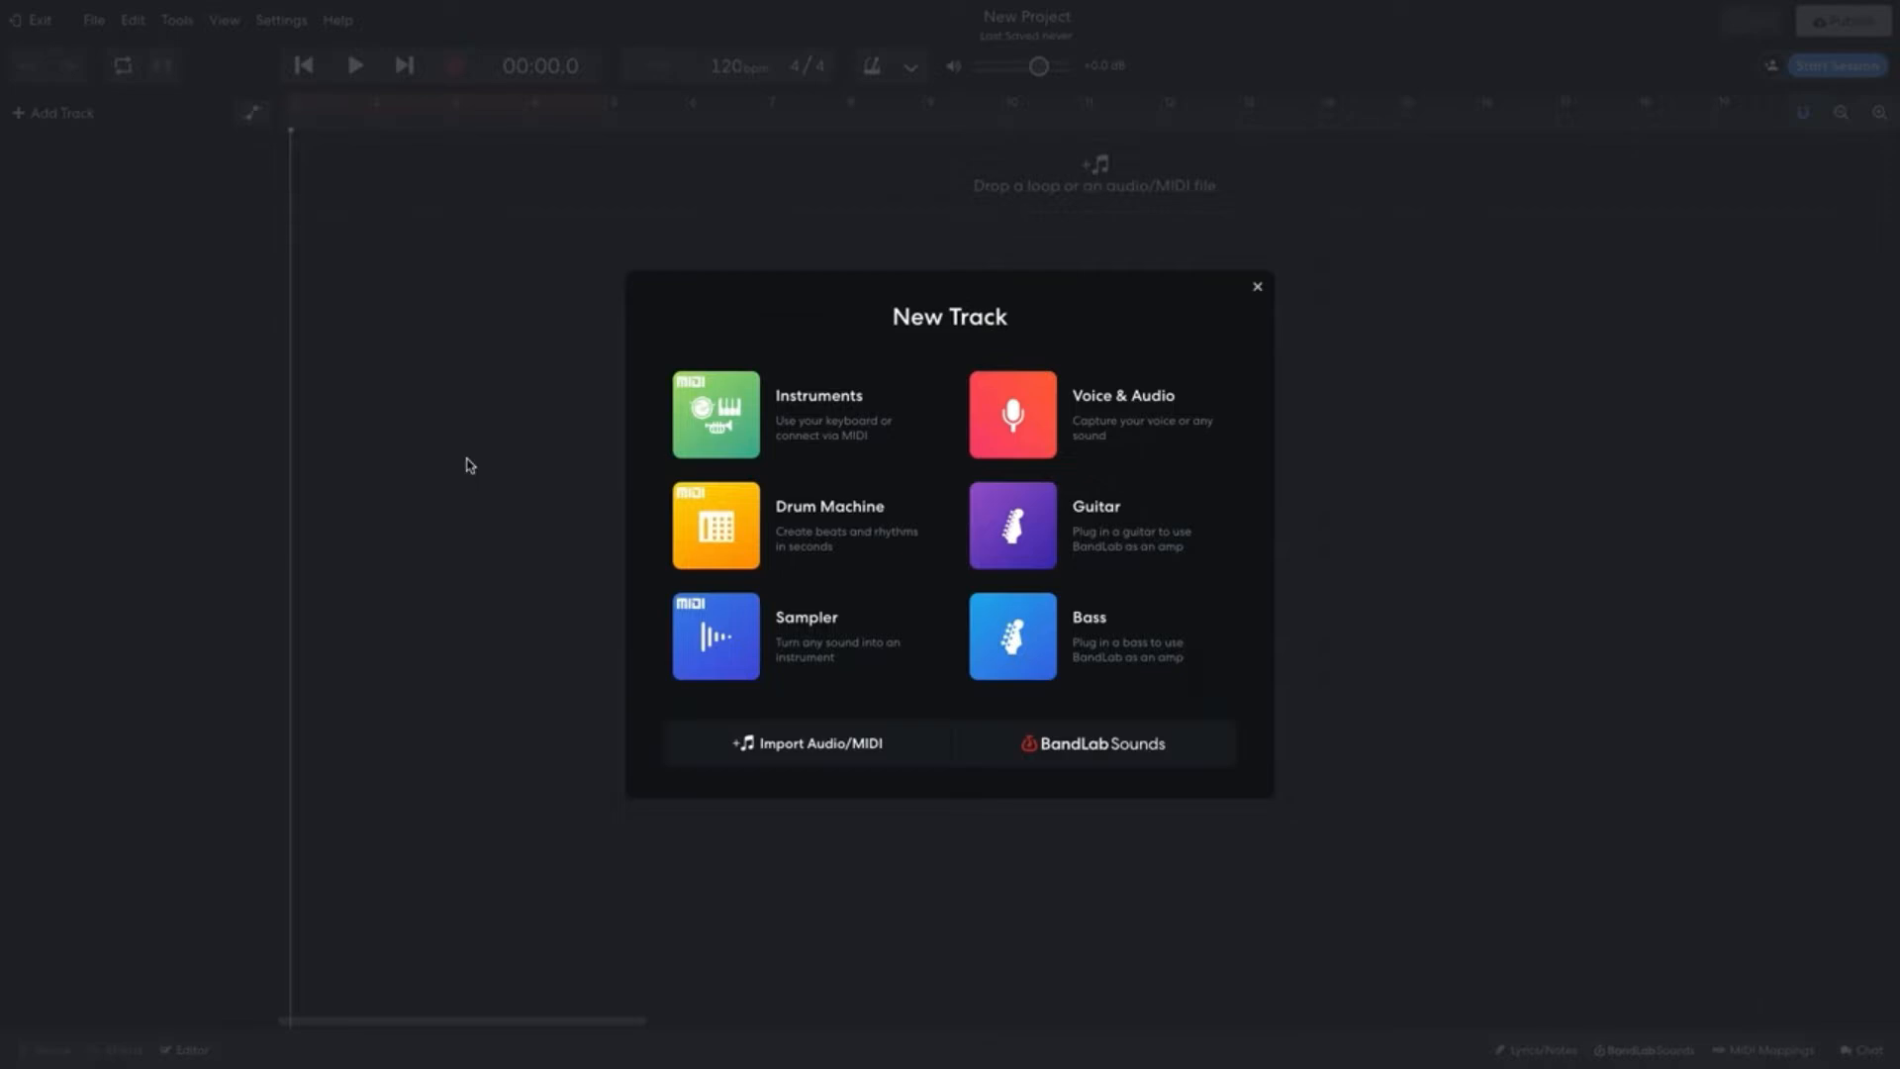
- Add an Instruments track and audition three neighbouring white notes on its Grand Piano
{"action": "left_click", "coordinate": [715, 425]}
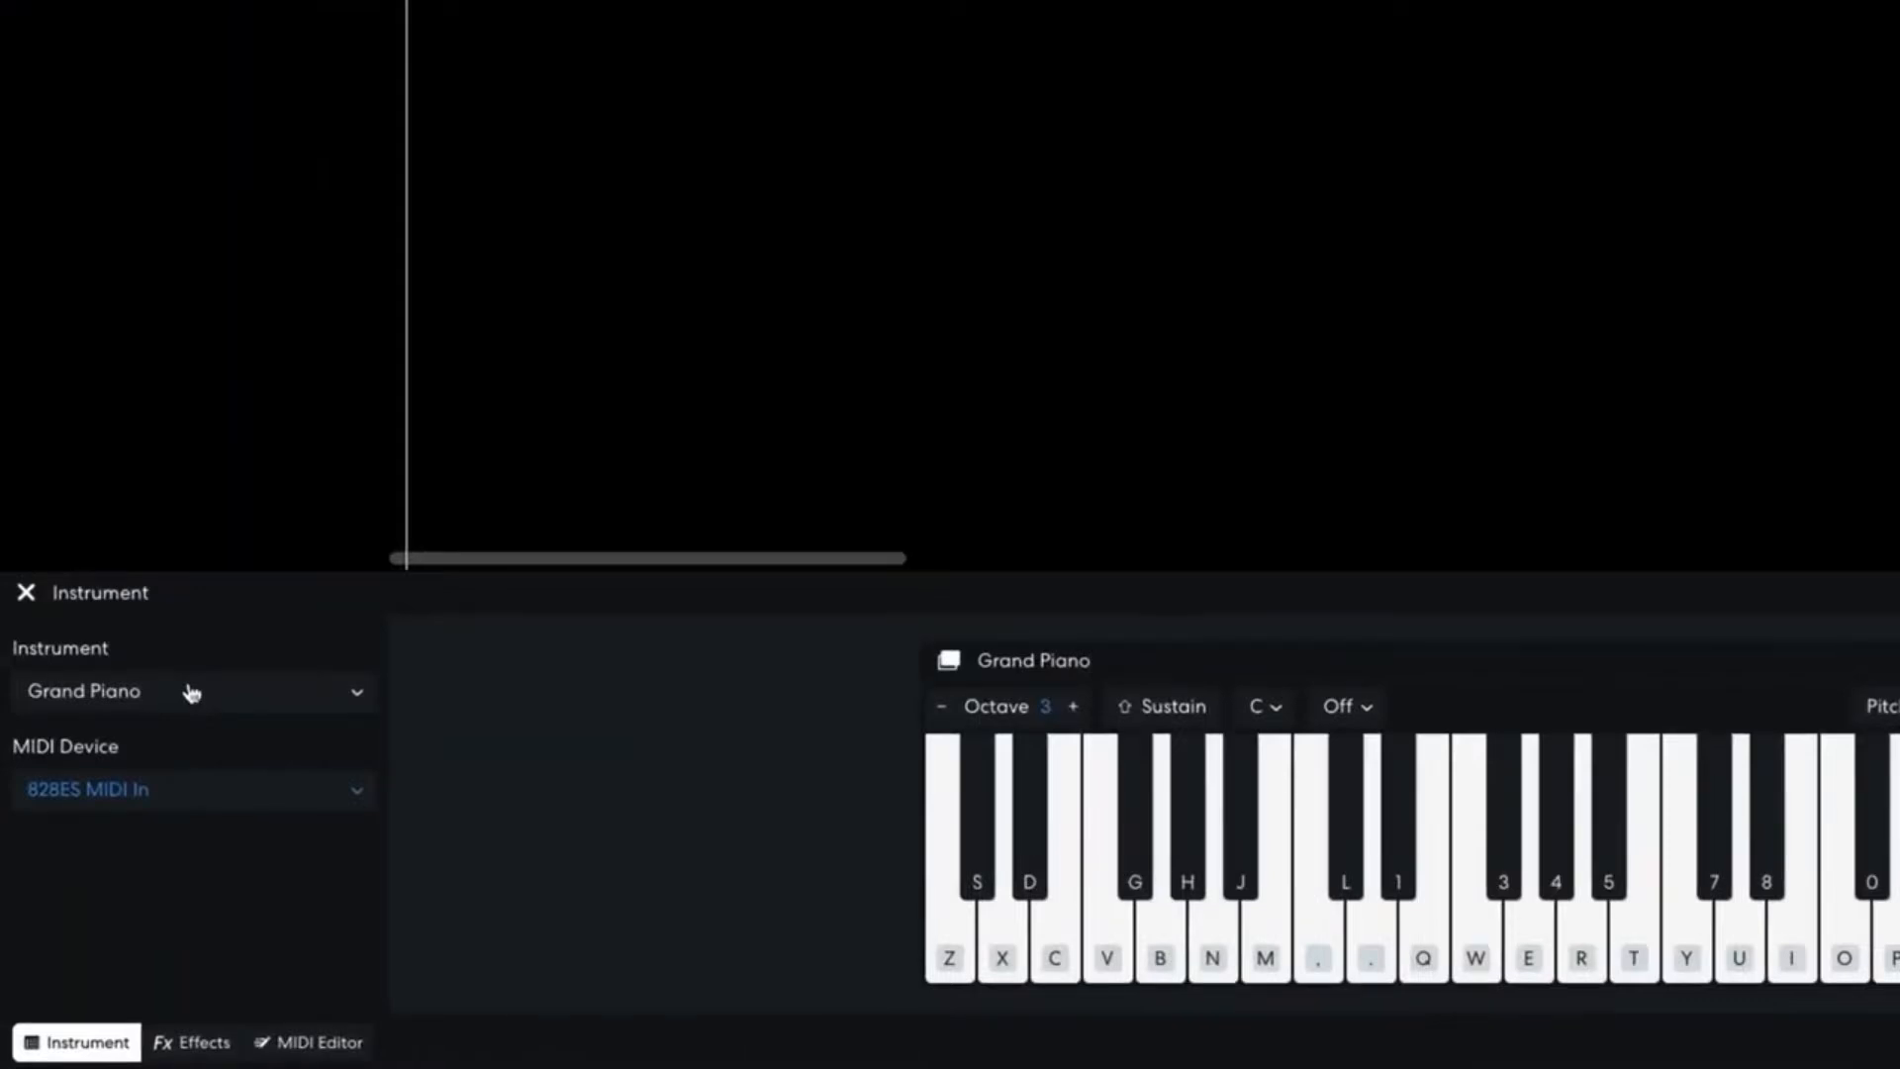
{"action": "left_click", "coordinate": [1419, 933]}
{"action": "left_click", "coordinate": [1479, 935]}
{"action": "left_click", "coordinate": [1535, 932]}
{"action": "key", "text": "q"}
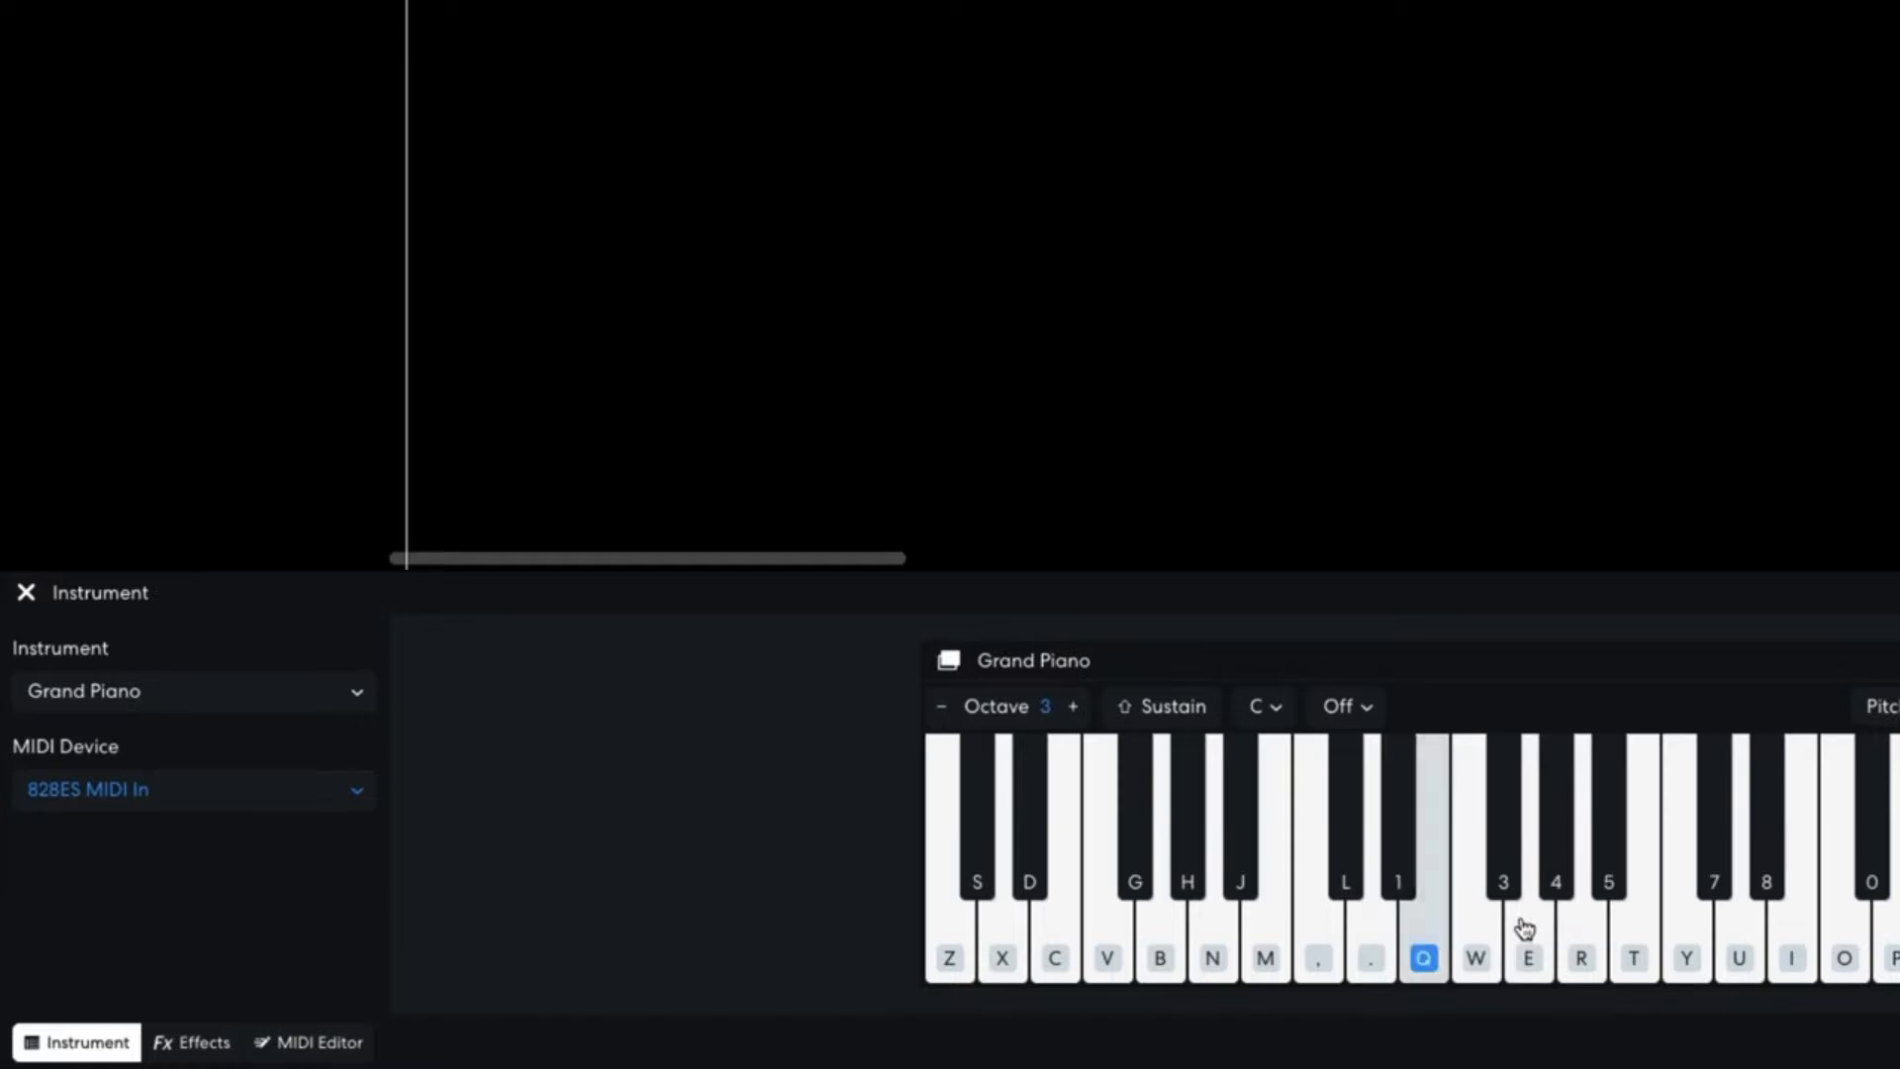
{"action": "key", "text": "w"}
{"action": "key", "text": "e"}
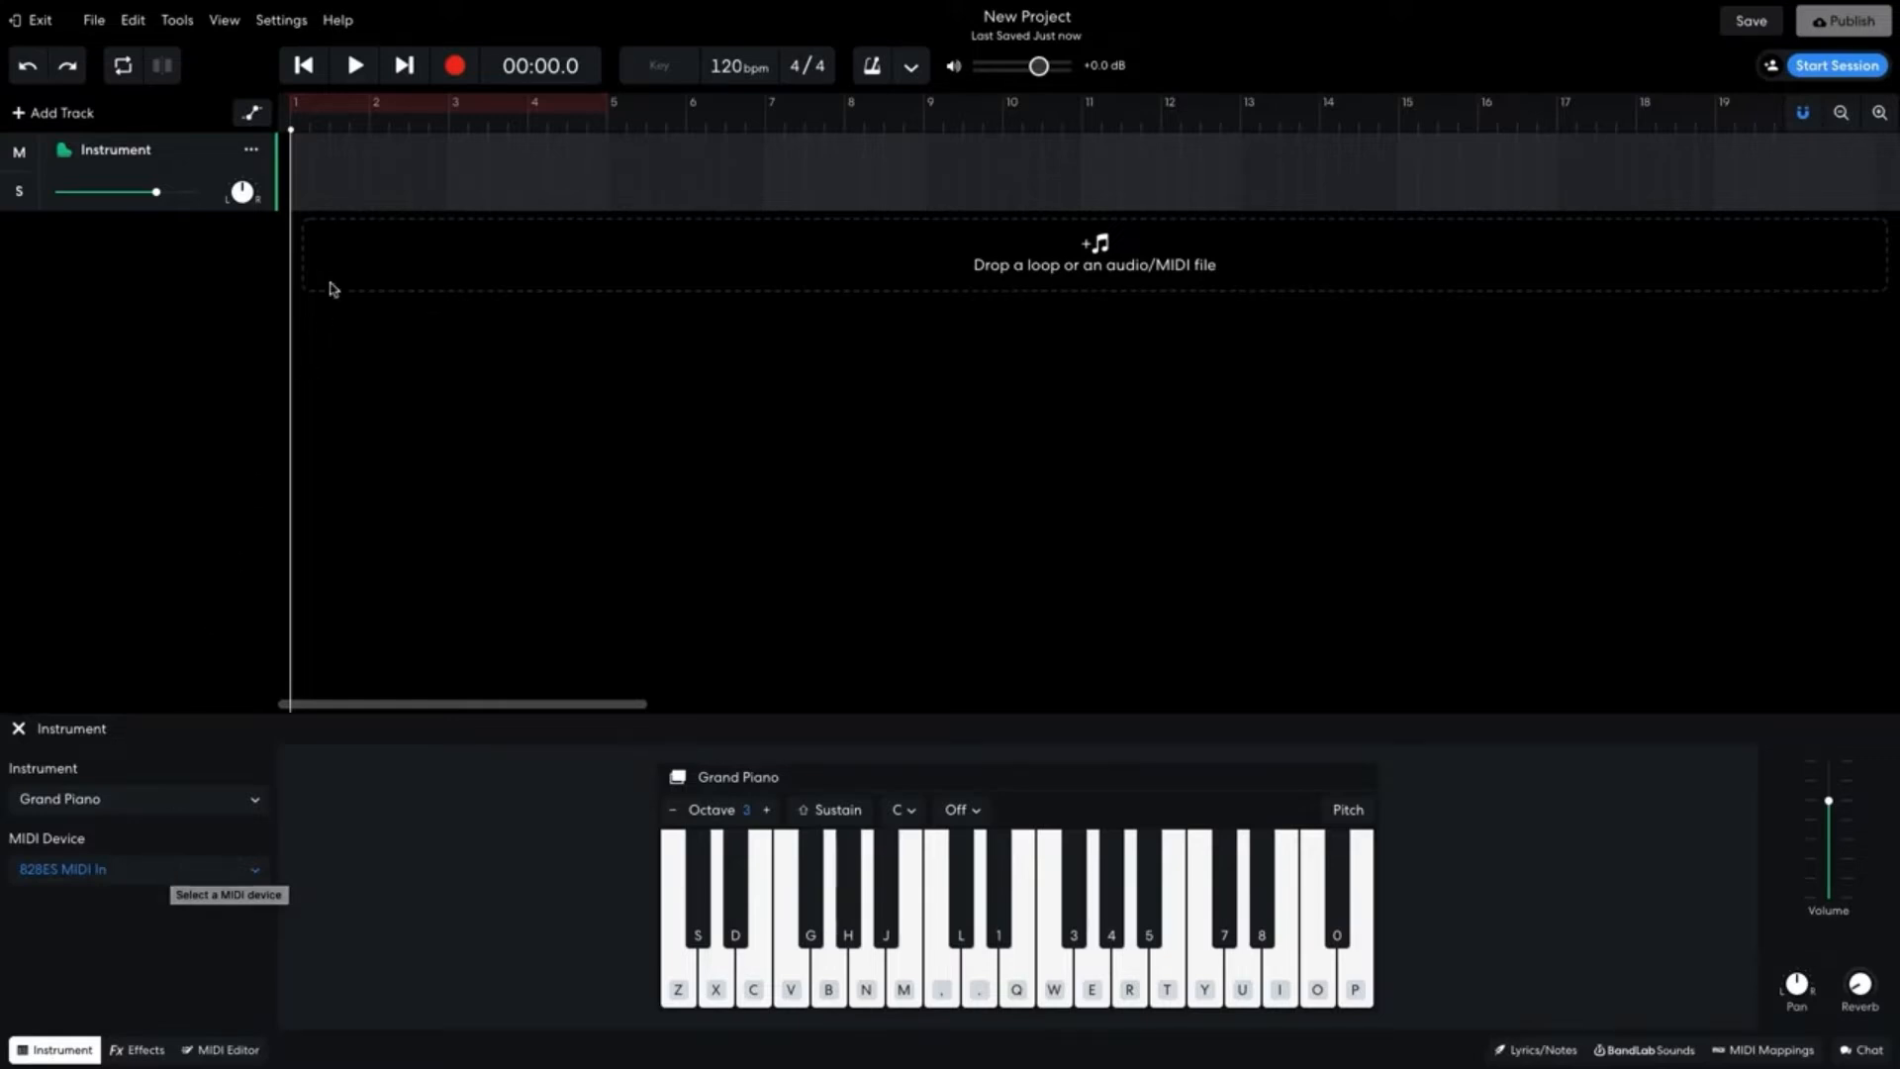
- Create a region at bar 1 of the Instrument track and open it in the MIDI Editor
{"action": "right_click", "coordinate": [352, 187]}
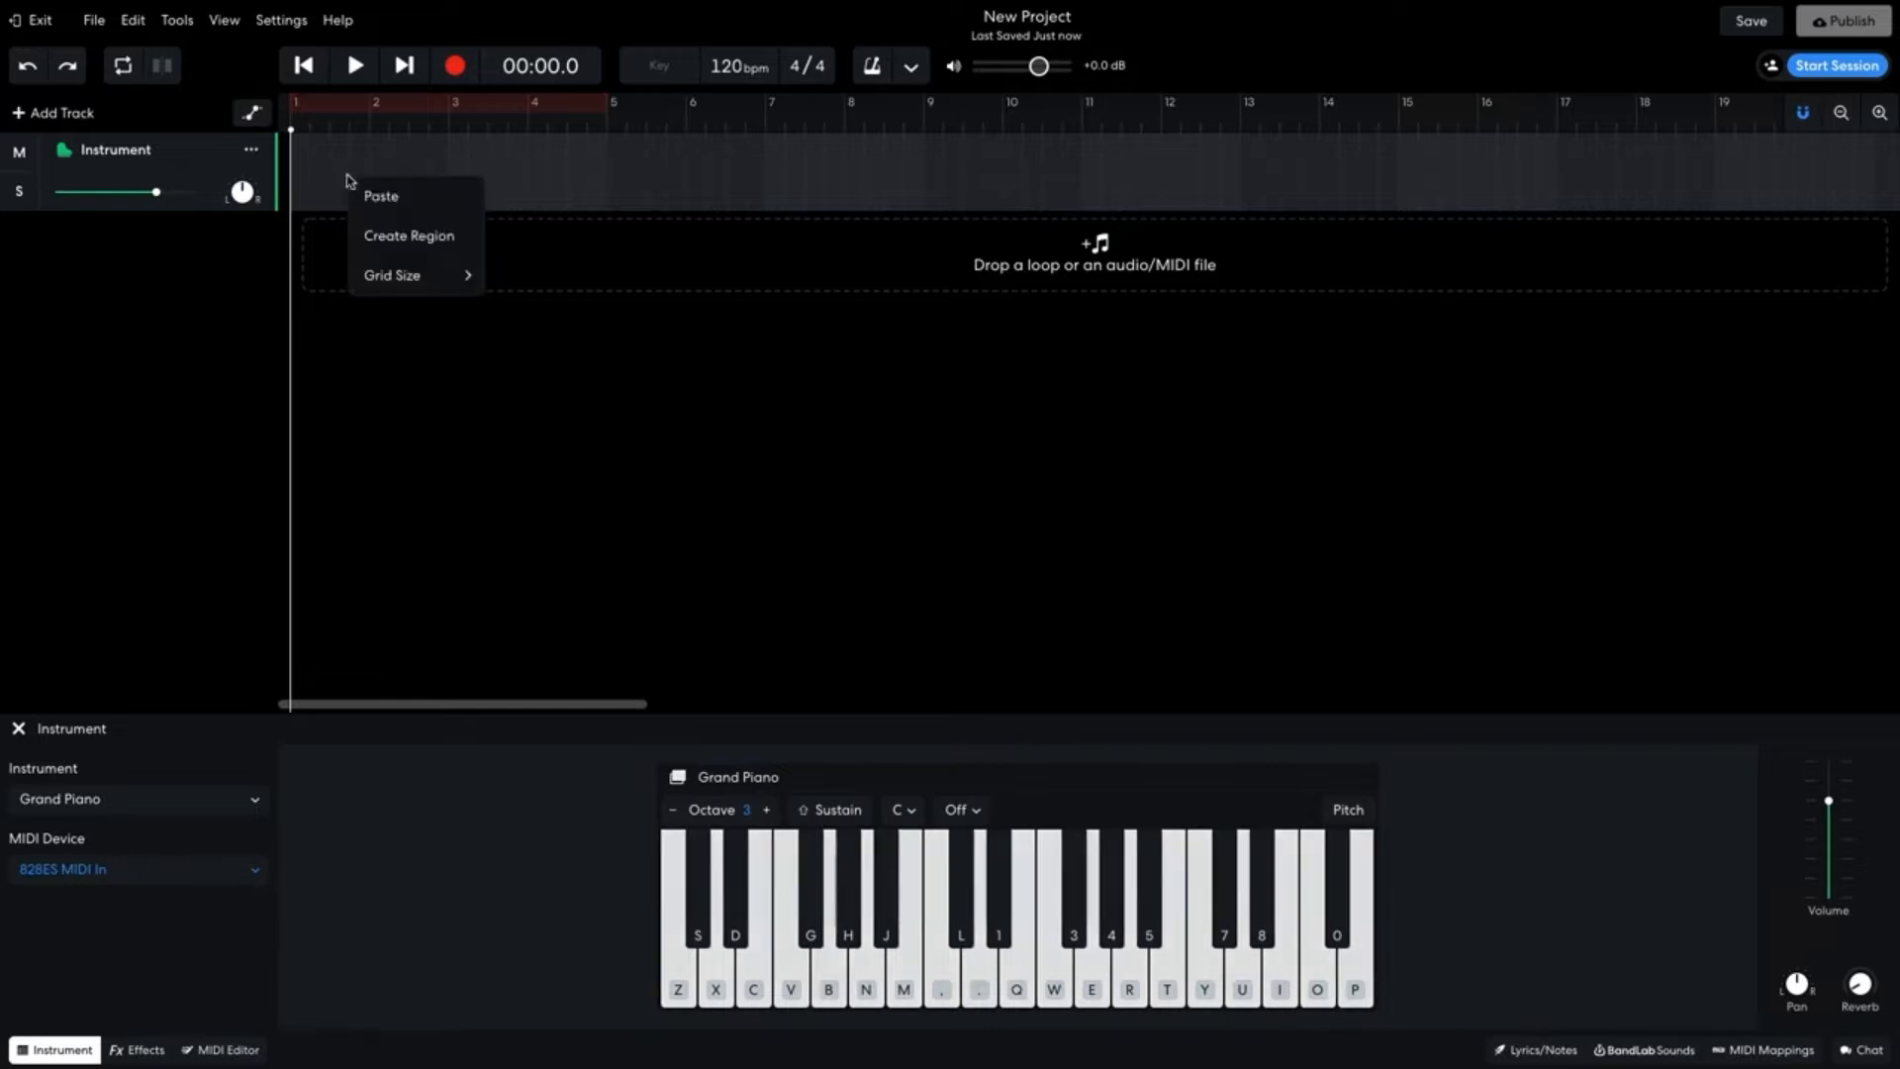
{"action": "left_click", "coordinate": [376, 234]}
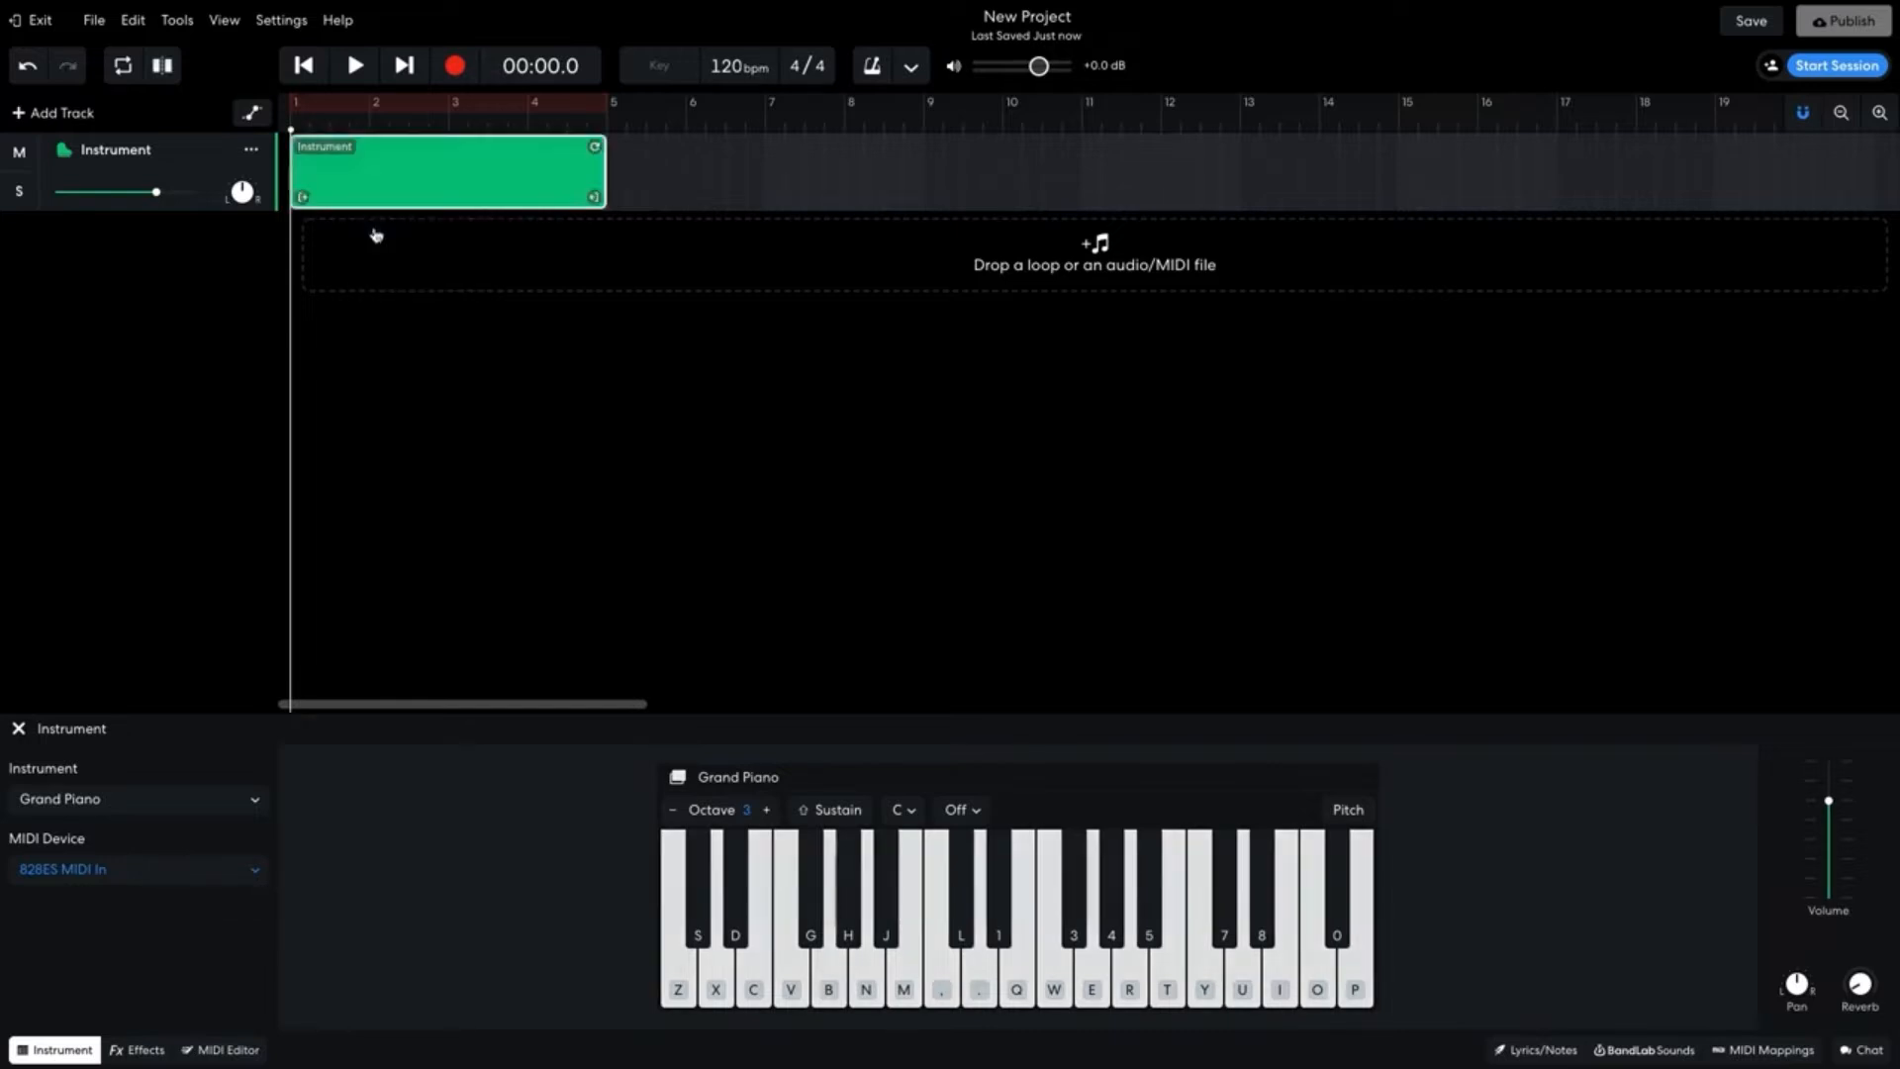
{"action": "double_click", "coordinate": [372, 171]}
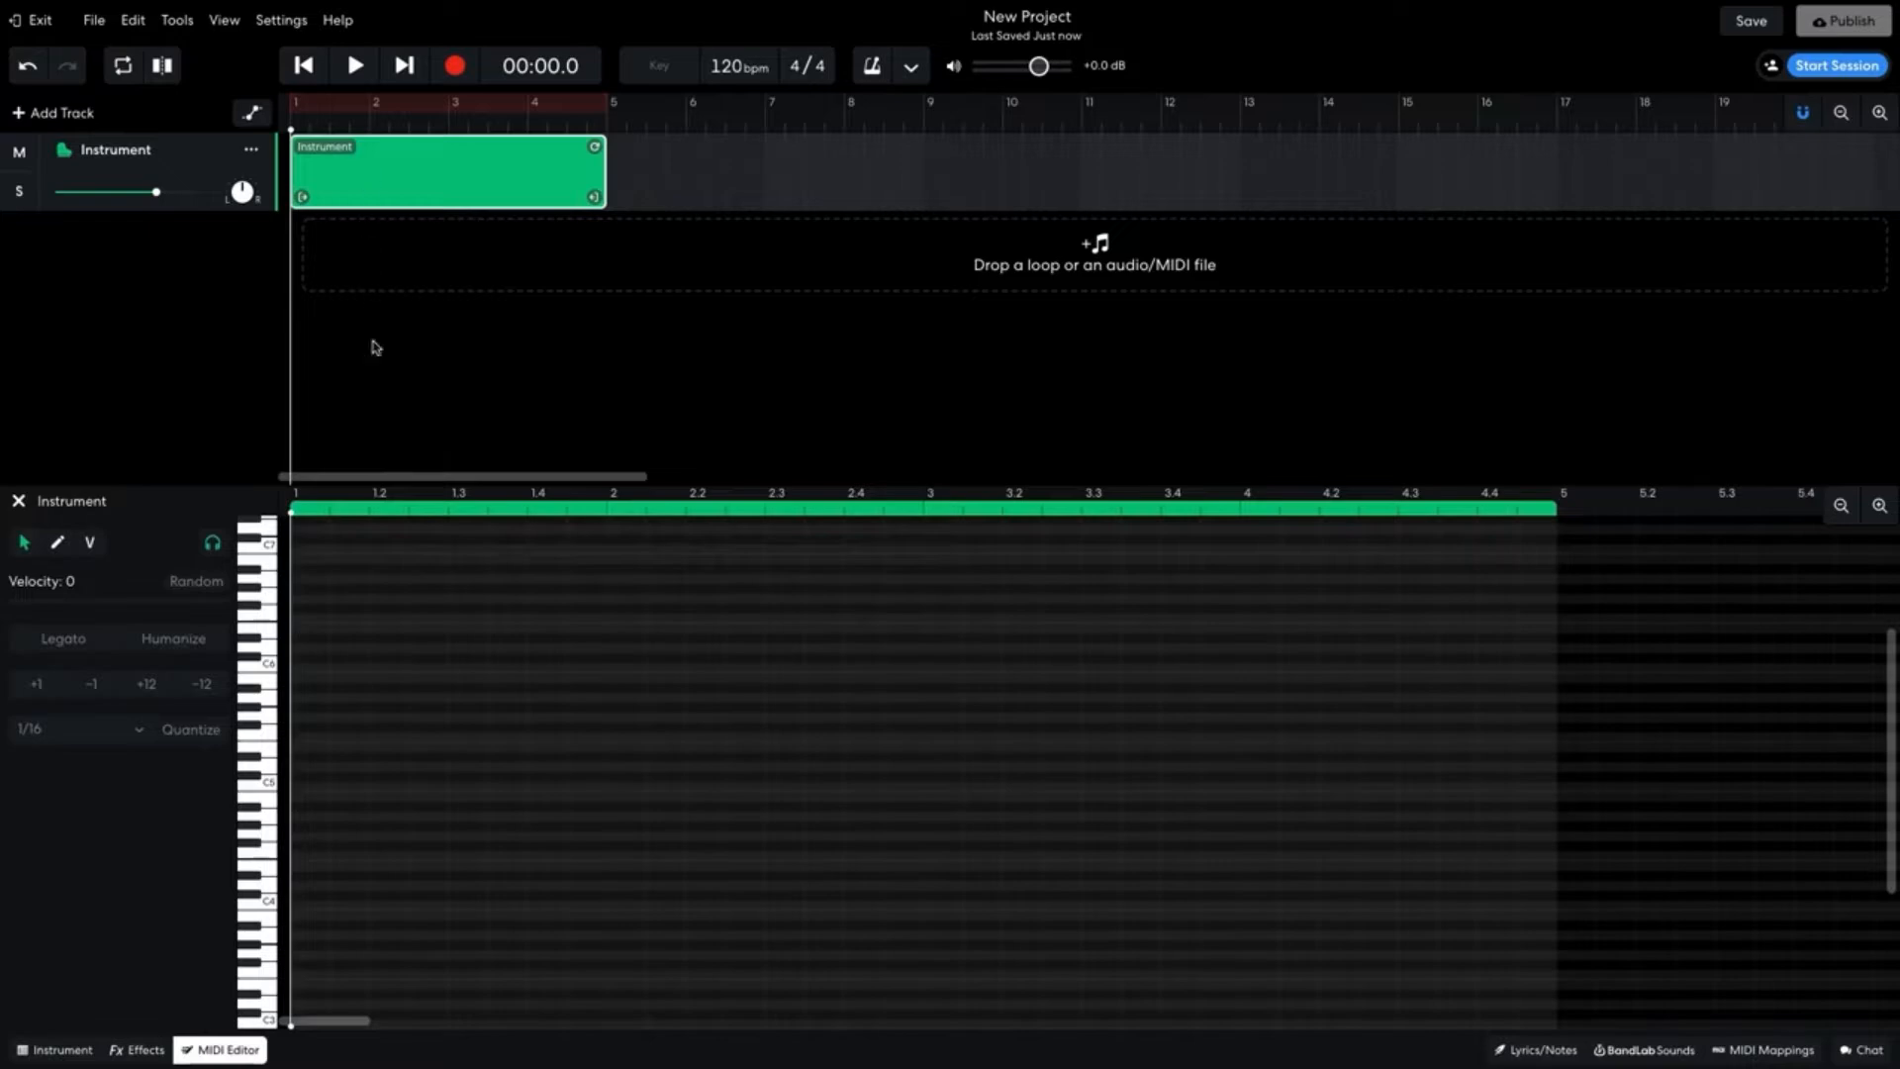
- Add stacked C3, E3 and G3 notes at the start of bar 1 to form a chord
{"action": "scroll", "coordinate": [388, 792], "scroll_direction": "down", "scroll_amount": 3}
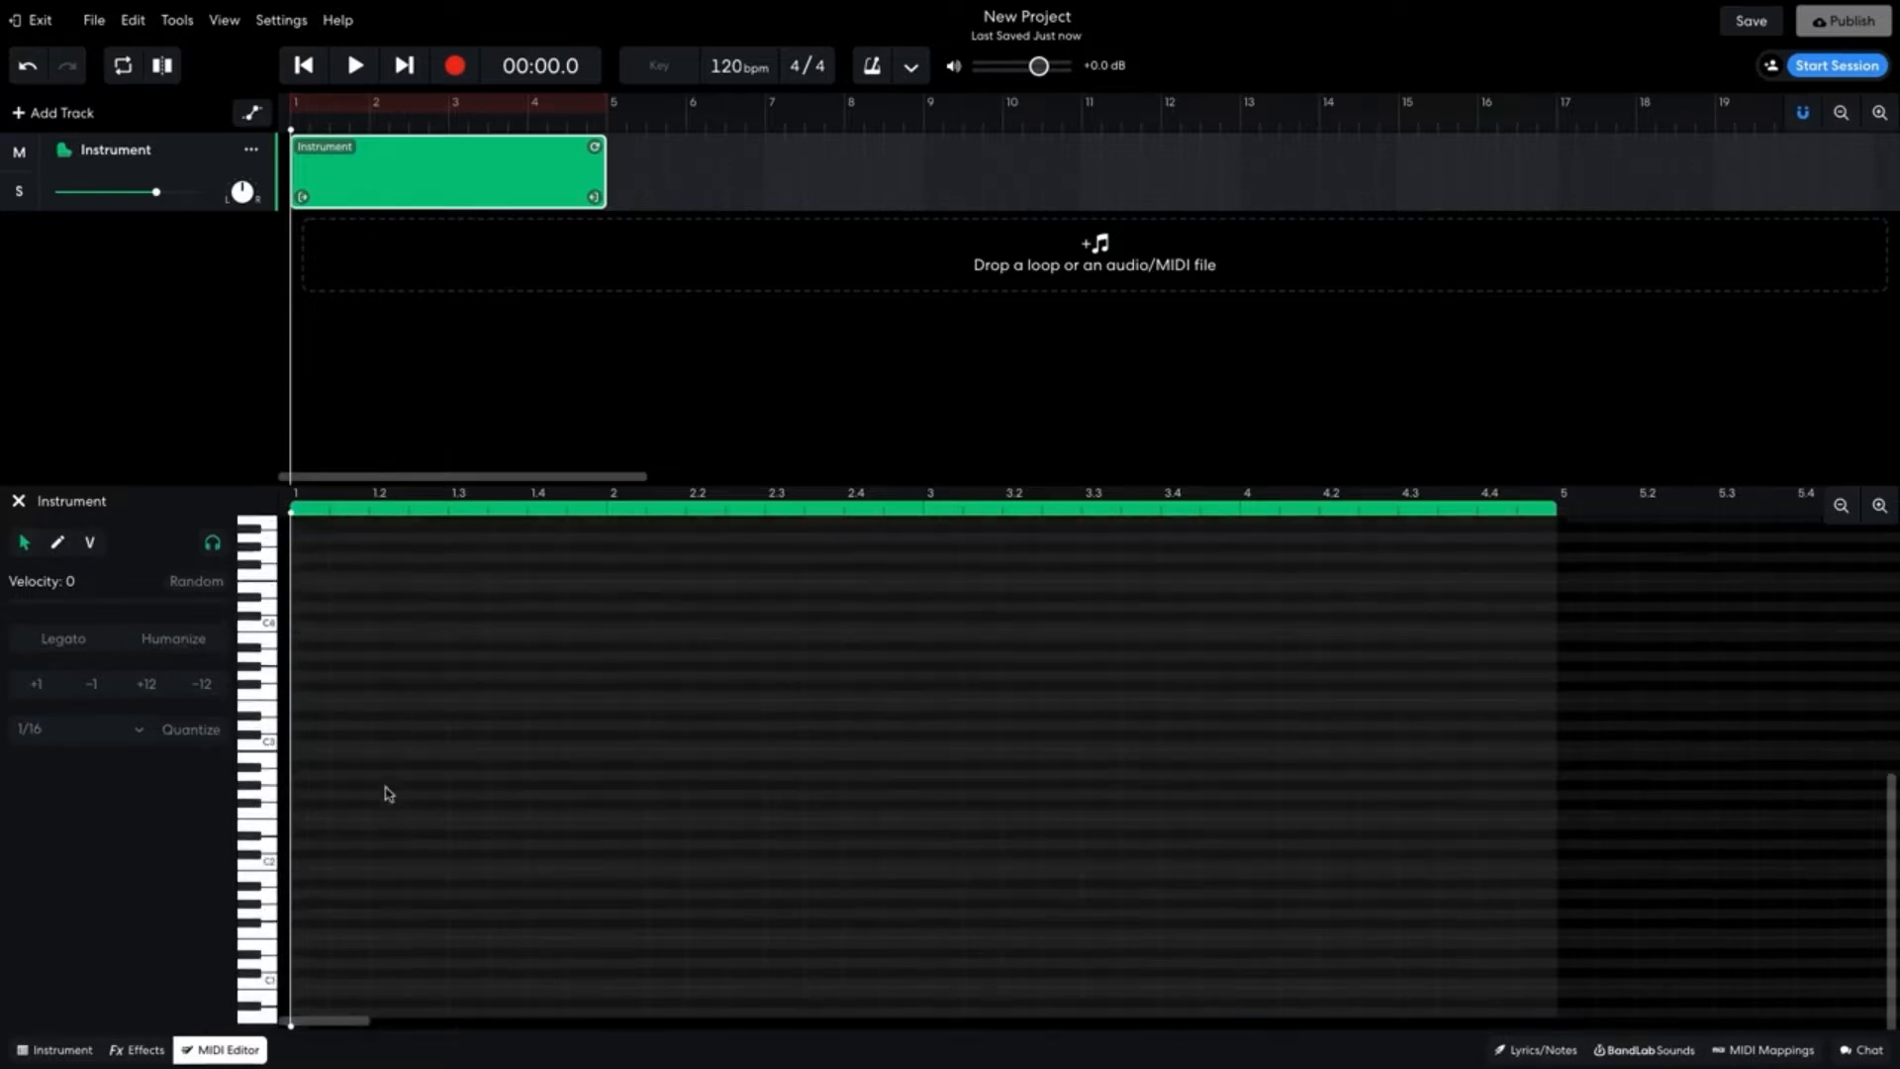
{"action": "left_click", "coordinate": [314, 745]}
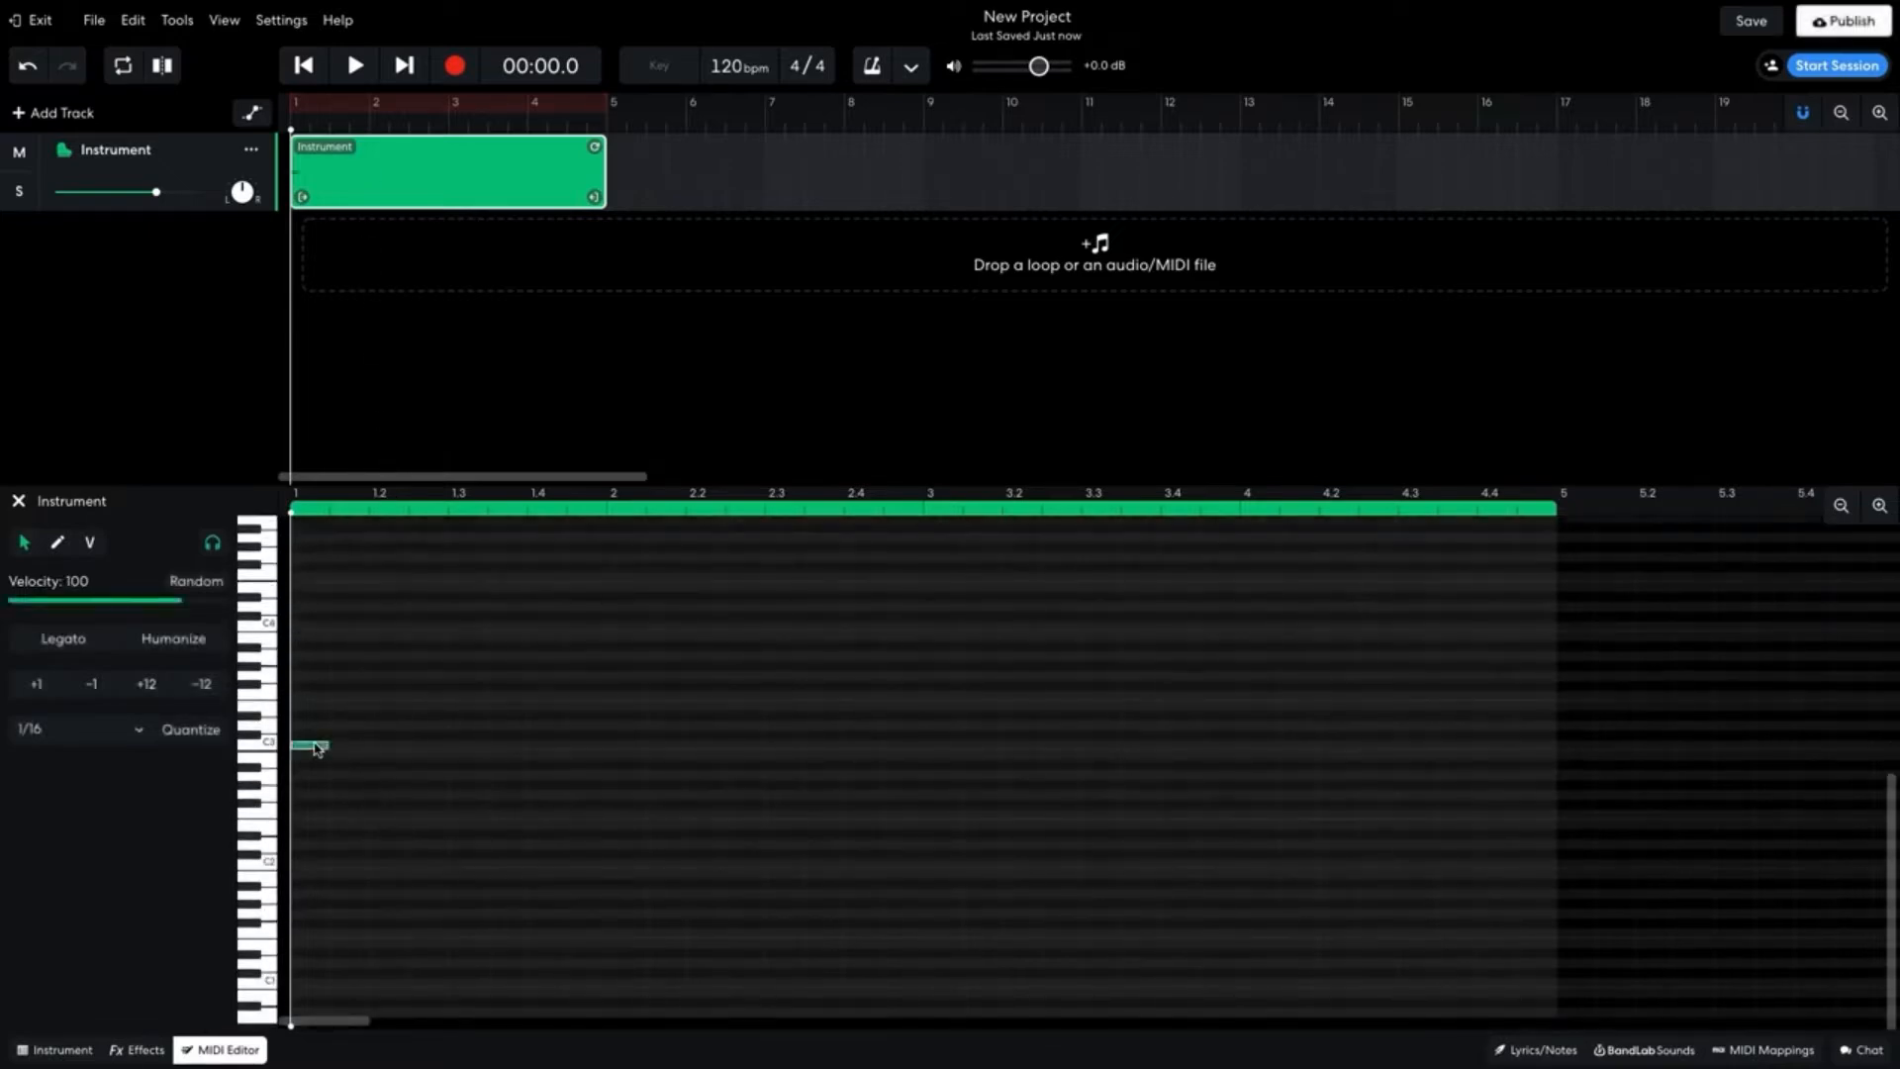
{"action": "left_click", "coordinate": [312, 707]}
{"action": "left_click", "coordinate": [313, 677]}
- Play back the short chord and return the playhead to the start
{"action": "left_click", "coordinate": [355, 68]}
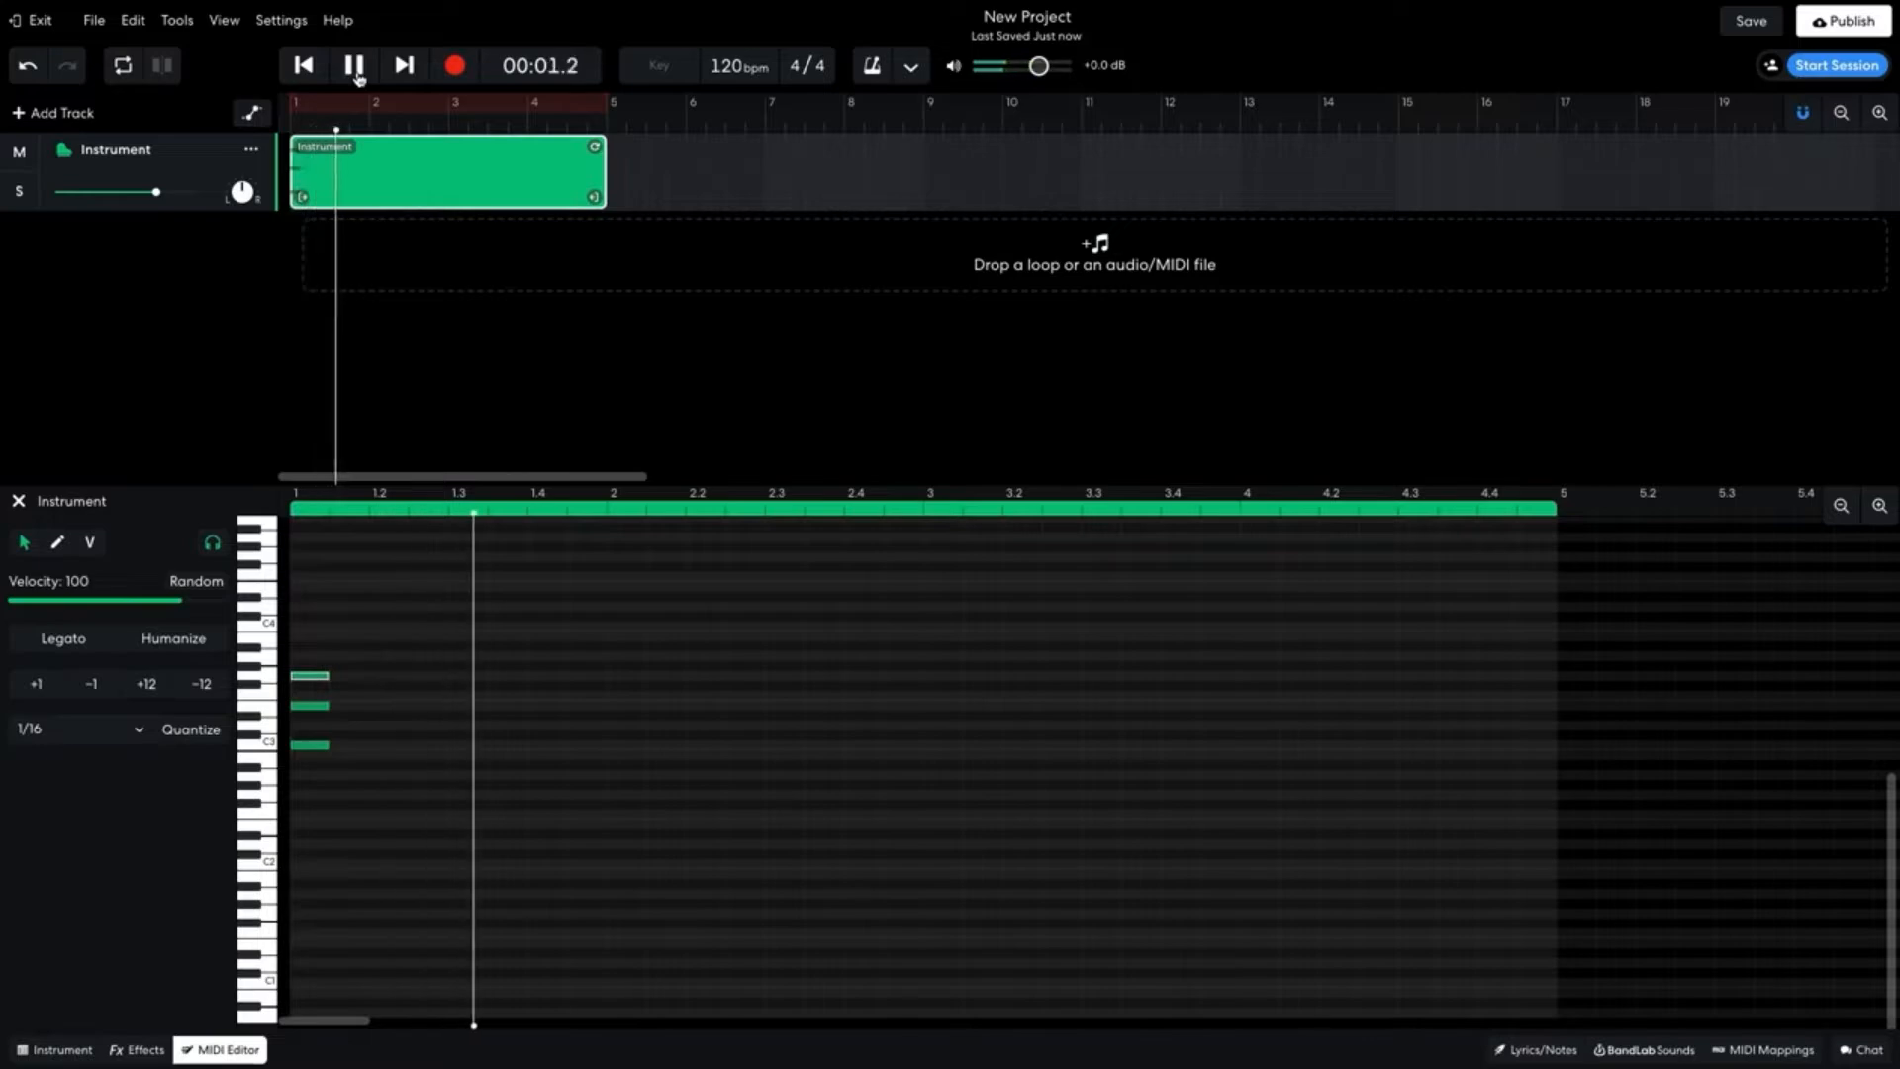
{"action": "left_click", "coordinate": [355, 69]}
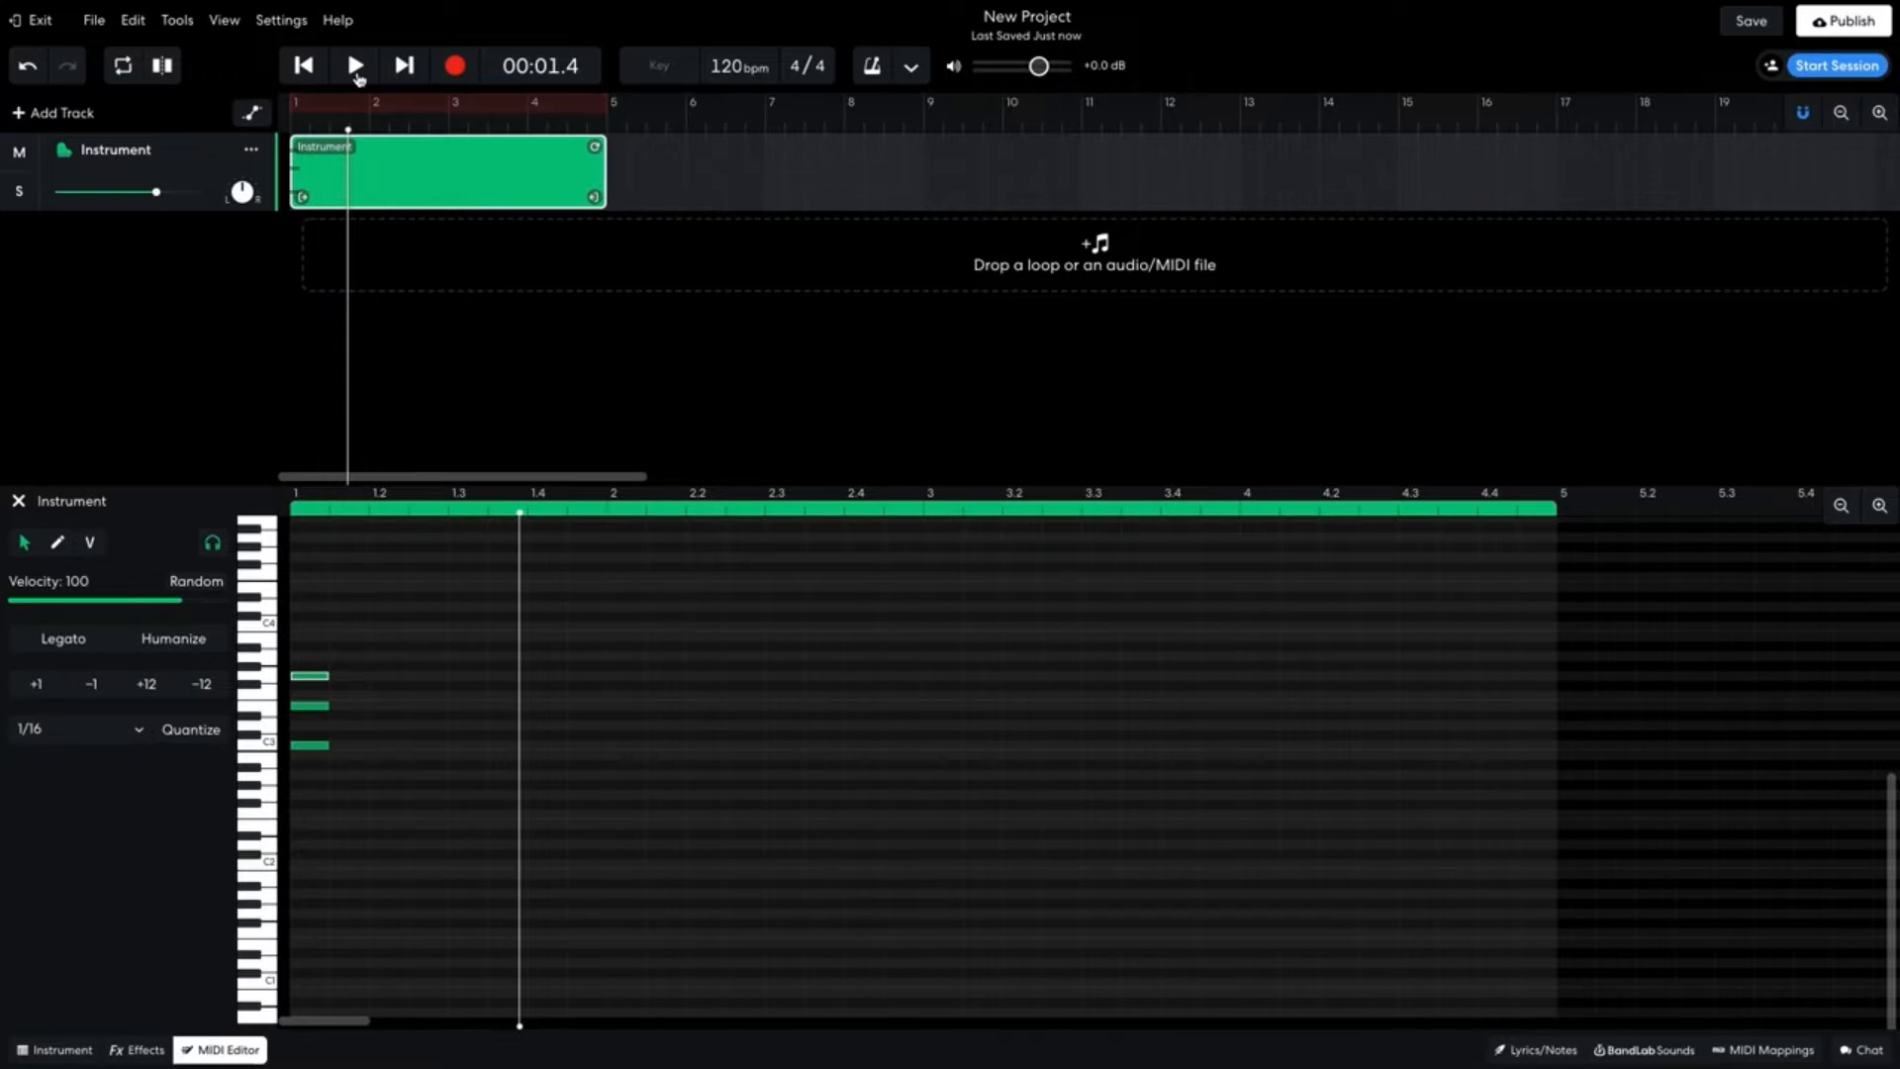
{"action": "left_click", "coordinate": [303, 69]}
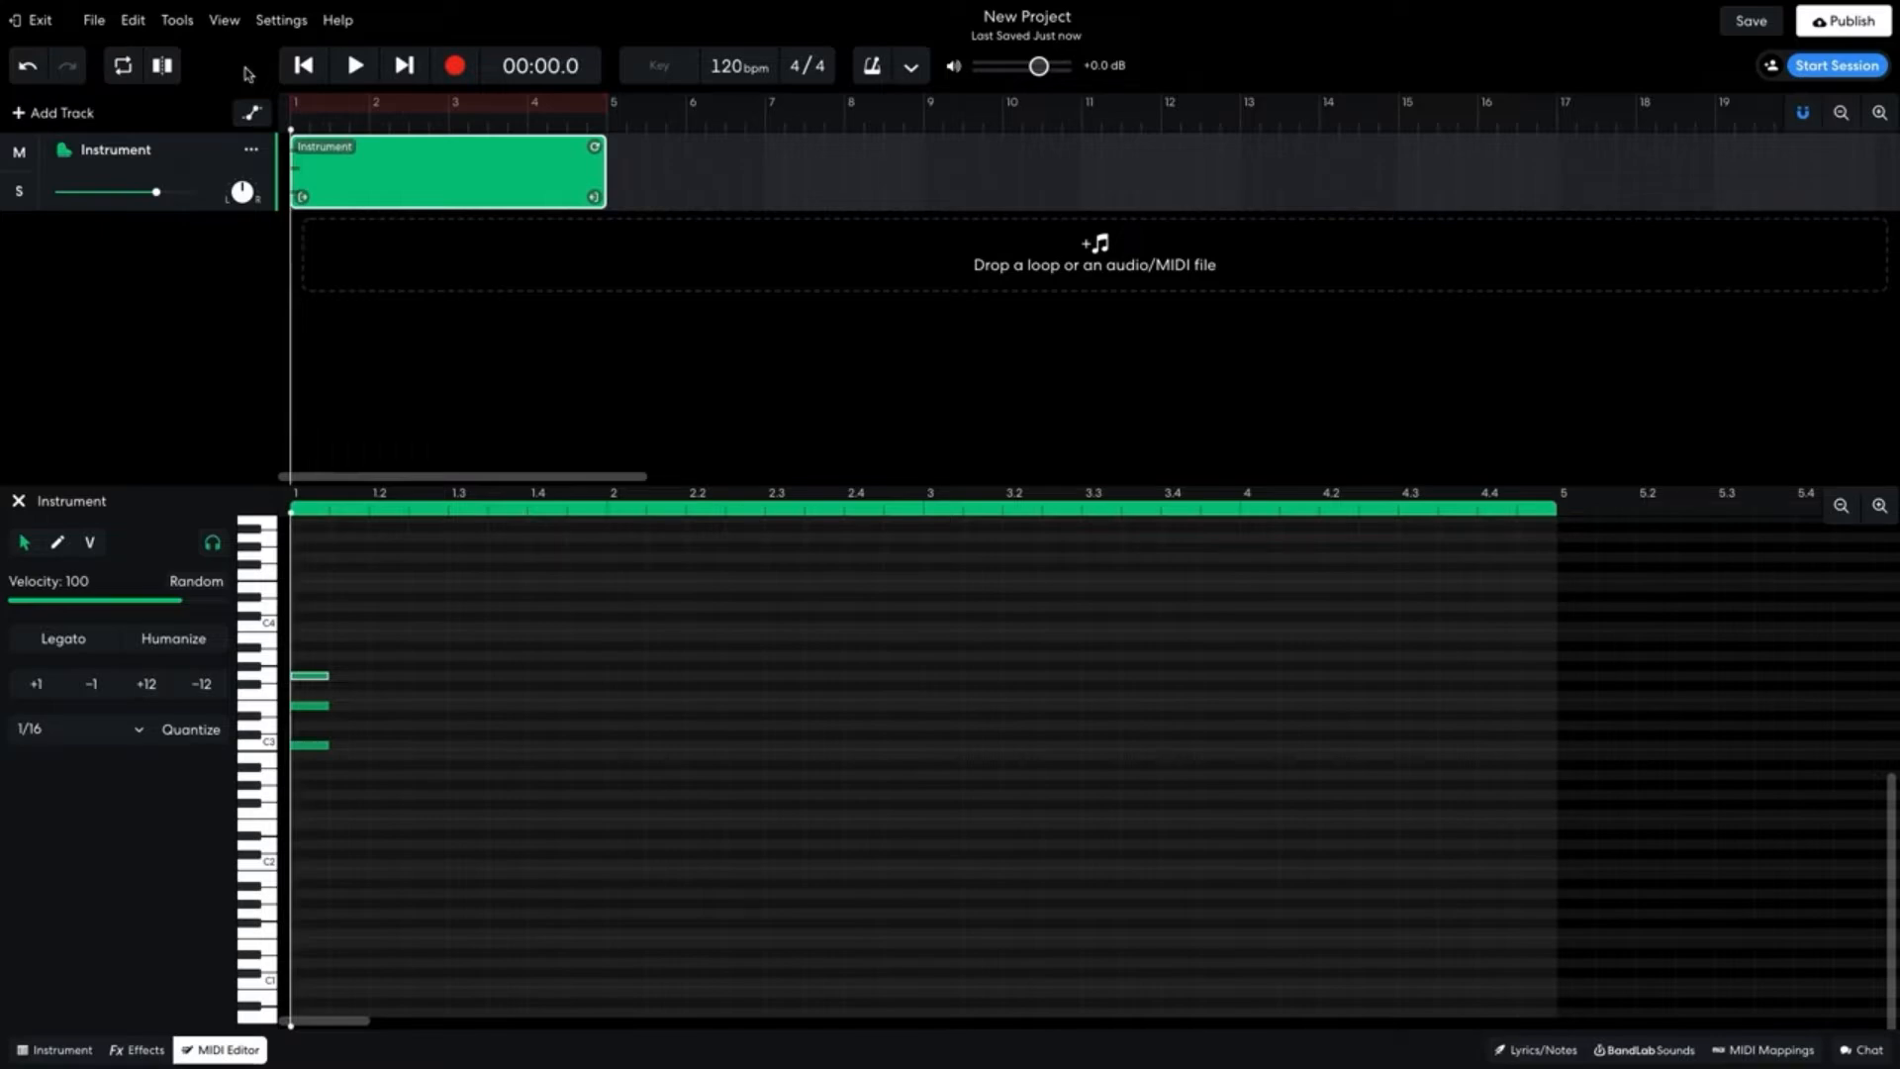
{"action": "key", "text": "space"}
- Select all three chord notes and lengthen them together to fill bar 1
{"action": "left_click", "coordinate": [423, 601]}
{"action": "left_click_drag", "start_coordinate": [419, 600], "coordinate": [303, 822]}
{"action": "left_click_drag", "start_coordinate": [326, 747], "coordinate": [604, 629]}
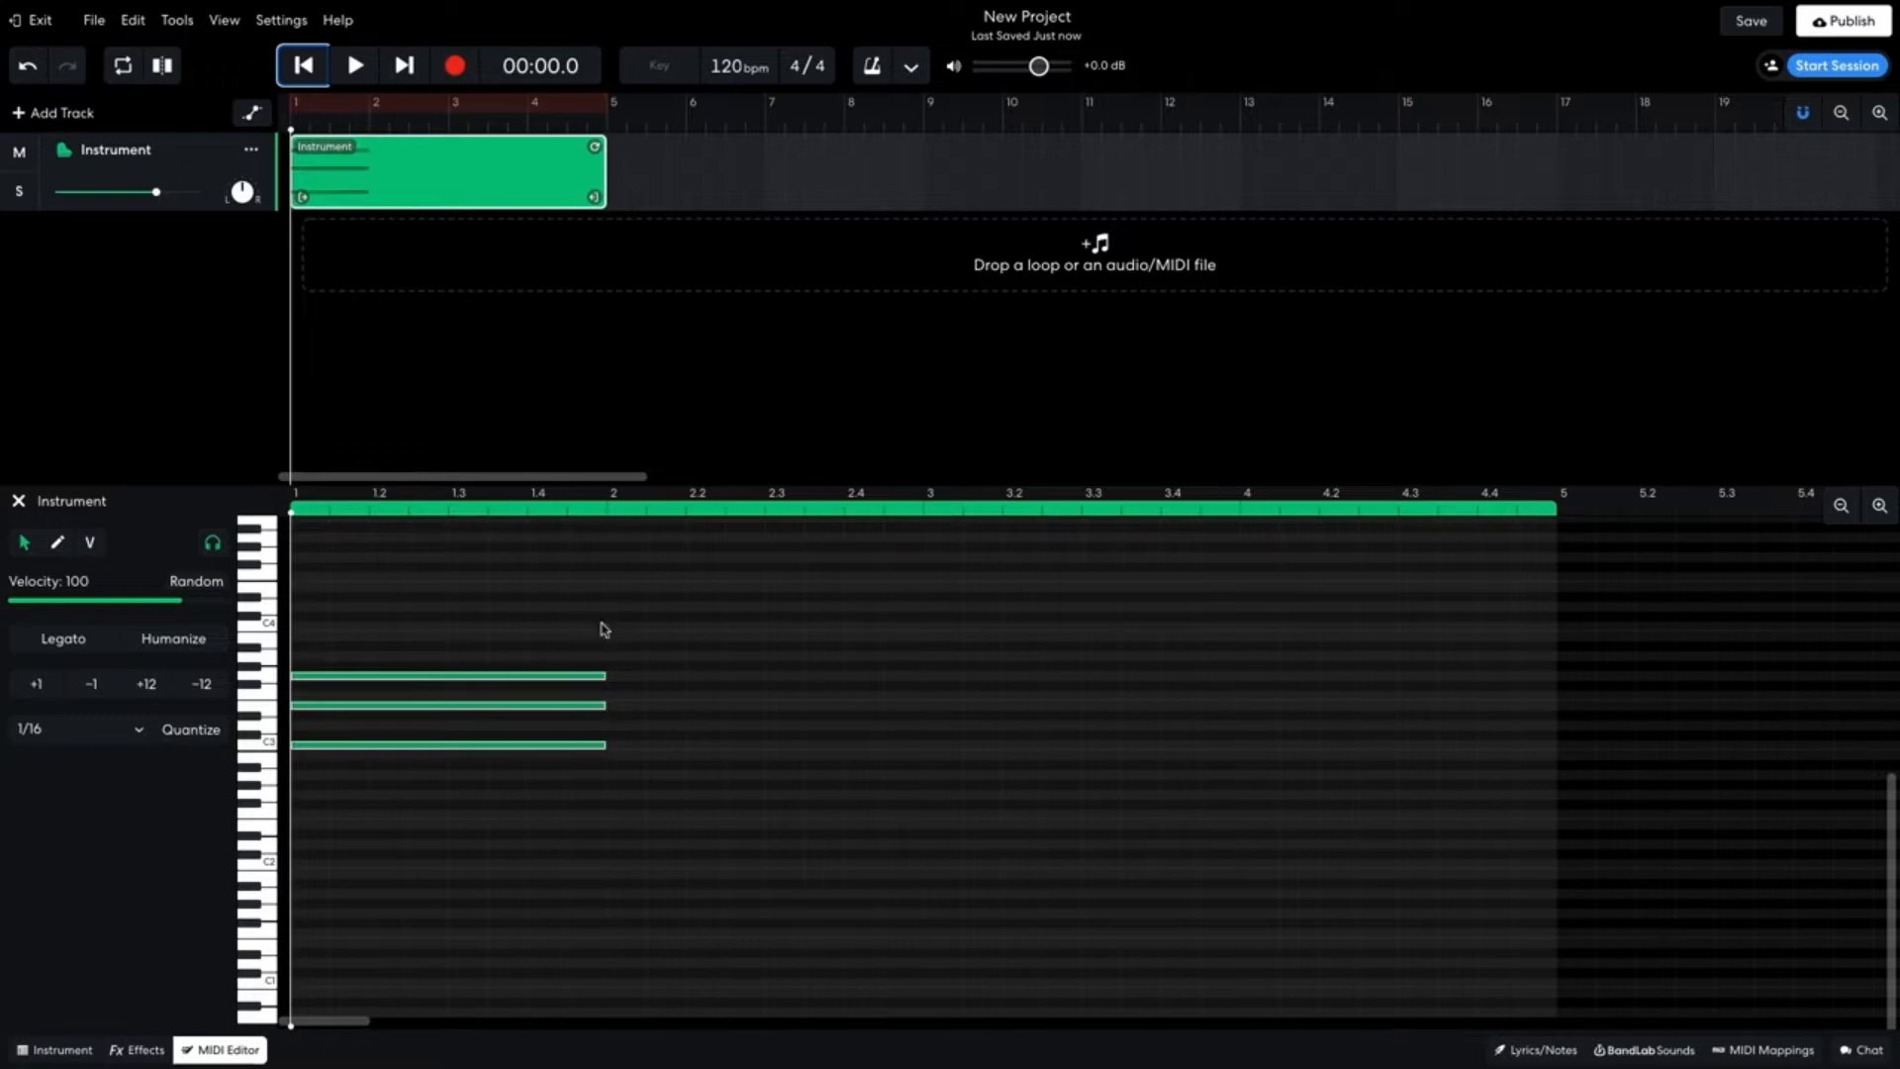
- Listen to the lengthened bar 1 chord, then return the playhead to the start
{"action": "key", "text": "space"}
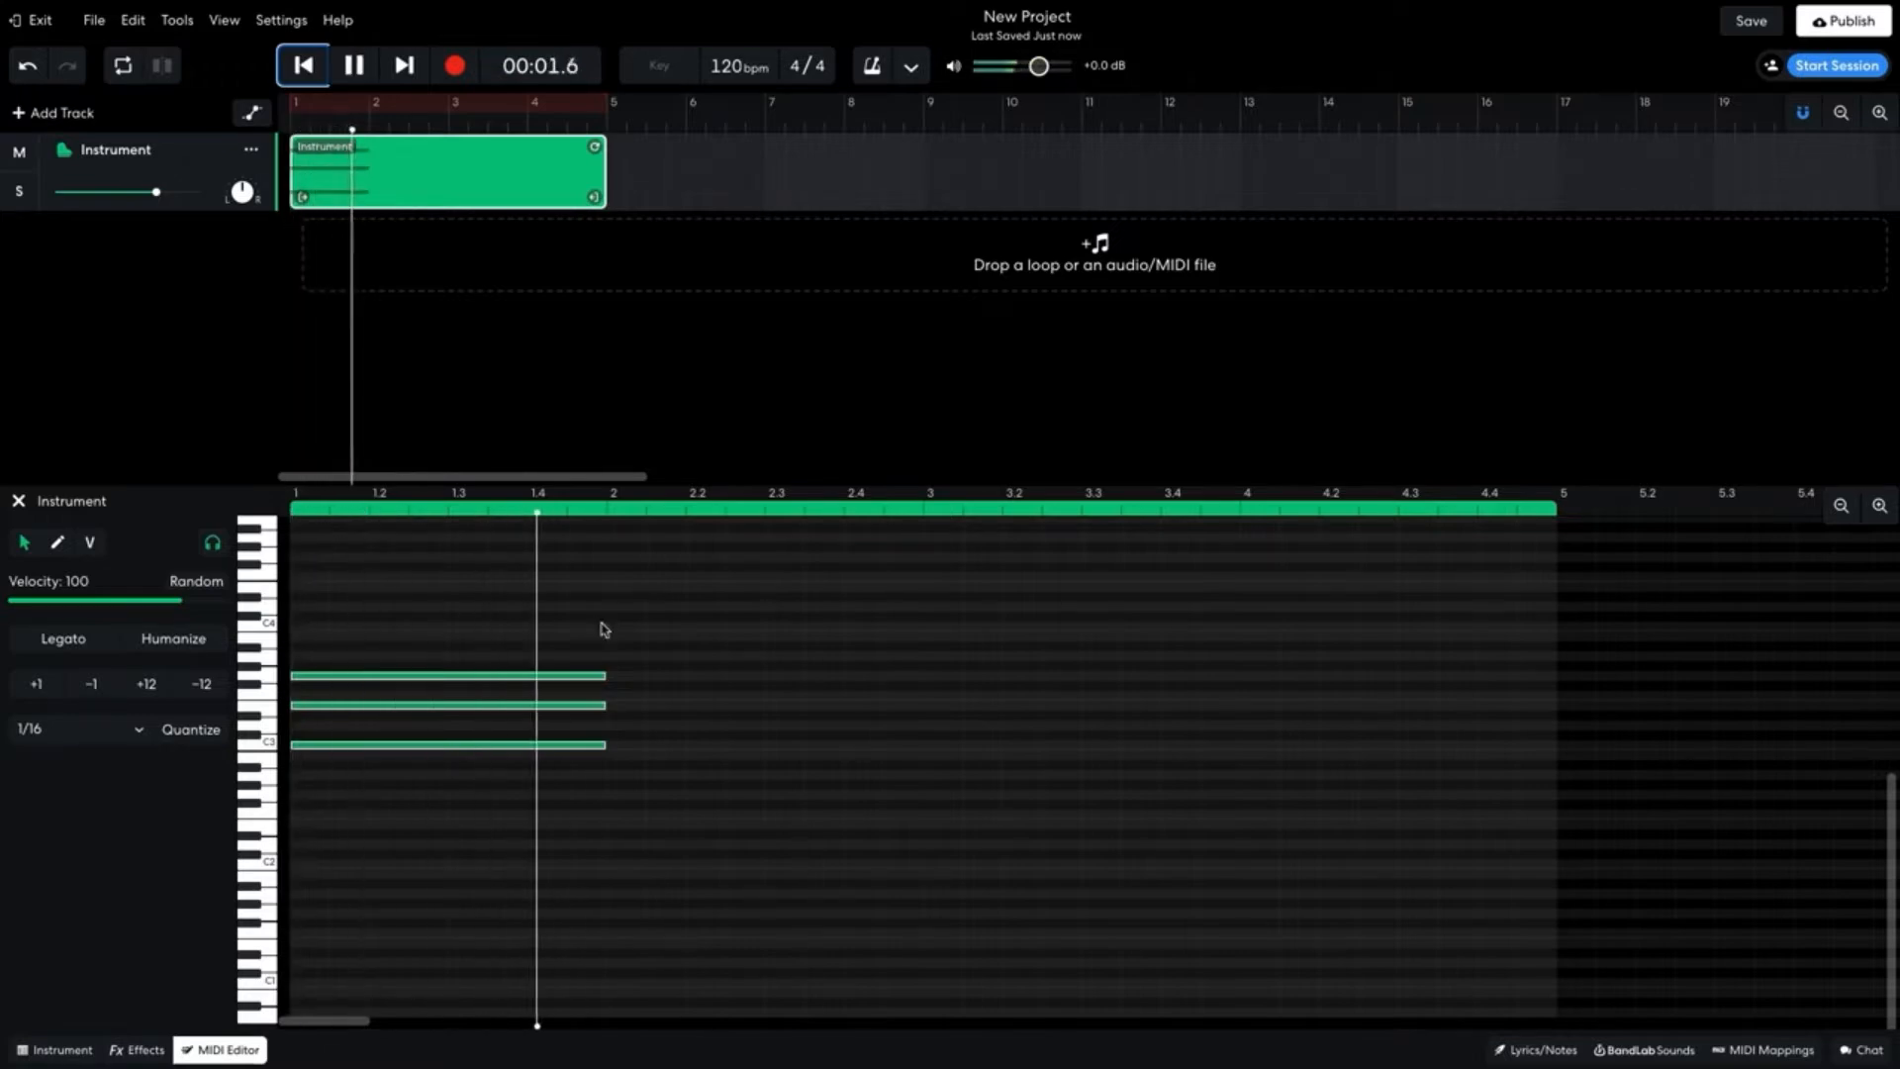
{"action": "key", "text": "space"}
{"action": "key", "text": "Return"}
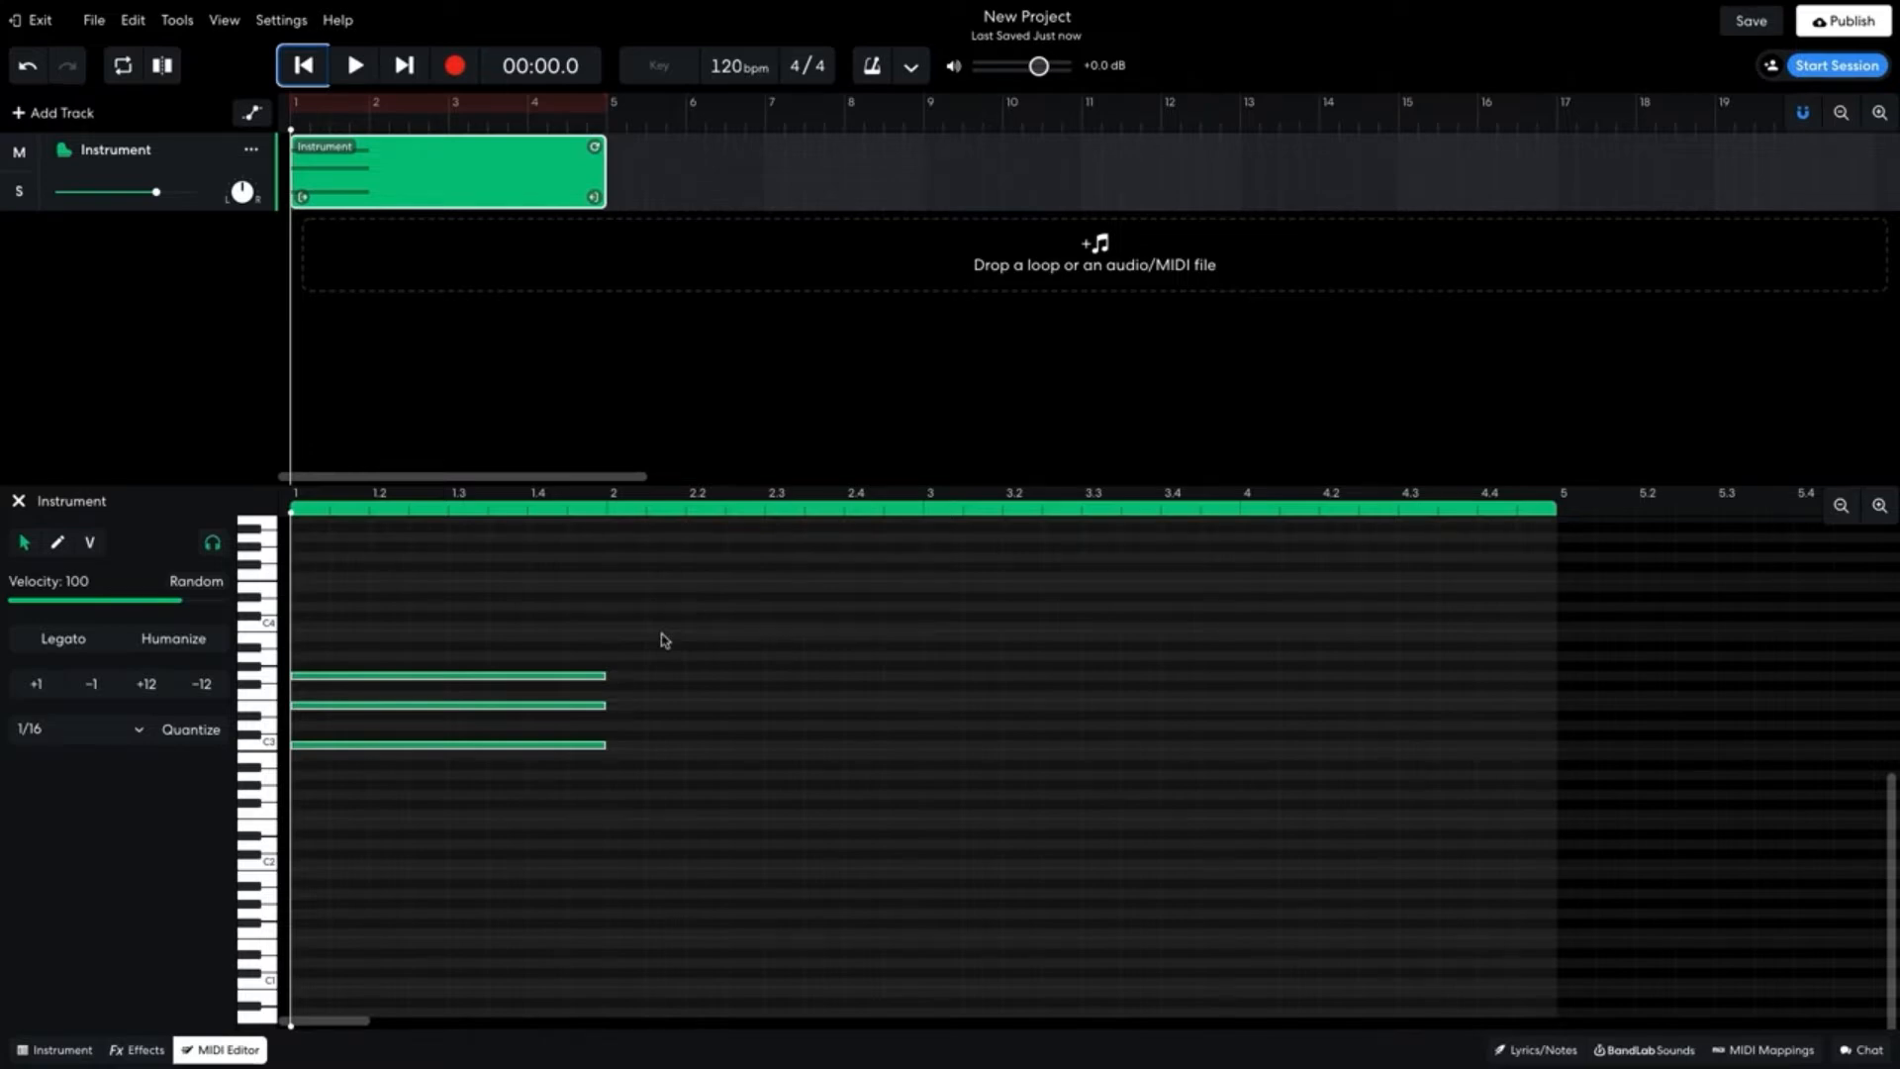
- Duplicate the whole bar 1 chord into bar 2 at the same pitch
{"action": "left_click_drag", "start_coordinate": [663, 640], "coordinate": [420, 841]}
{"action": "left_click_drag", "start_coordinate": [324, 745], "coordinate": [657, 755]}
- Try transposing the bar 2 chord upward in semitone steps and back down to its original pitch
{"action": "key", "text": "Up"}
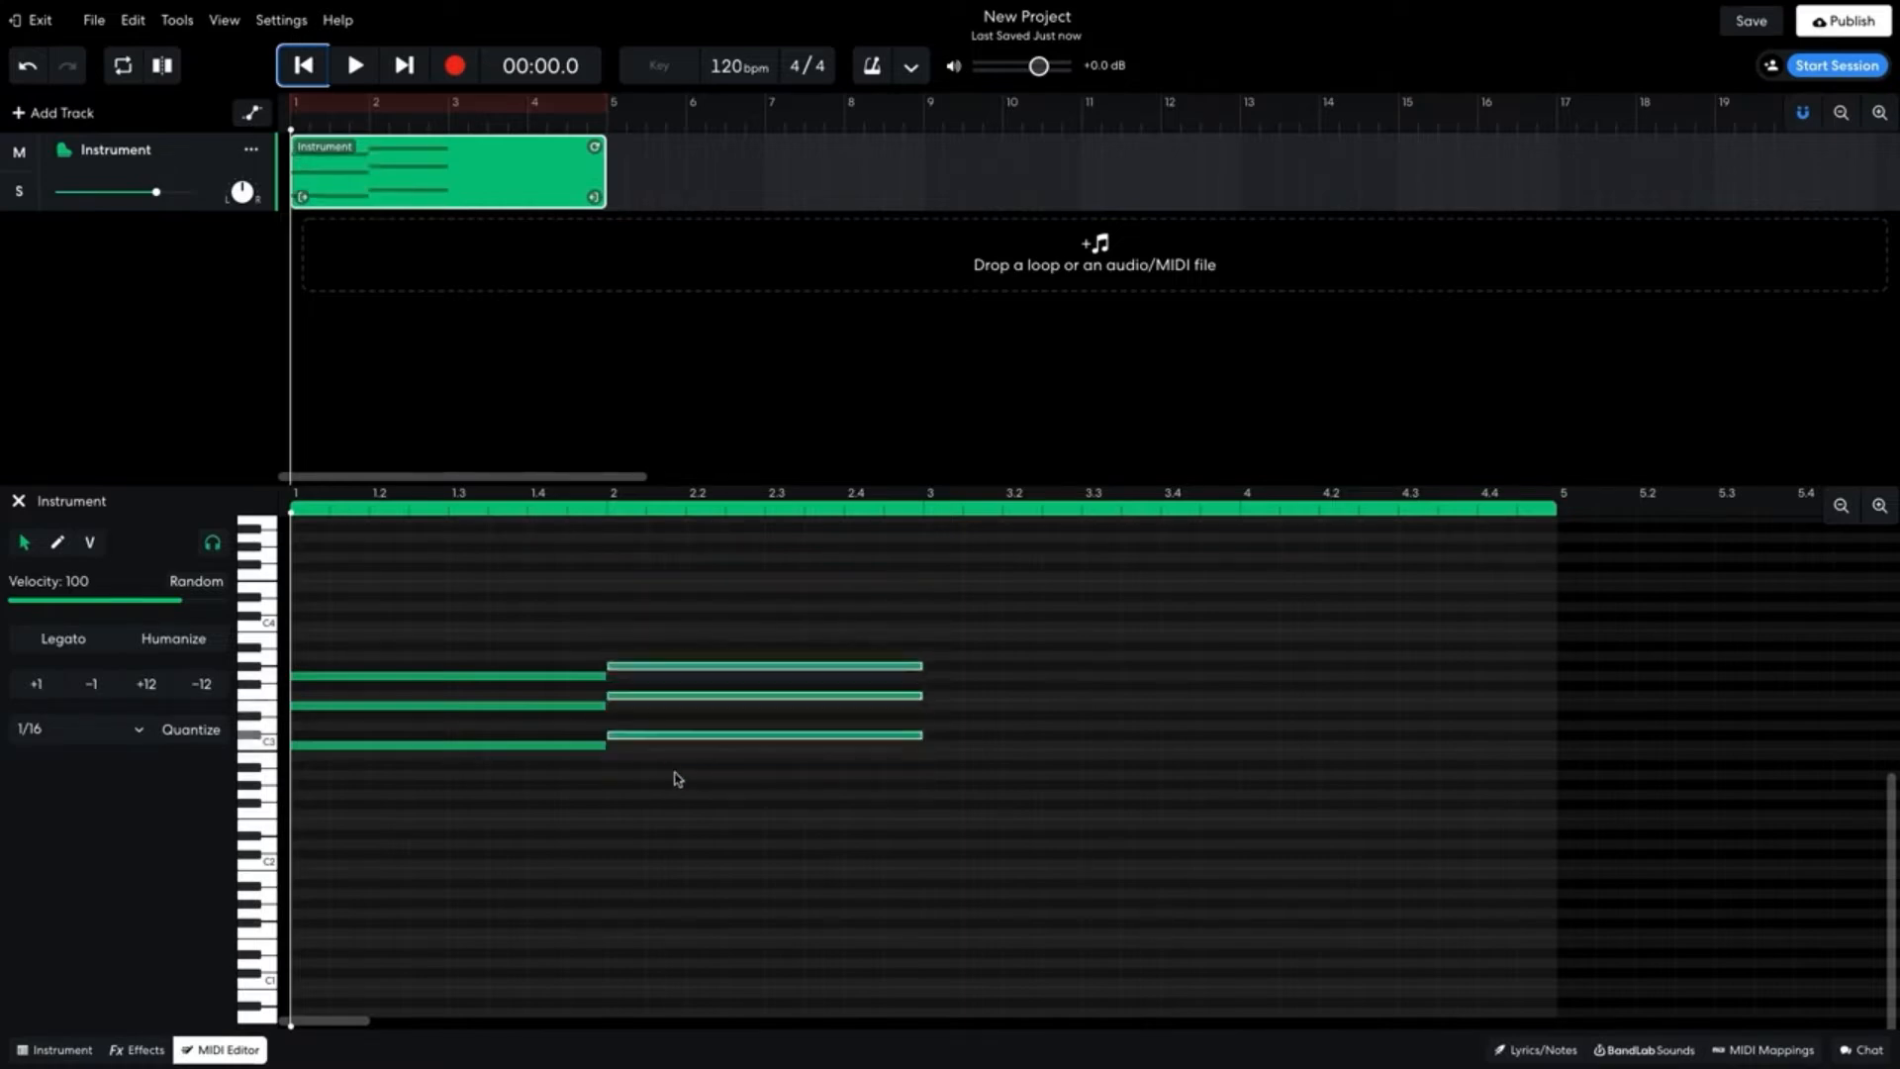
{"action": "key", "text": "Up"}
{"action": "key", "text": "Up"}
{"action": "key", "text": "Up"}
{"action": "key", "text": "Down"}
{"action": "key", "text": "Down"}
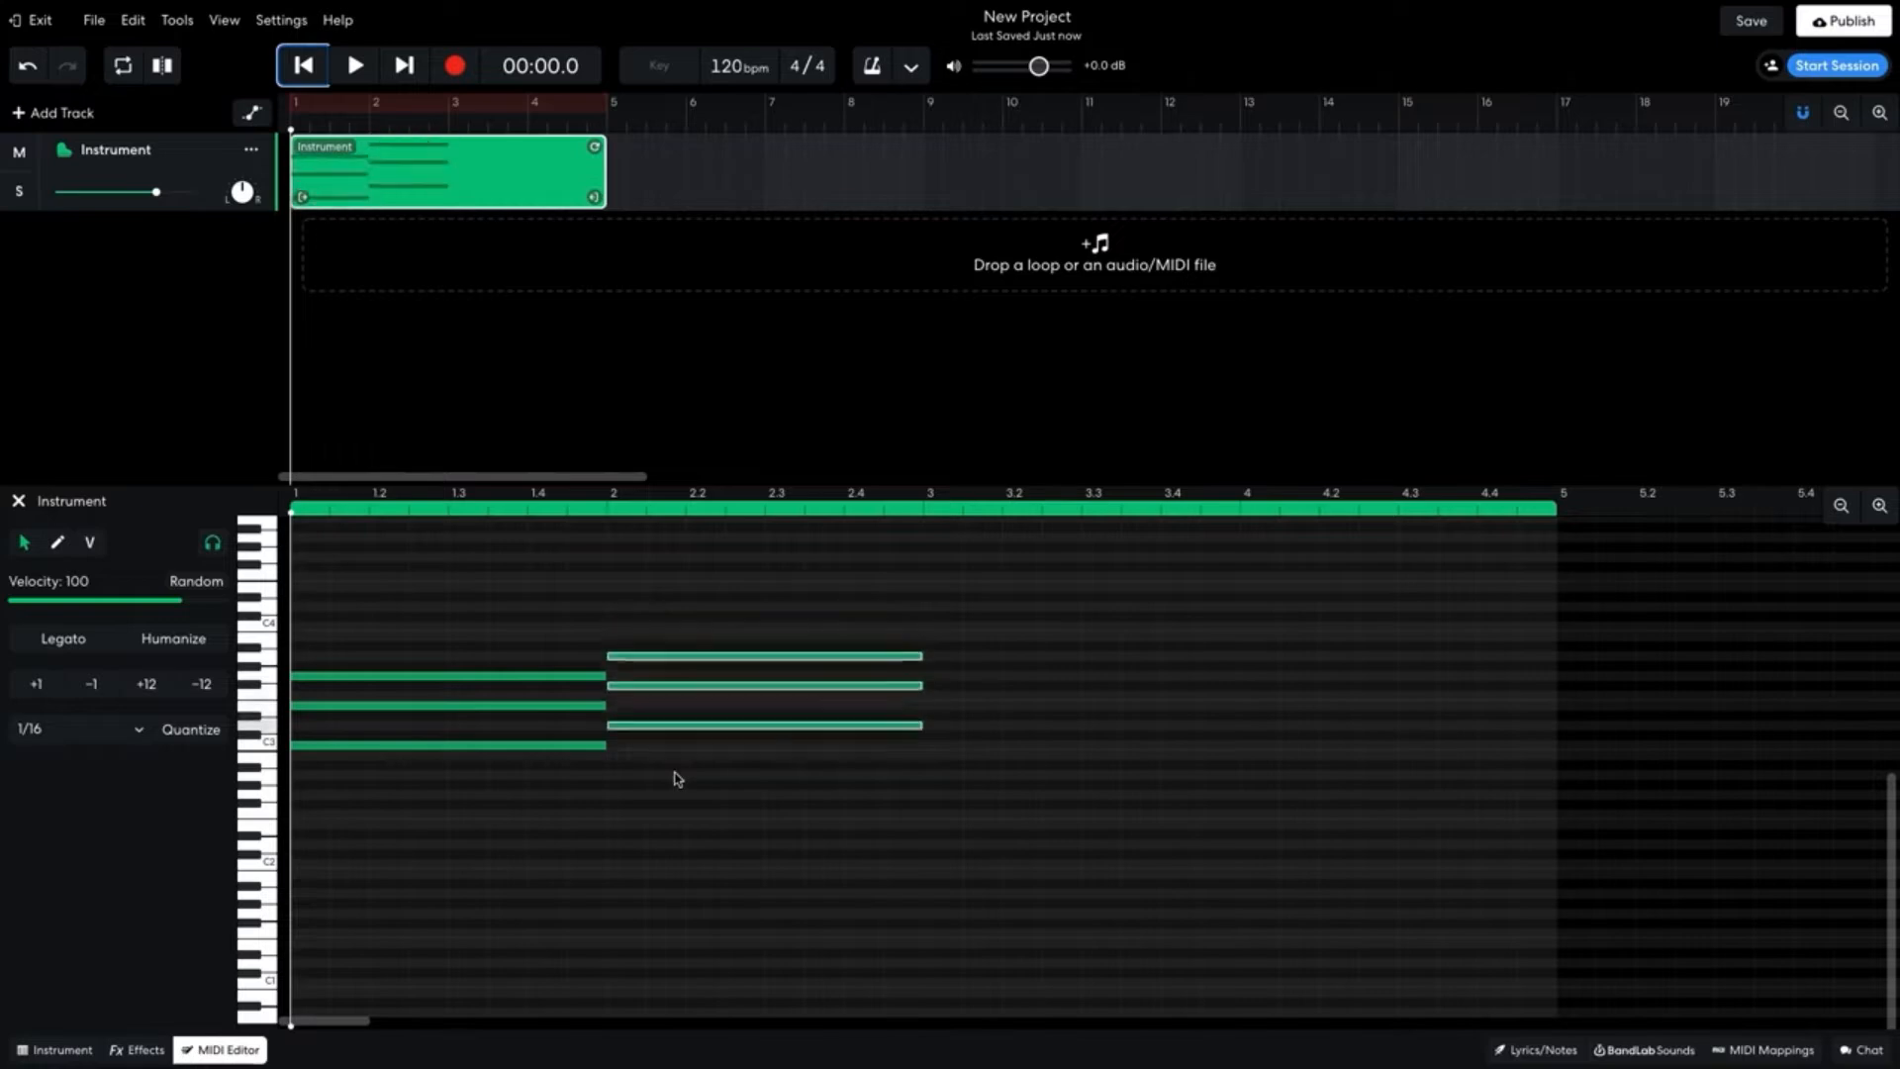
{"action": "key", "text": "Down"}
{"action": "key", "text": "Down"}
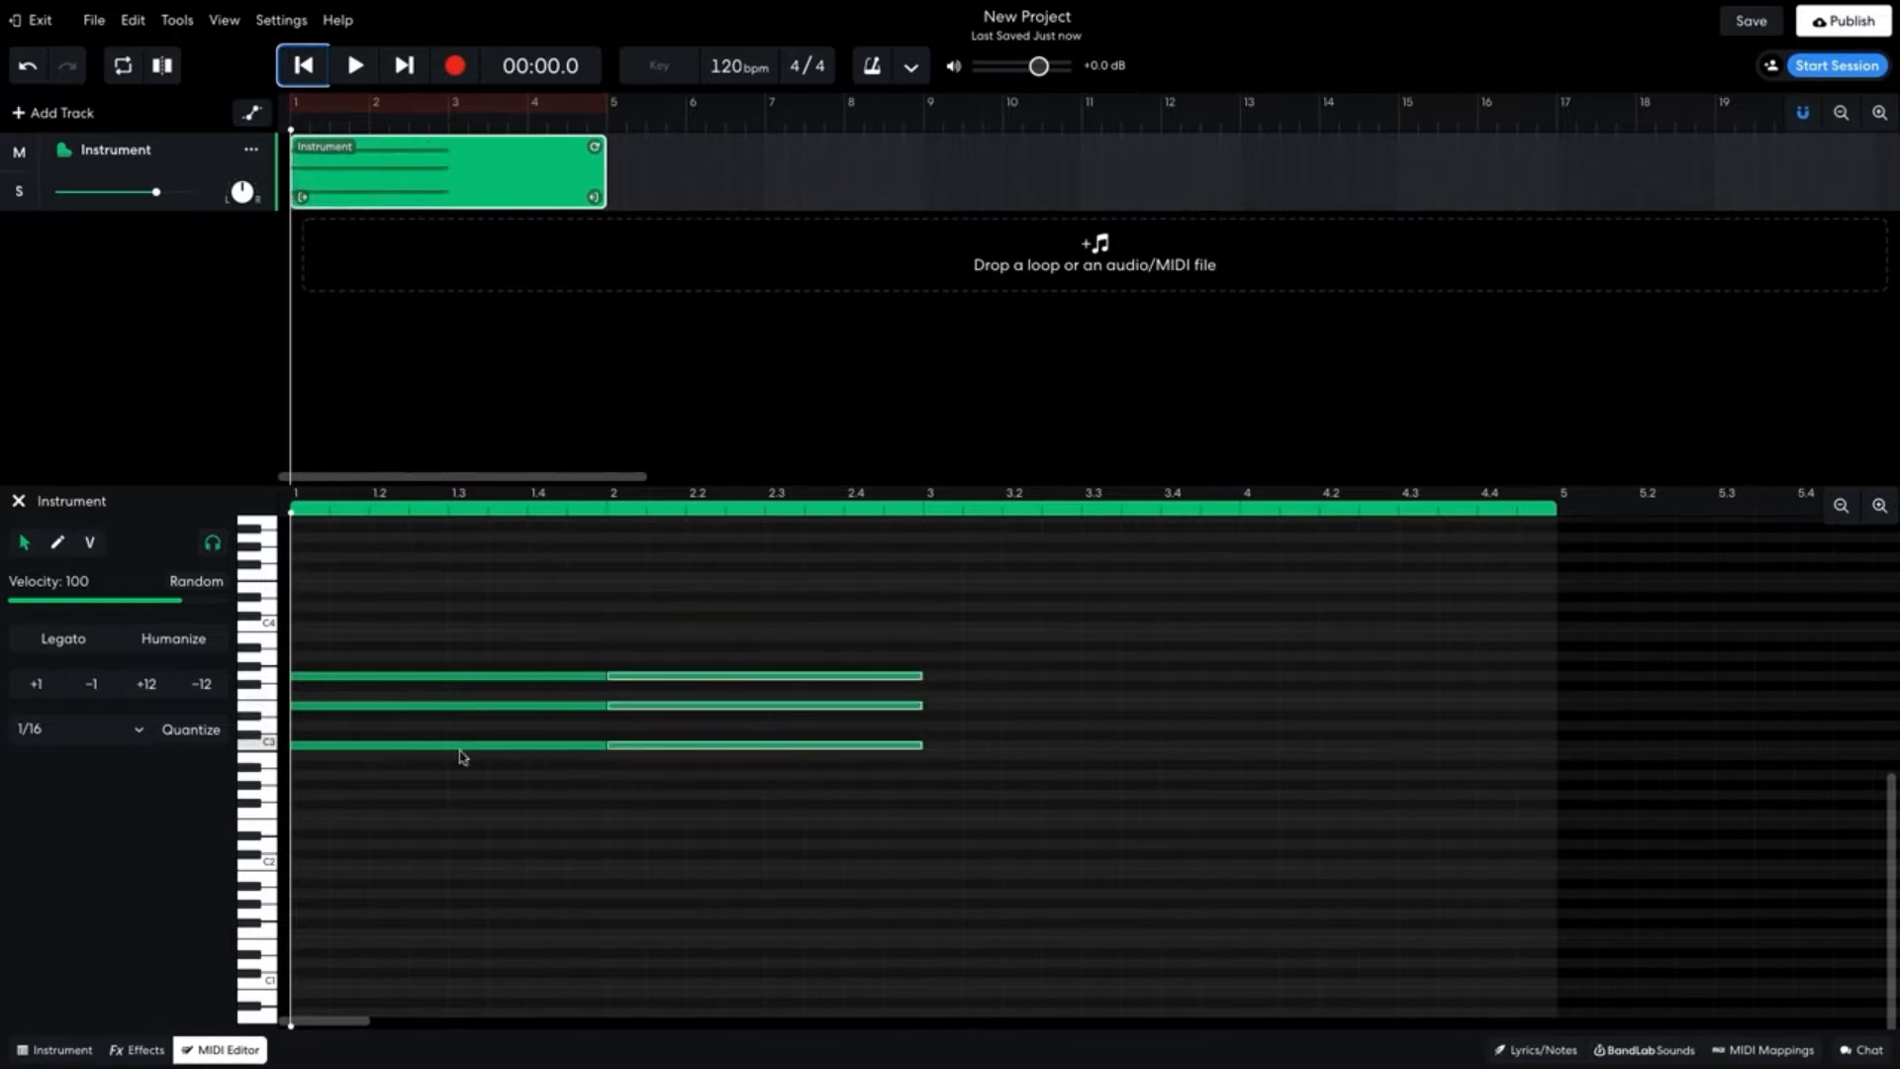
- Try the +1, -1, +12 and -12 transpositions on the bar 2 chord, ending at its original pitch
{"action": "left_click", "coordinate": [38, 685]}
{"action": "left_click", "coordinate": [38, 685]}
{"action": "left_click", "coordinate": [38, 685]}
{"action": "left_click", "coordinate": [38, 685]}
{"action": "left_click", "coordinate": [38, 684]}
{"action": "left_click", "coordinate": [38, 685]}
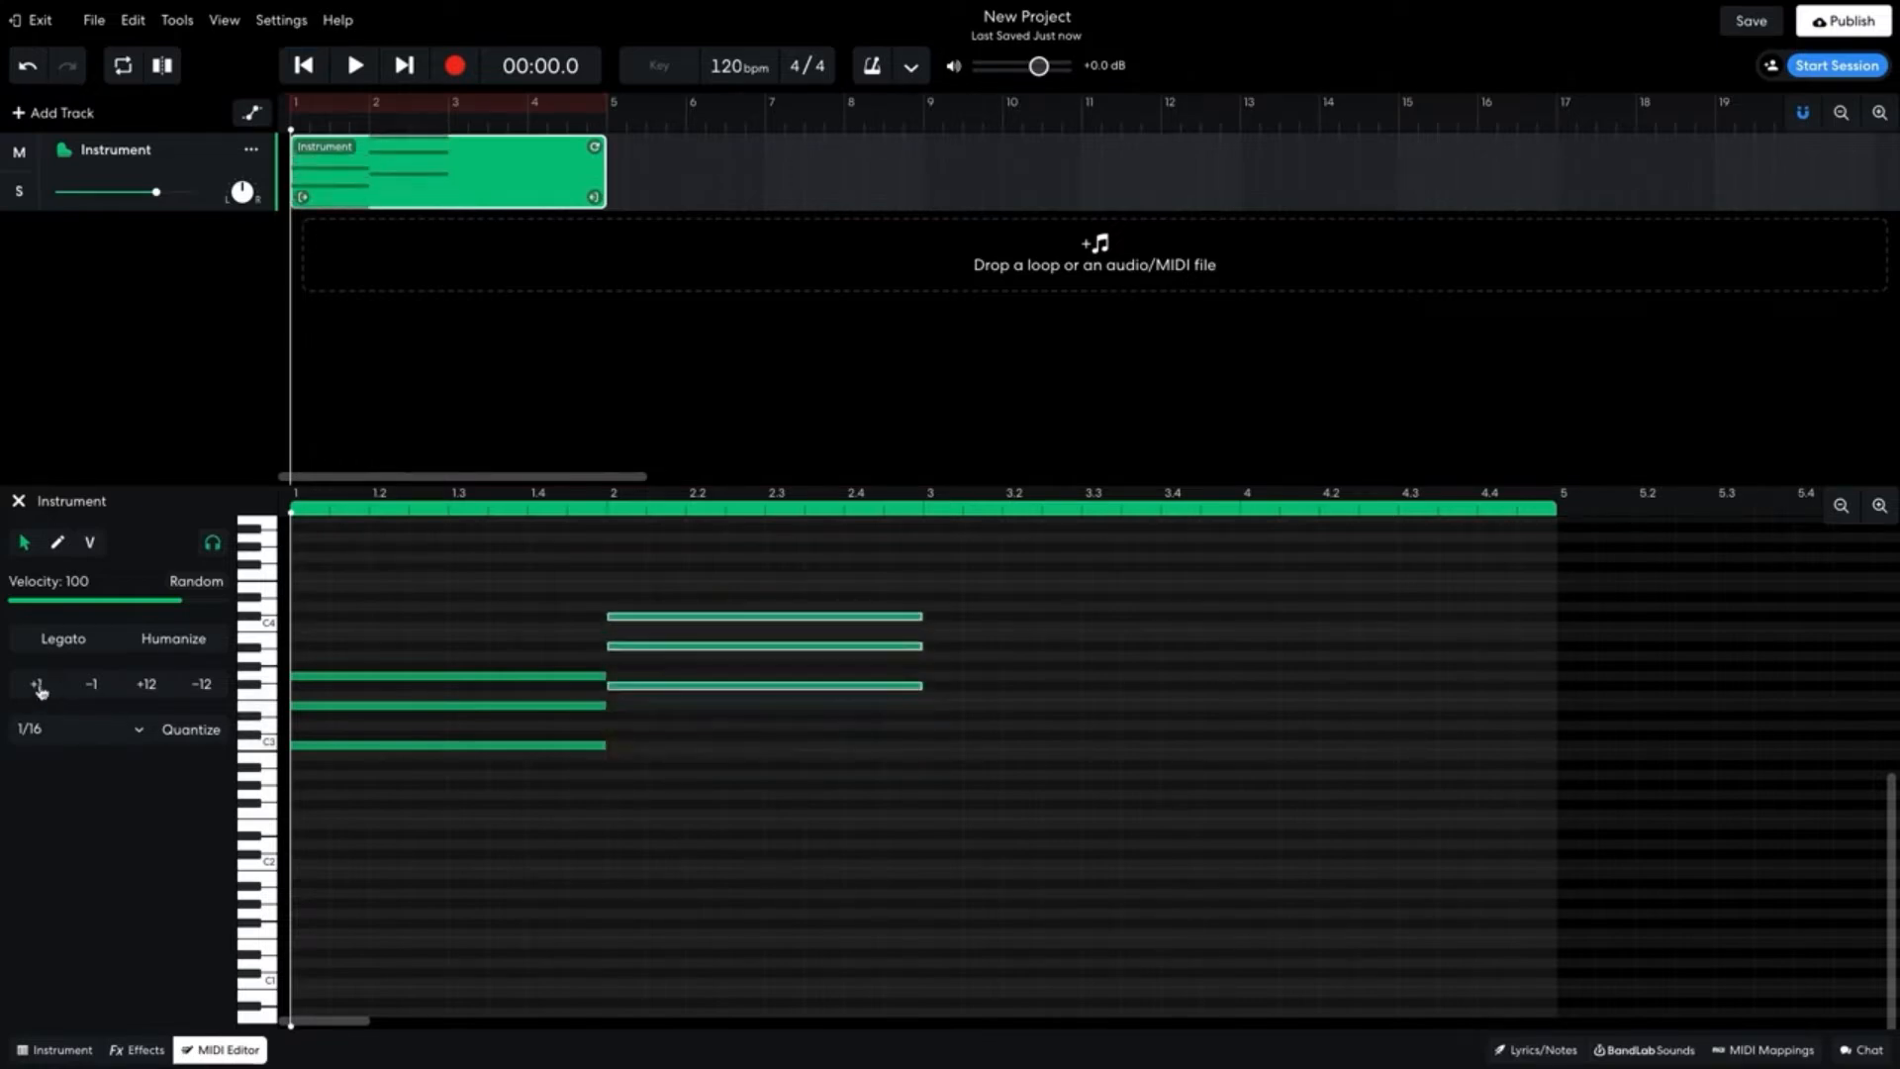
{"action": "left_click", "coordinate": [39, 687]}
{"action": "left_click", "coordinate": [93, 685]}
{"action": "left_click", "coordinate": [93, 684]}
{"action": "left_click", "coordinate": [93, 685]}
{"action": "left_click", "coordinate": [93, 685]}
{"action": "left_click", "coordinate": [93, 685]}
{"action": "left_click", "coordinate": [93, 685]}
{"action": "left_click", "coordinate": [93, 685]}
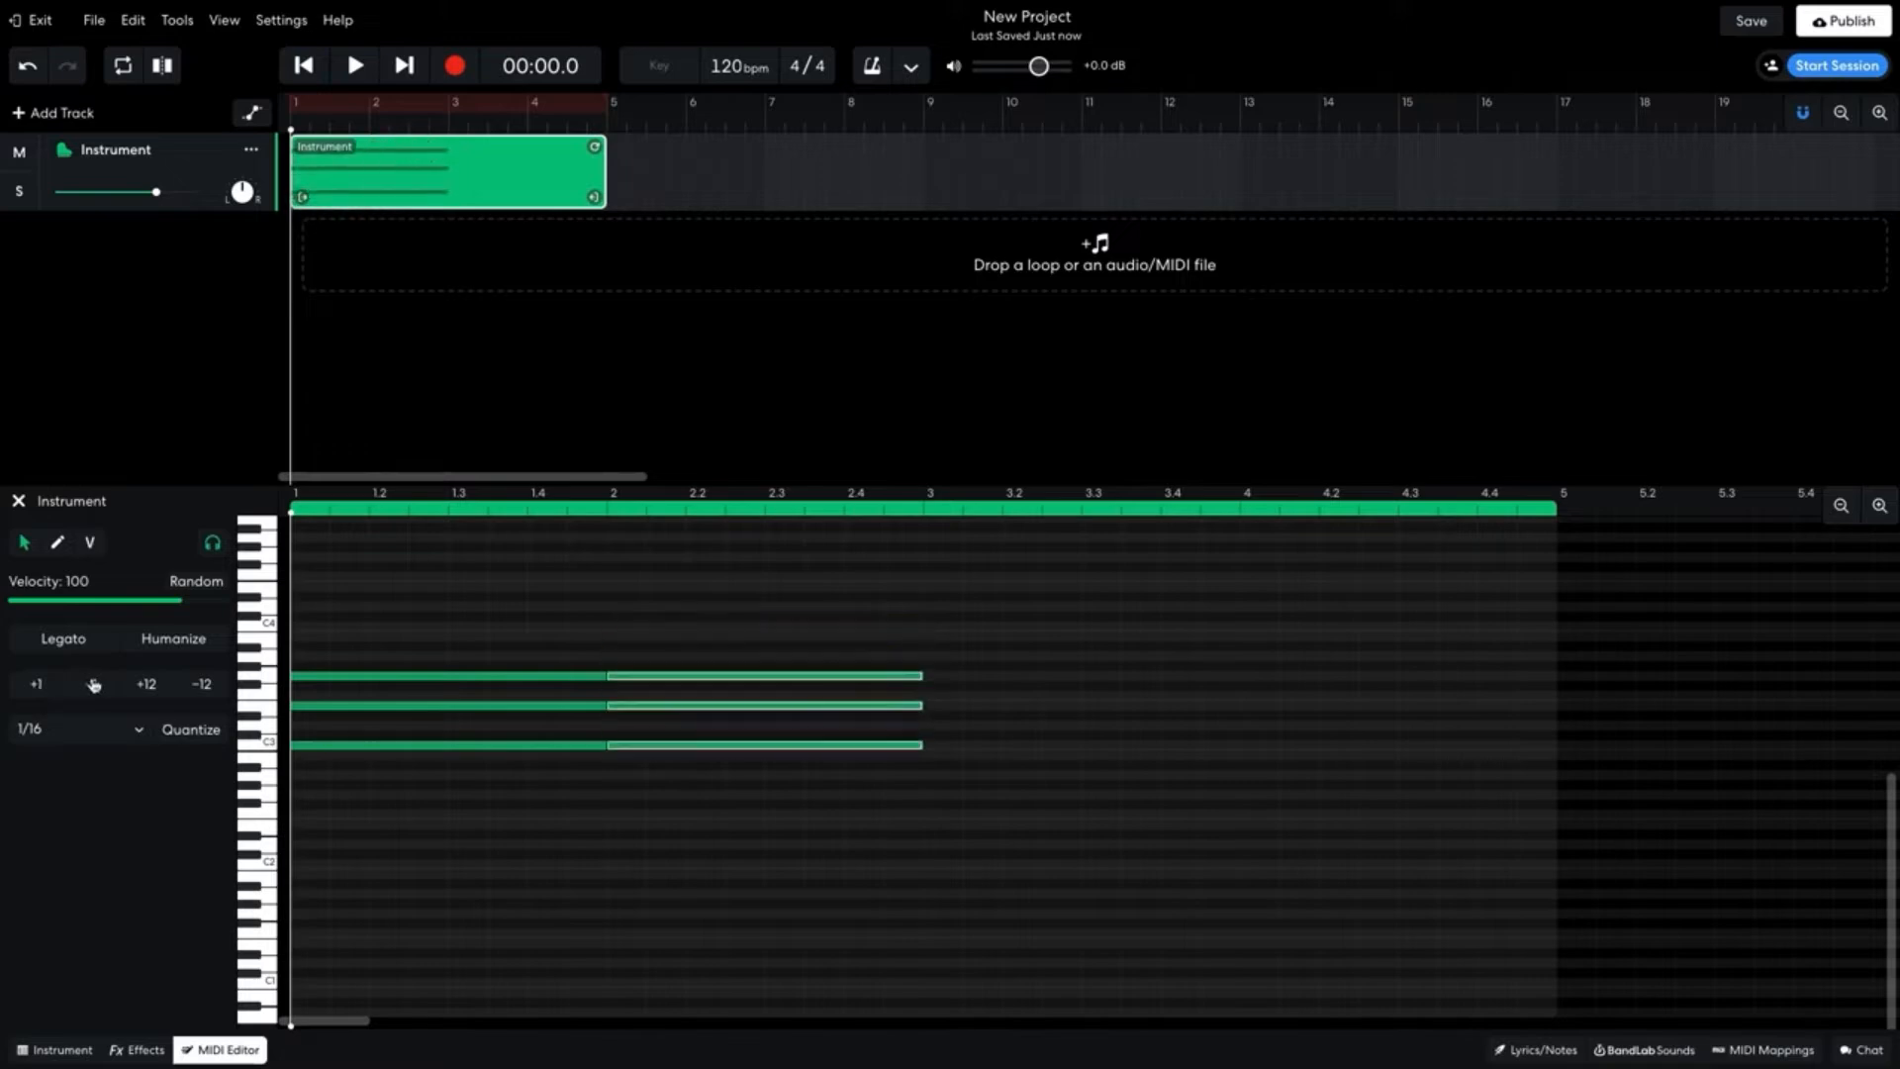
{"action": "left_click", "coordinate": [153, 684]}
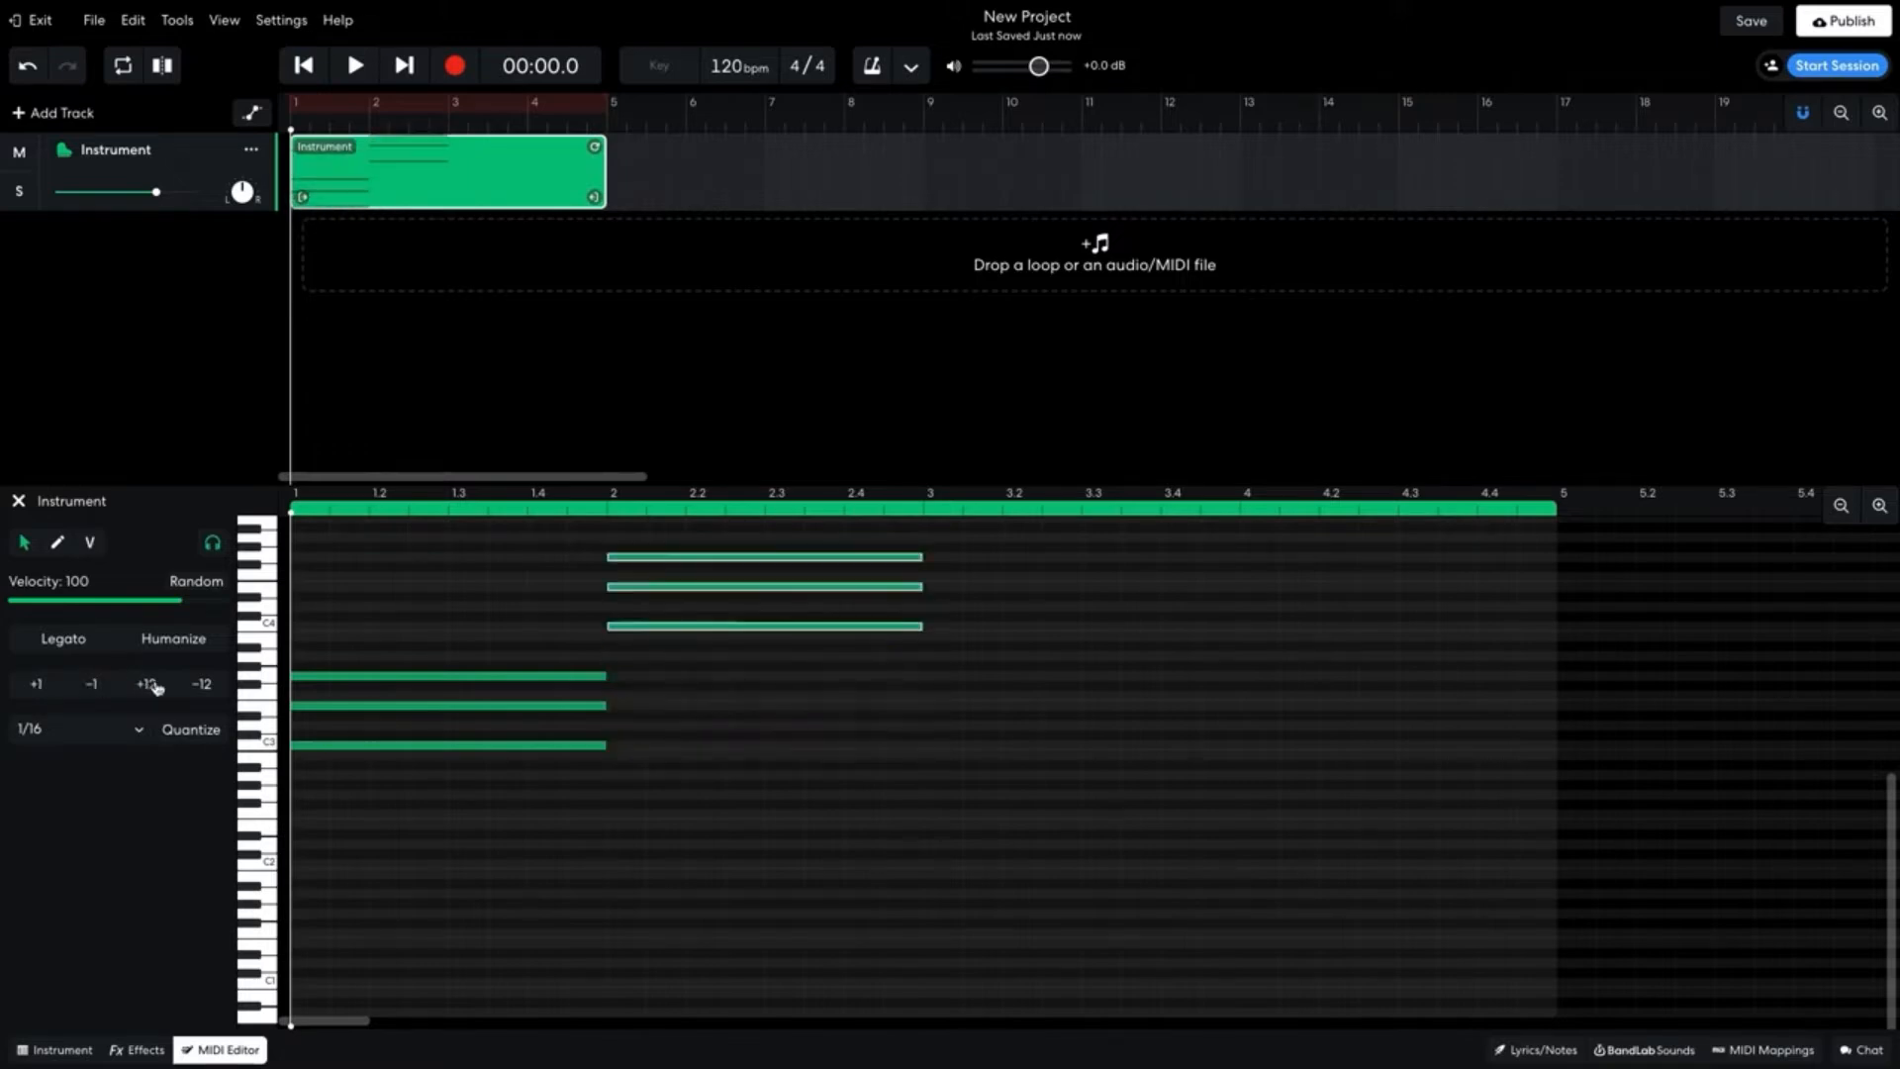
{"action": "left_click", "coordinate": [203, 686]}
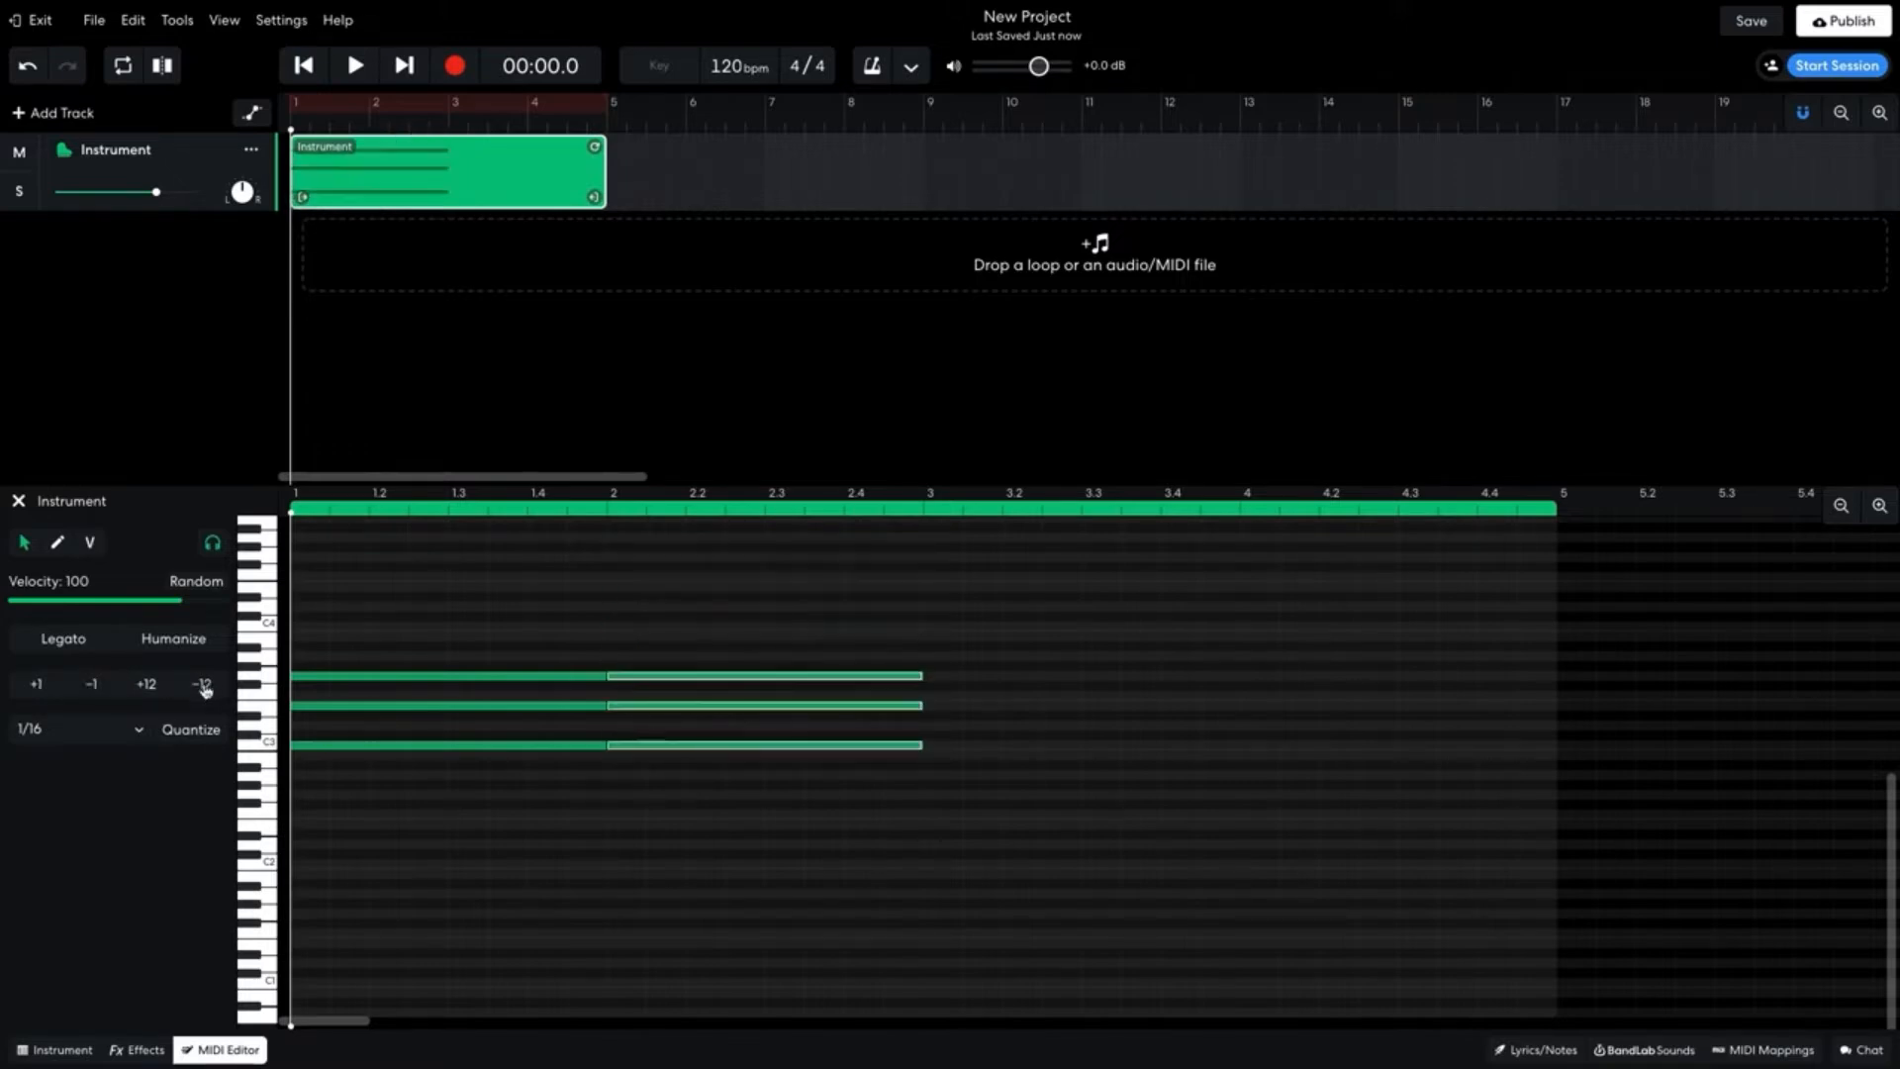
- Move the bar 2 chord up so its lowest note is E3, and lower its middle note one semitone to G3
{"action": "left_click_drag", "start_coordinate": [636, 747], "coordinate": [634, 711]}
{"action": "left_click", "coordinate": [641, 690]}
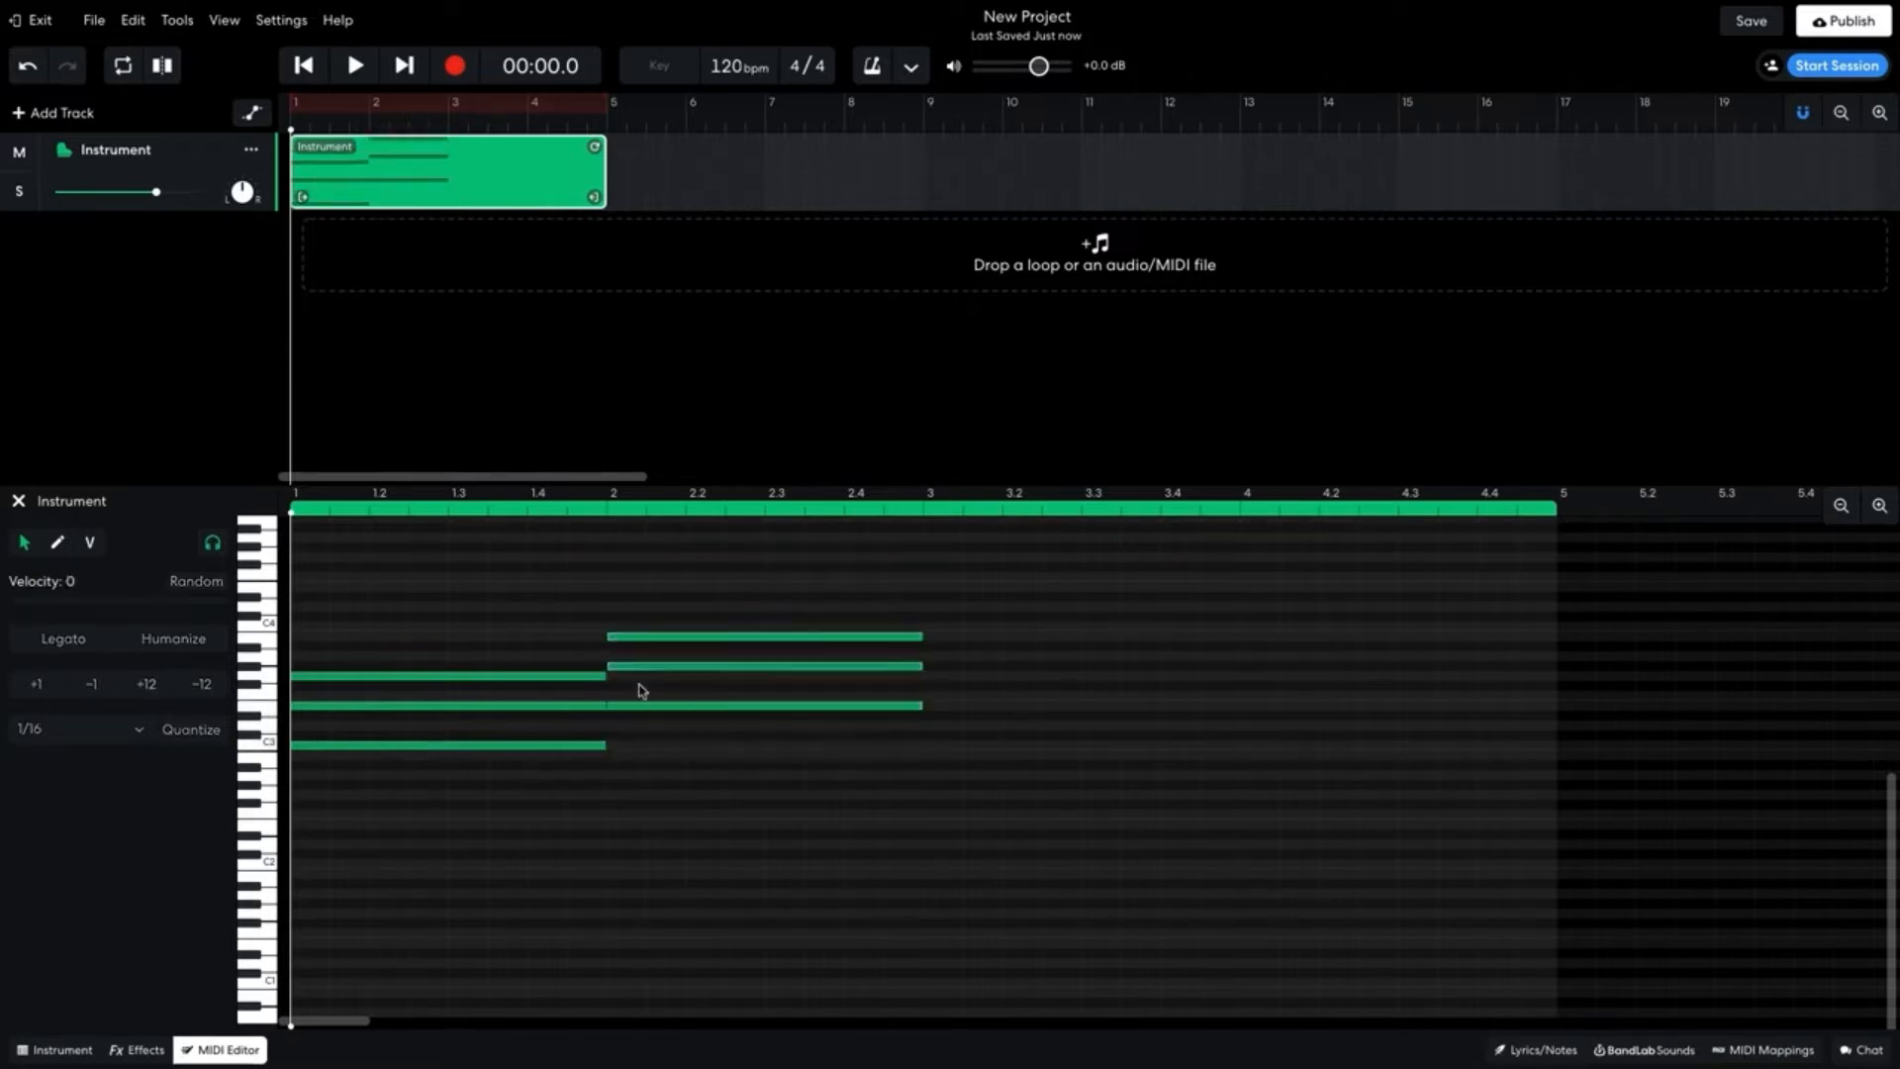
{"action": "left_click", "coordinate": [643, 666]}
{"action": "left_click_drag", "start_coordinate": [644, 666], "coordinate": [644, 678]}
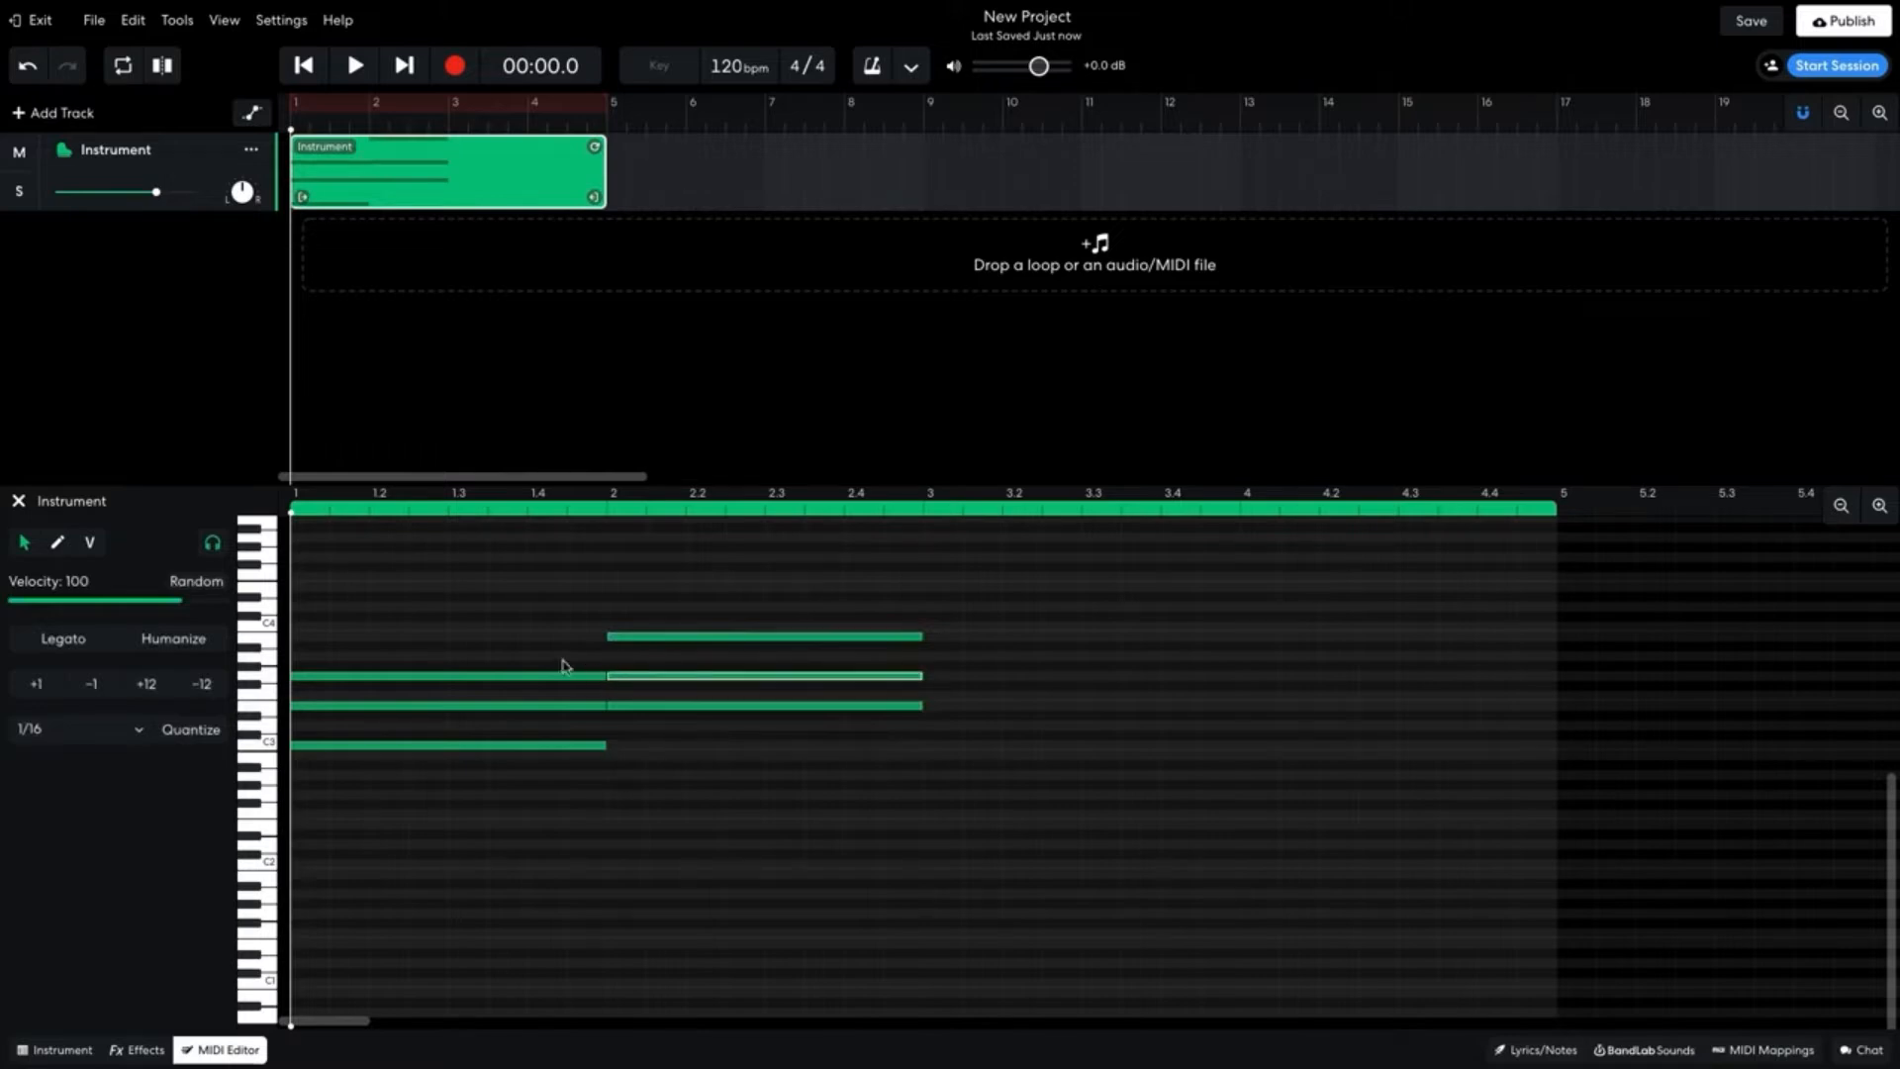
- Play back the two-chord progression and return the playhead to the start
{"action": "key", "text": "space"}
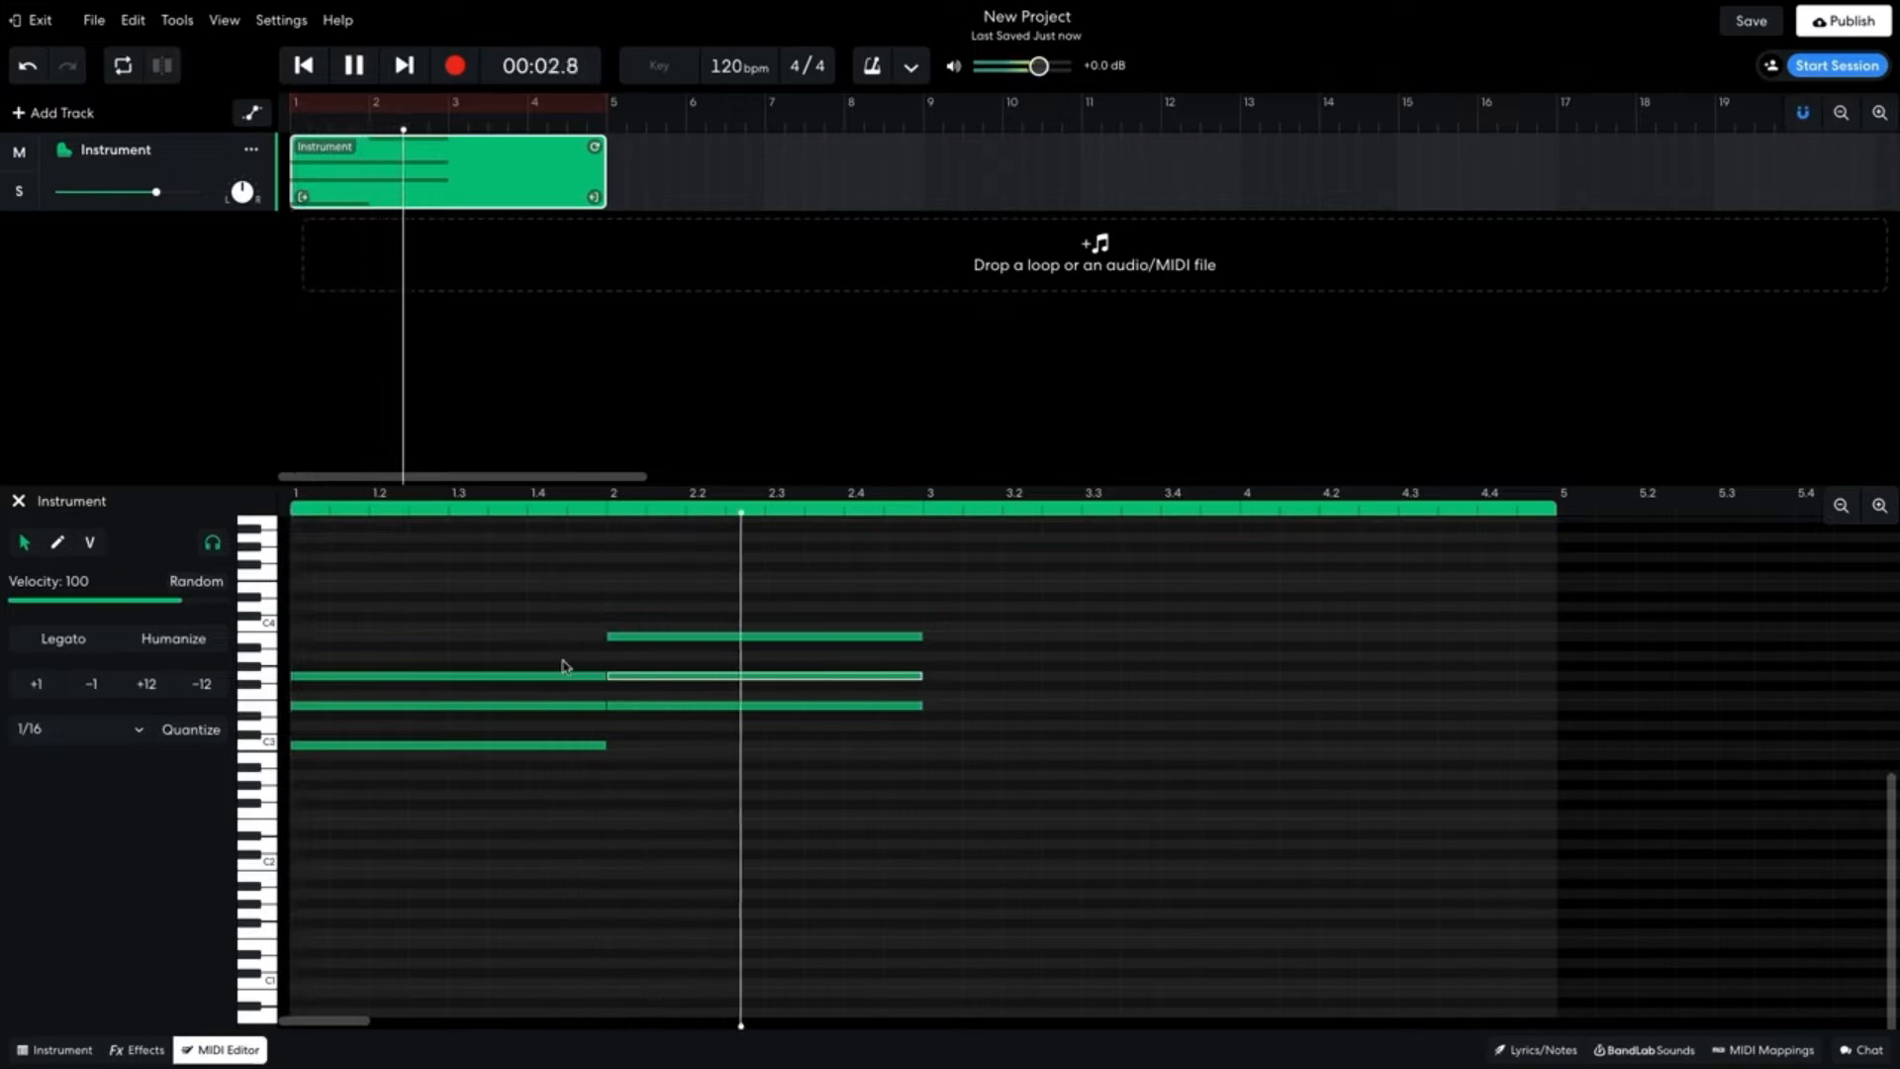
{"action": "key", "text": "space"}
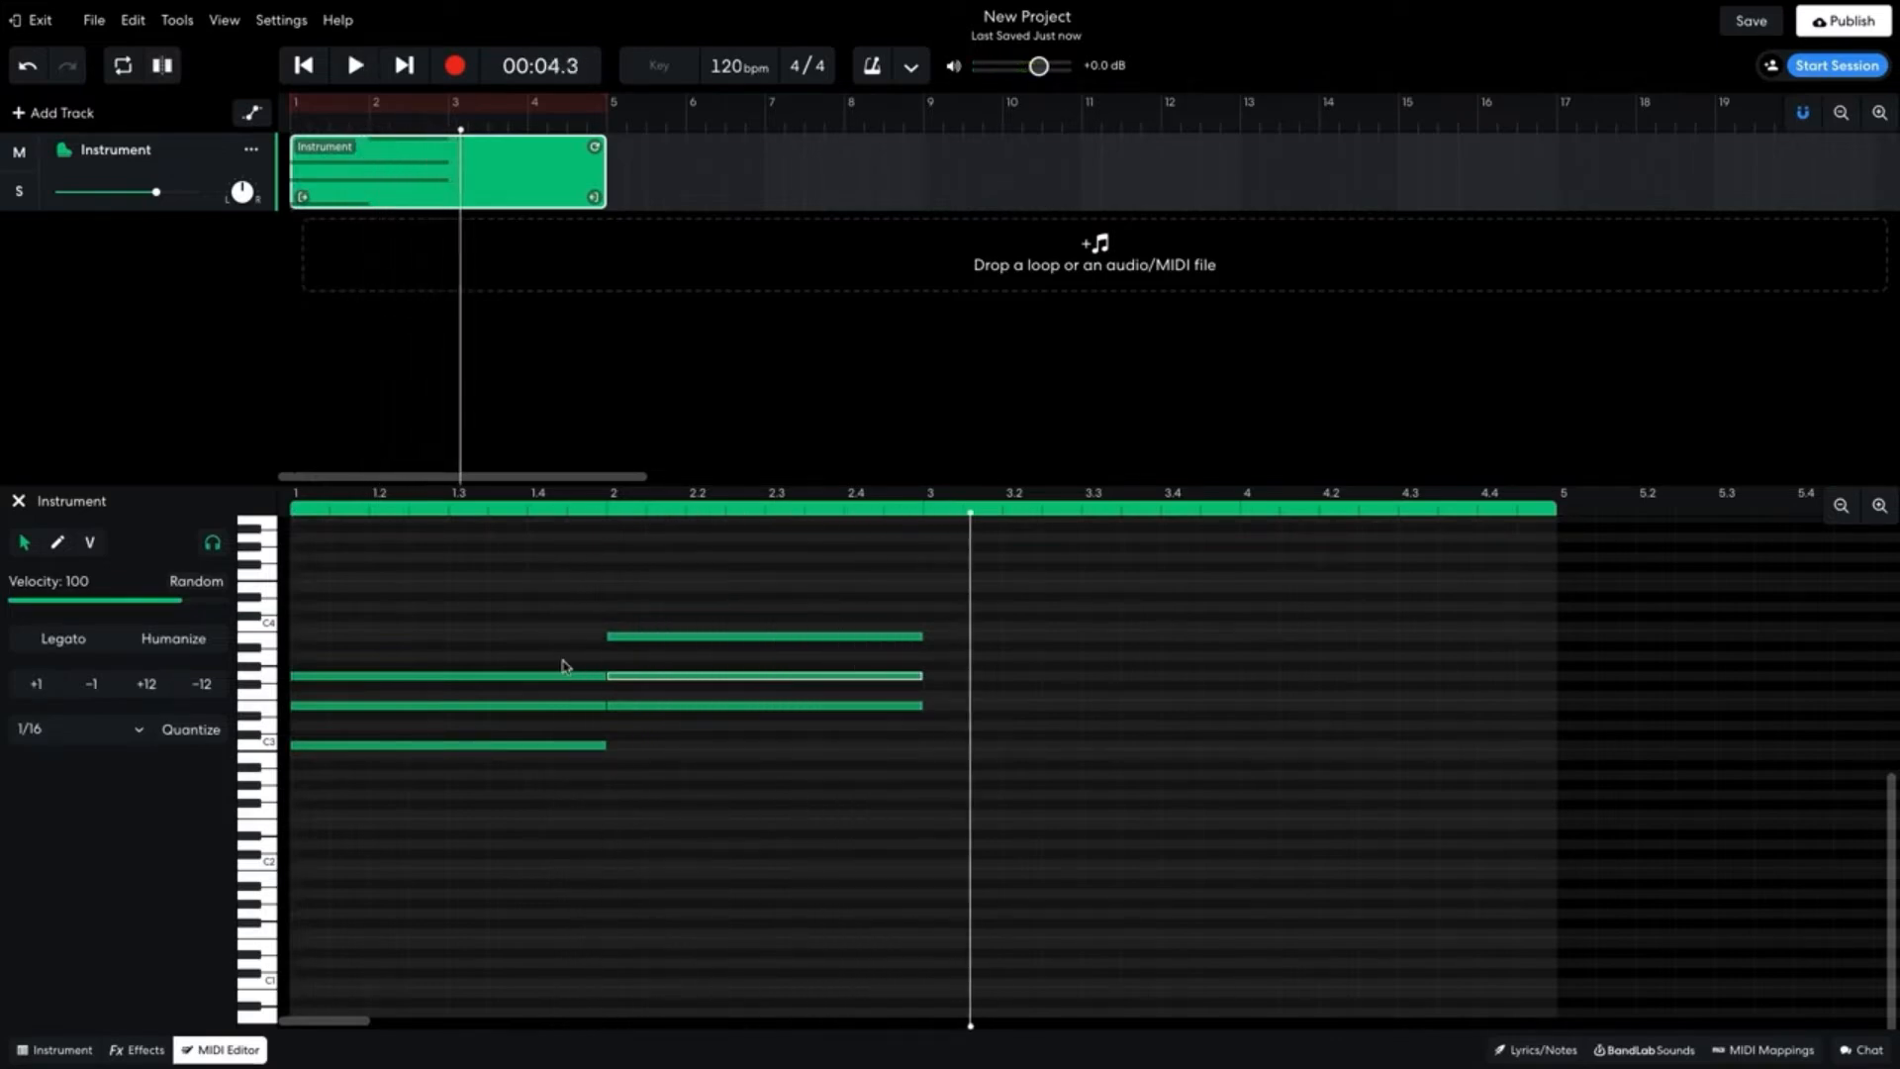
{"action": "key", "text": "Return"}
- Duplicate the bar 2 chord into bar 3 two semitones lower, and raise the copy's middle note to G3
{"action": "left_click_drag", "start_coordinate": [973, 591], "coordinate": [683, 772]}
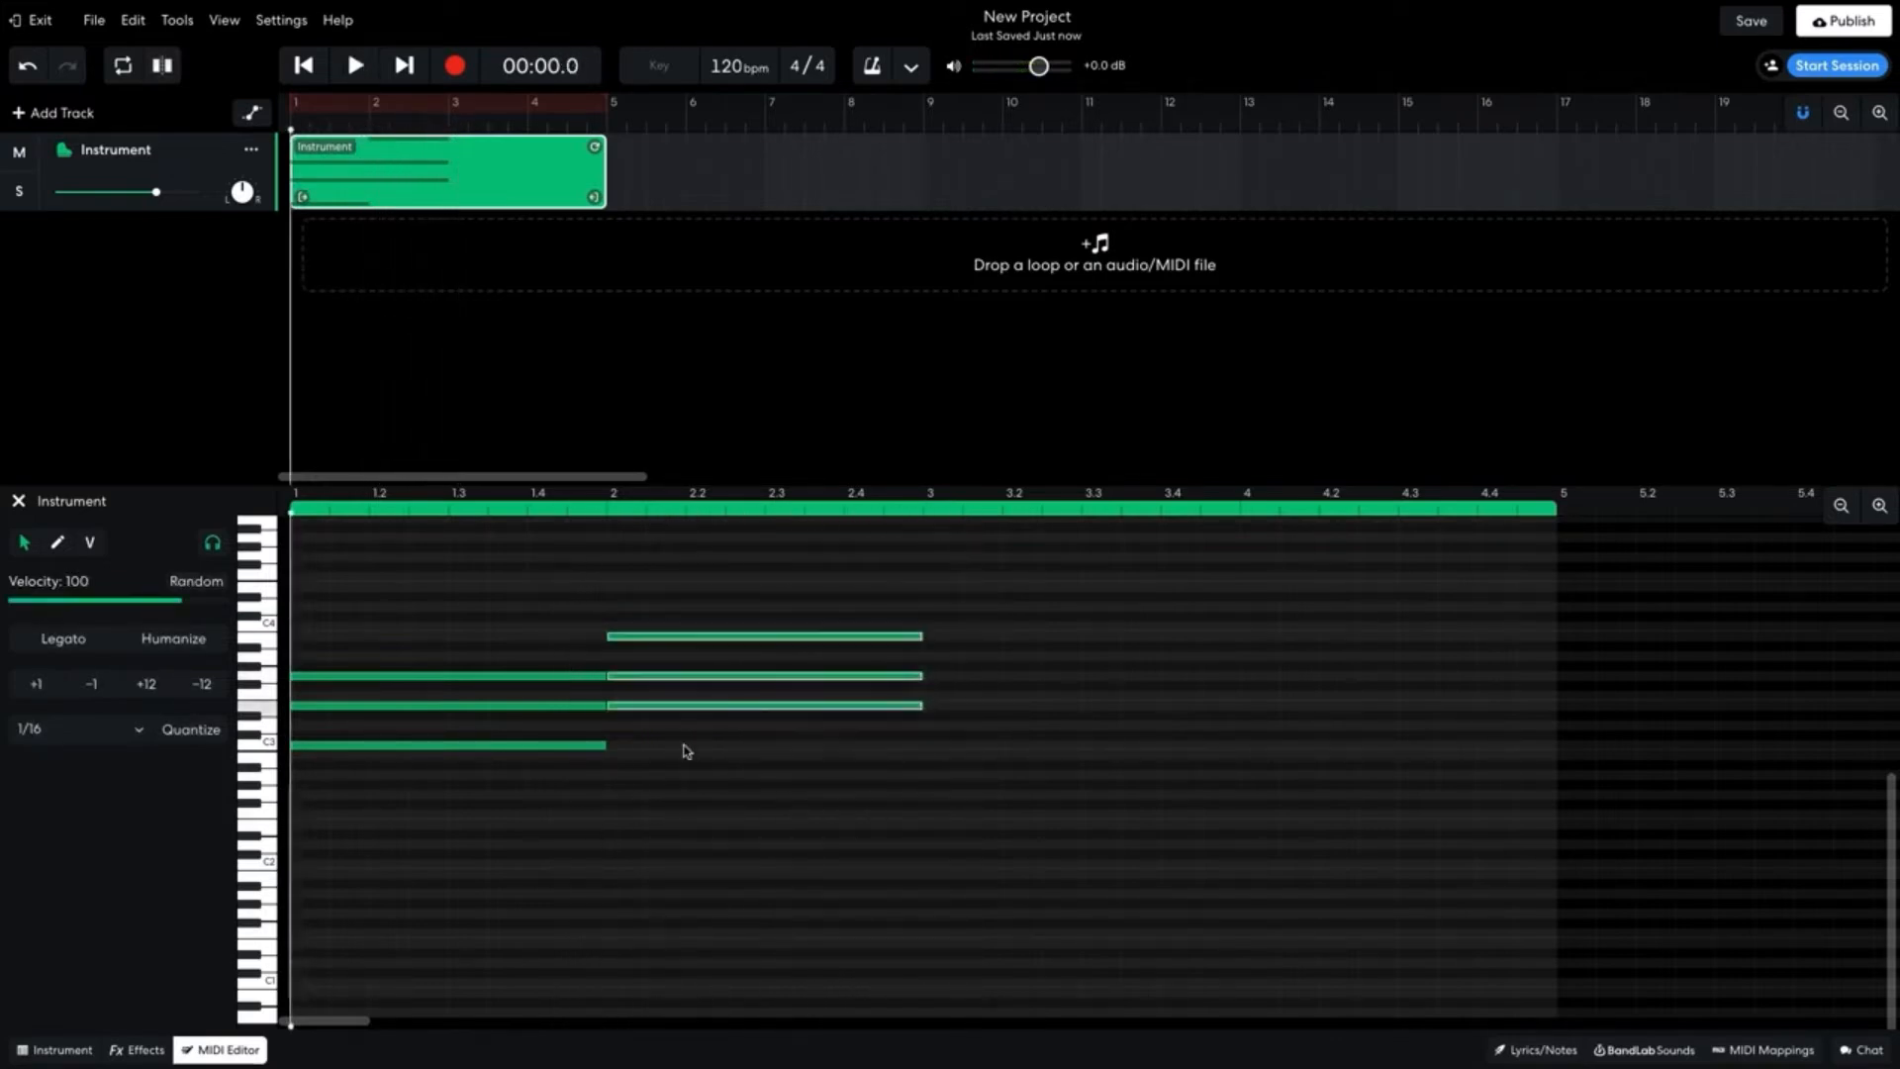
{"action": "left_click_drag", "start_coordinate": [649, 711], "coordinate": [953, 729]}
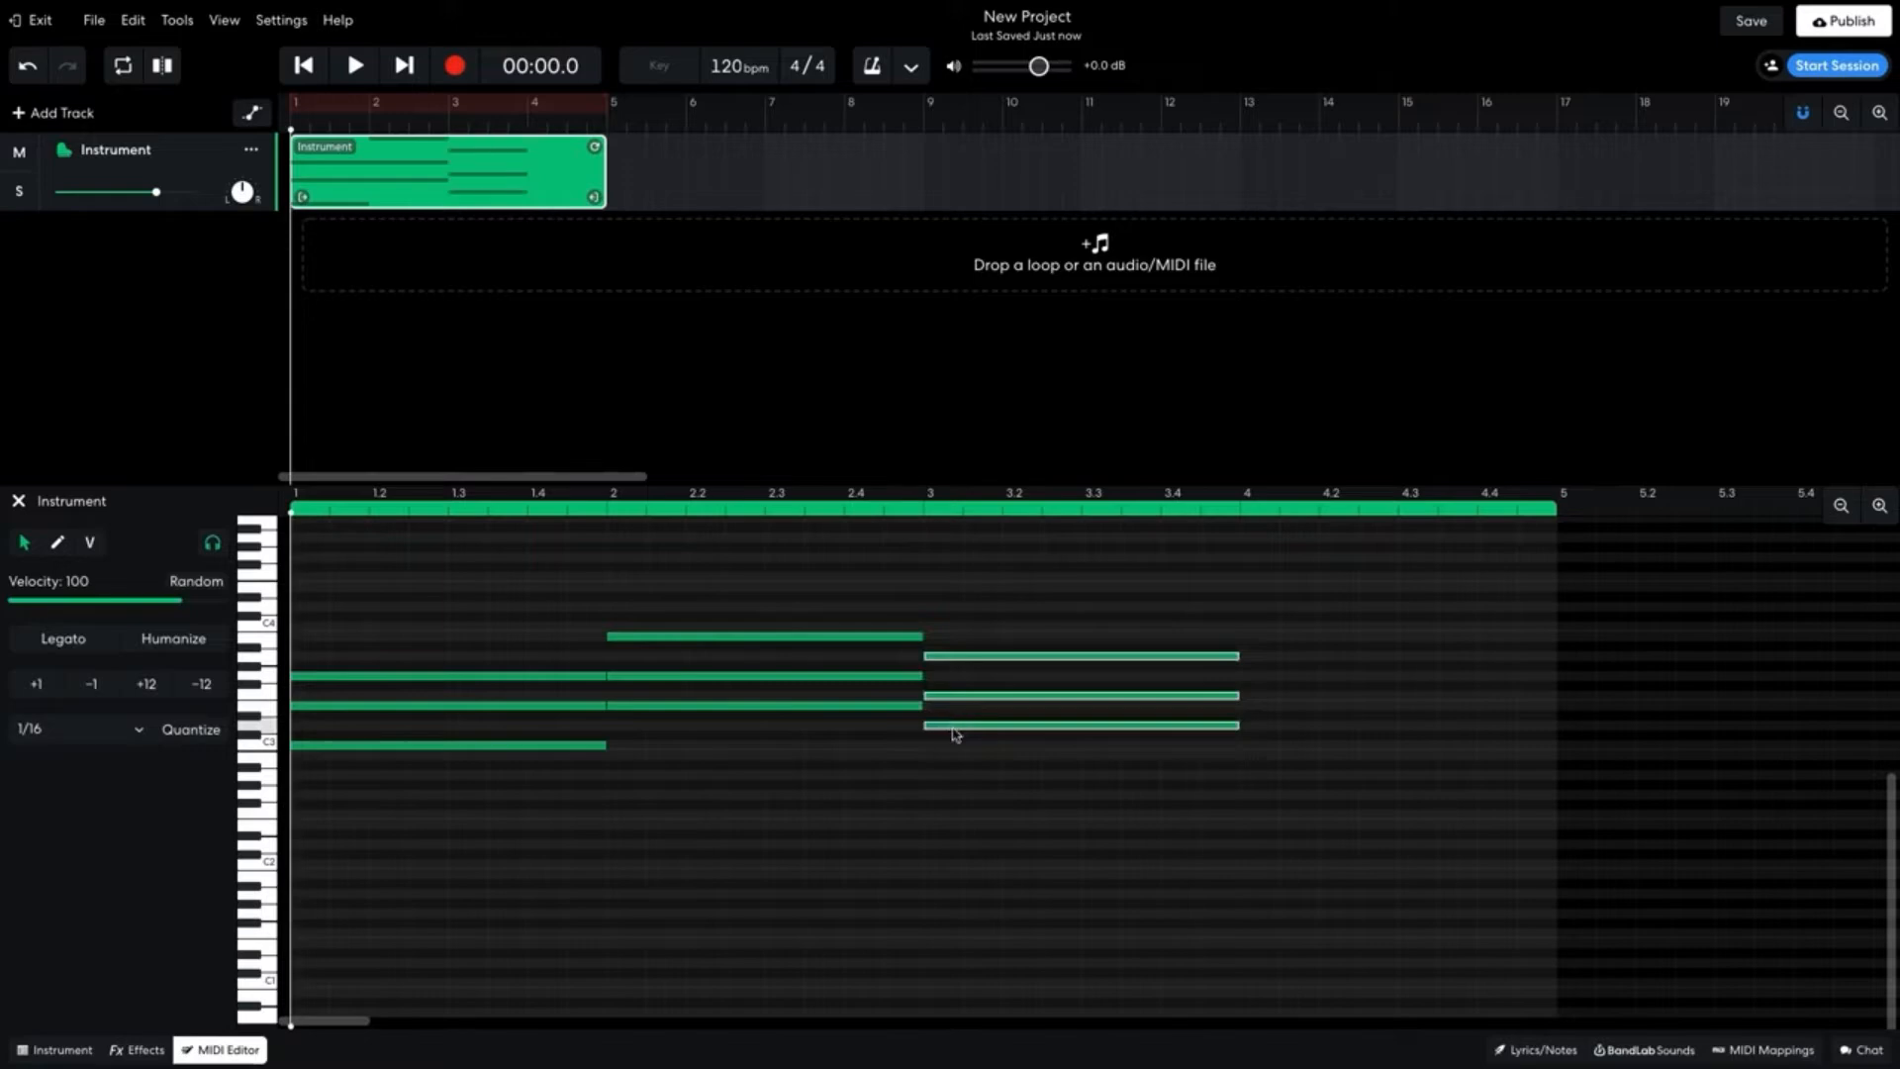
{"action": "left_click", "coordinate": [956, 714]}
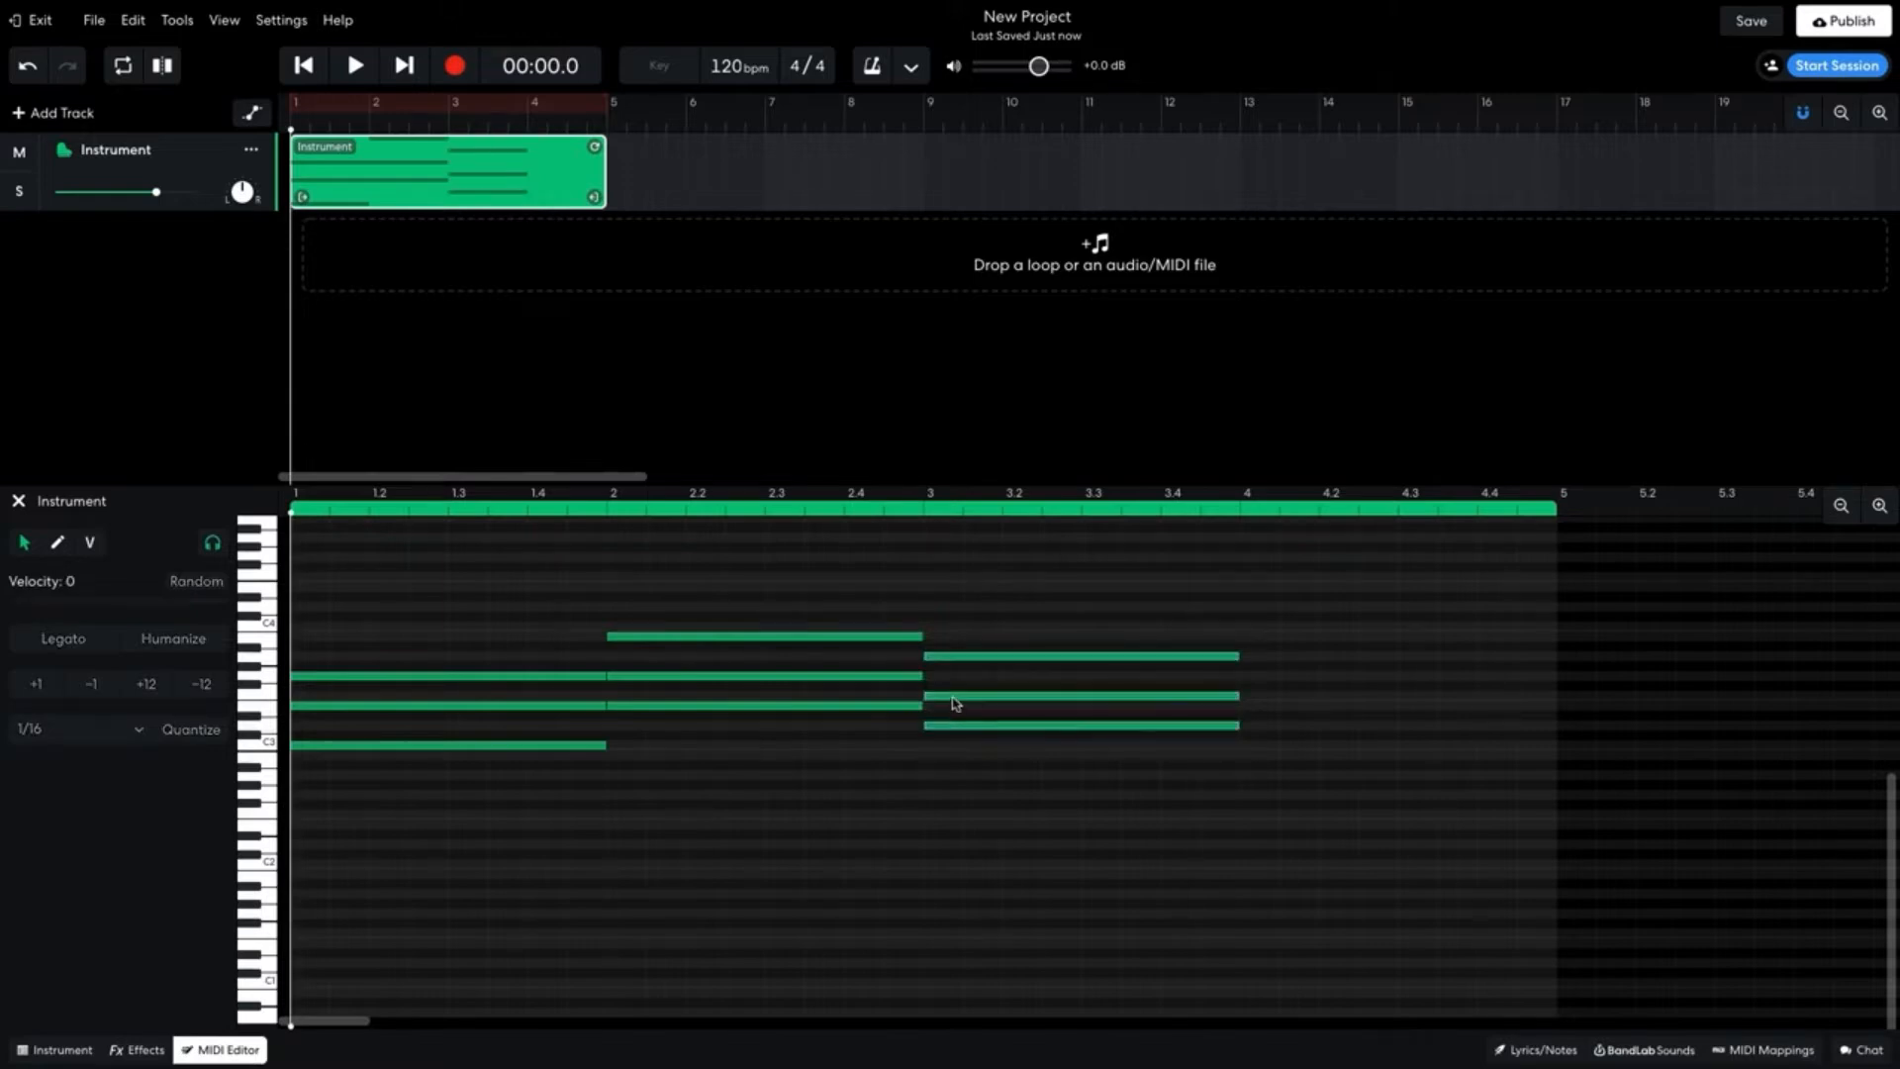
{"action": "left_click_drag", "start_coordinate": [955, 696], "coordinate": [952, 684]}
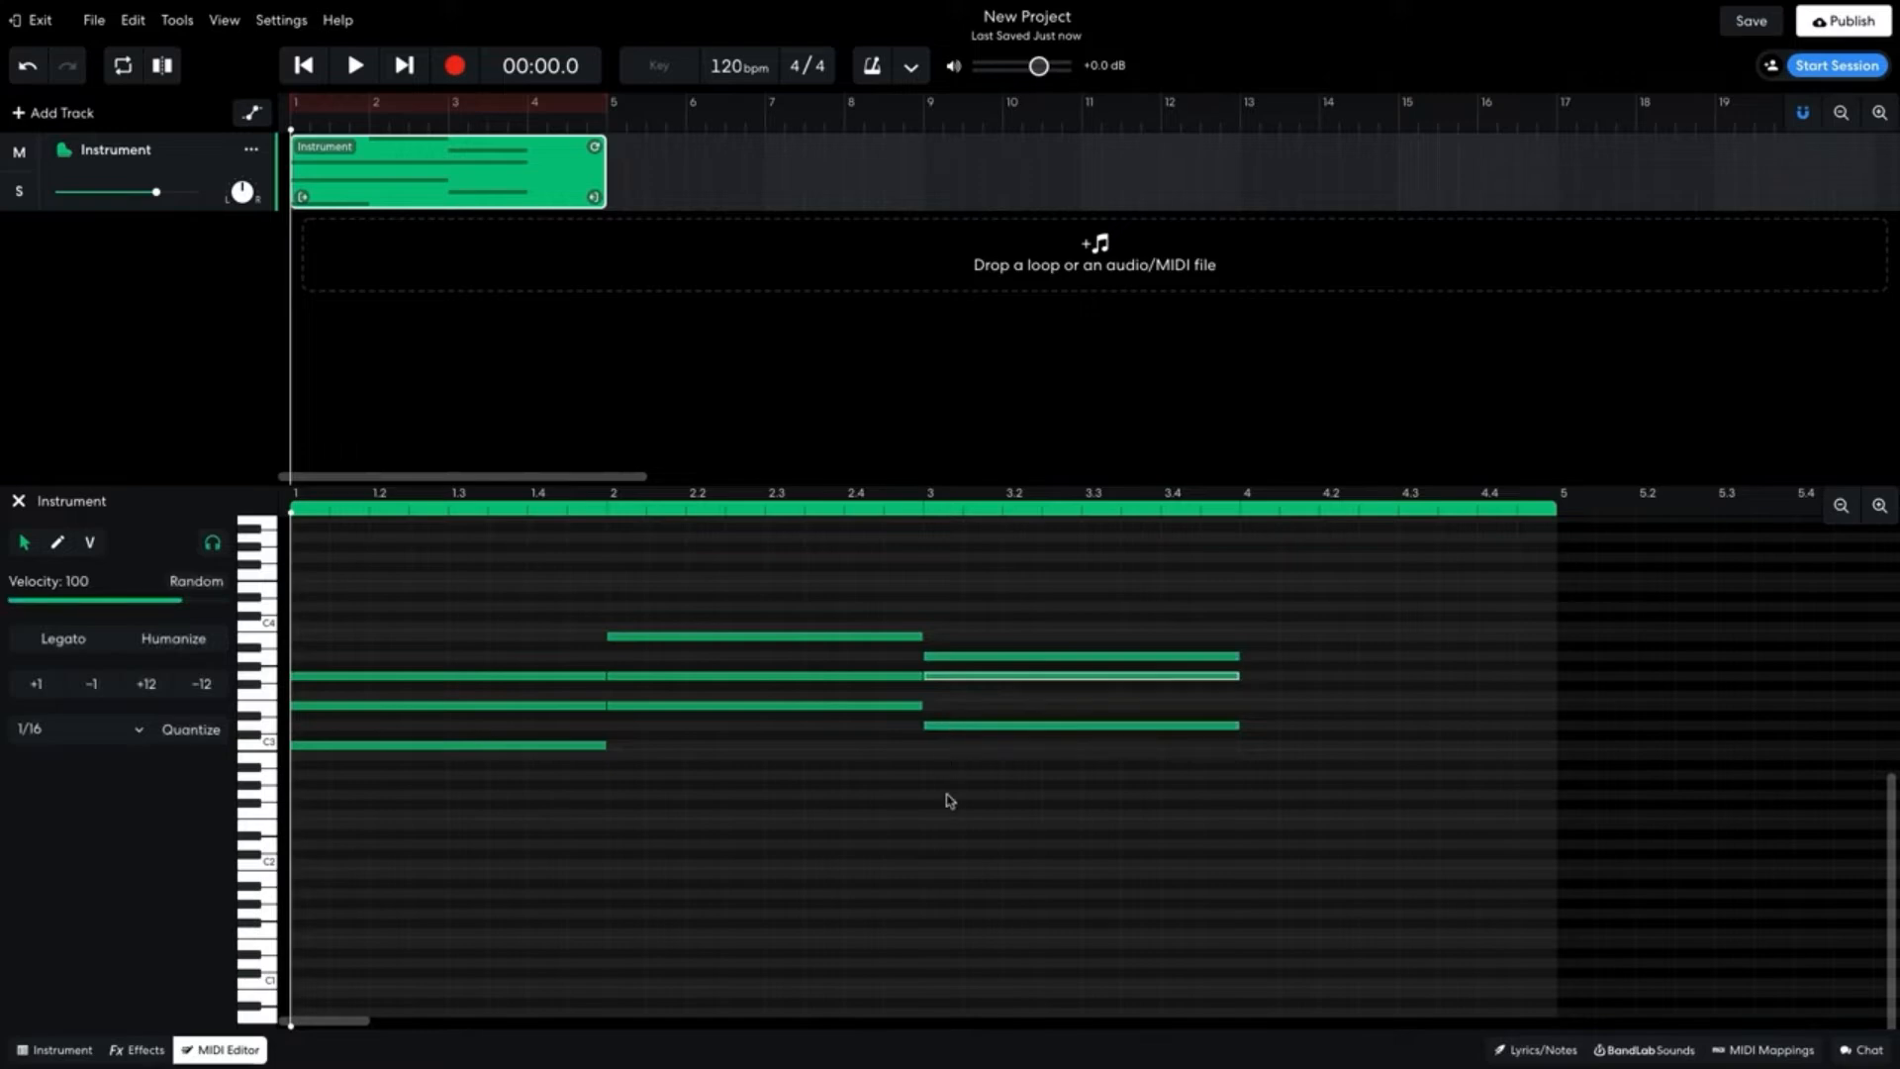
- Play the three-chord progression and apply Legato to the bar 3 chord to extend it to the region's end
{"action": "key", "text": "space"}
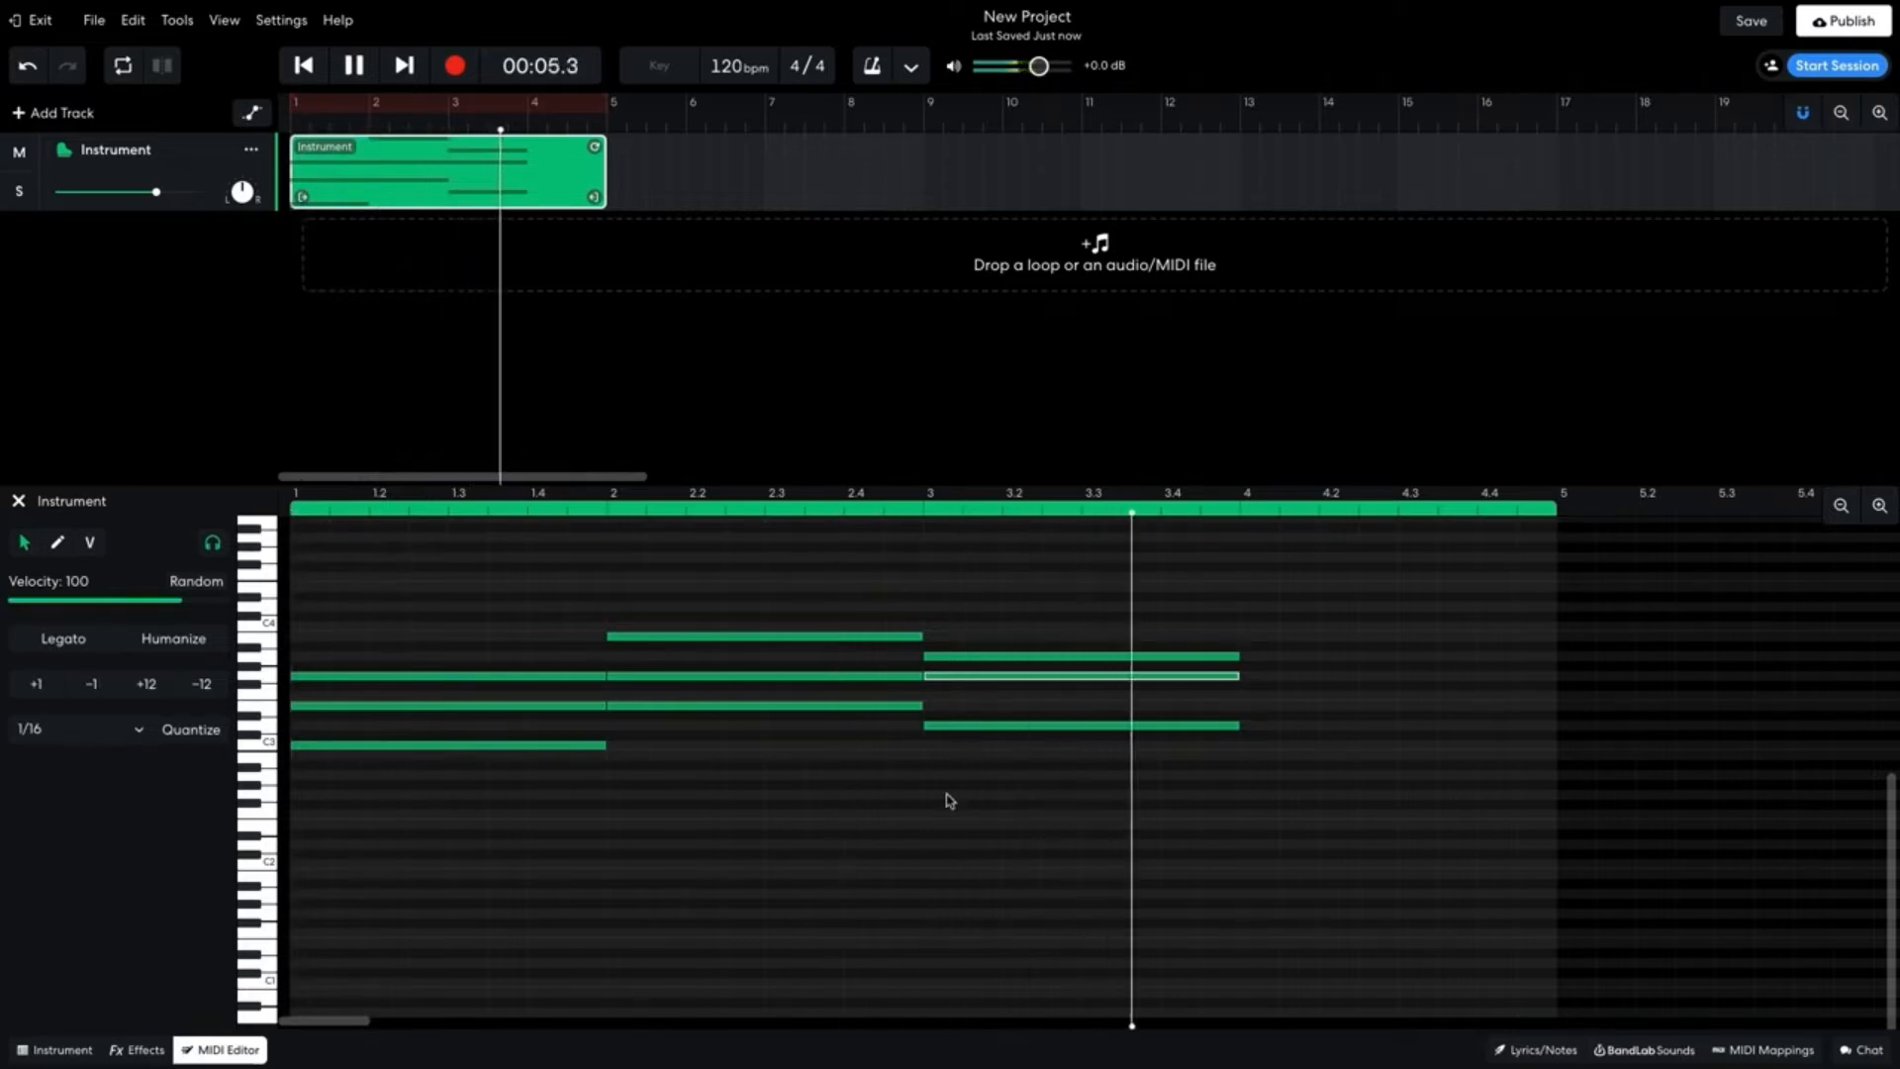
{"action": "key", "text": "space"}
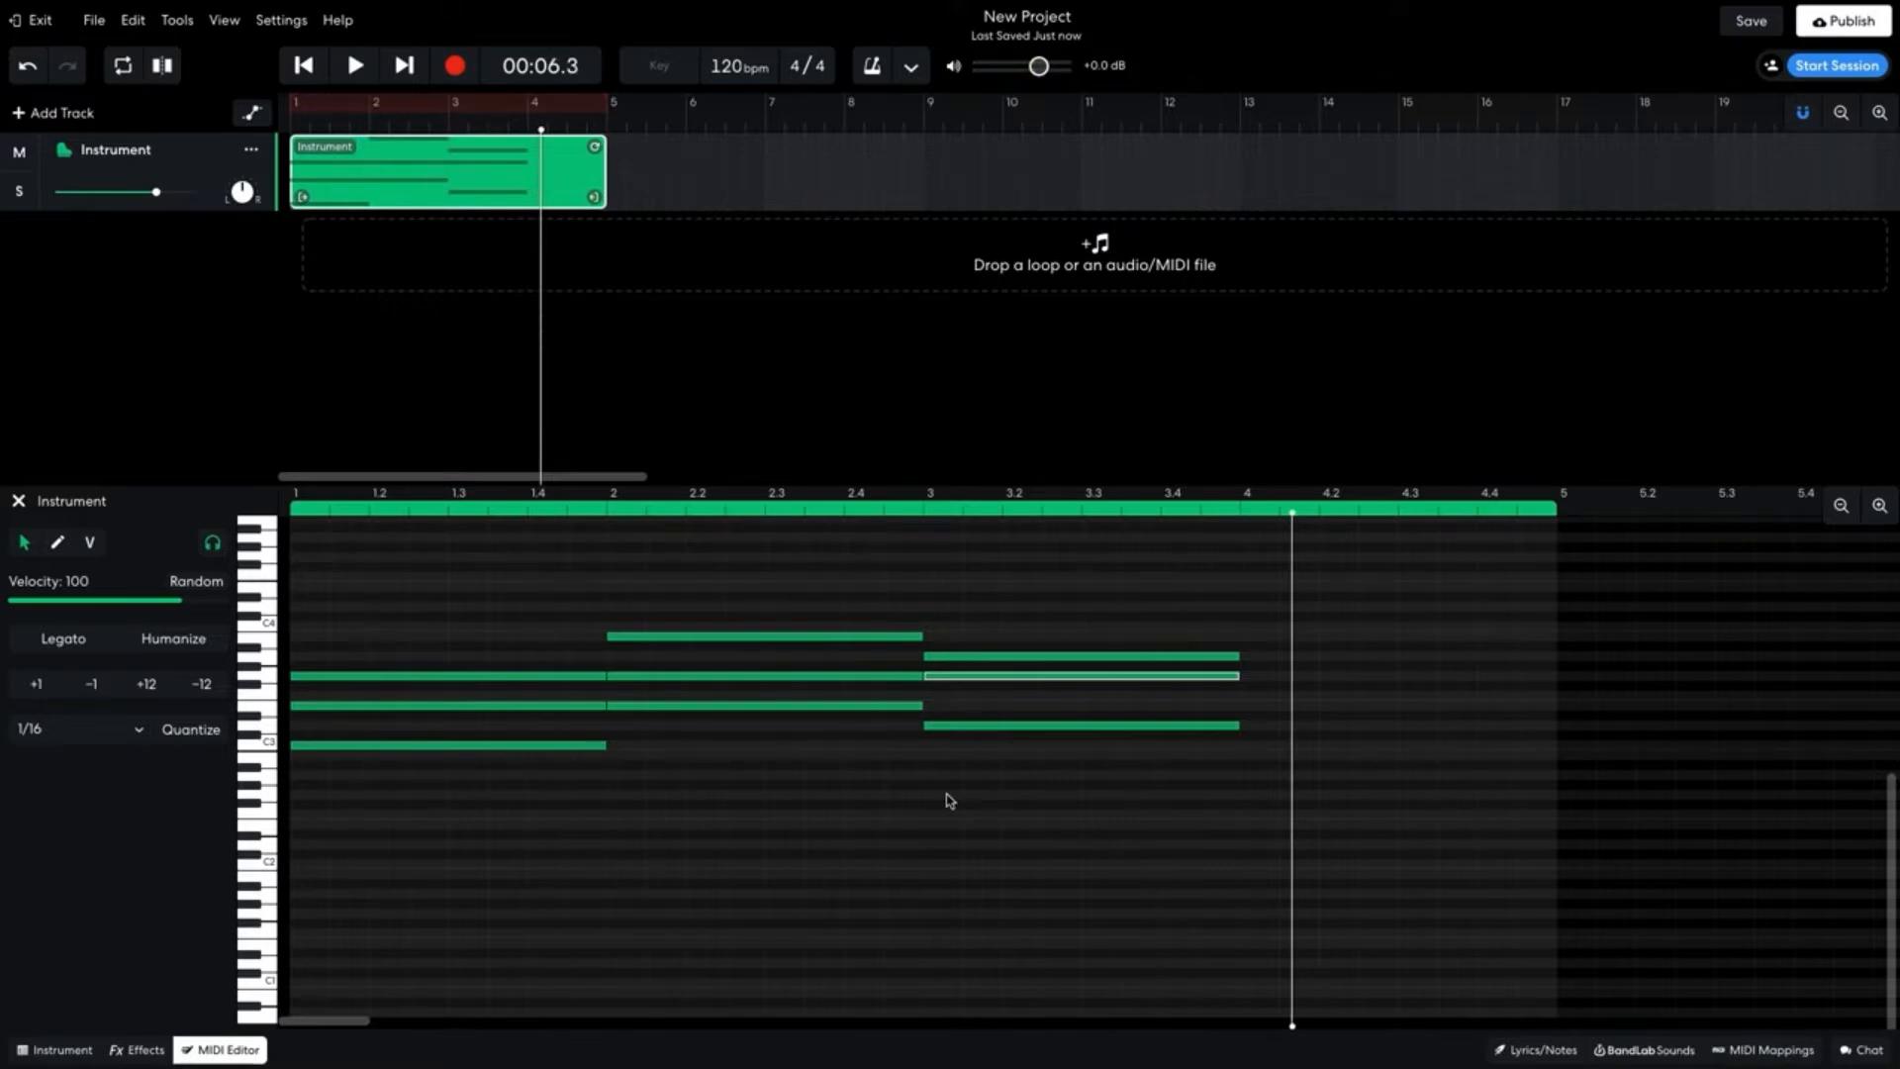
{"action": "left_click_drag", "start_coordinate": [985, 802], "coordinate": [1059, 587]}
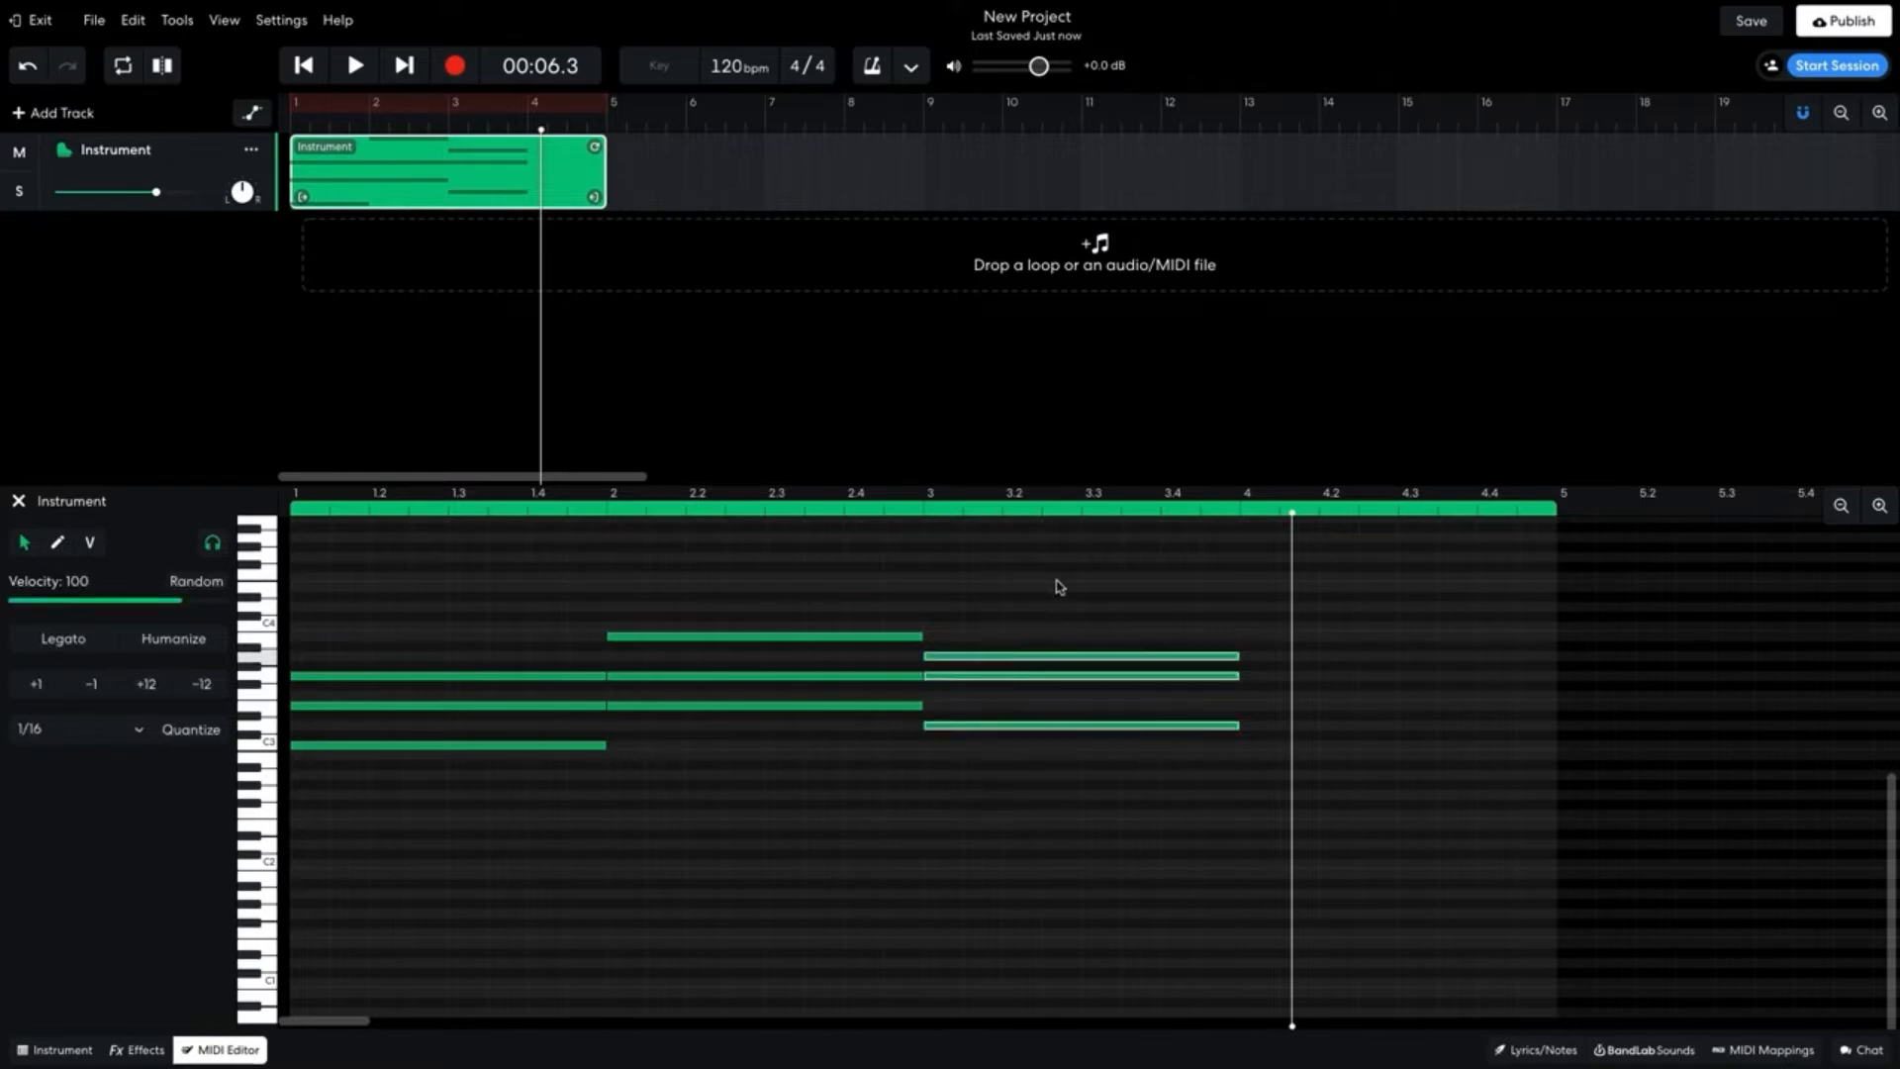
{"action": "left_click", "coordinate": [87, 641]}
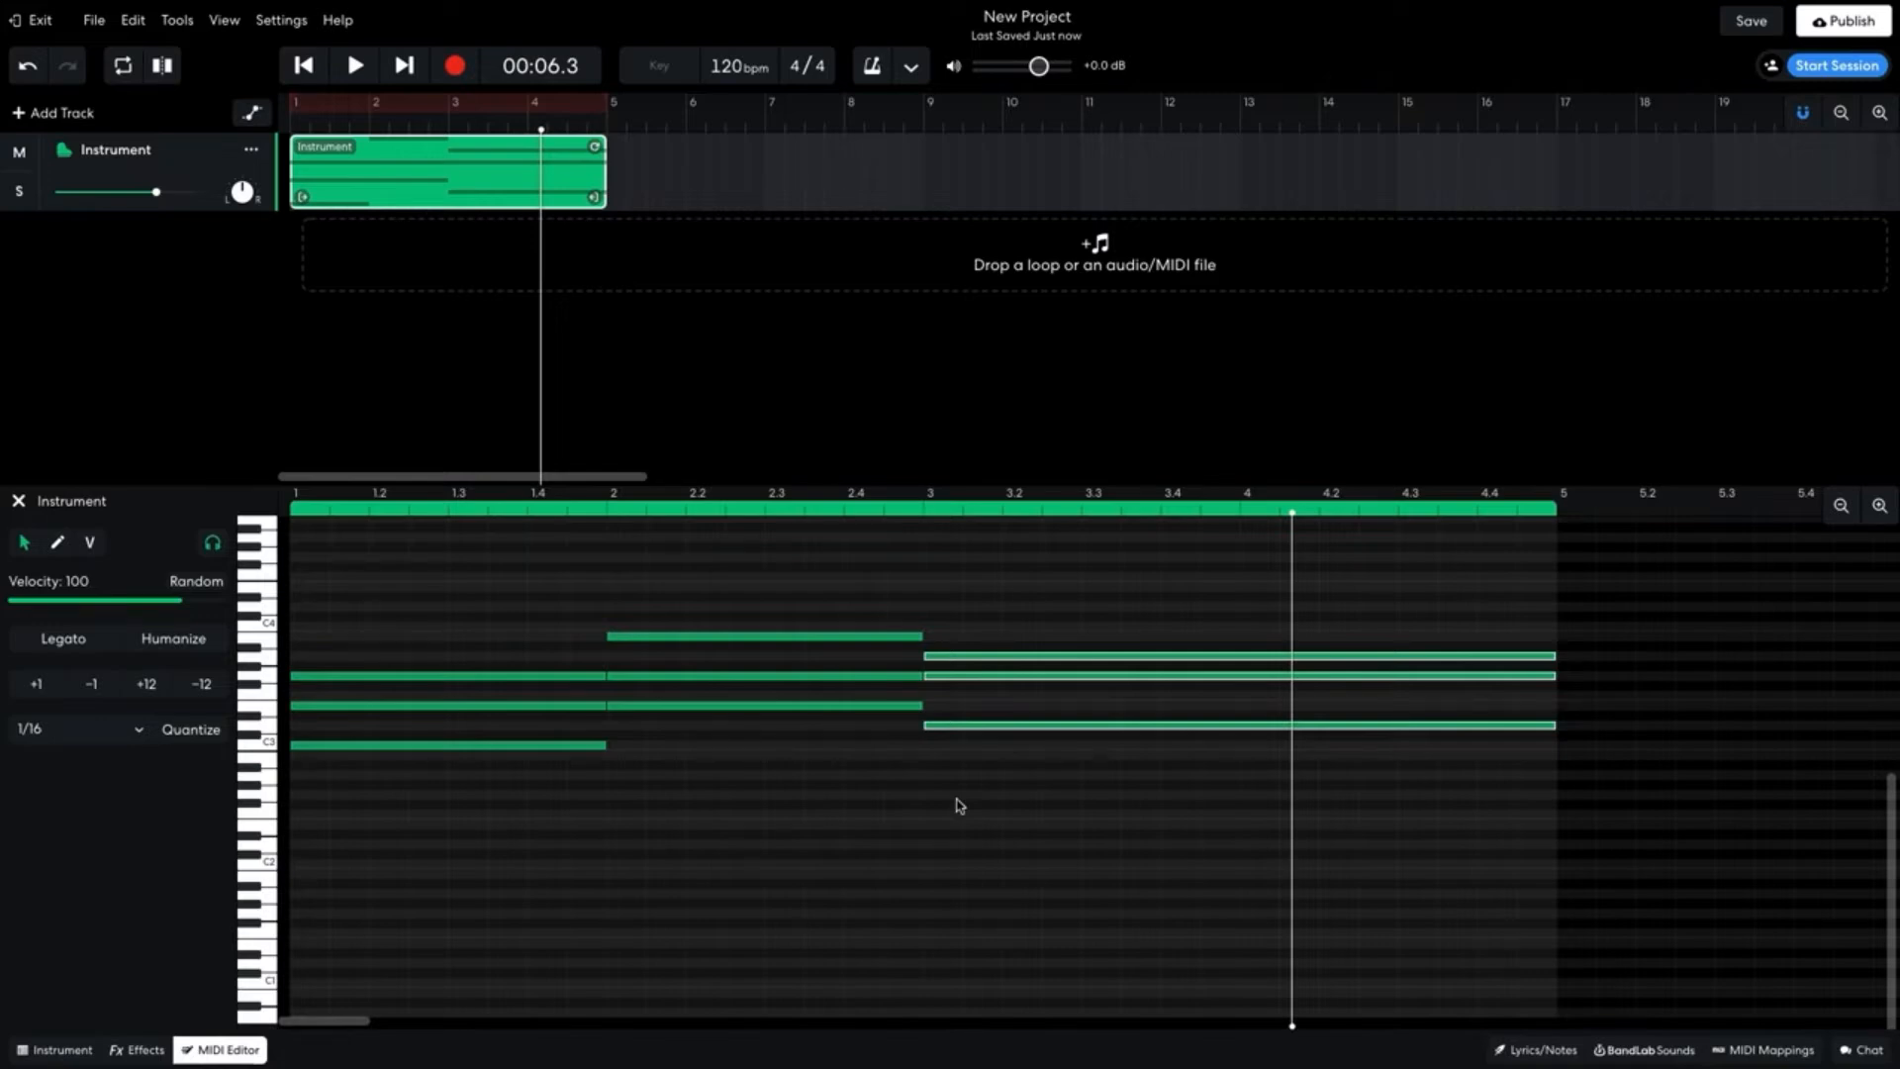
- Play the full progression from the start and turn on looping for bars 1 to 4
{"action": "key", "text": "Return"}
{"action": "key", "text": "space"}
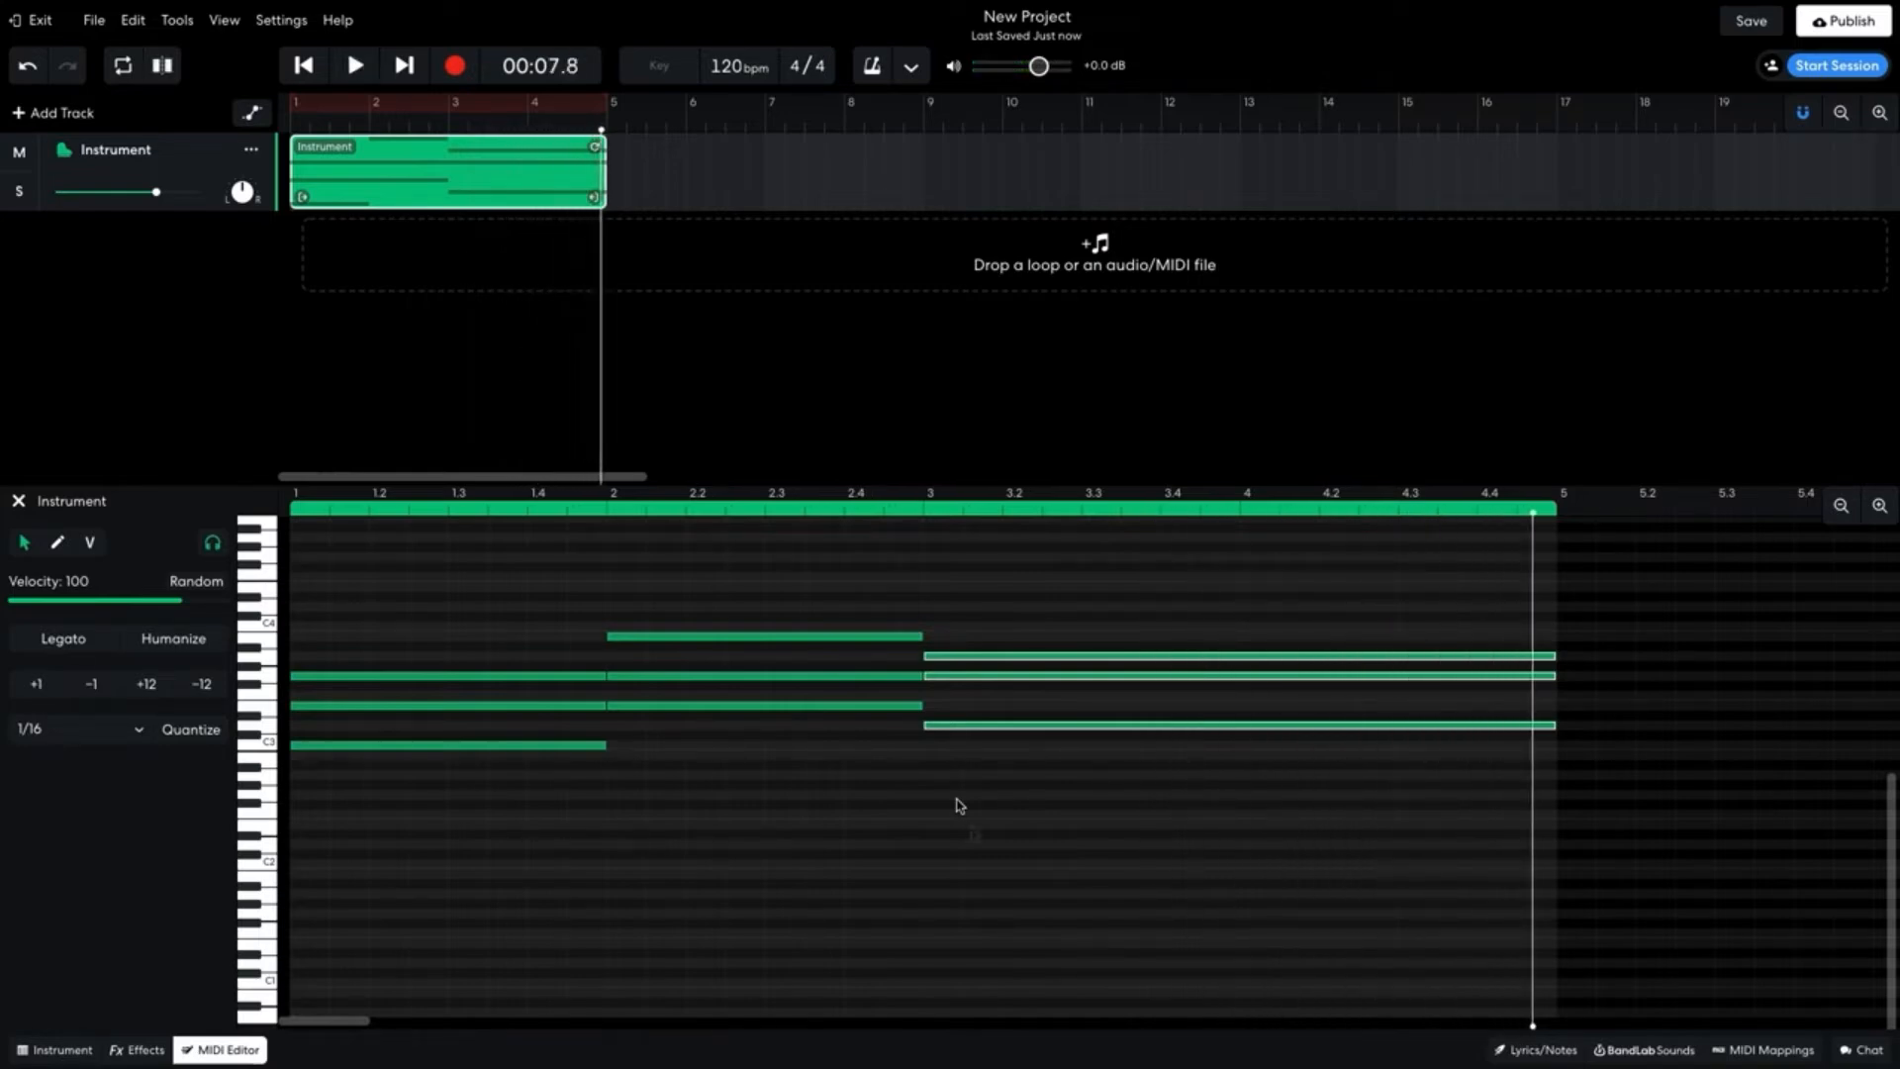
{"action": "left_click", "coordinate": [123, 70]}
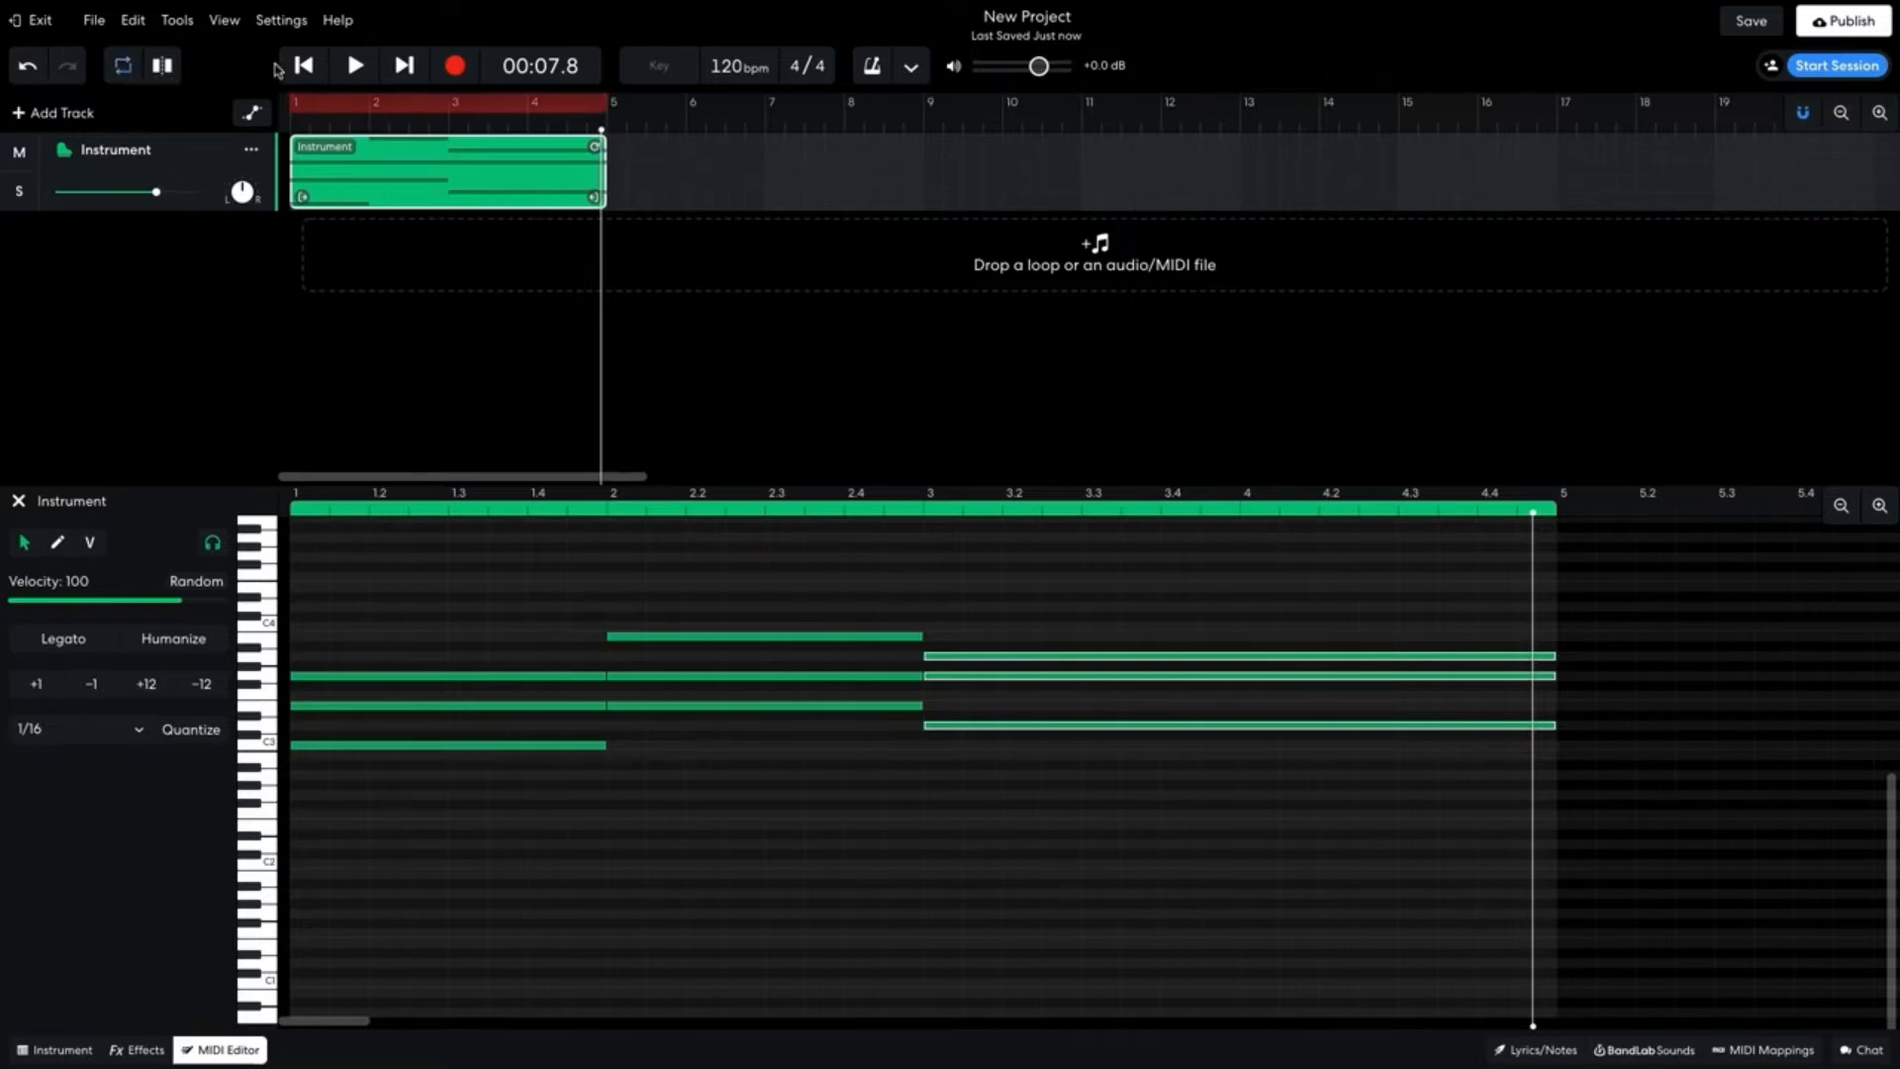
- Play back the looped chord progression, pause it, and add a second instrument track
{"action": "left_click", "coordinate": [352, 65]}
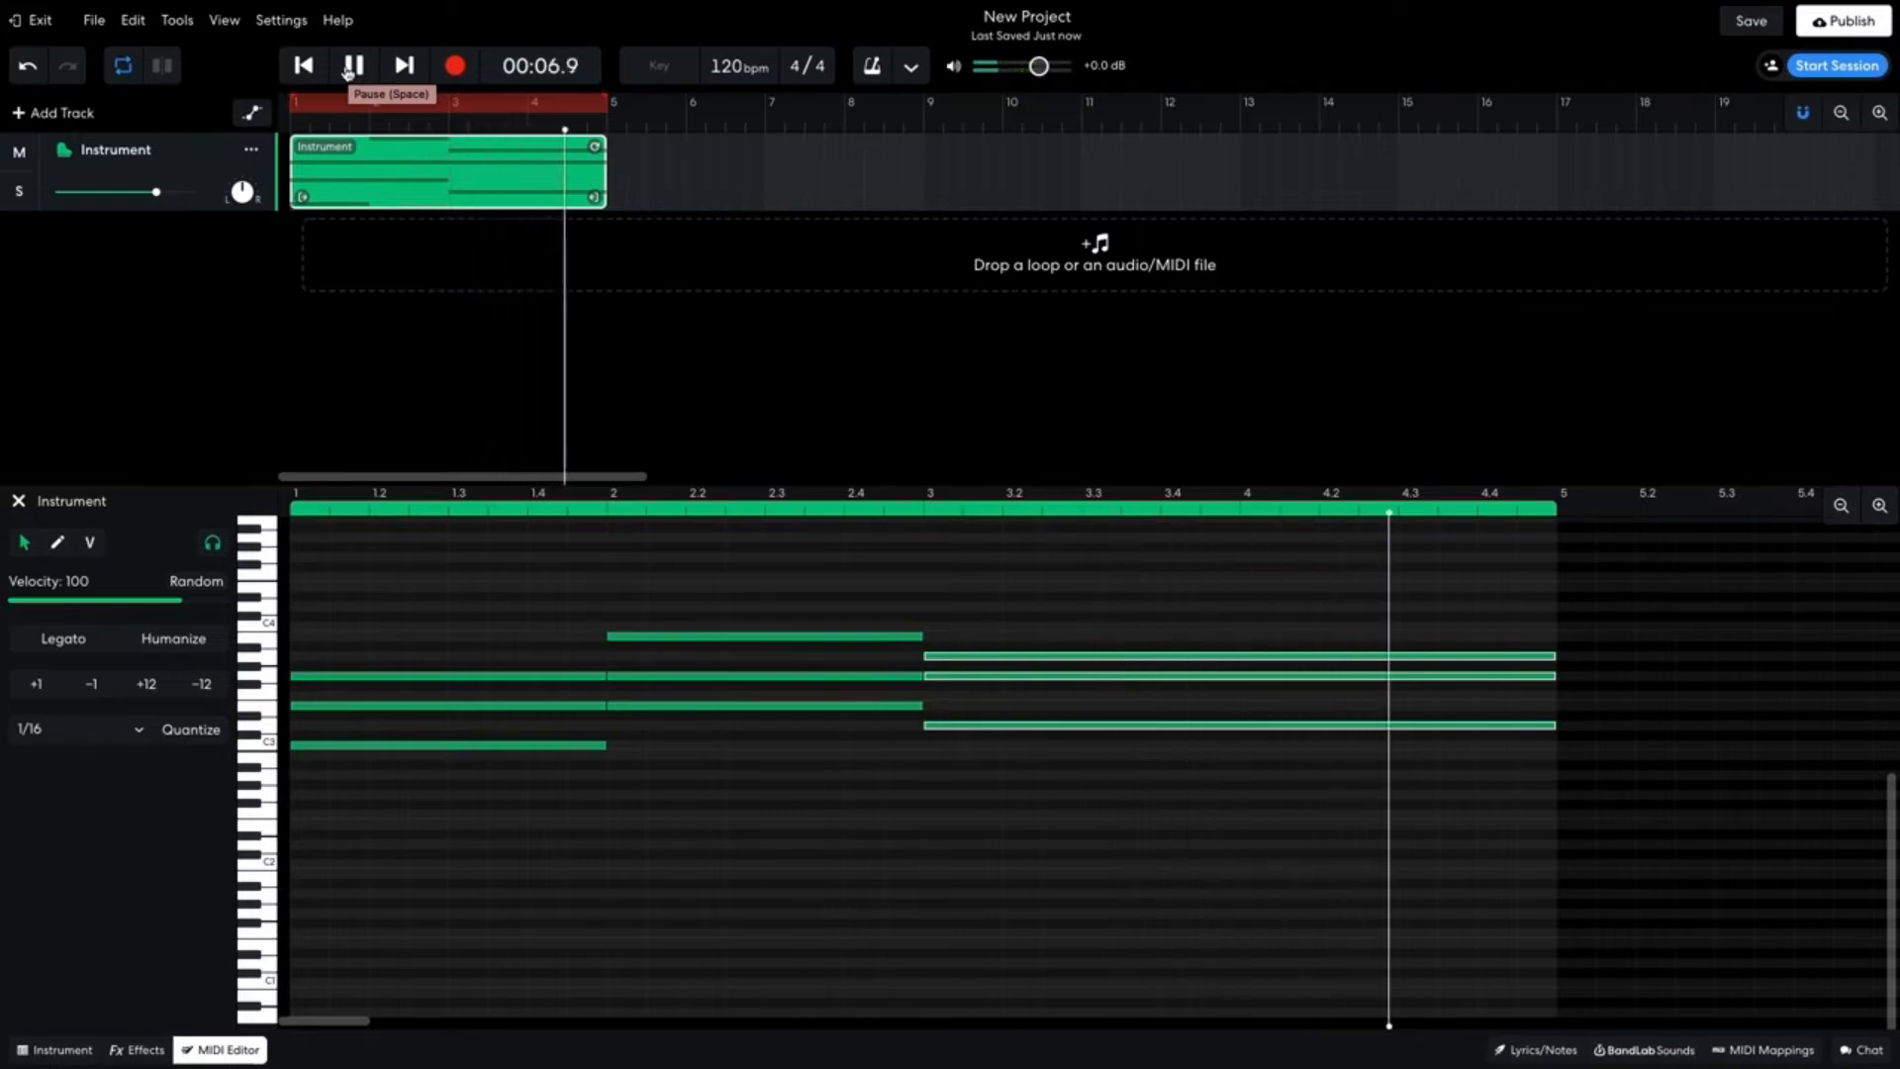
{"action": "left_click", "coordinate": [347, 71]}
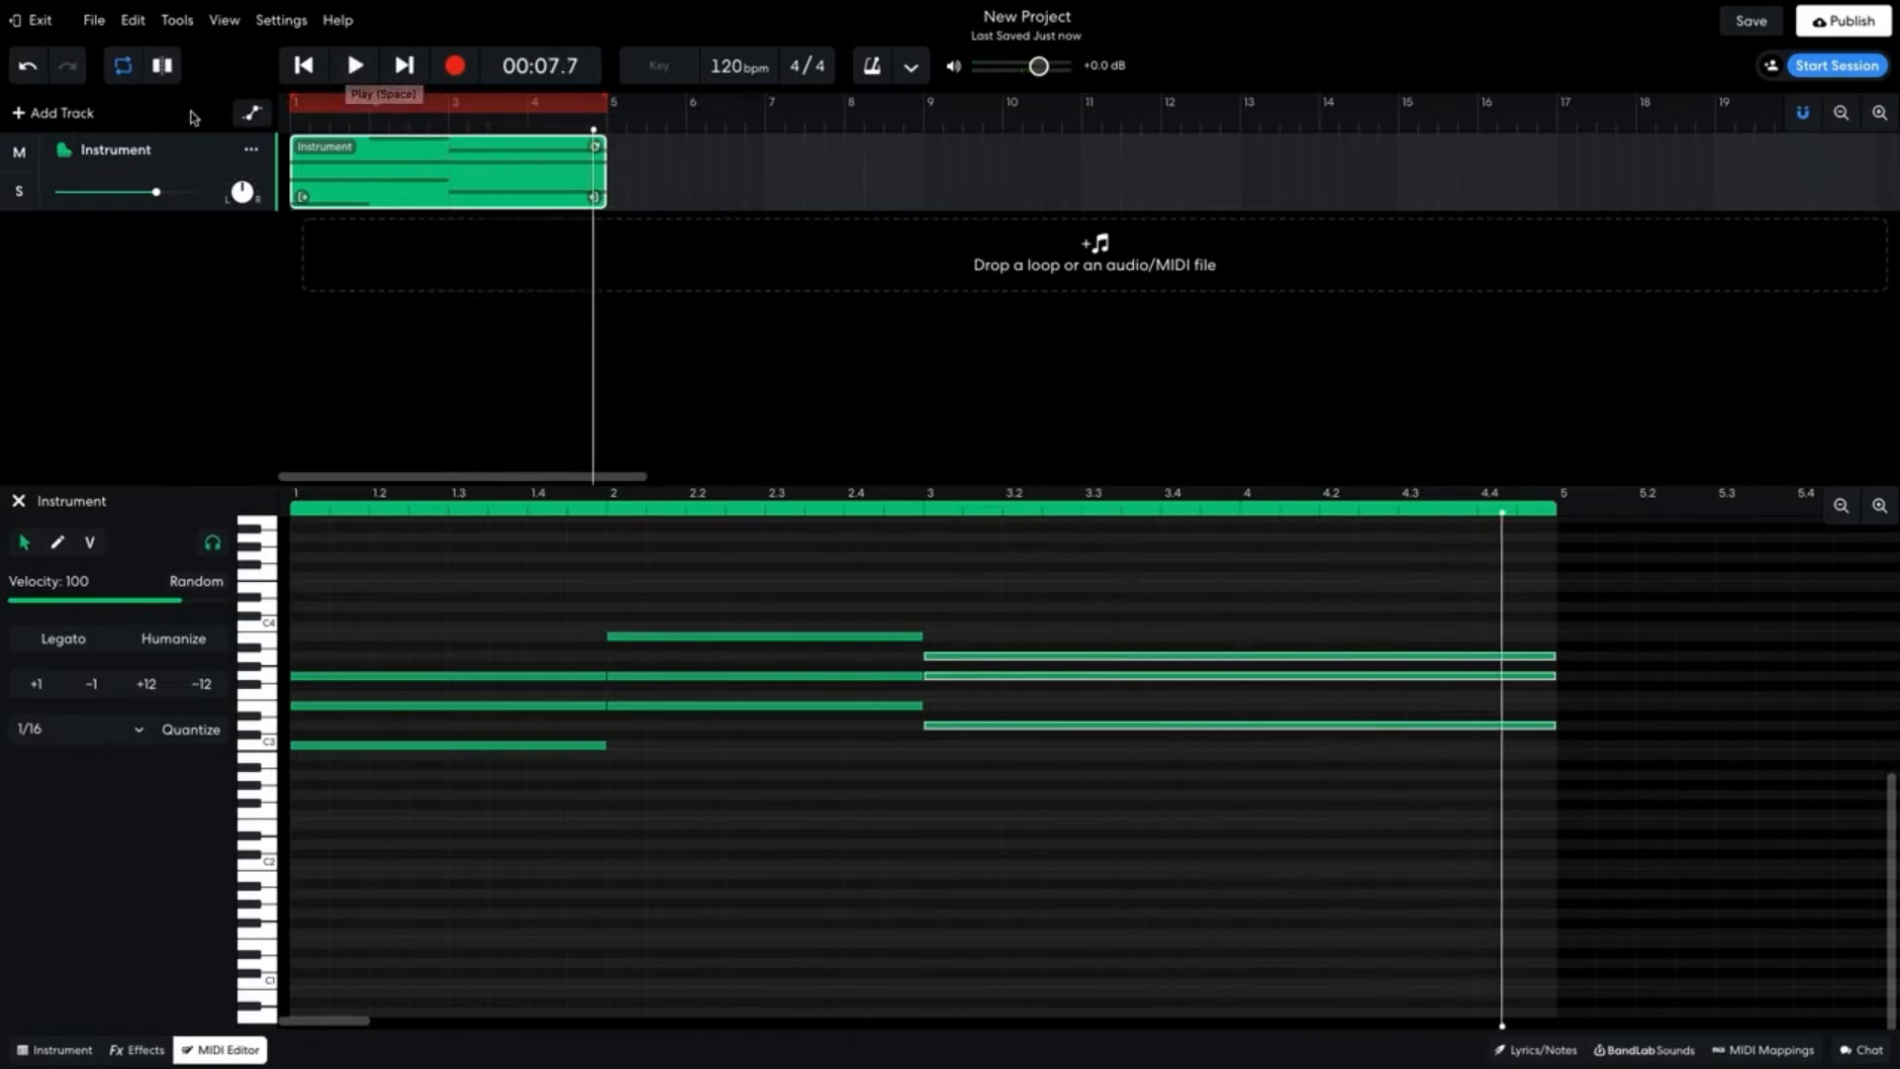
{"action": "left_click", "coordinate": [68, 119]}
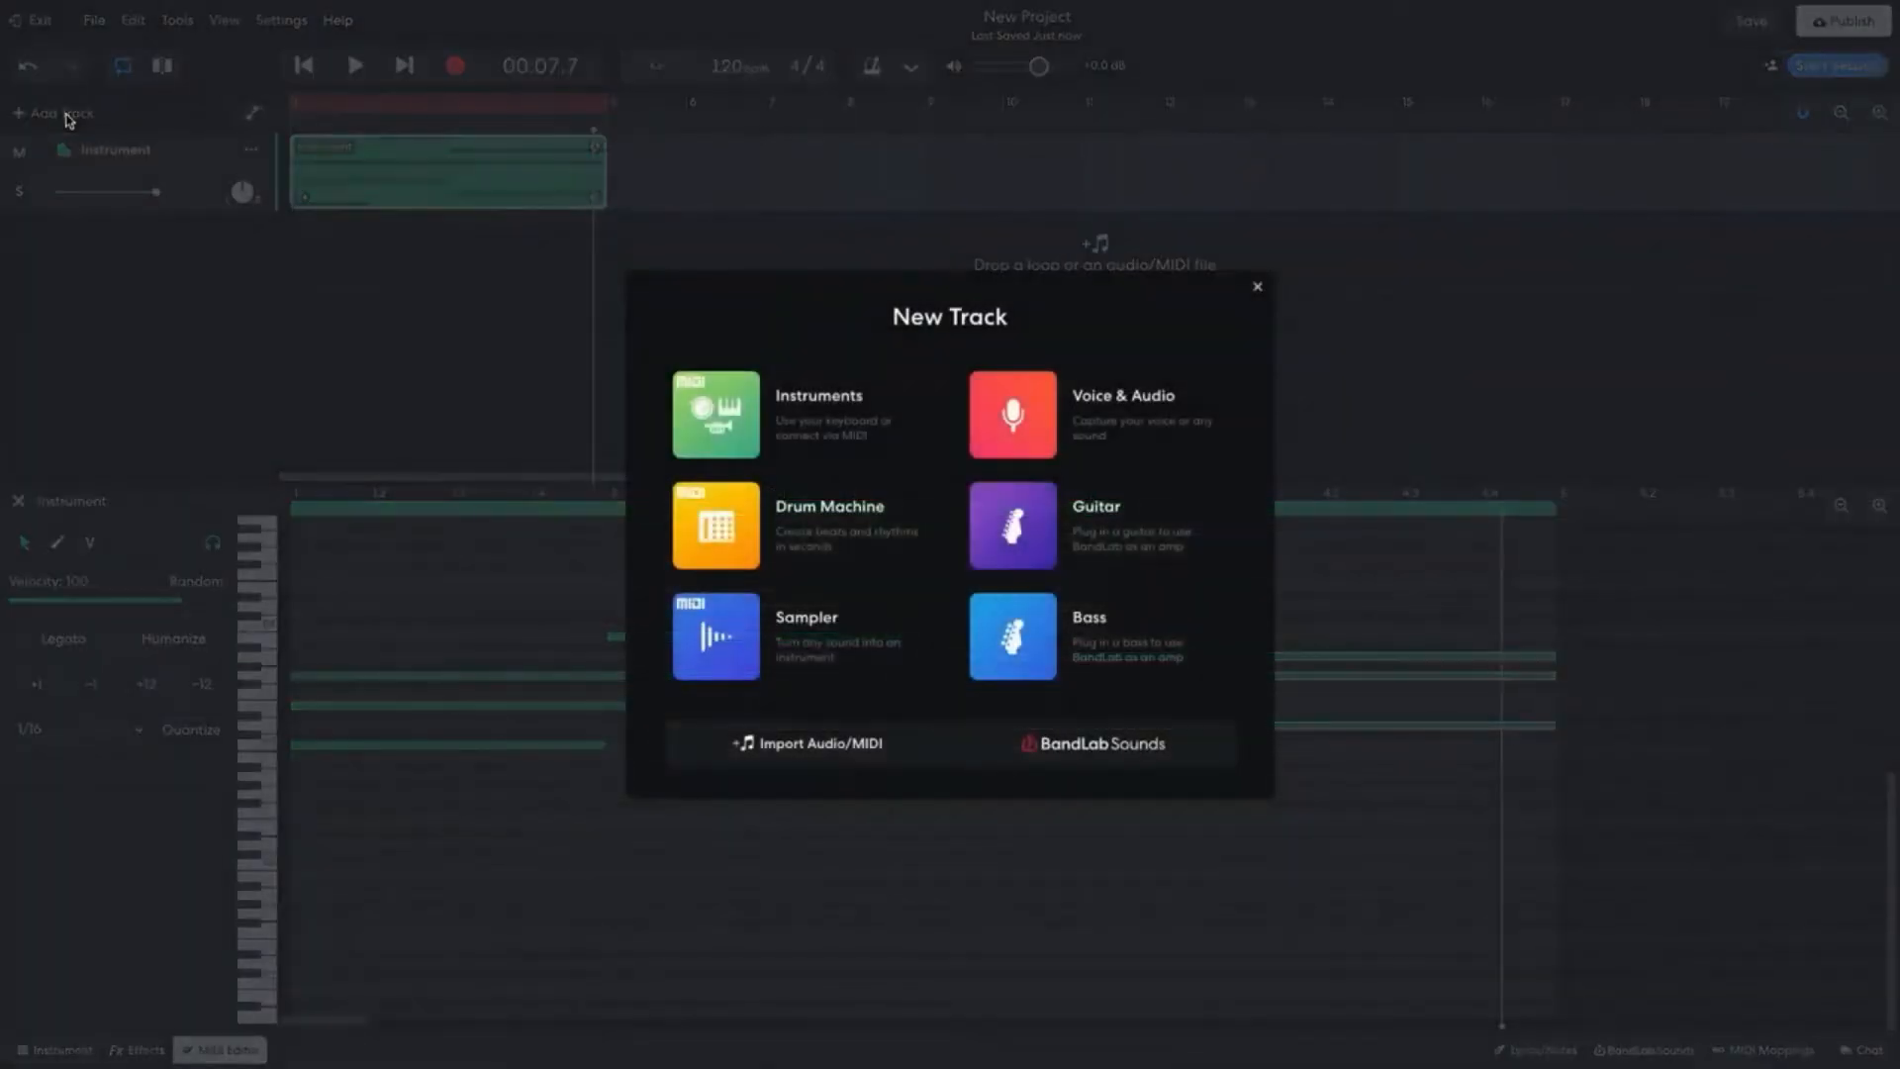
{"action": "left_click", "coordinate": [697, 386]}
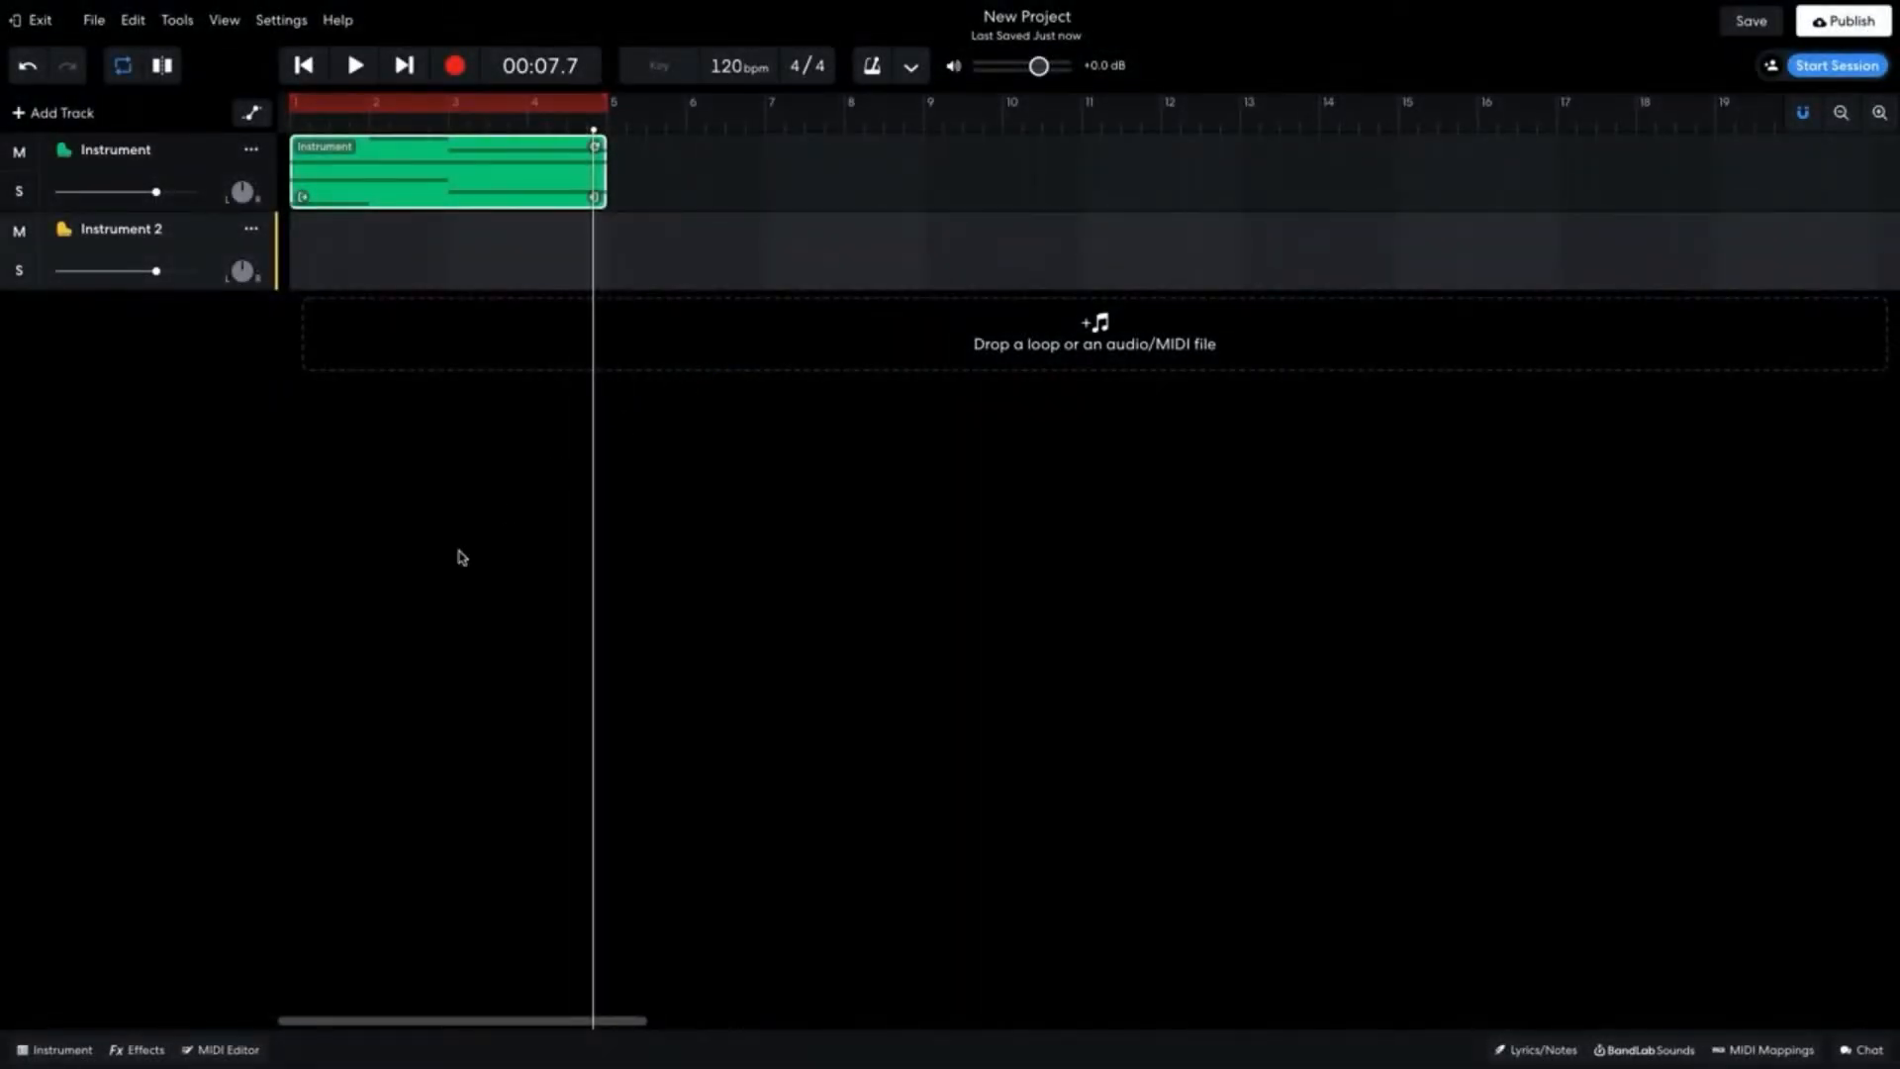
- Set the new track's instrument to the 808 Kit from Drums and audition its kick and clap pads
{"action": "left_click", "coordinate": [50, 1051]}
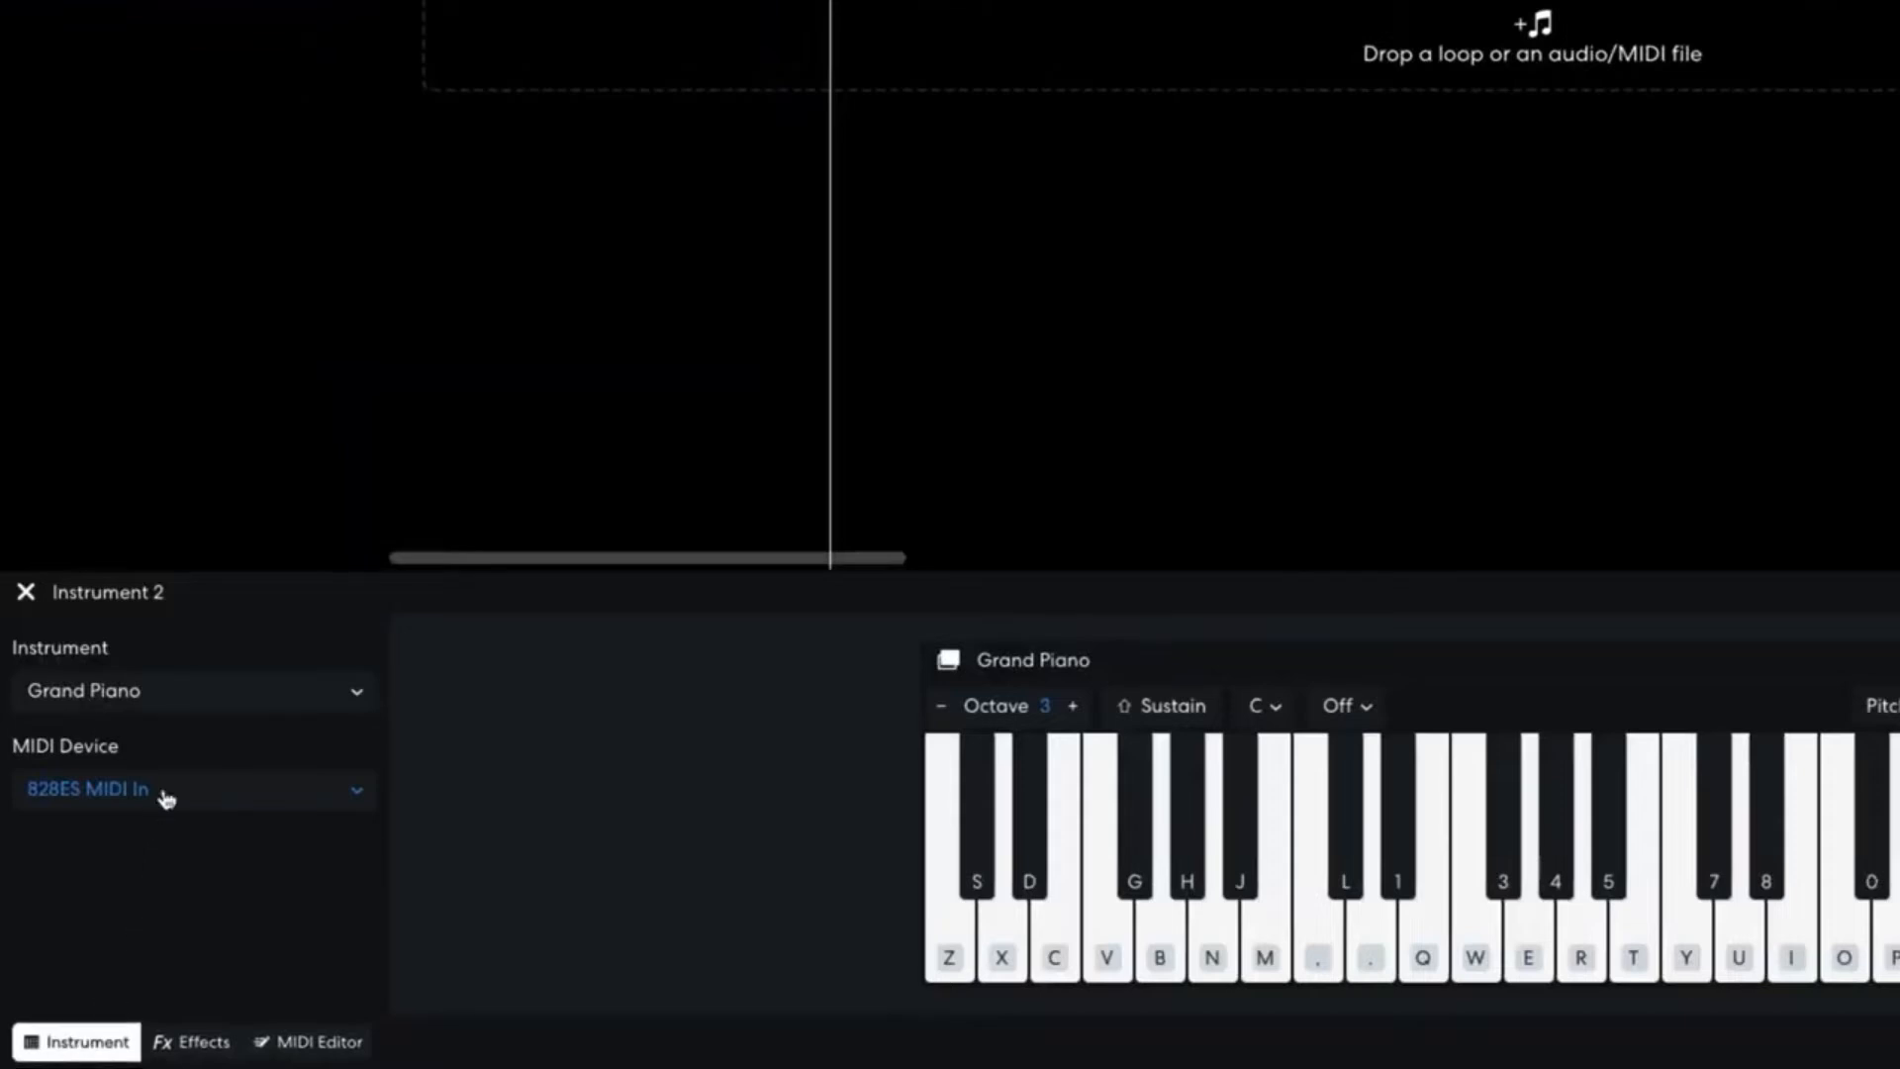
{"action": "left_click", "coordinate": [183, 698]}
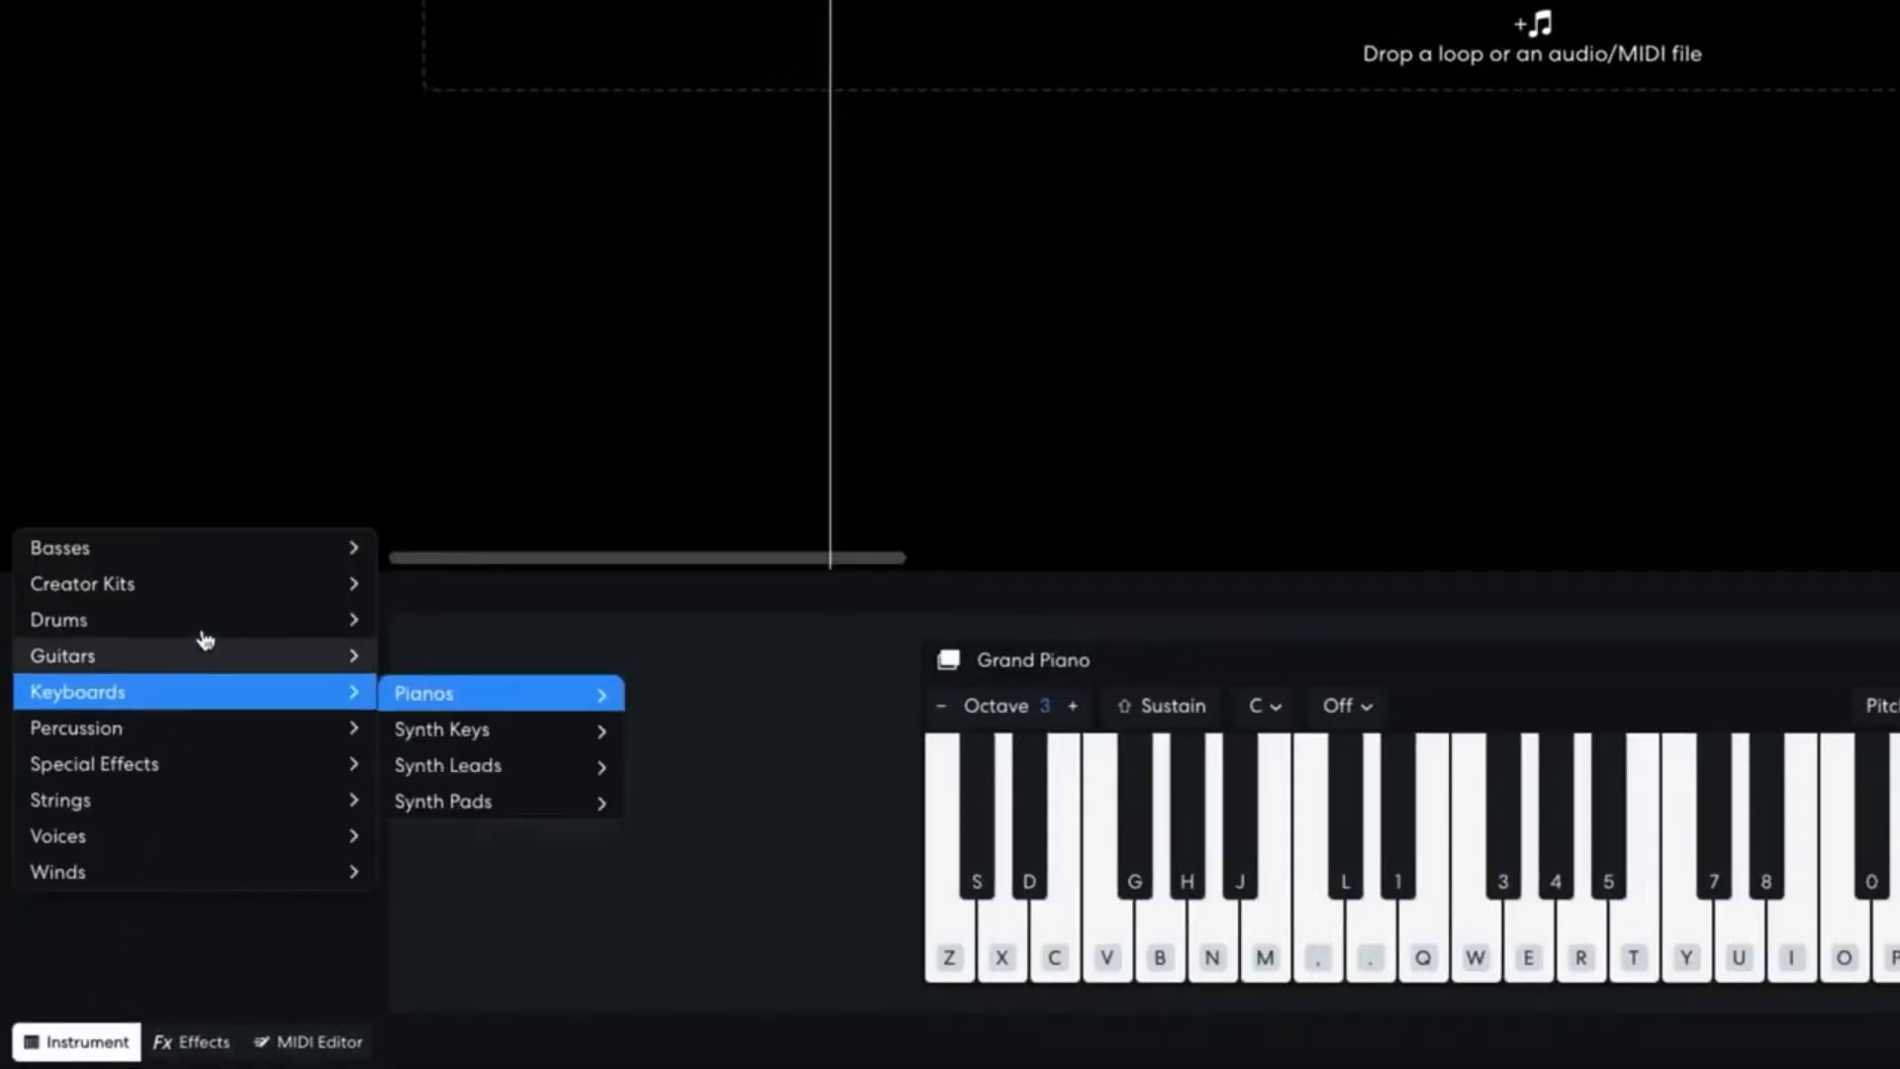
{"action": "mouse_move", "coordinate": [203, 621]}
{"action": "mouse_move", "coordinate": [476, 621]}
{"action": "mouse_move", "coordinate": [478, 669]}
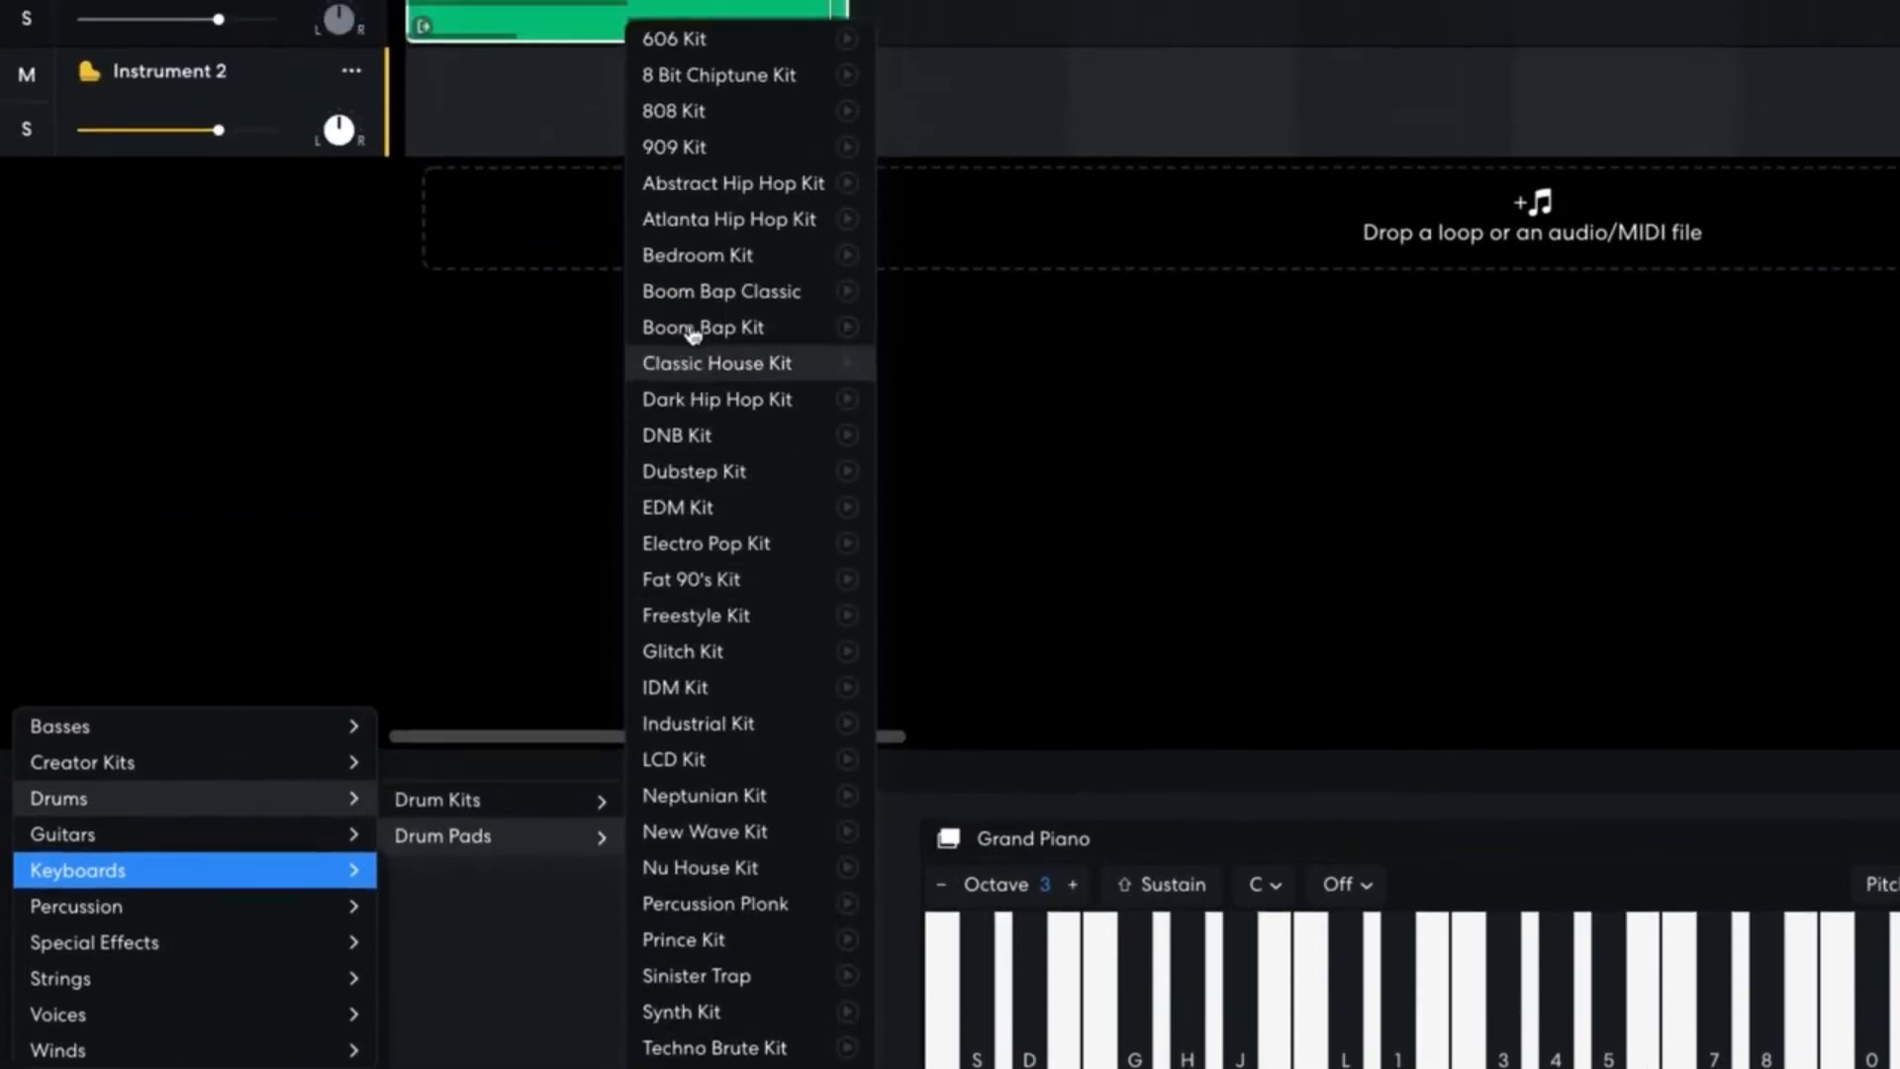
{"action": "left_click", "coordinate": [729, 158]}
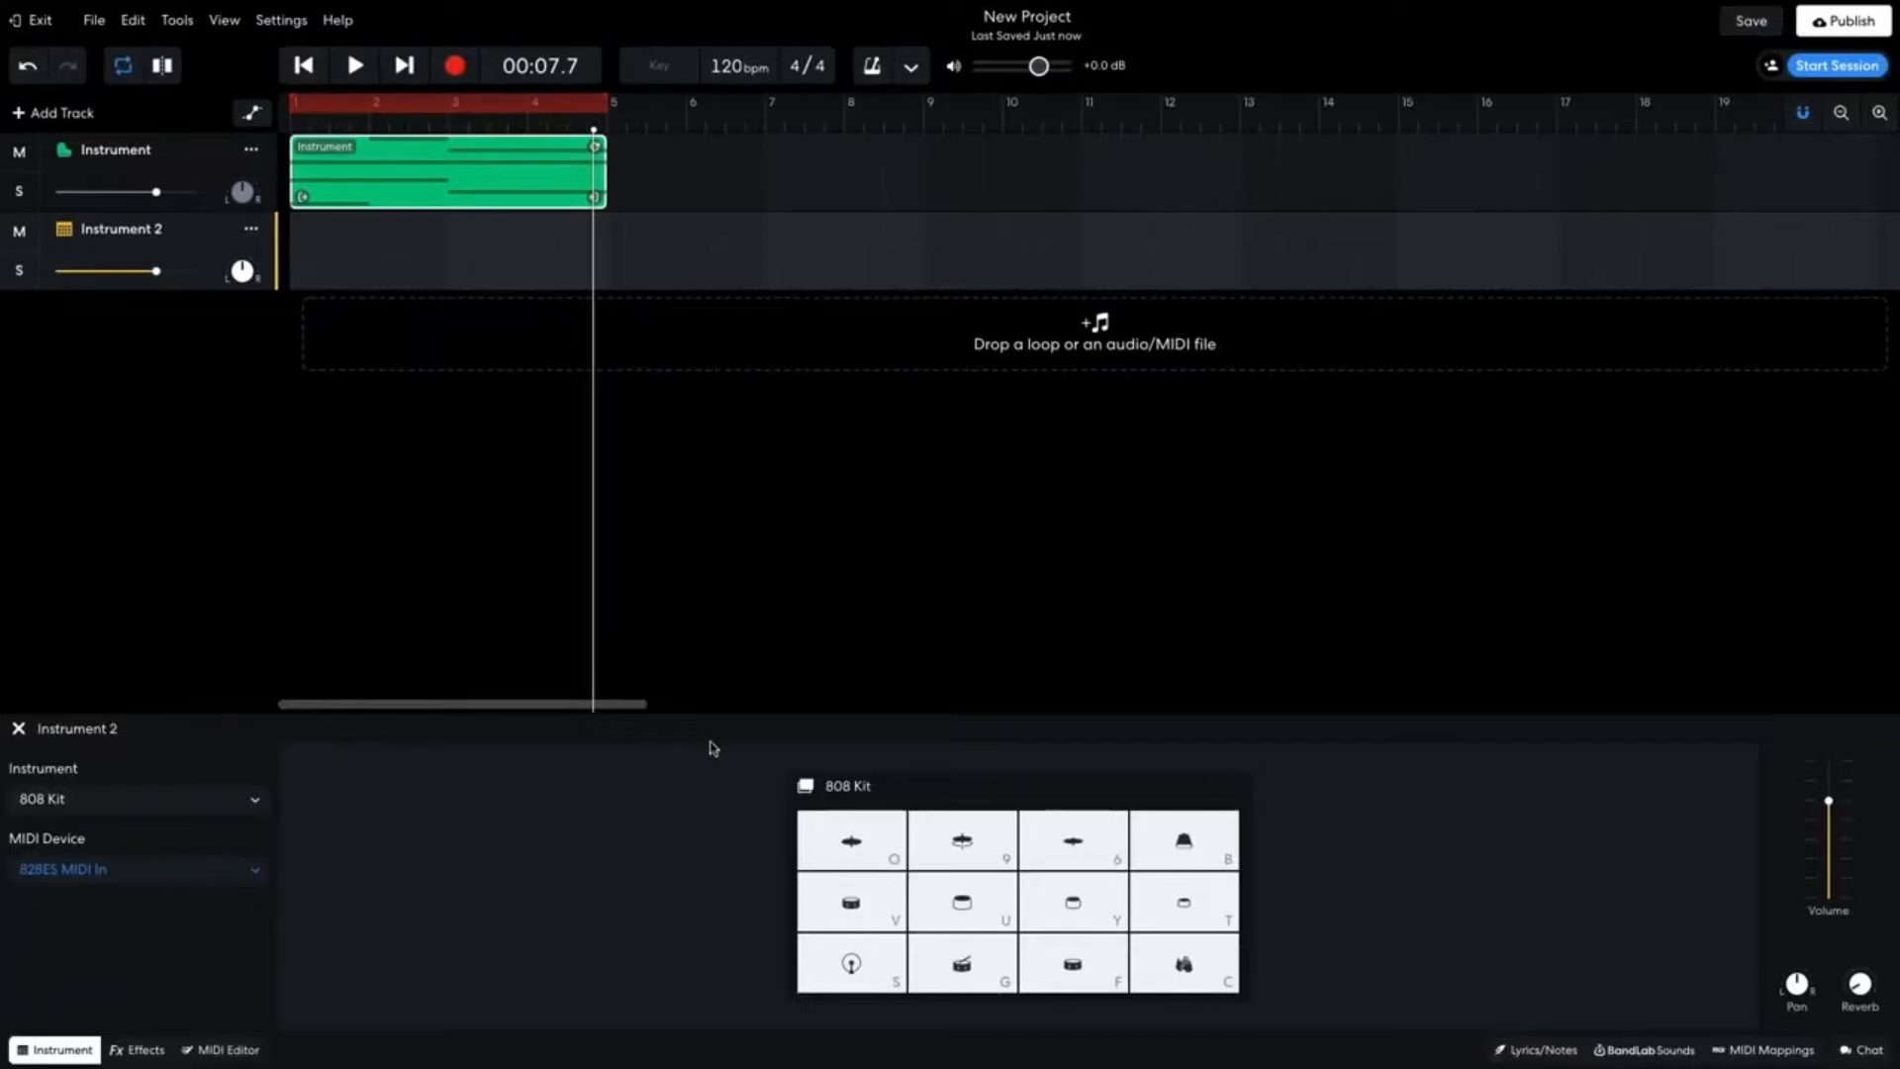
{"action": "left_click", "coordinate": [853, 967]}
{"action": "left_click", "coordinate": [1180, 965]}
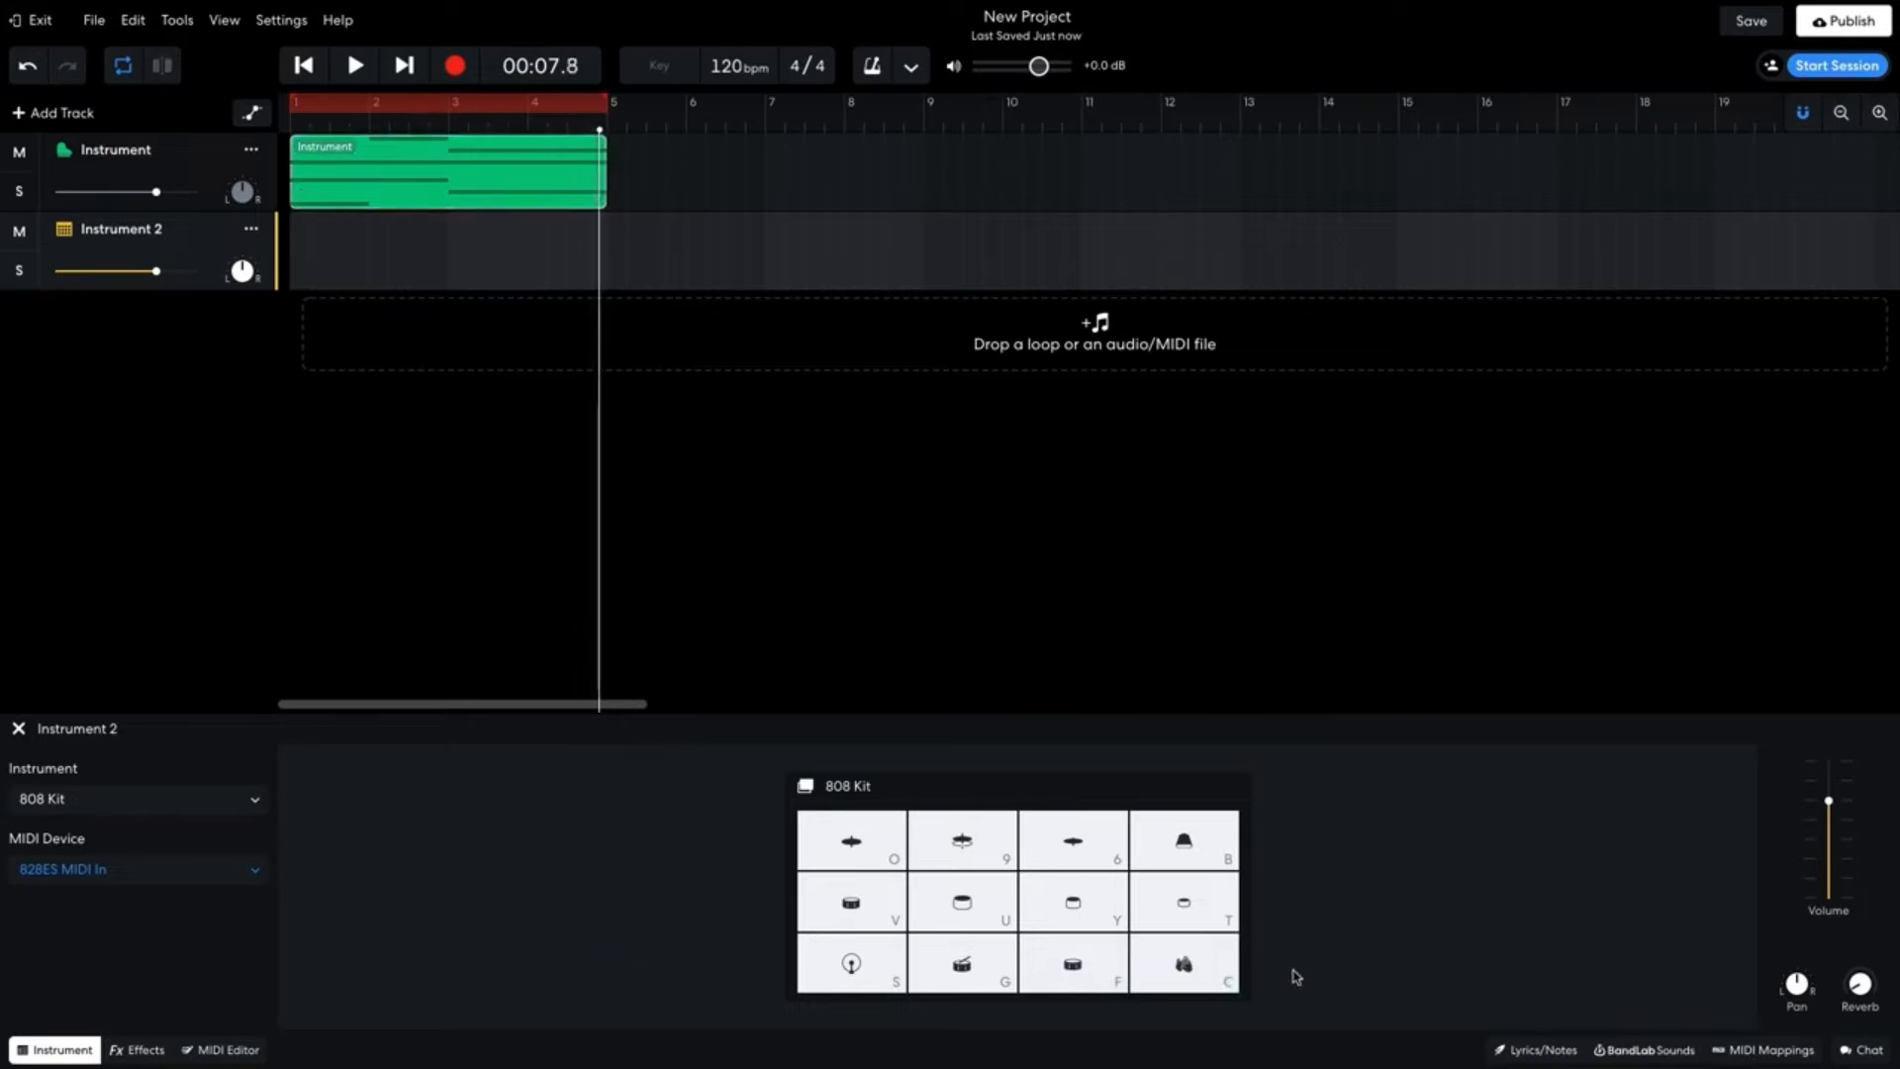
- Create a region on the Instrument 2 track spanning bars 1 to 4 and open it for note editing
{"action": "right_click", "coordinate": [367, 266]}
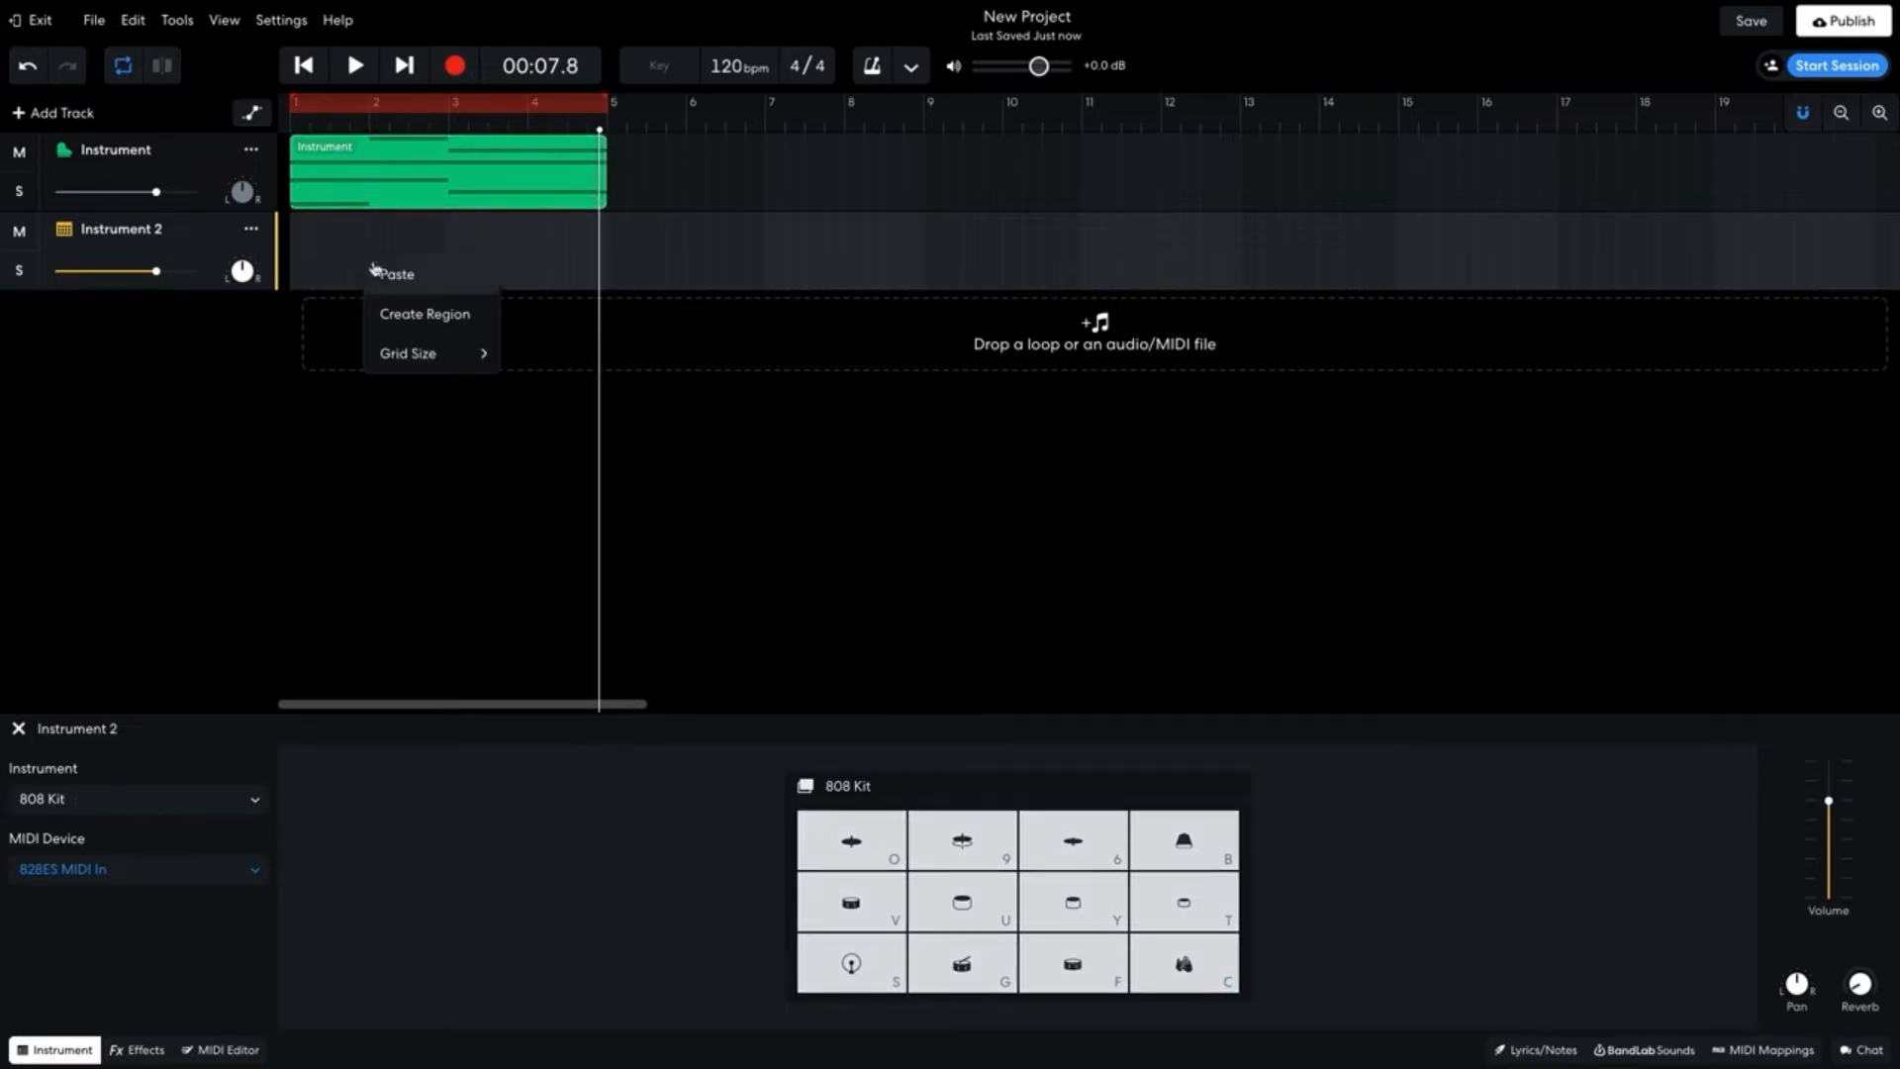
{"action": "left_click", "coordinate": [403, 312]}
{"action": "left_click_drag", "start_coordinate": [658, 249], "coordinate": [362, 263]}
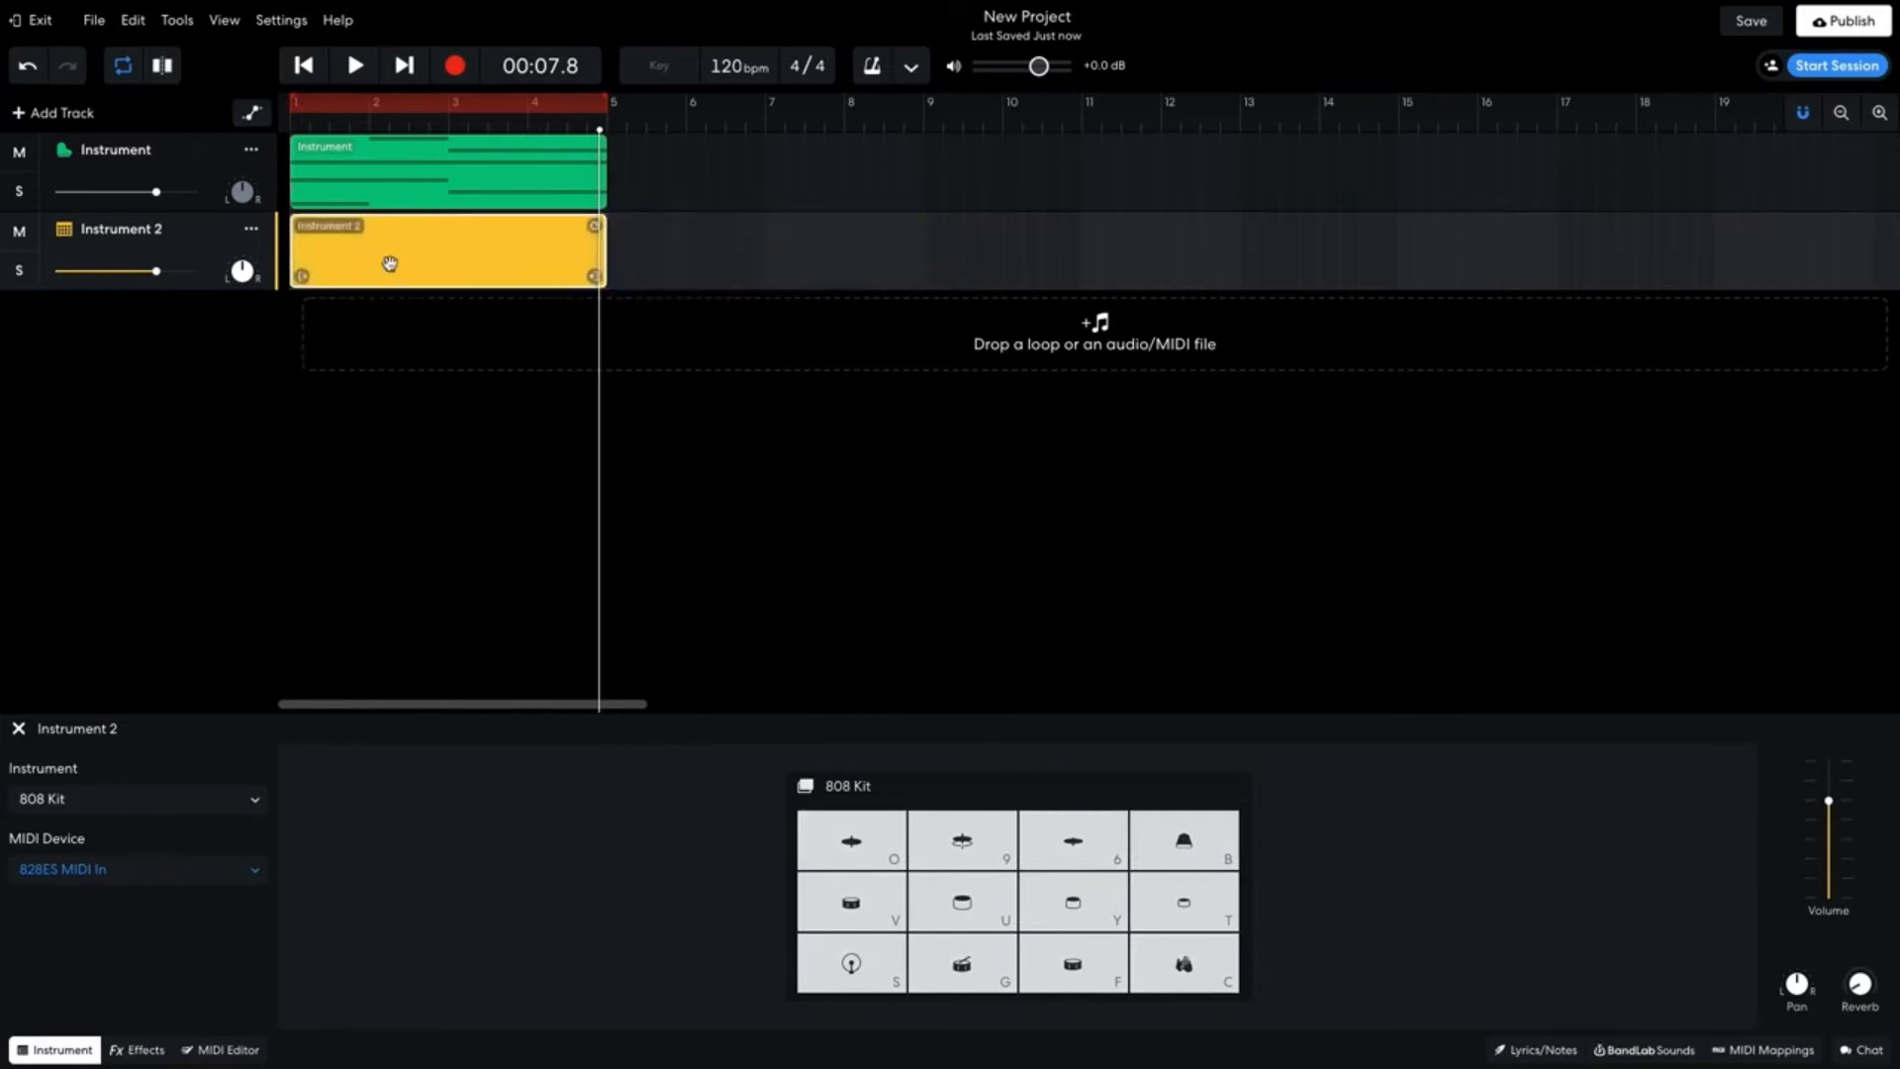
{"action": "double_click", "coordinate": [389, 264]}
{"action": "scroll", "coordinate": [547, 820], "scroll_direction": "down", "scroll_amount": 2}
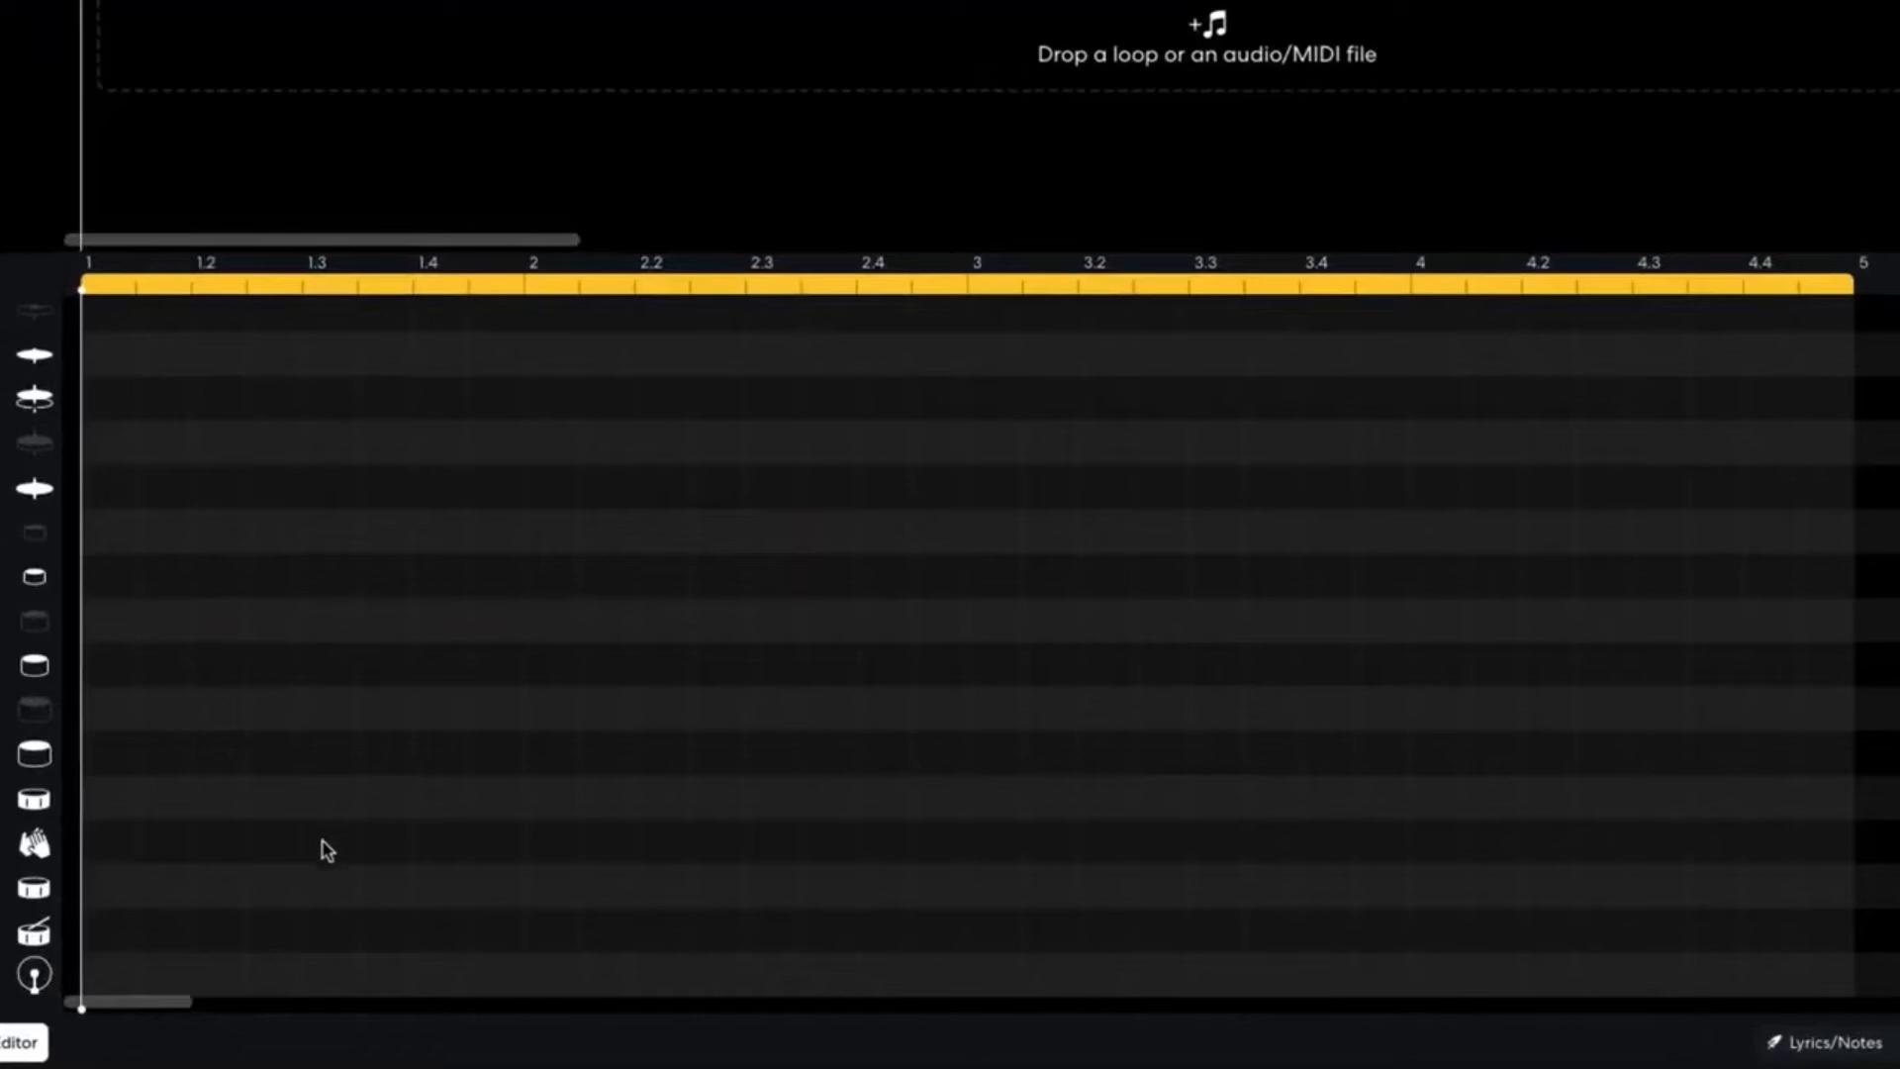
- Add claps on 1.3 and 2.3, and kicks on 1, 1.4 and the eighth note after the start of bar 2
{"action": "left_click", "coordinate": [327, 847]}
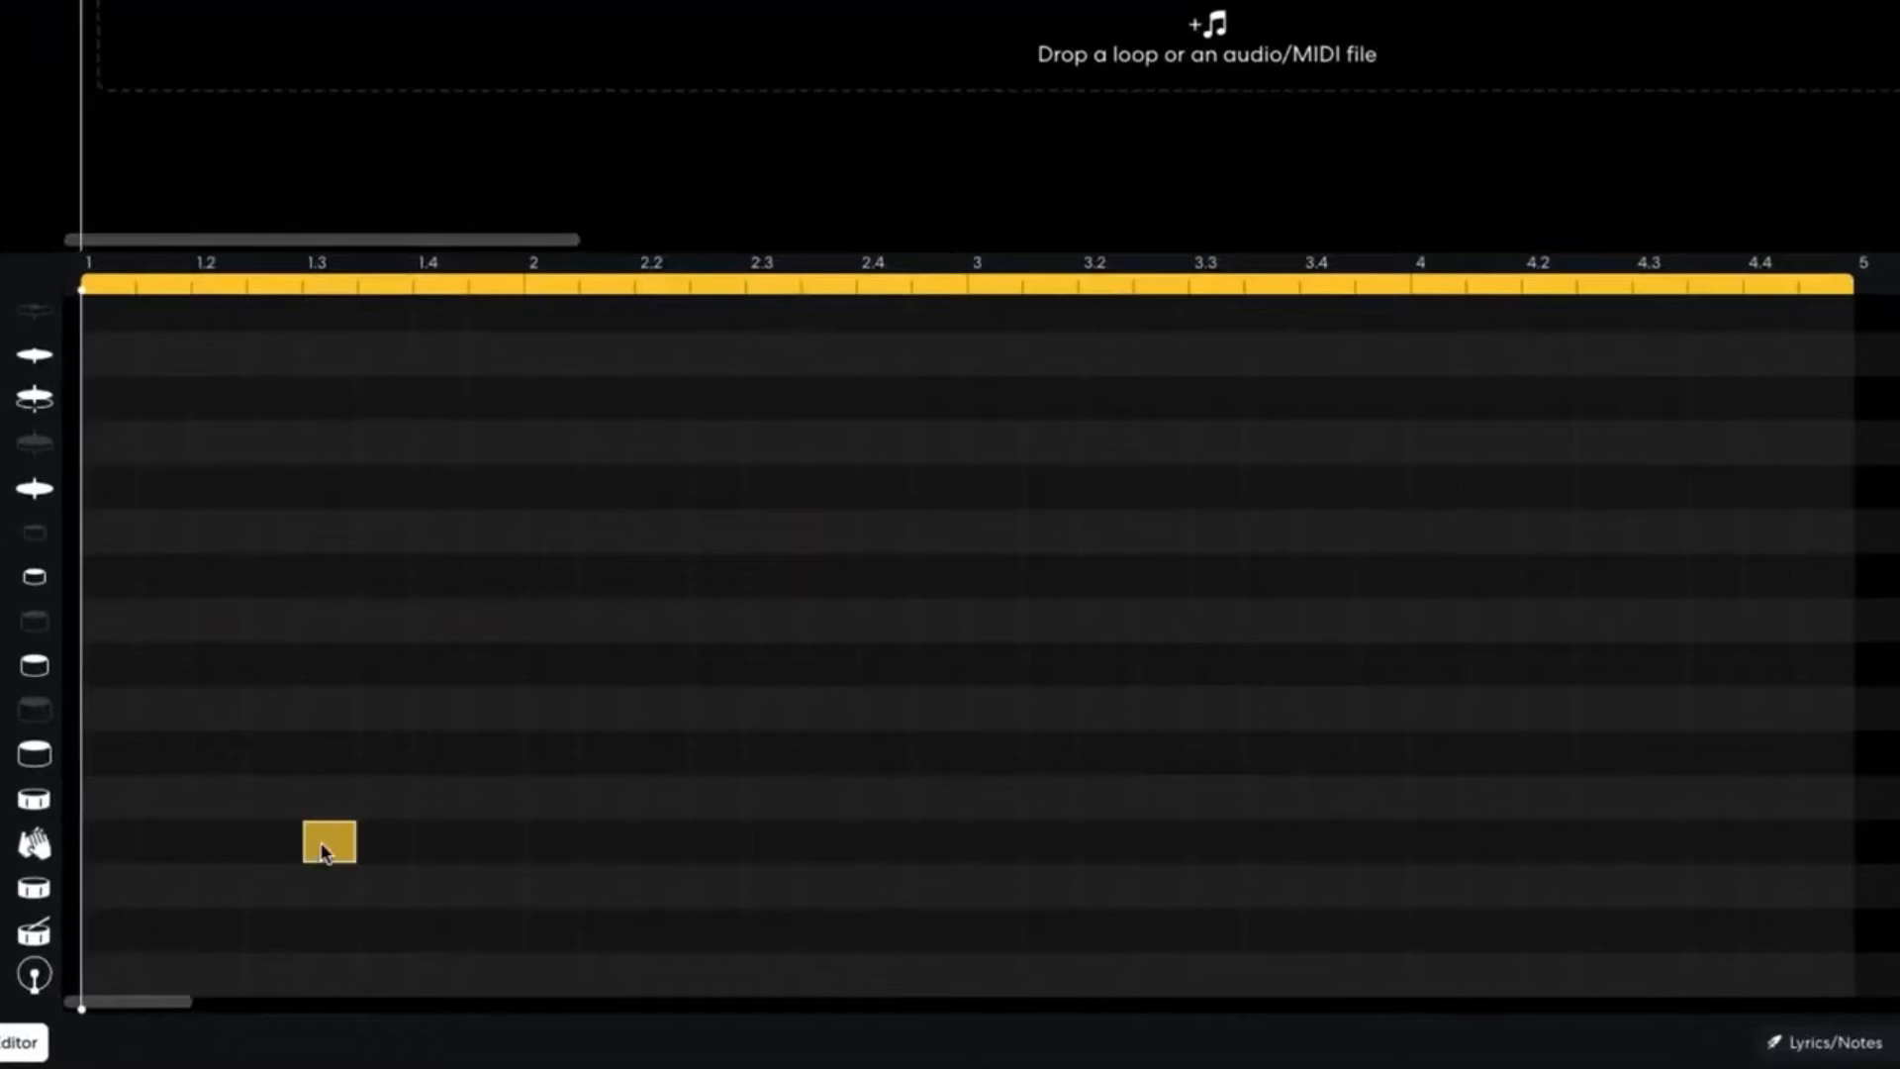
{"action": "left_click", "coordinate": [772, 843]}
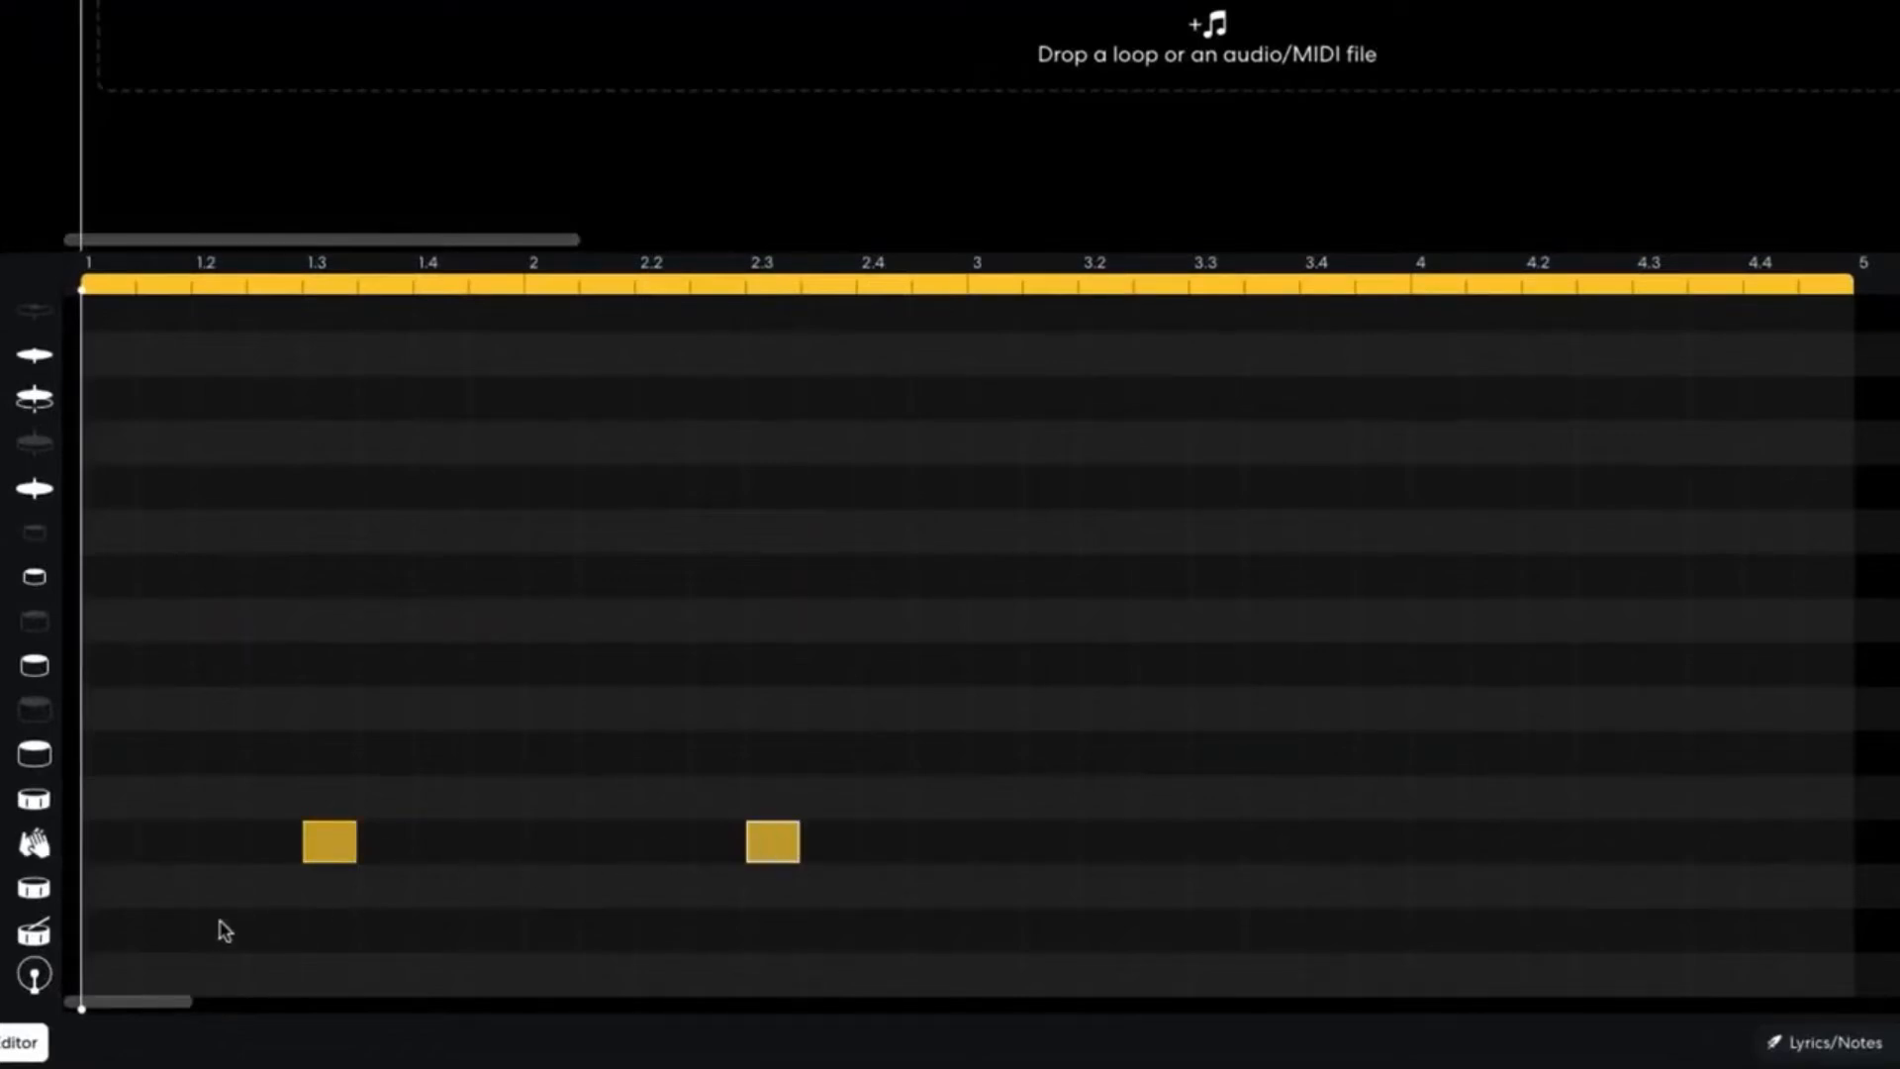
{"action": "left_click", "coordinate": [109, 975]}
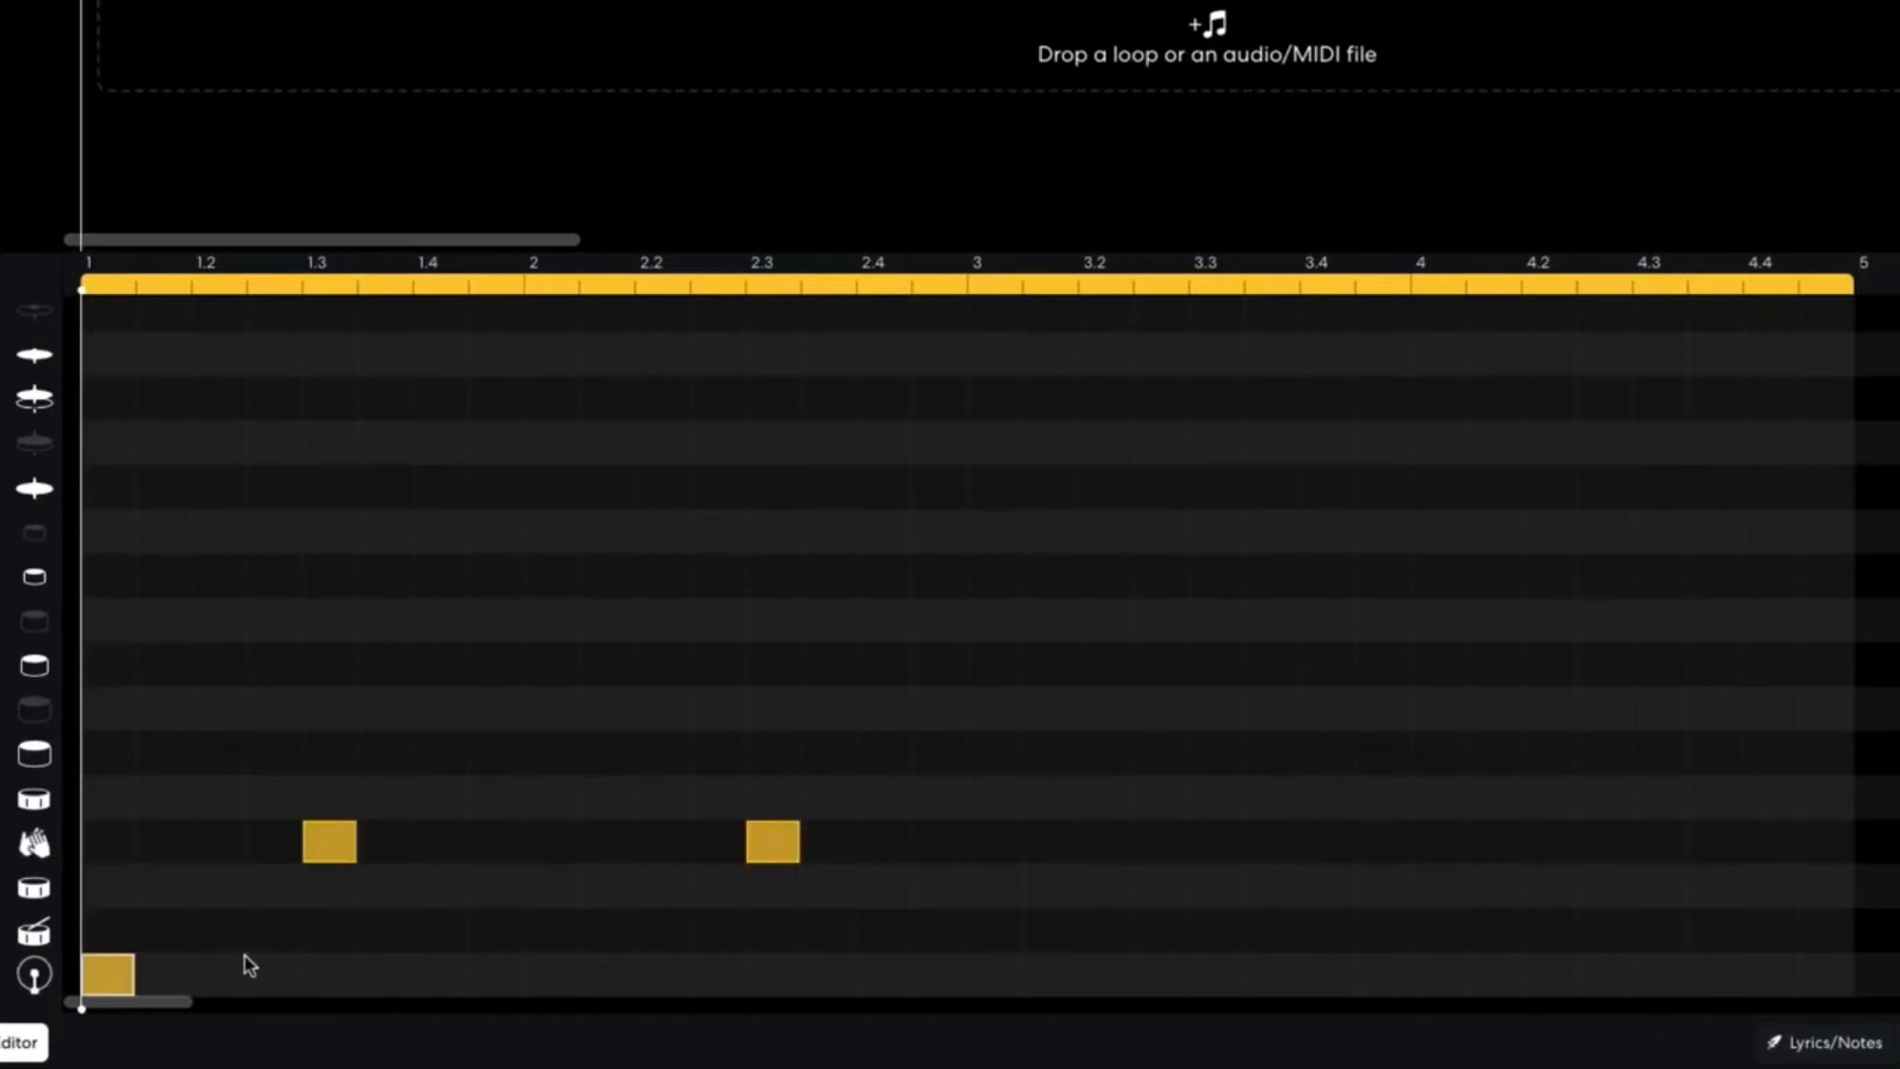
{"action": "left_click", "coordinate": [437, 977]}
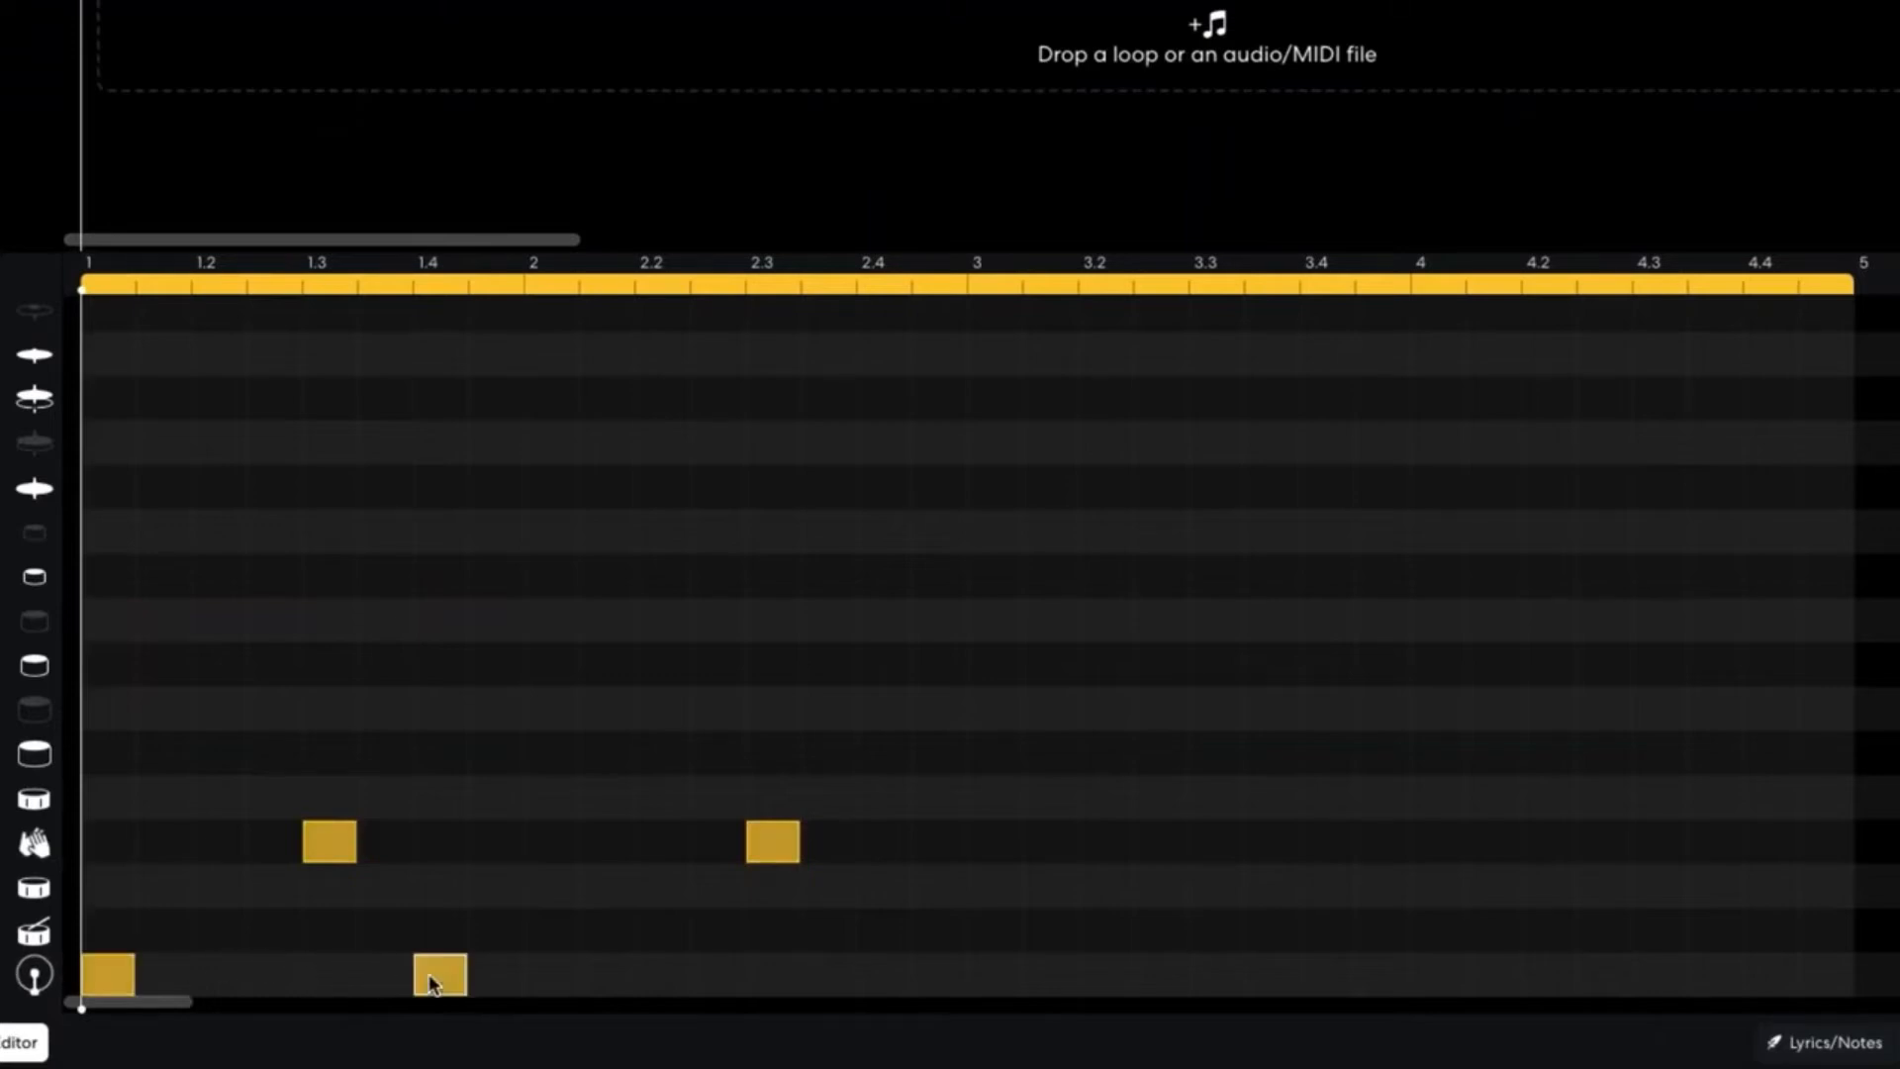
{"action": "left_click", "coordinate": [608, 975]}
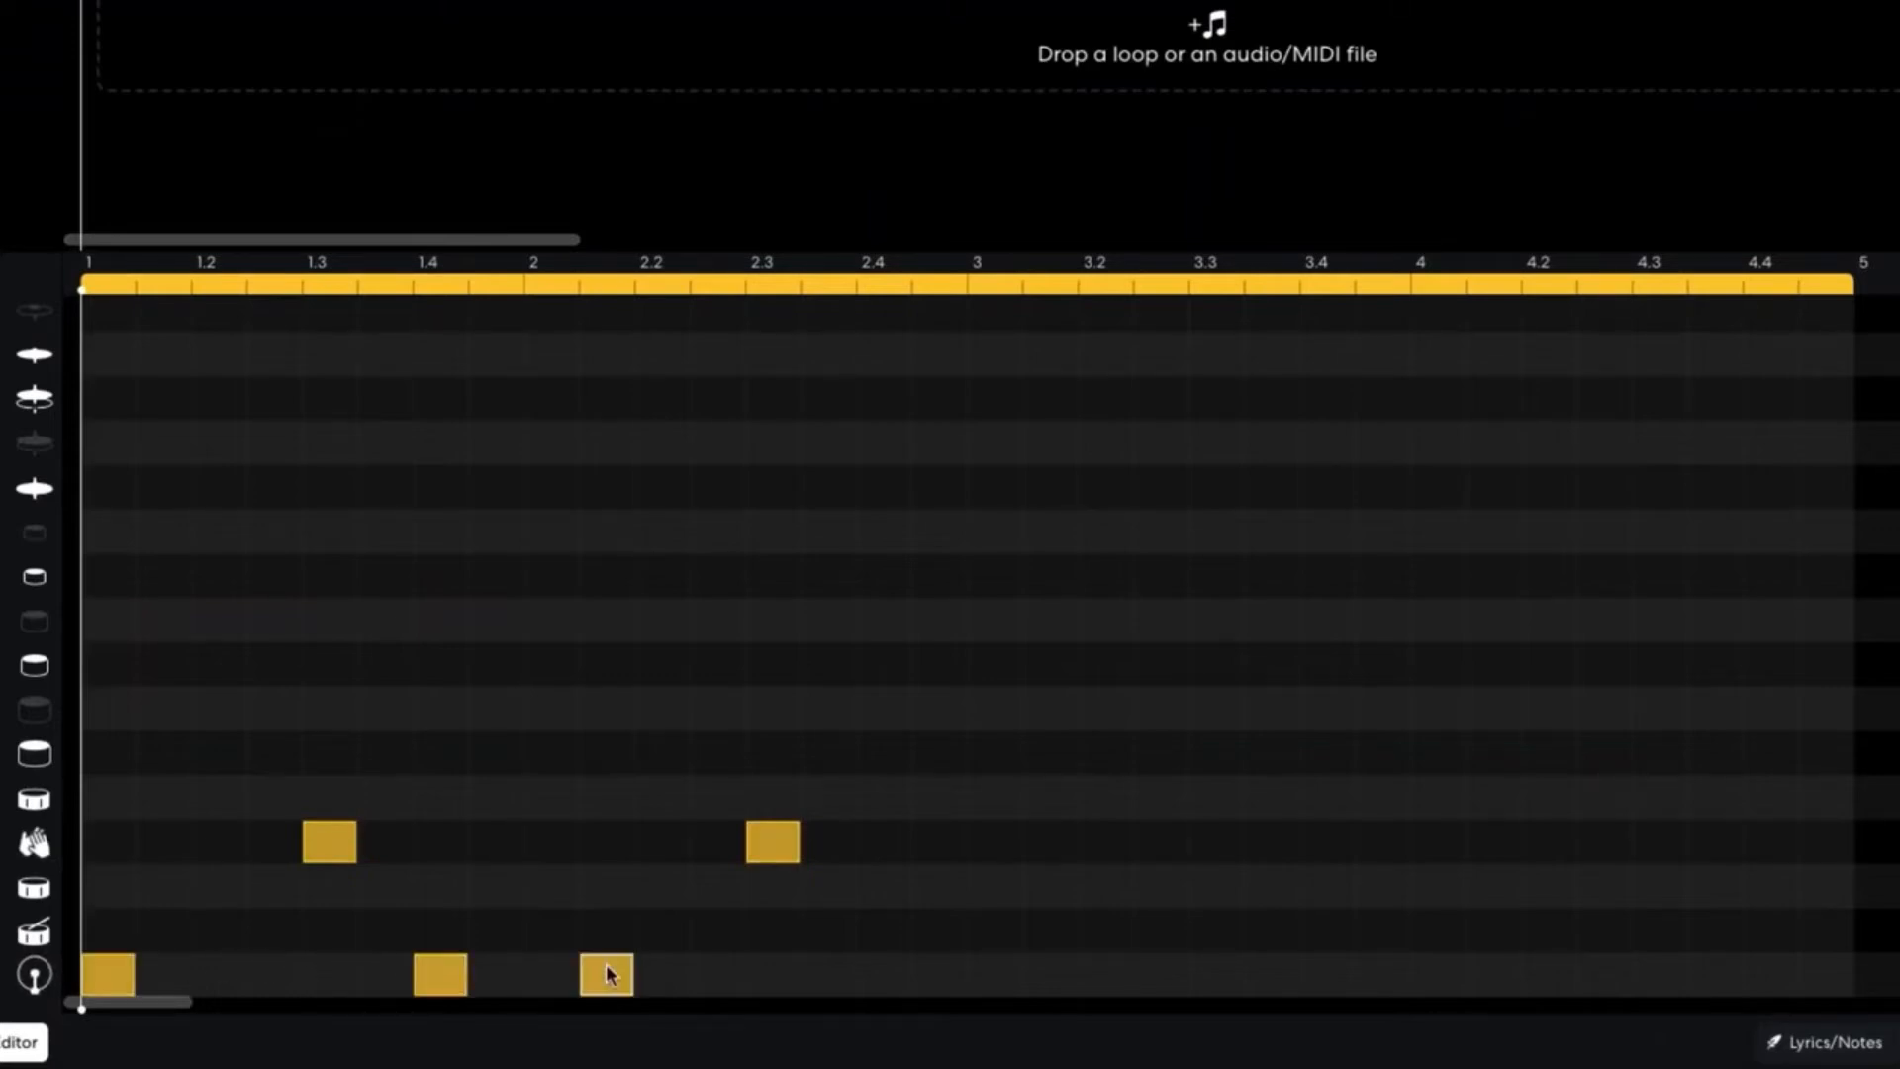
- Fill bars 1 and 2 with consecutive eighth-note hi-hats
{"action": "left_click", "coordinate": [115, 487]}
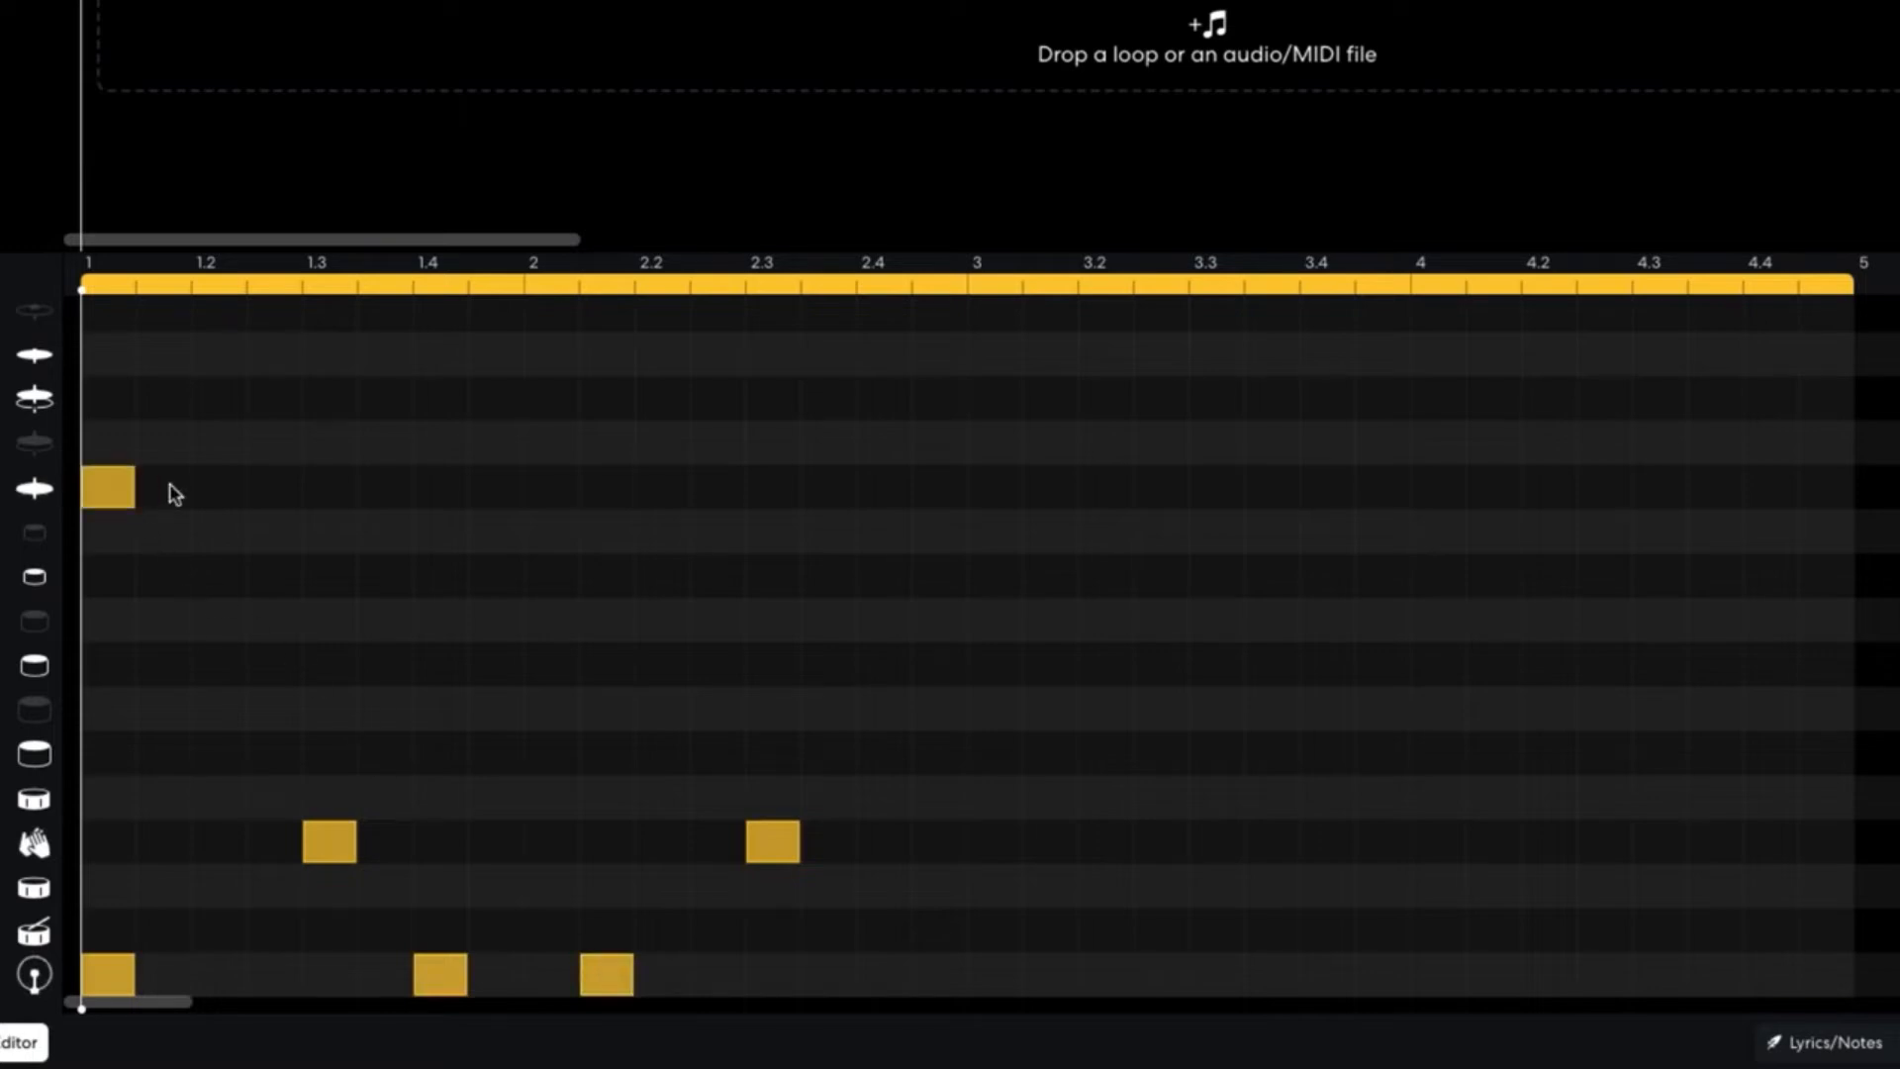
{"action": "left_click", "coordinate": [164, 487]}
{"action": "left_click", "coordinate": [275, 487]}
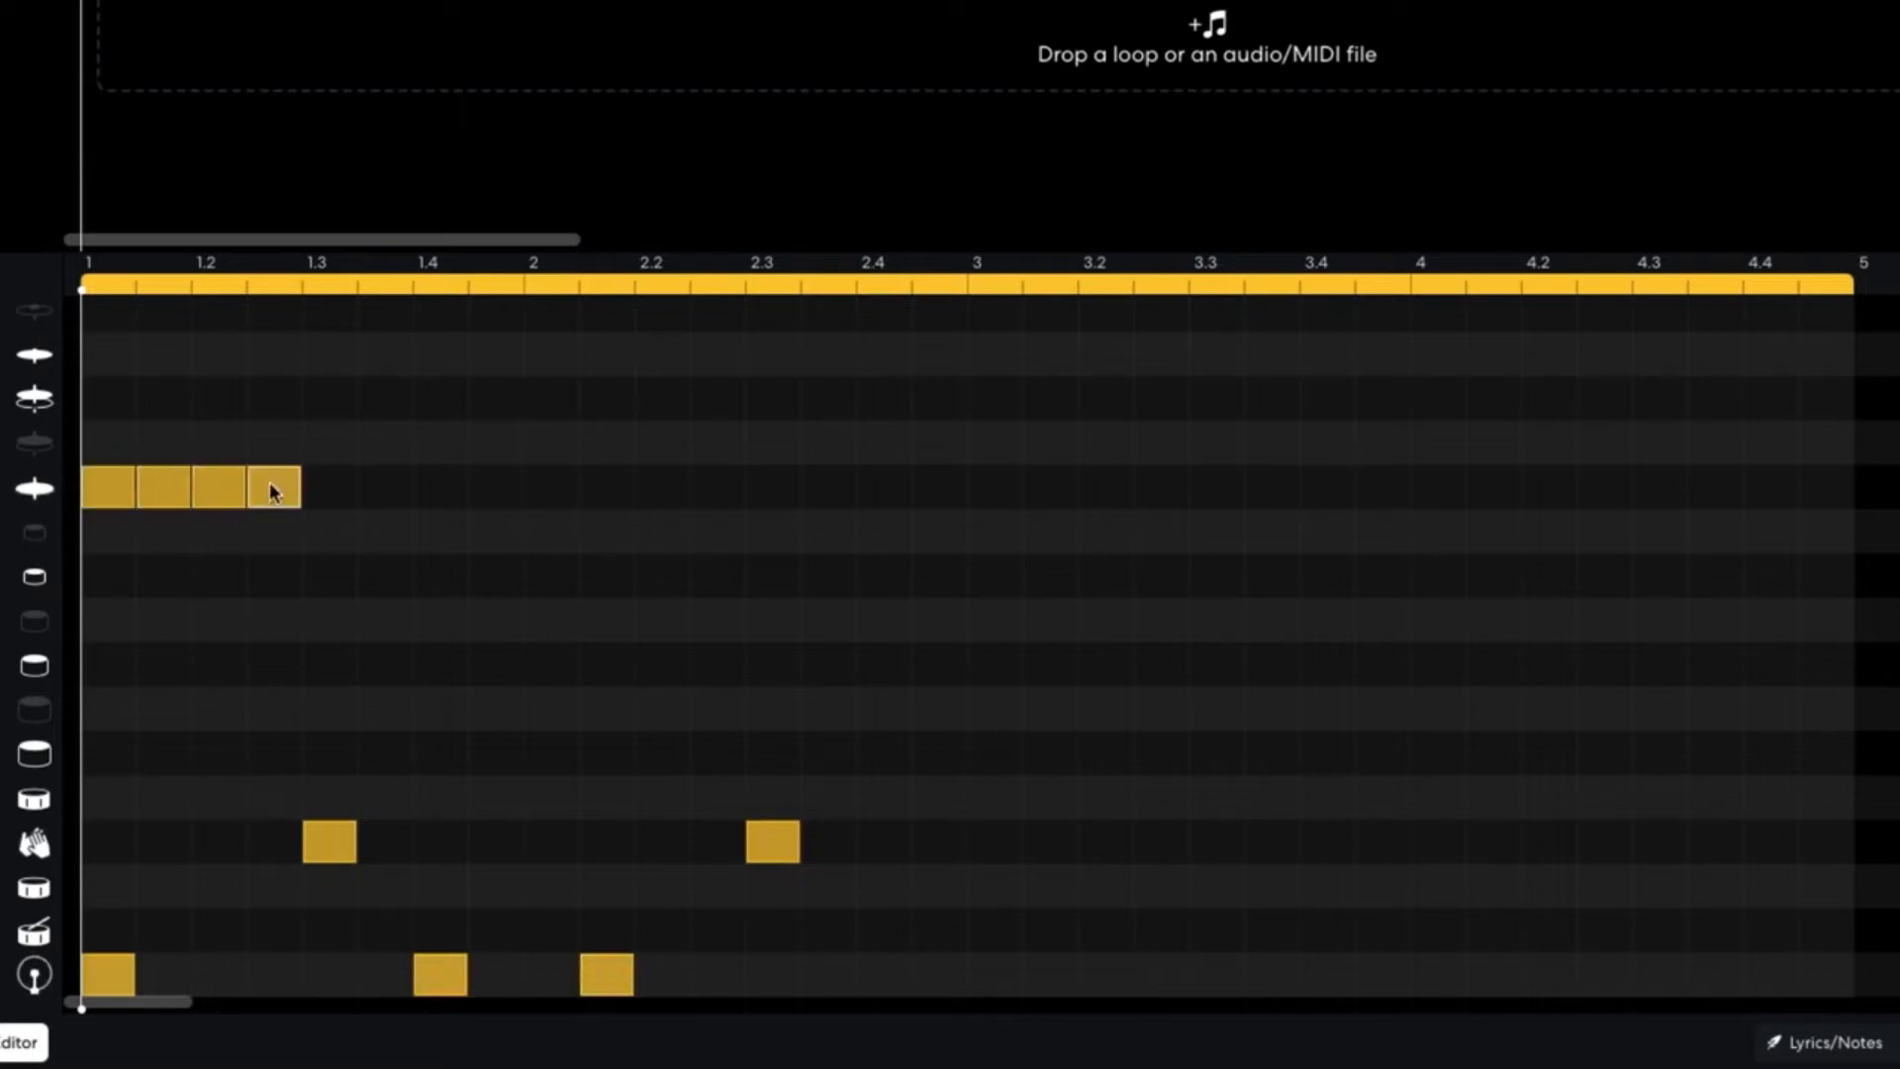
{"action": "left_click", "coordinate": [329, 487]}
{"action": "left_click_drag", "start_coordinate": [386, 489], "coordinate": [935, 492]}
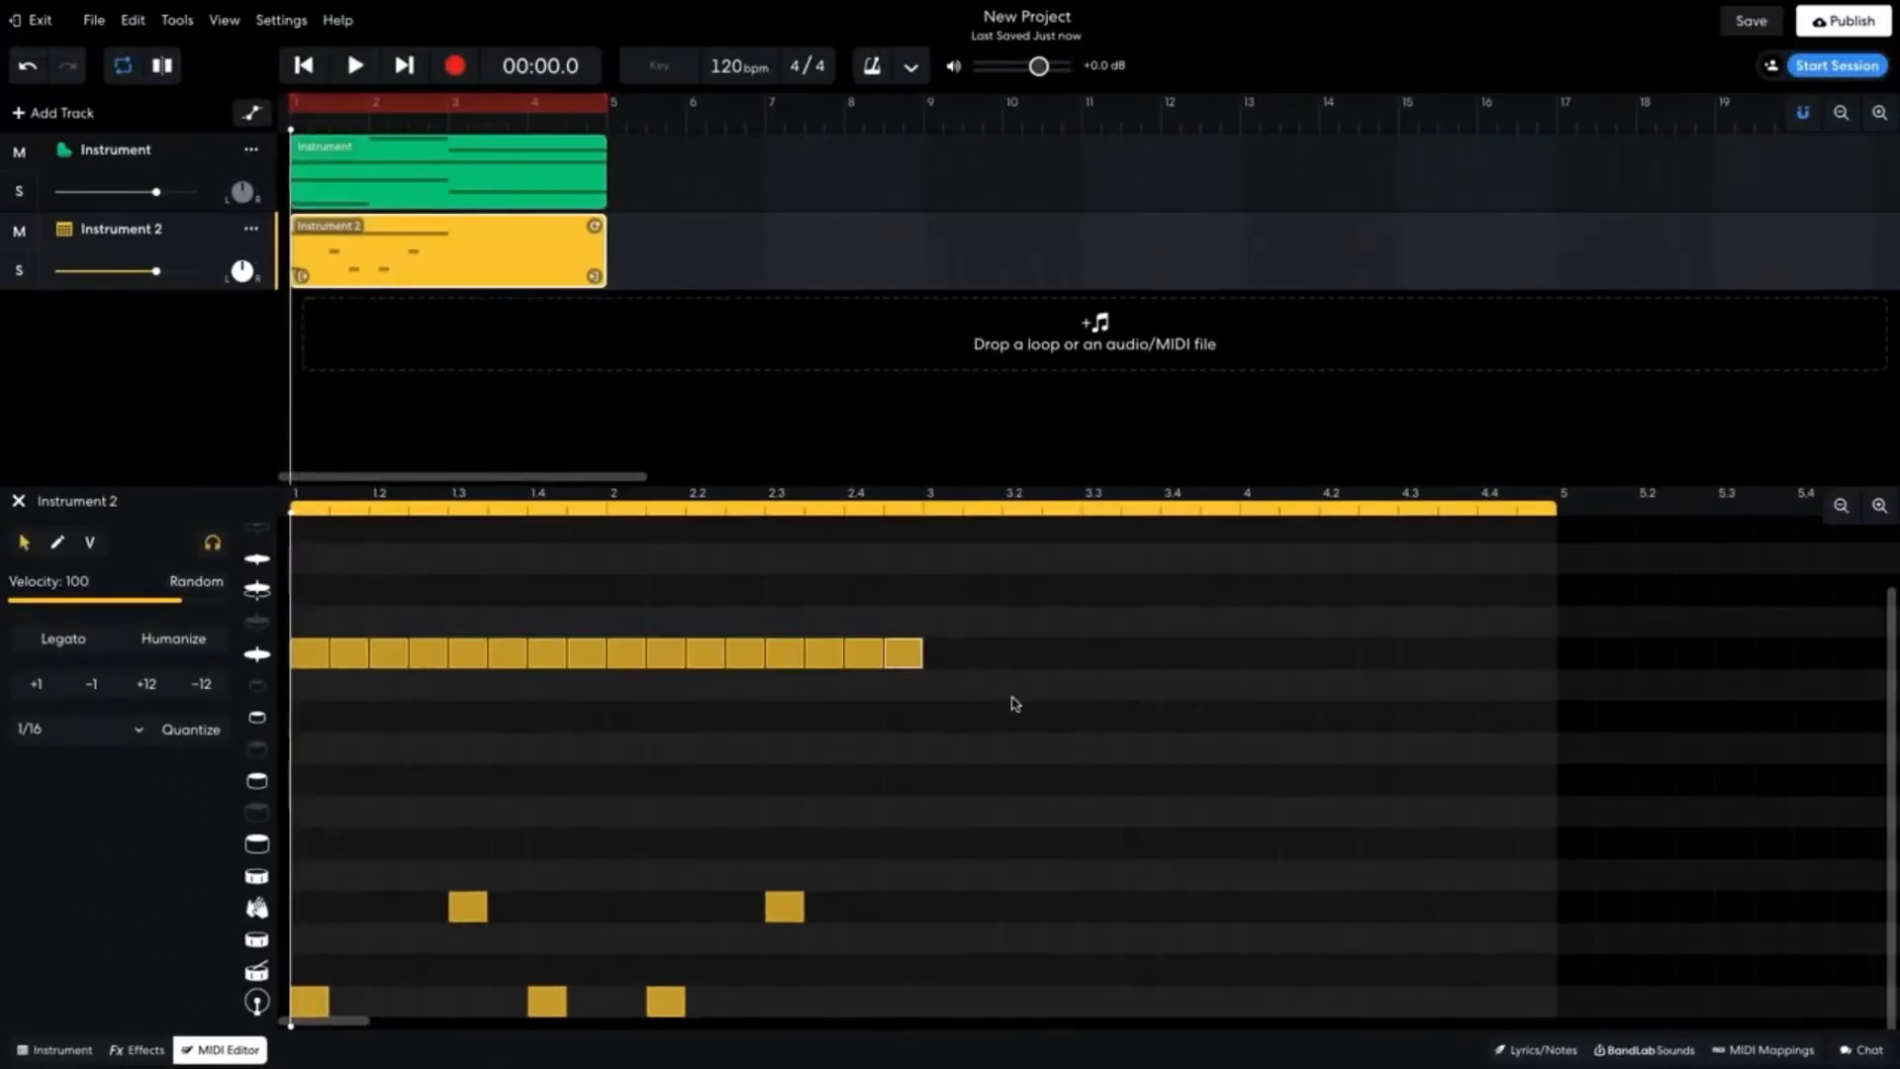
- Play the two-bar beat with the chords and duplicate the drum pattern into bars 3 and 4
{"action": "key", "text": "space"}
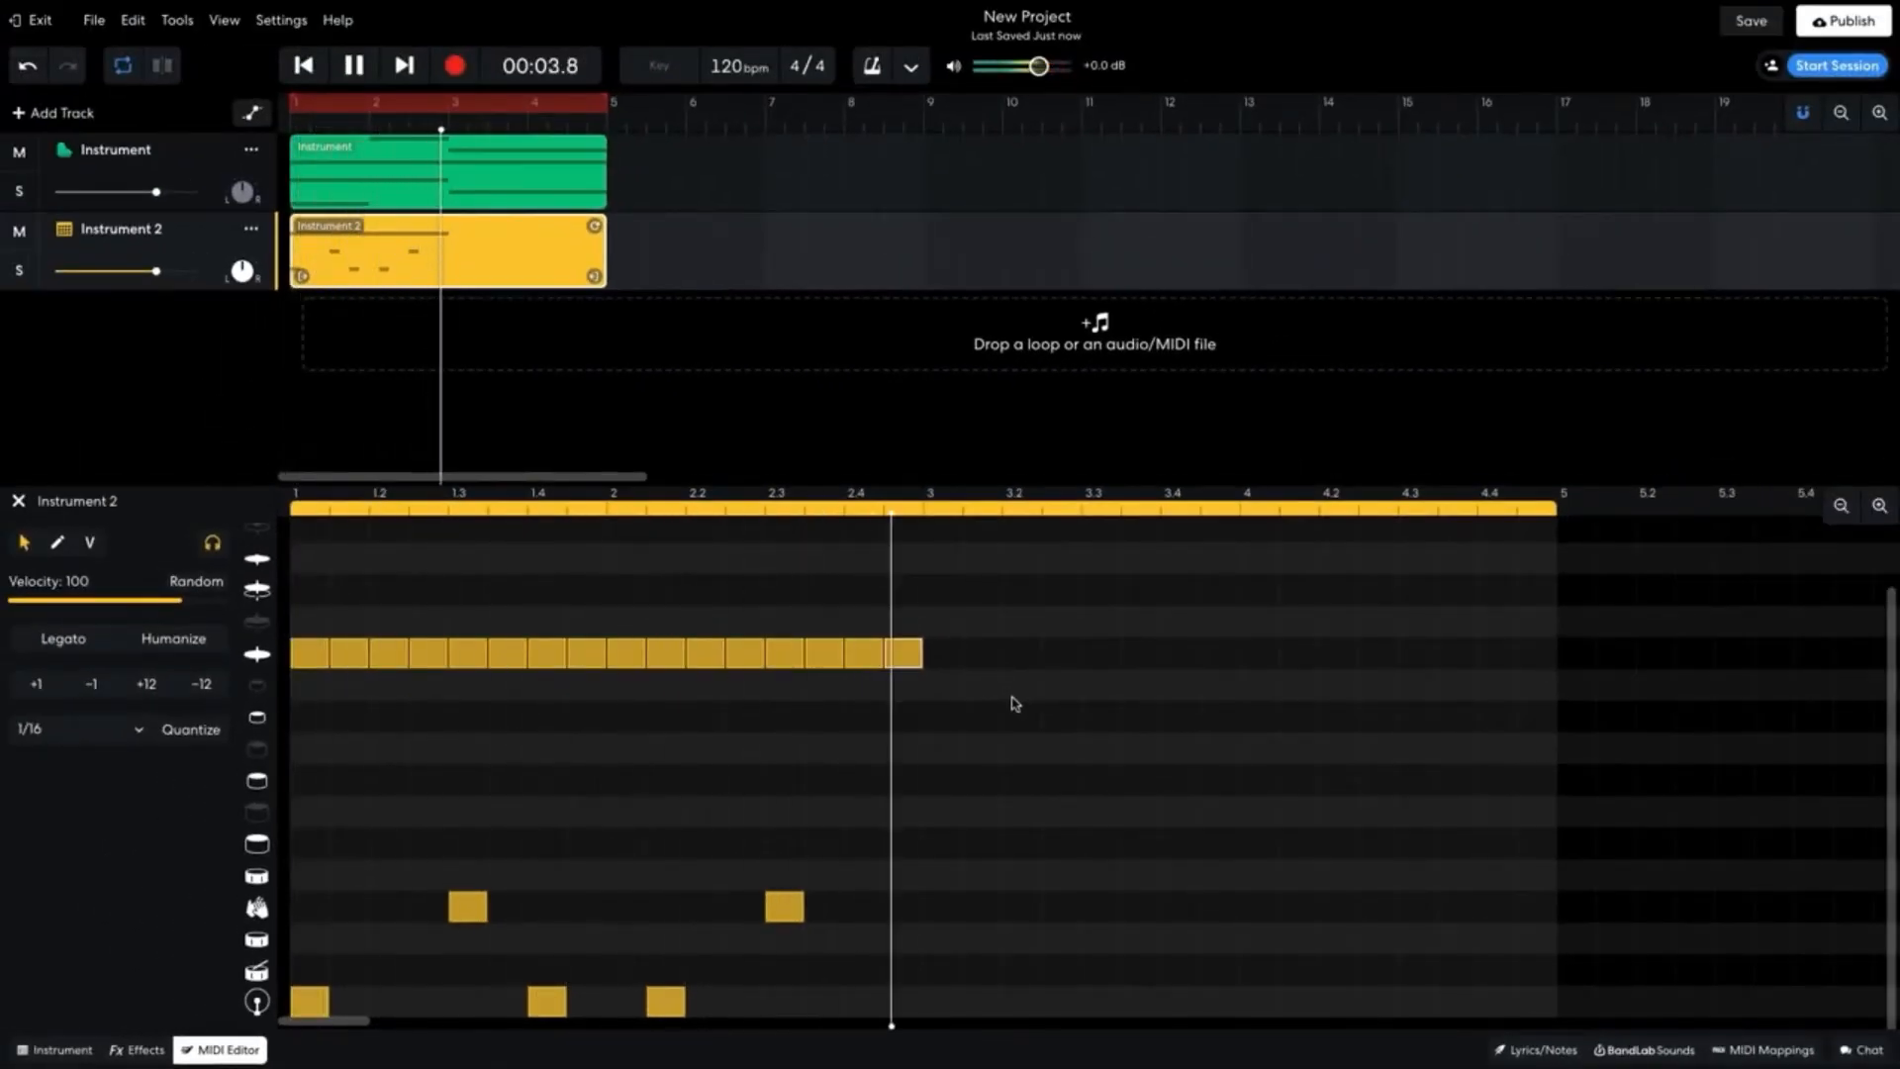
{"action": "key", "text": "space"}
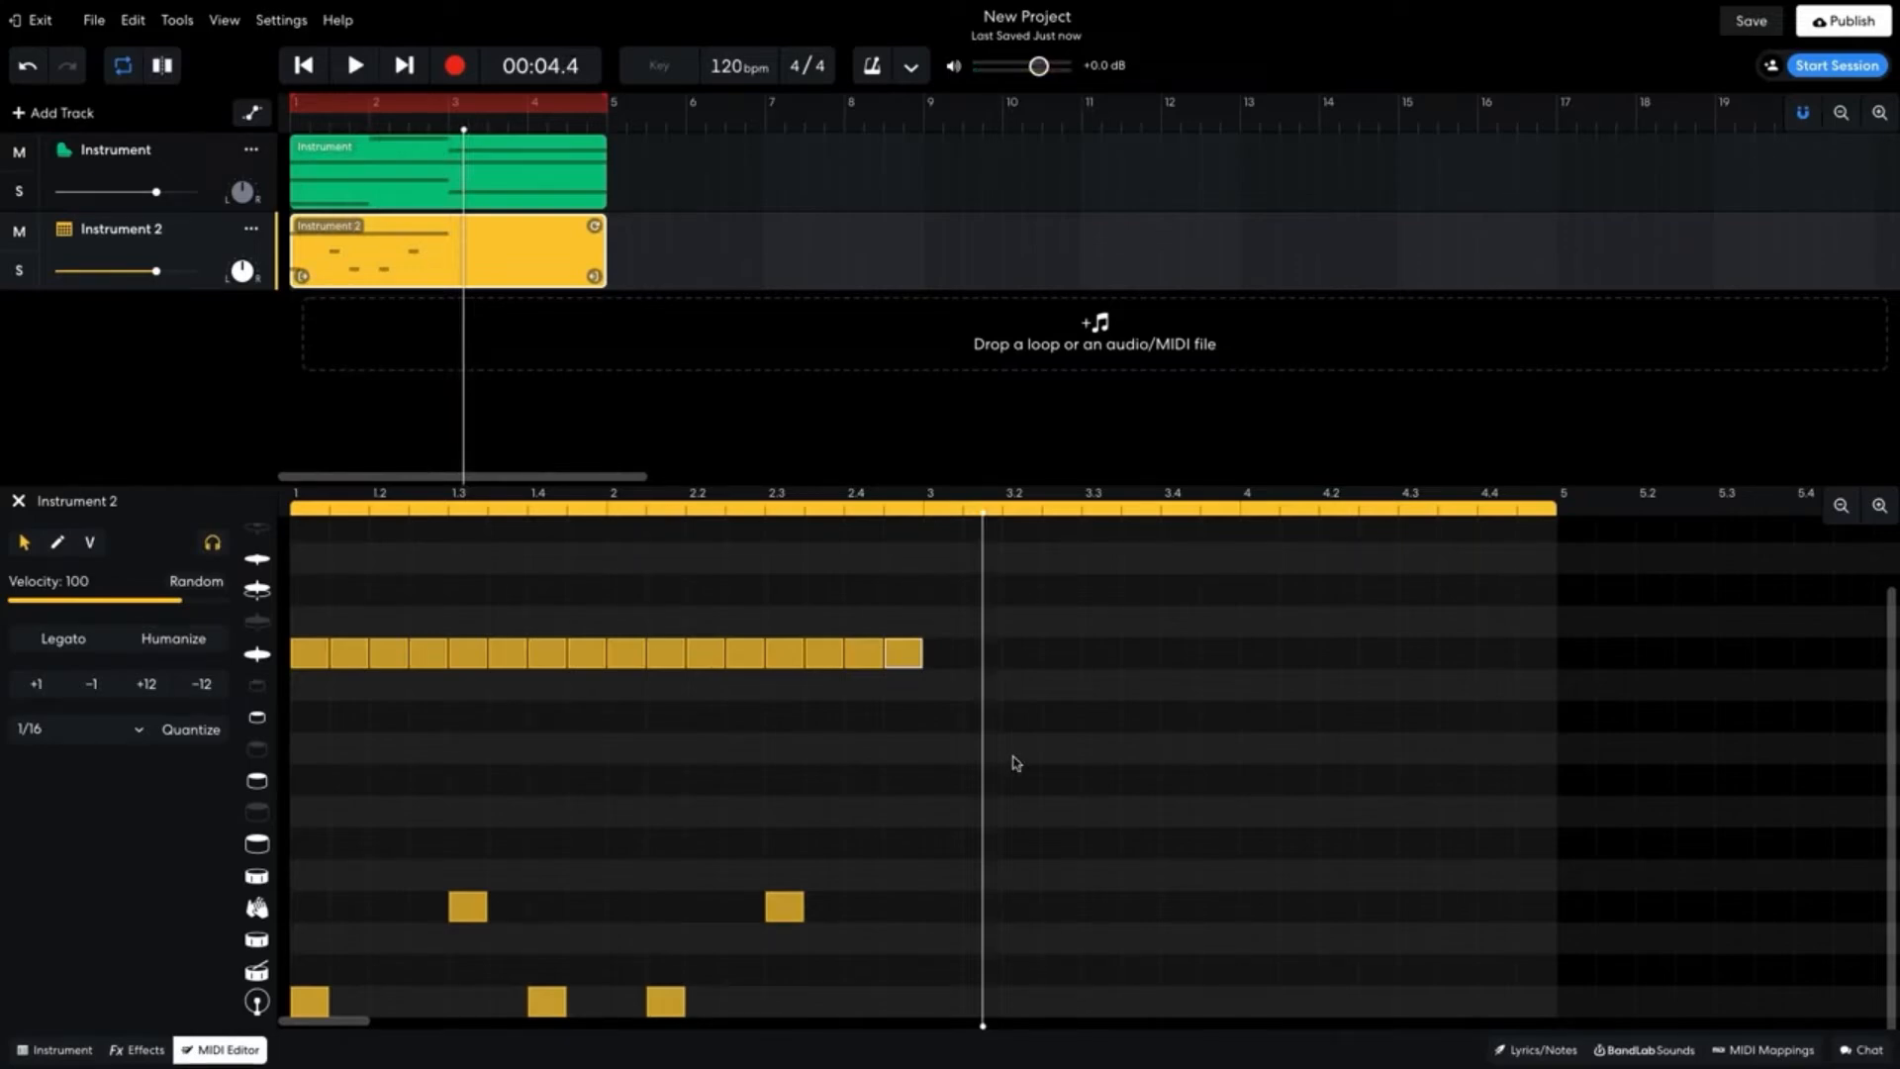
{"action": "left_click_drag", "start_coordinate": [1030, 590], "coordinate": [943, 1007]}
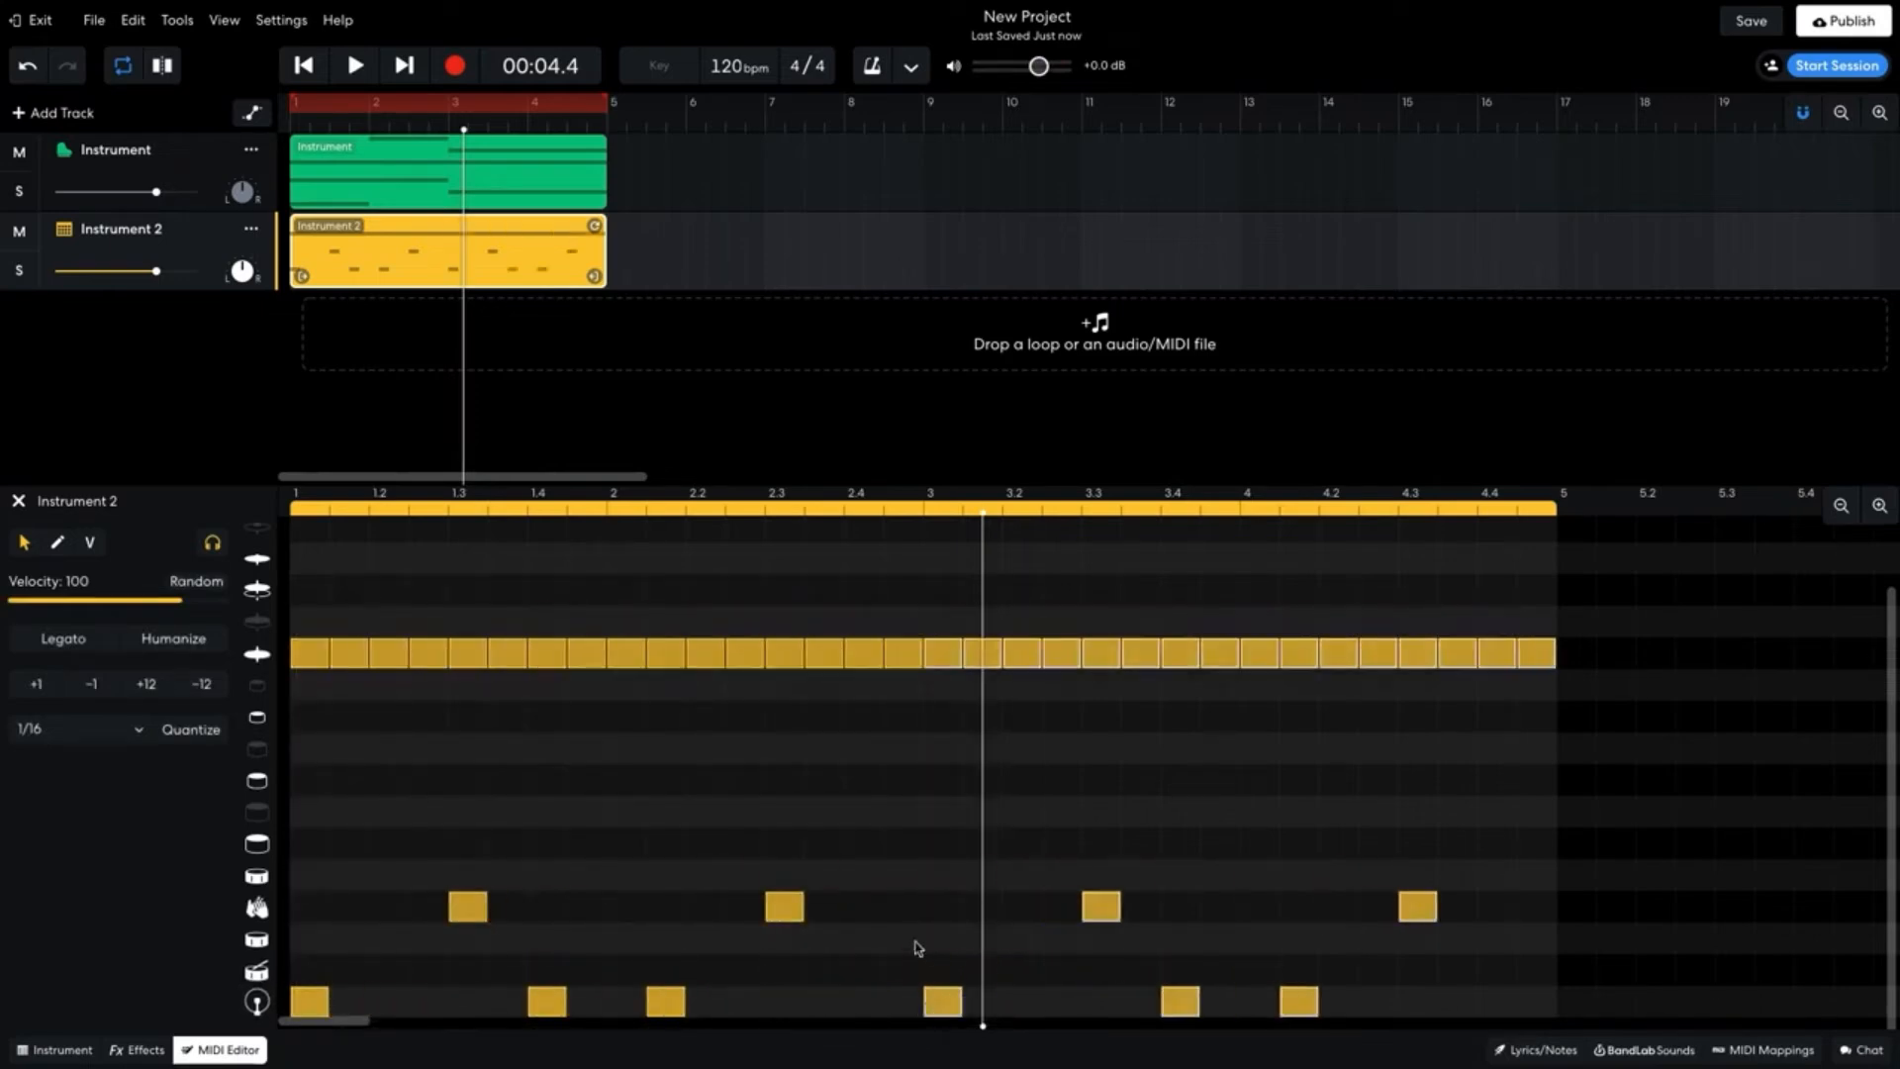
- Play the full four-bar drum and chord loop from the start and stop it
{"action": "left_click", "coordinate": [300, 68]}
{"action": "key", "text": "space"}
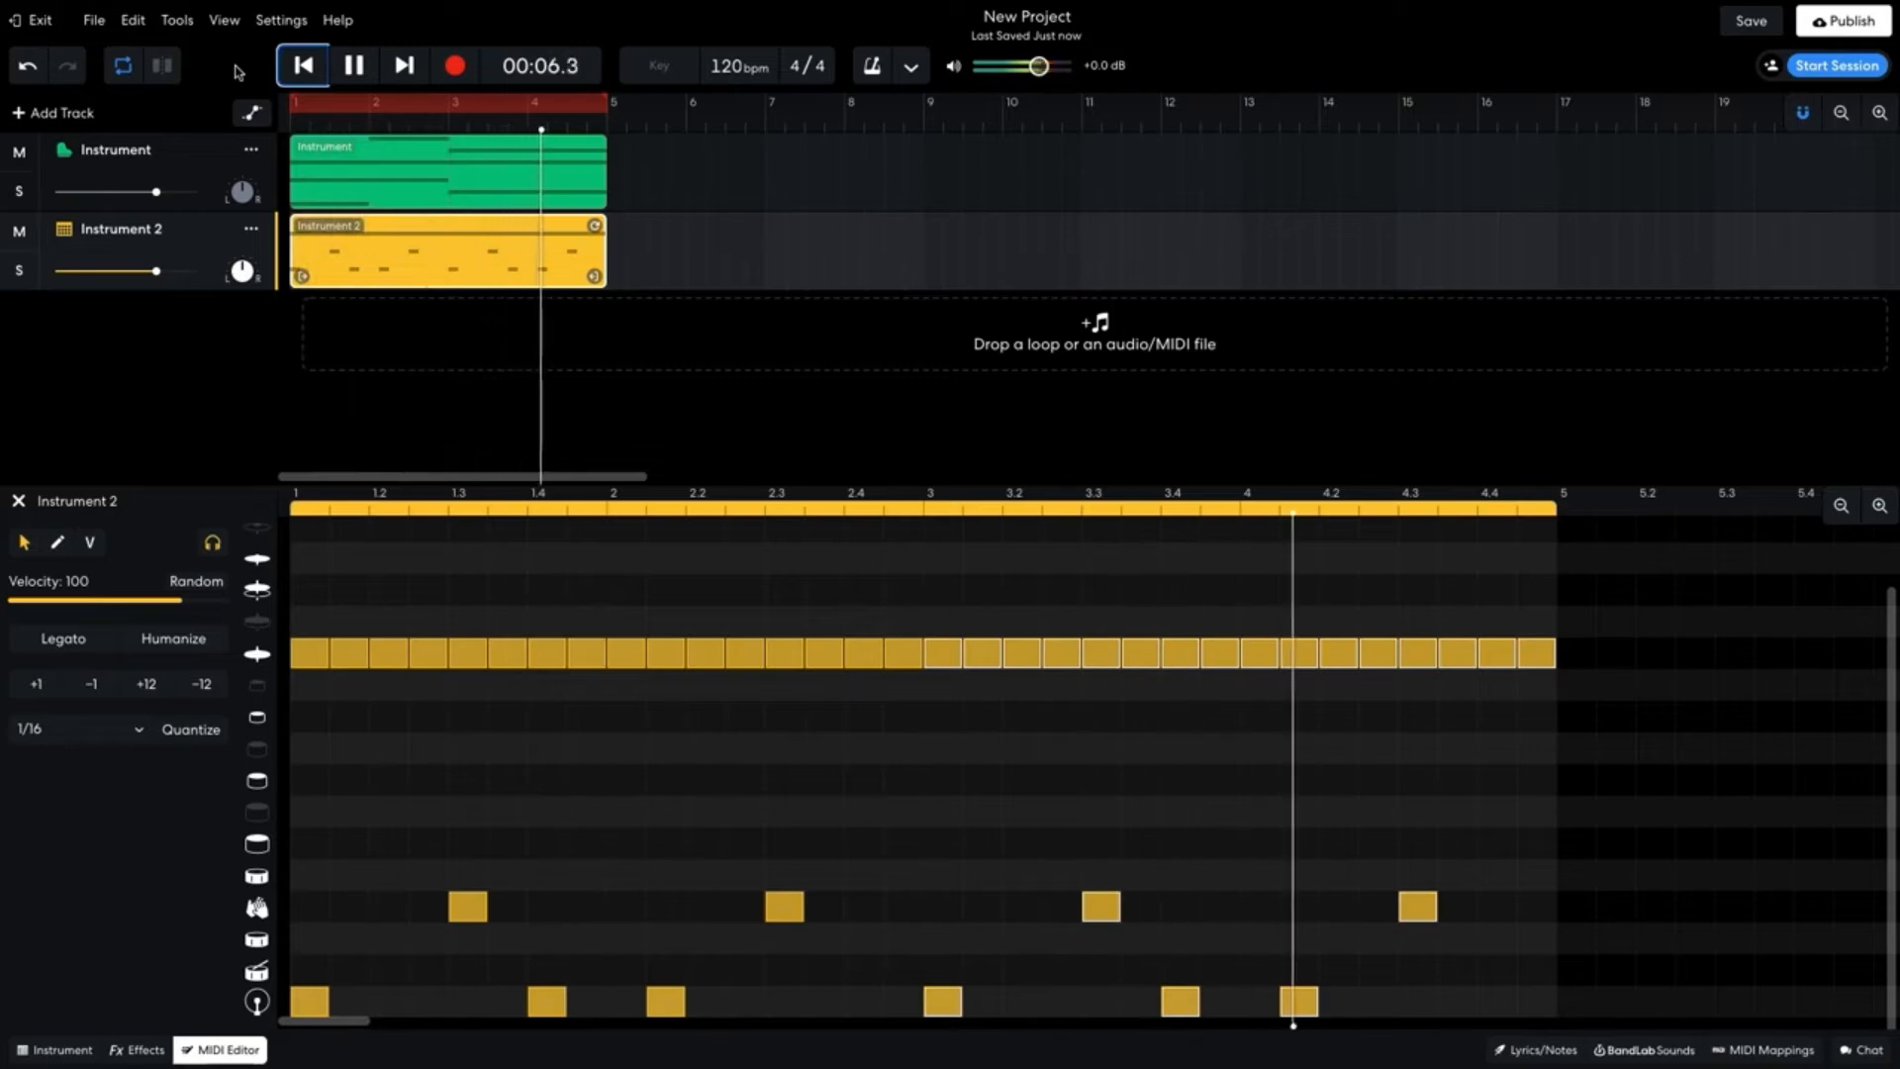
{"action": "key", "text": "space"}
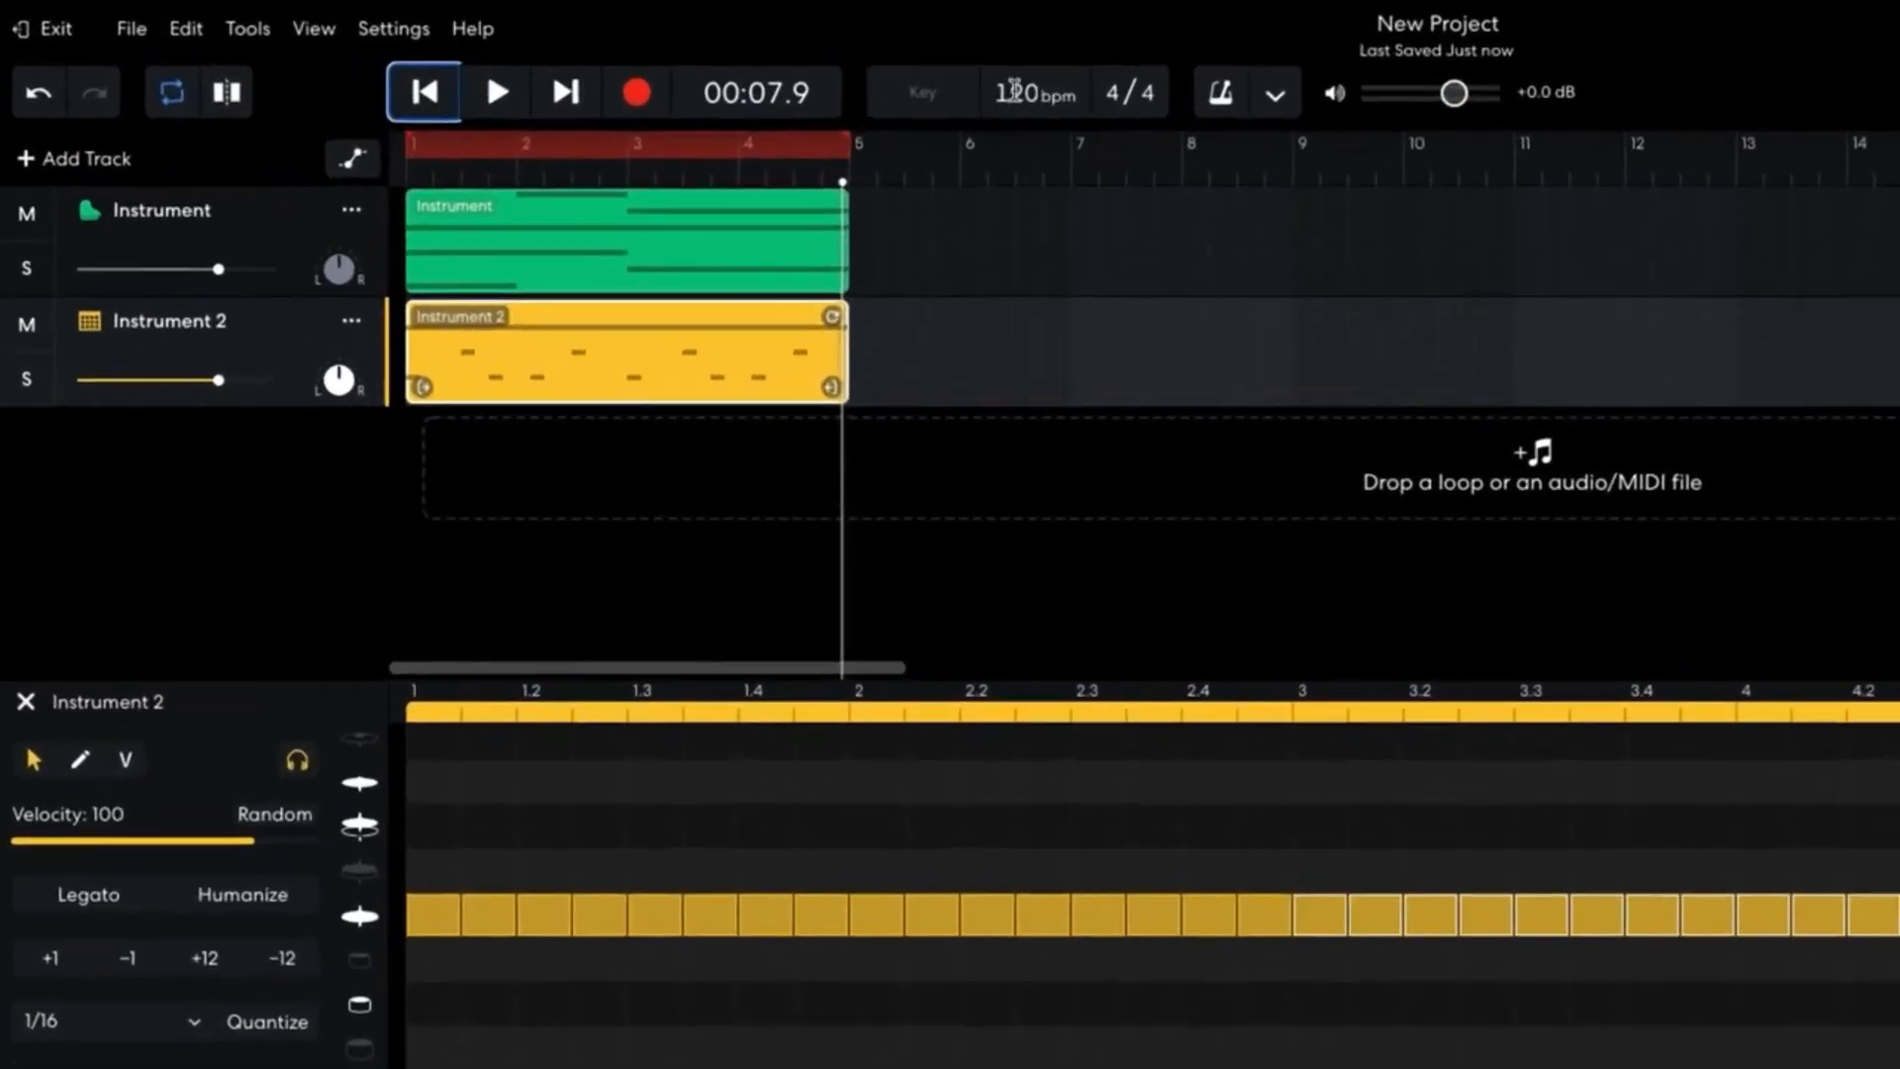
- Set the project tempo to 140 bpm and play the loop at the new speed
{"action": "left_click", "coordinate": [725, 66]}
{"action": "type", "text": "140"}
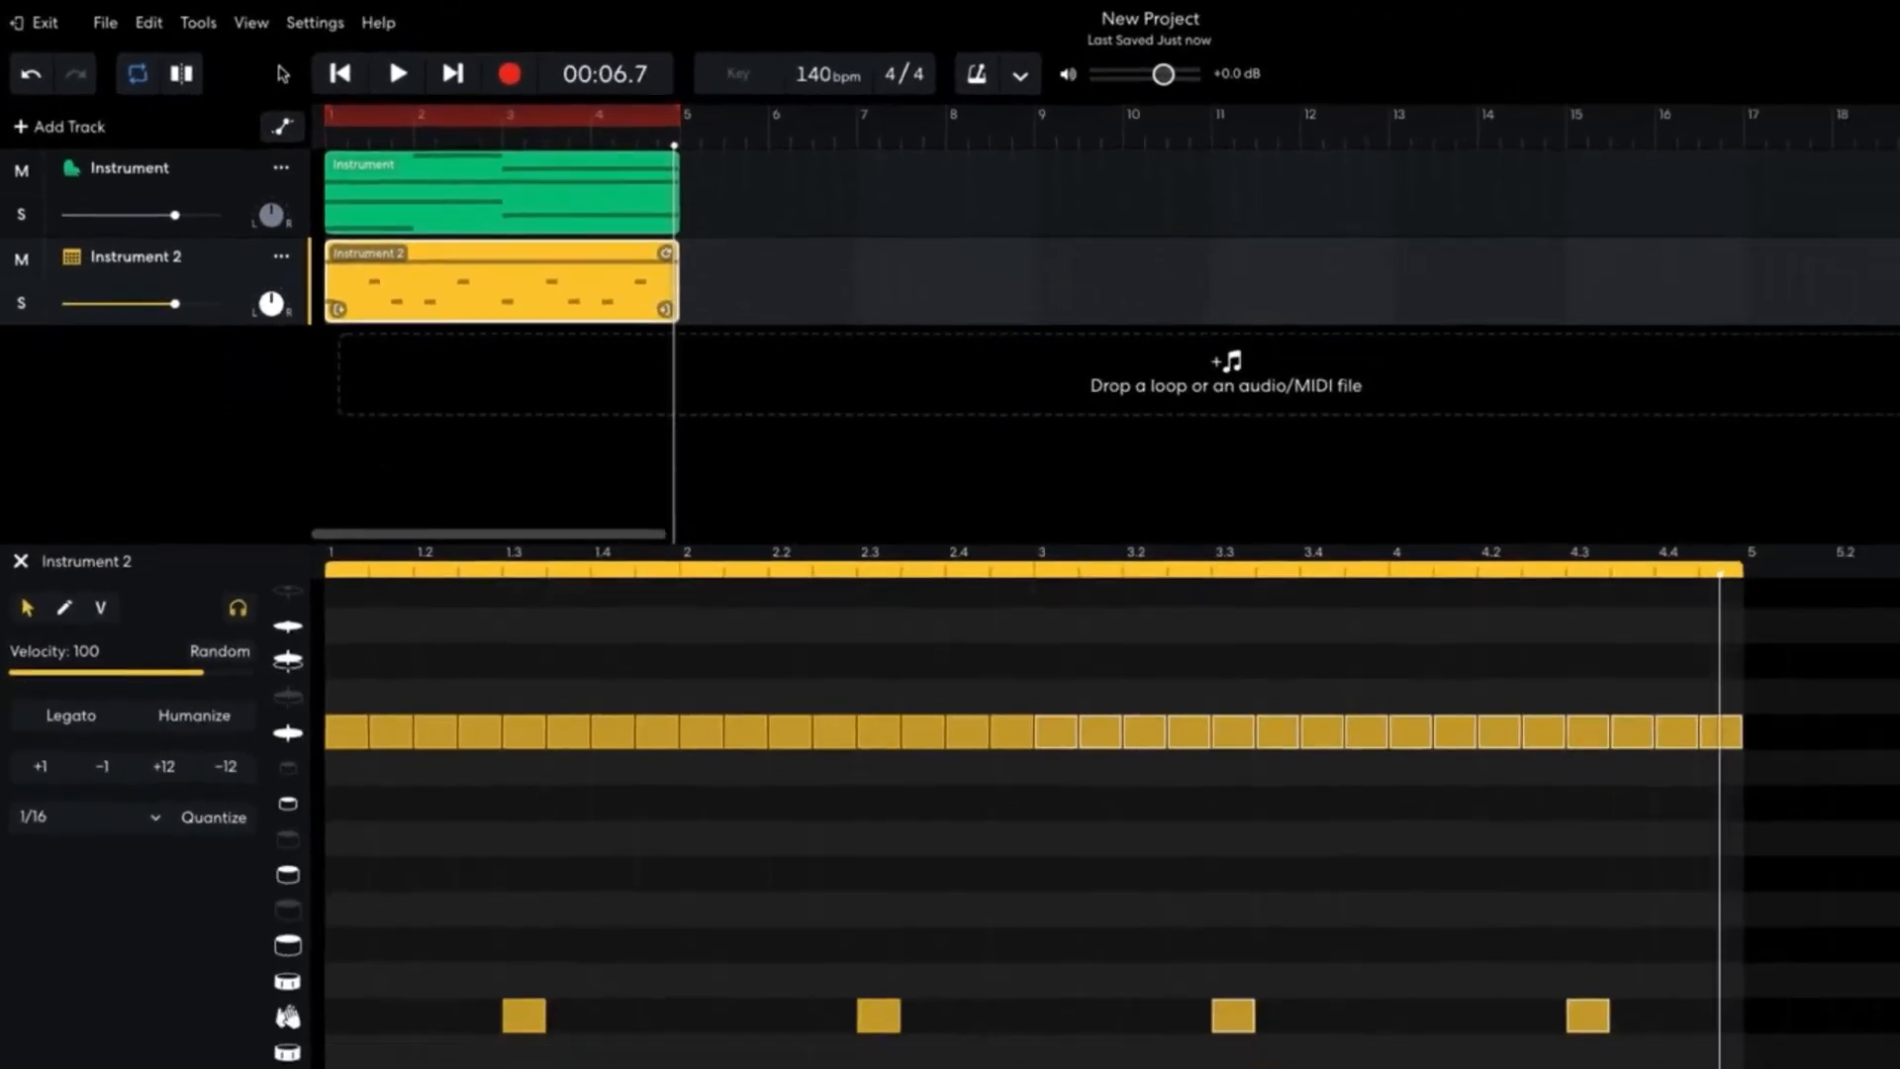
{"action": "key", "text": "space"}
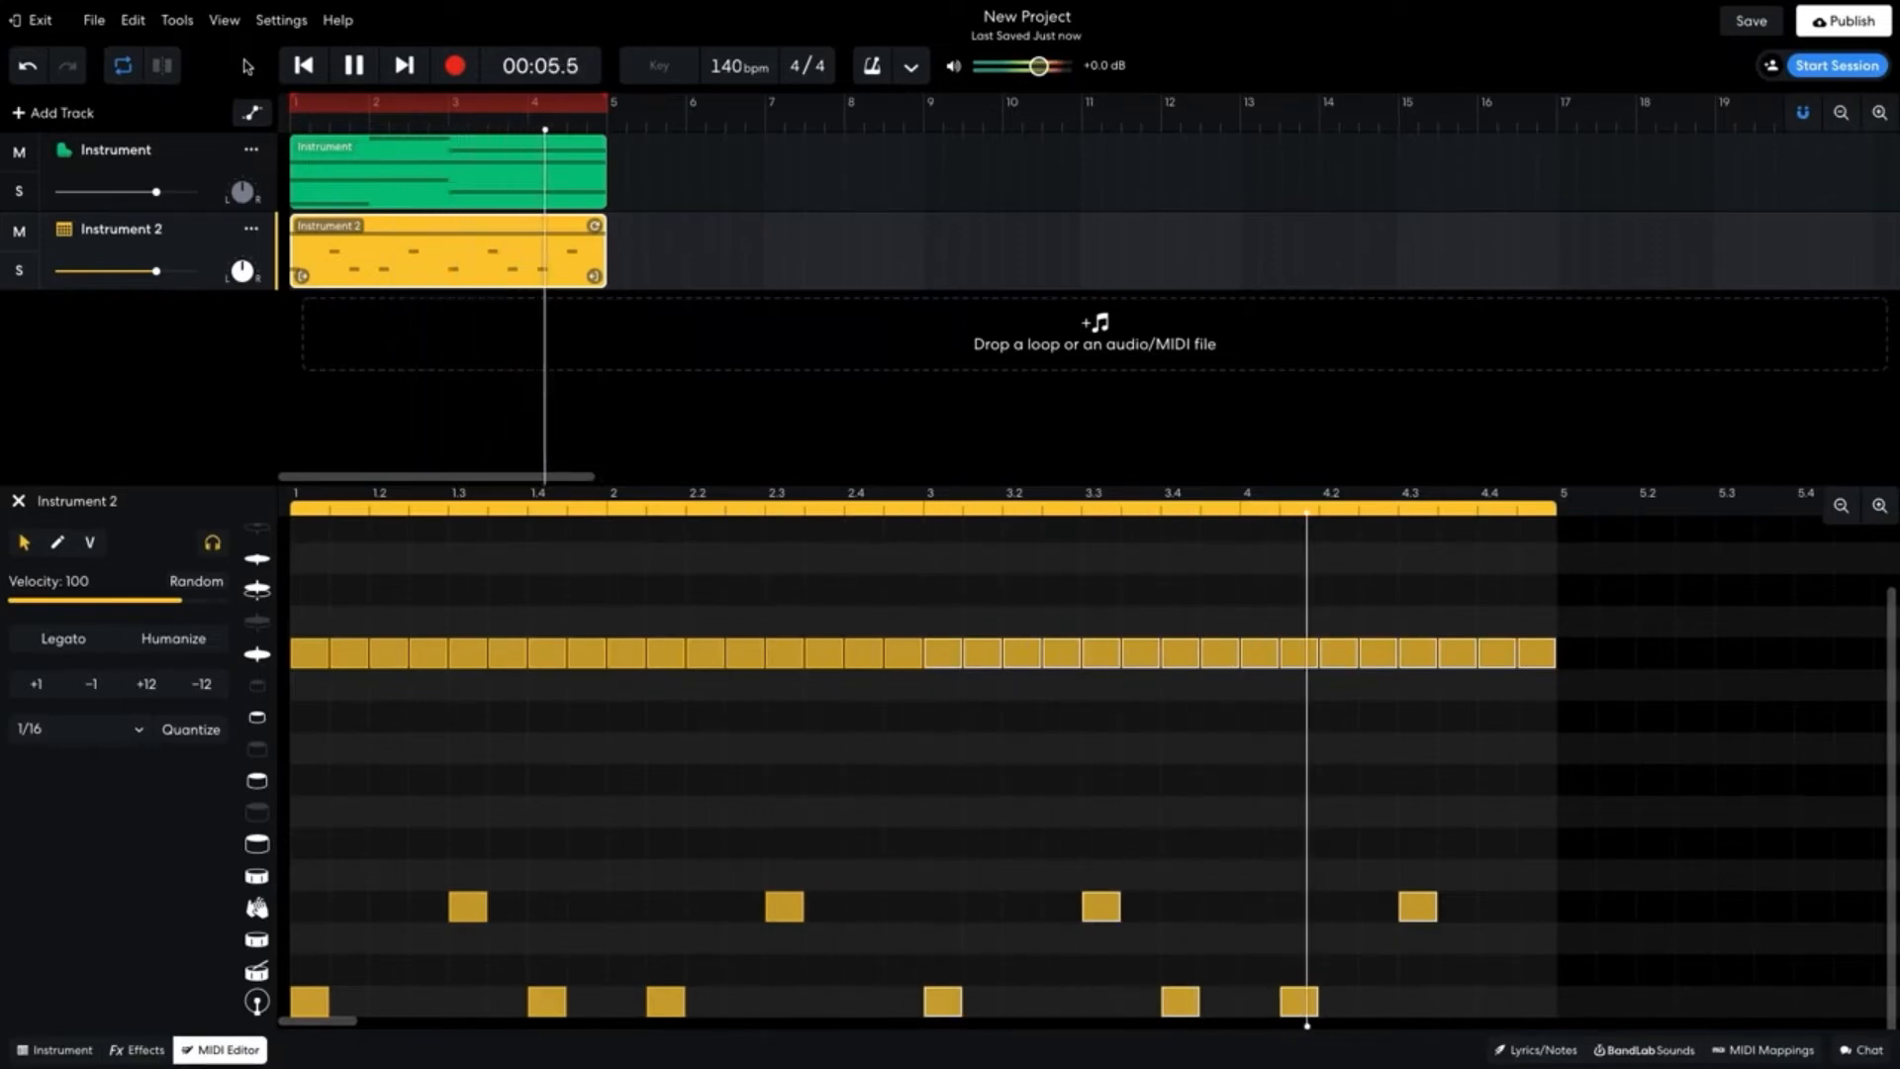
{"action": "key", "text": "space"}
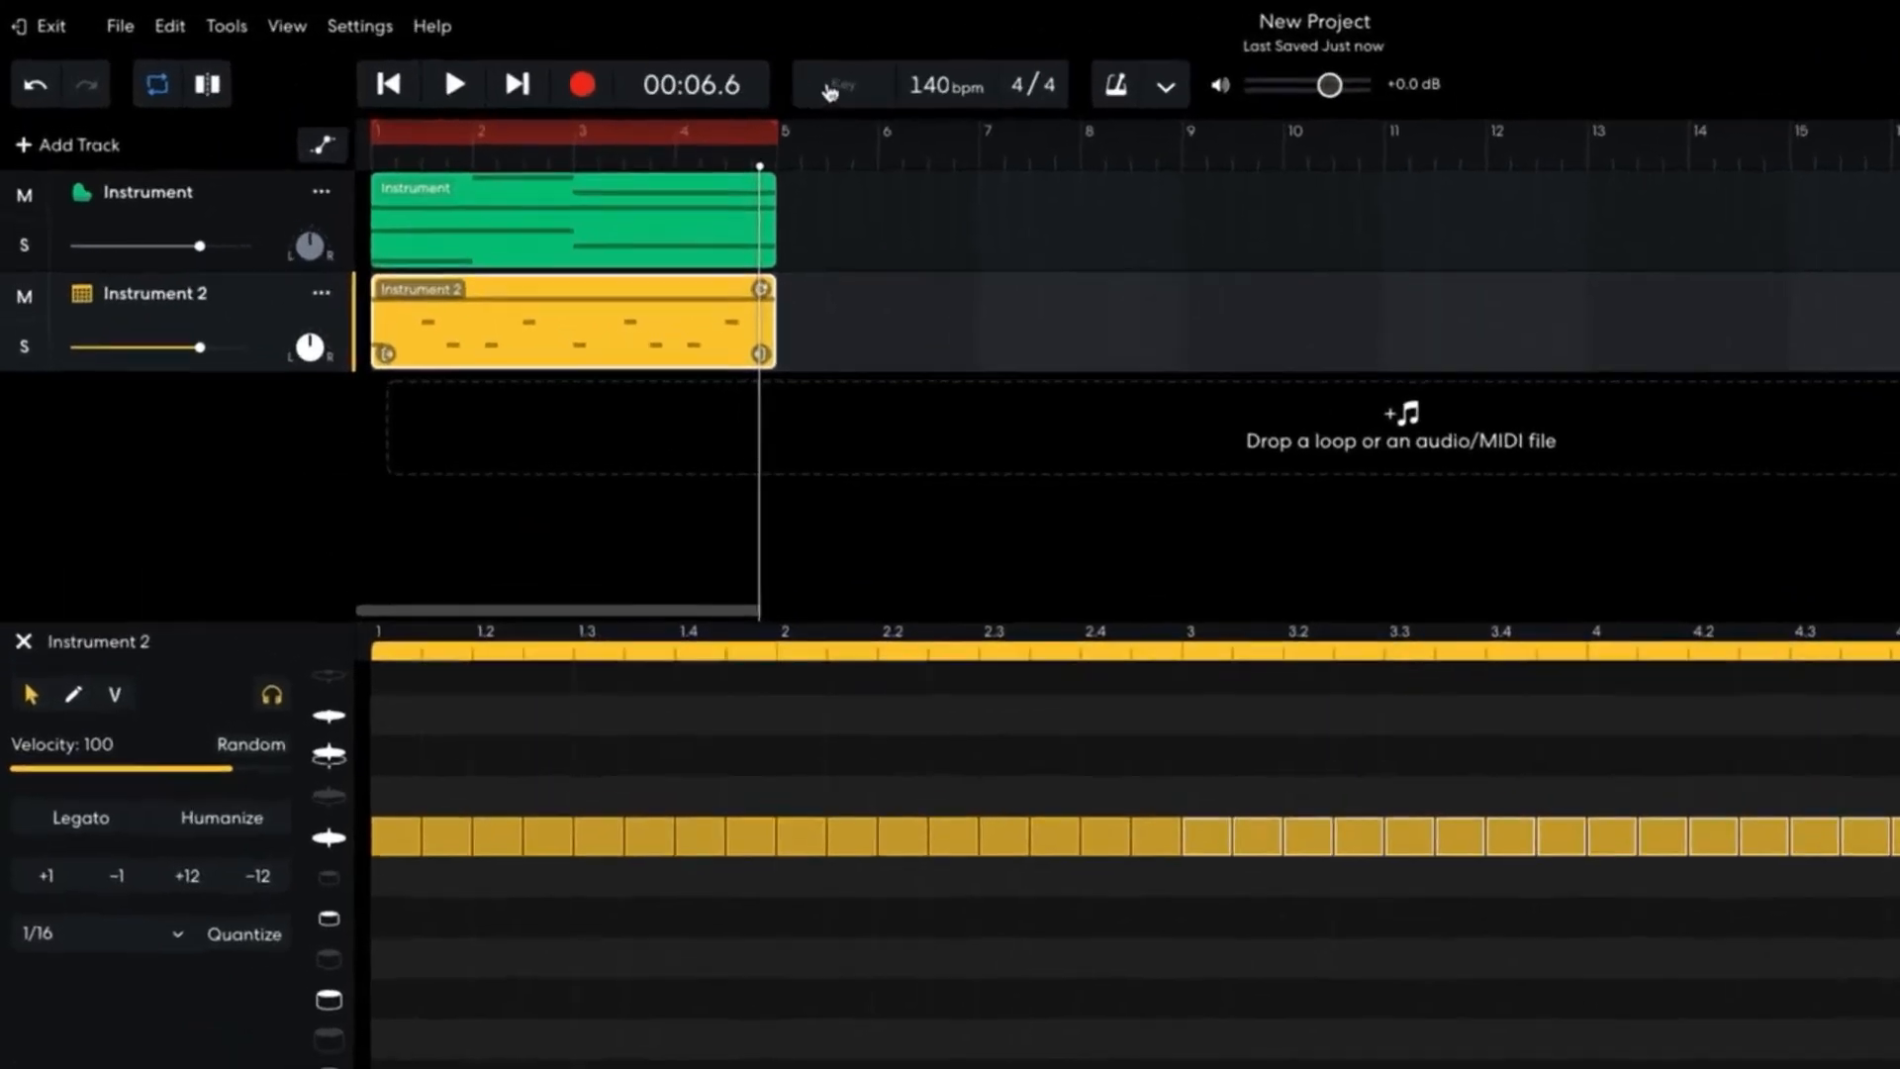
- Set the project key to C major
{"action": "left_click", "coordinate": [656, 68]}
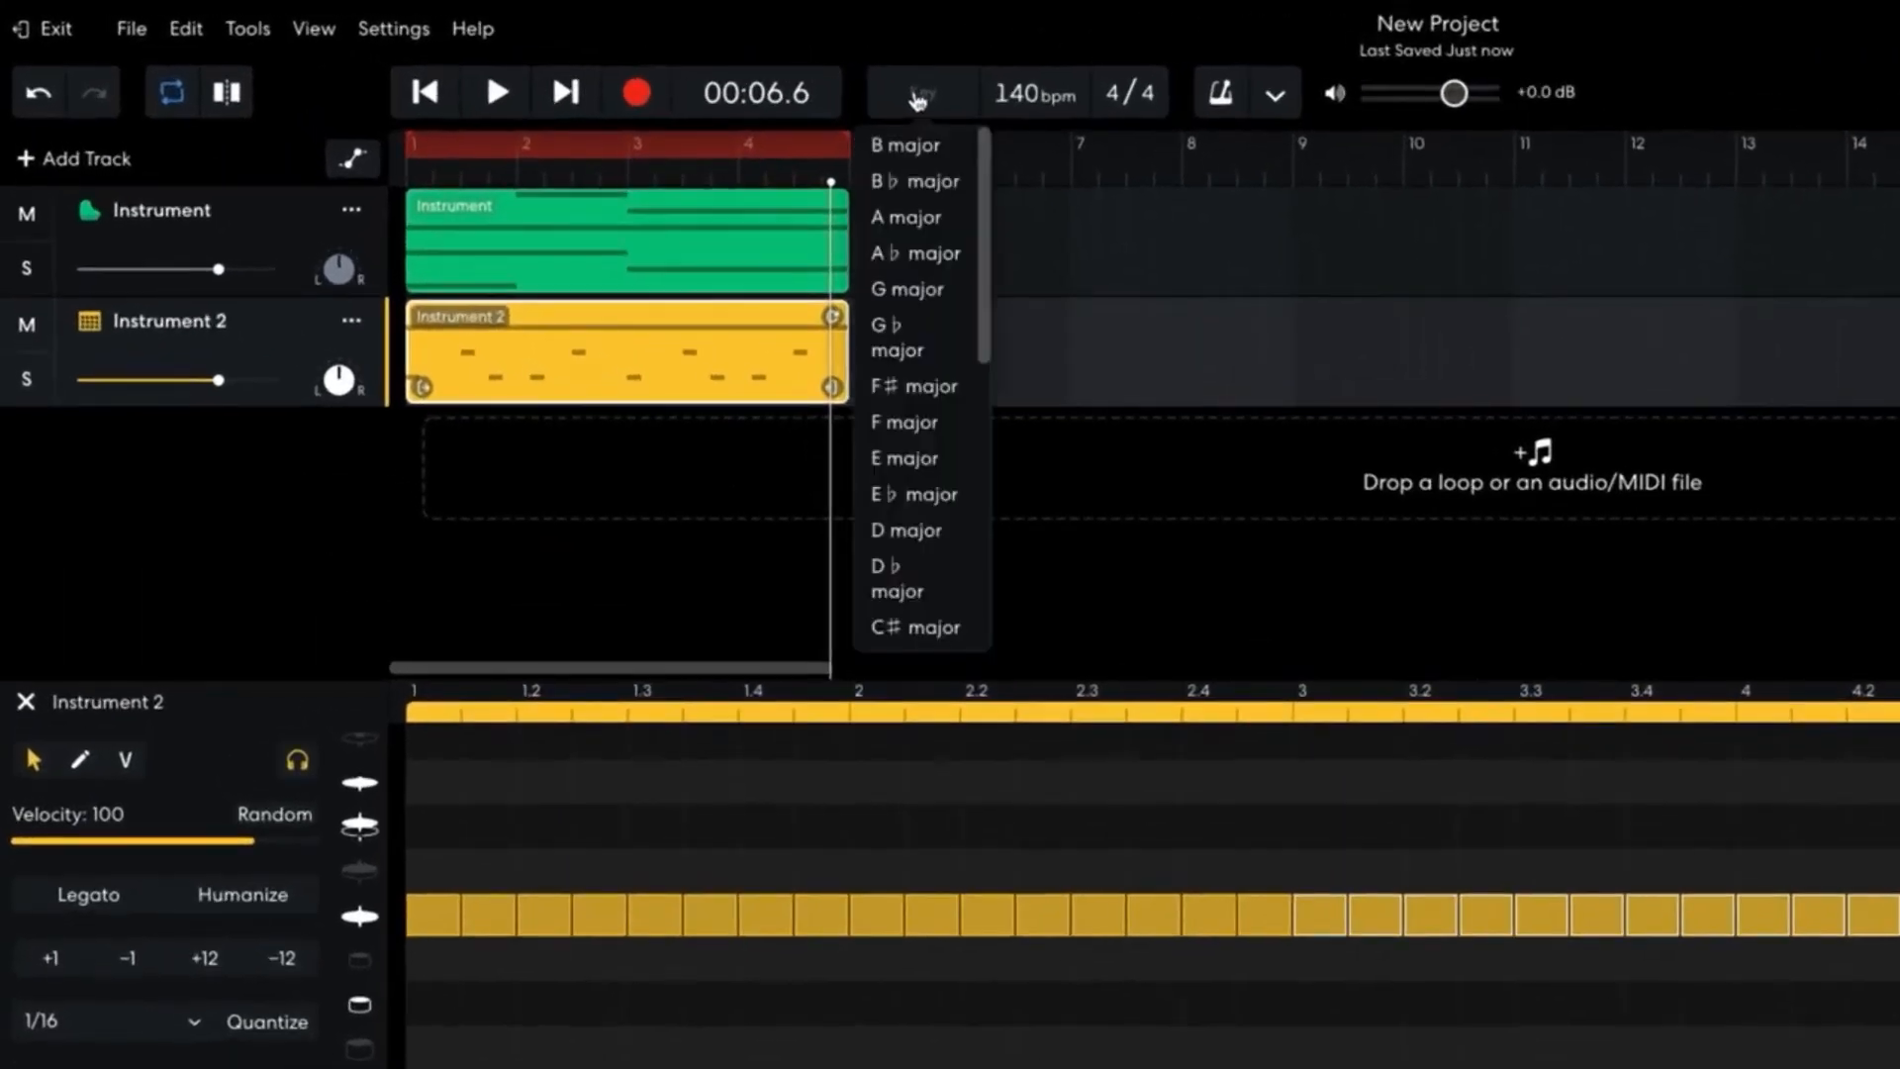
{"action": "scroll", "coordinate": [974, 247], "scroll_direction": "down", "scroll_amount": 5}
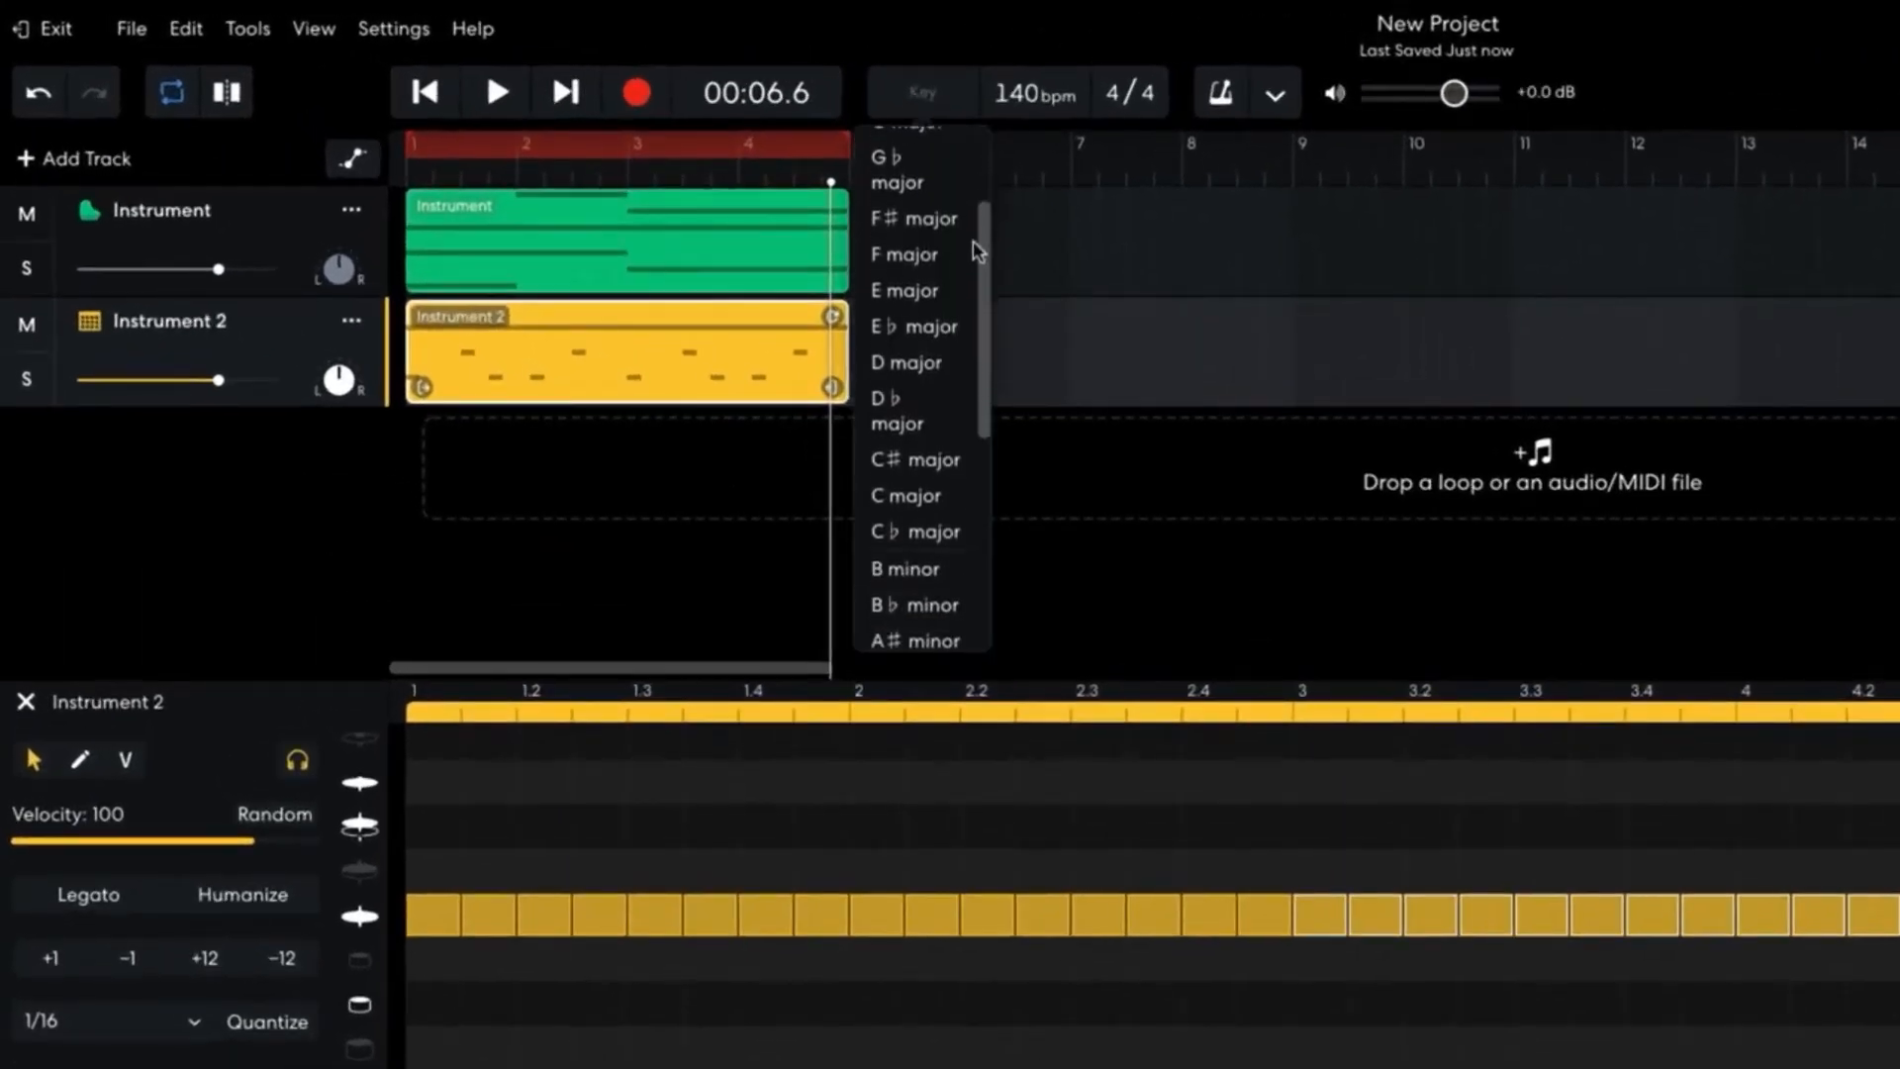
{"action": "left_click", "coordinate": [947, 504]}
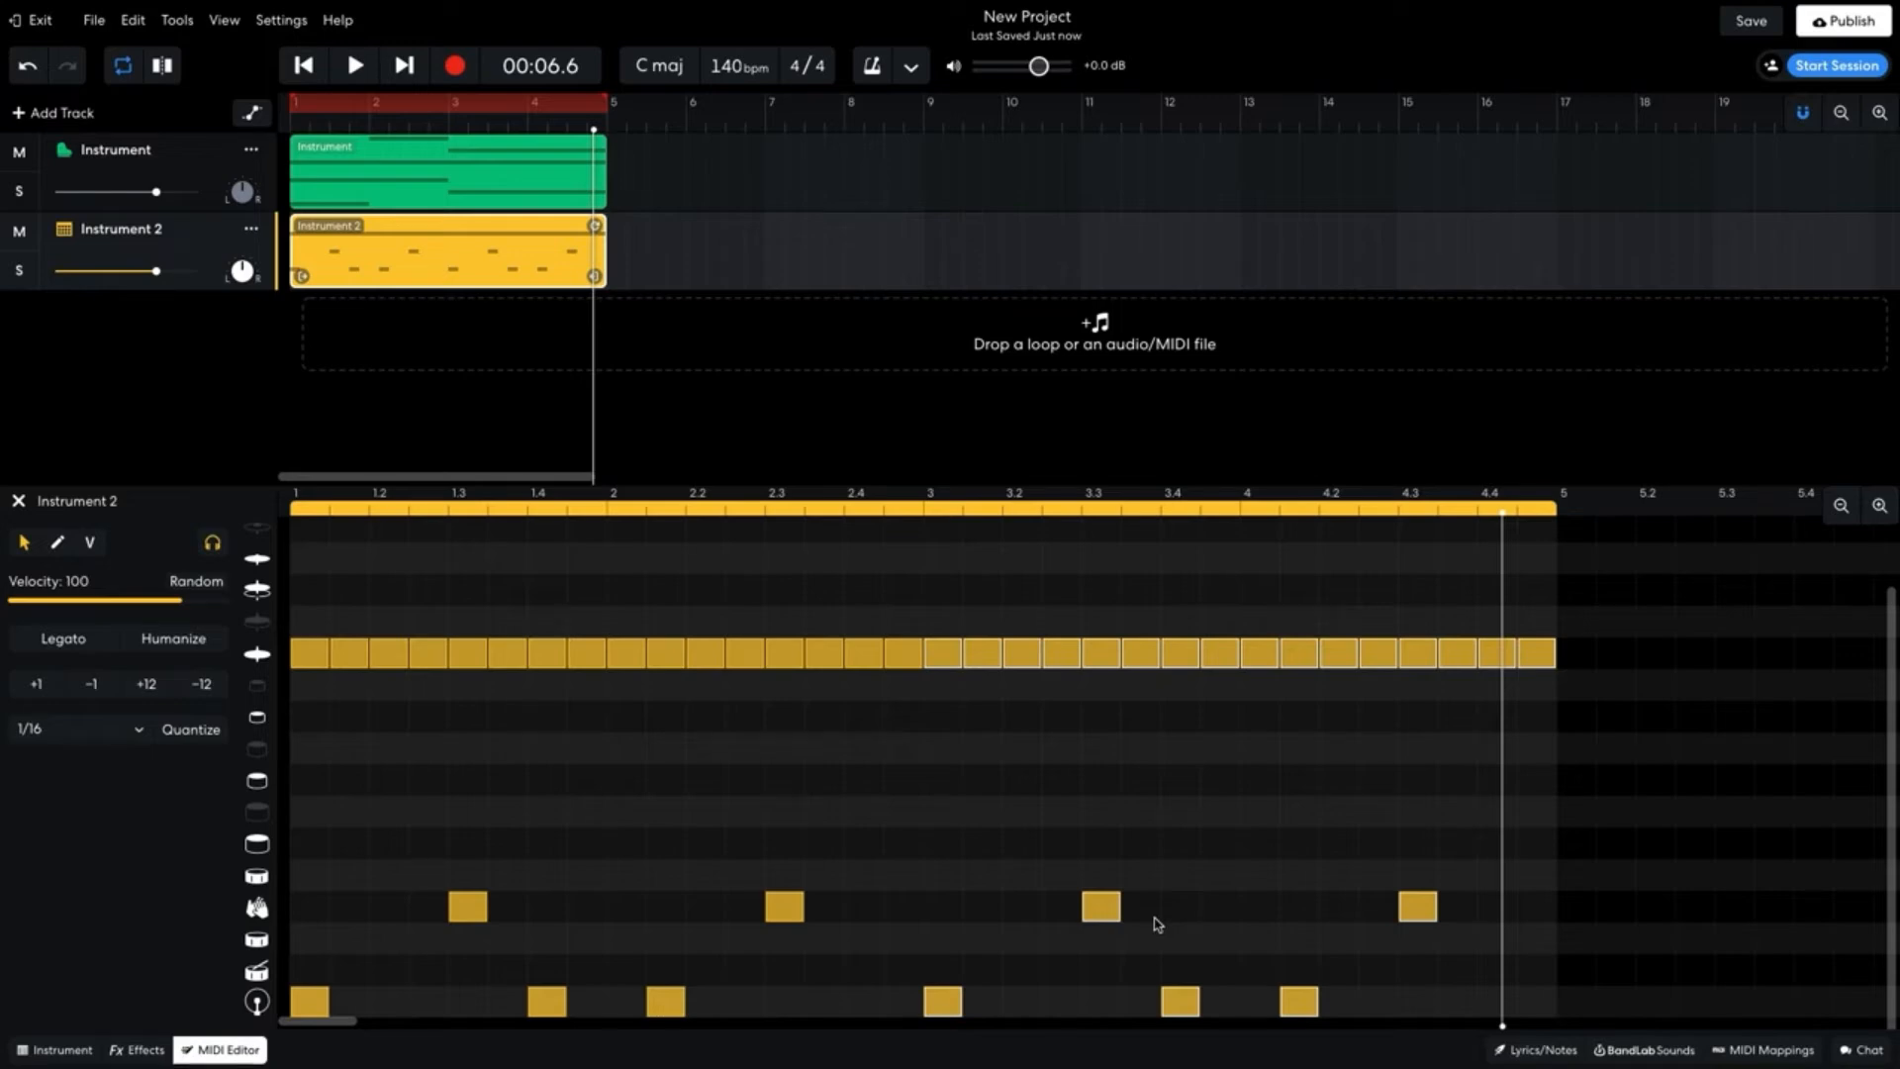
- Delete the hi-hat note at 2.4 from the drum region
{"action": "right_click", "coordinate": [857, 658]}
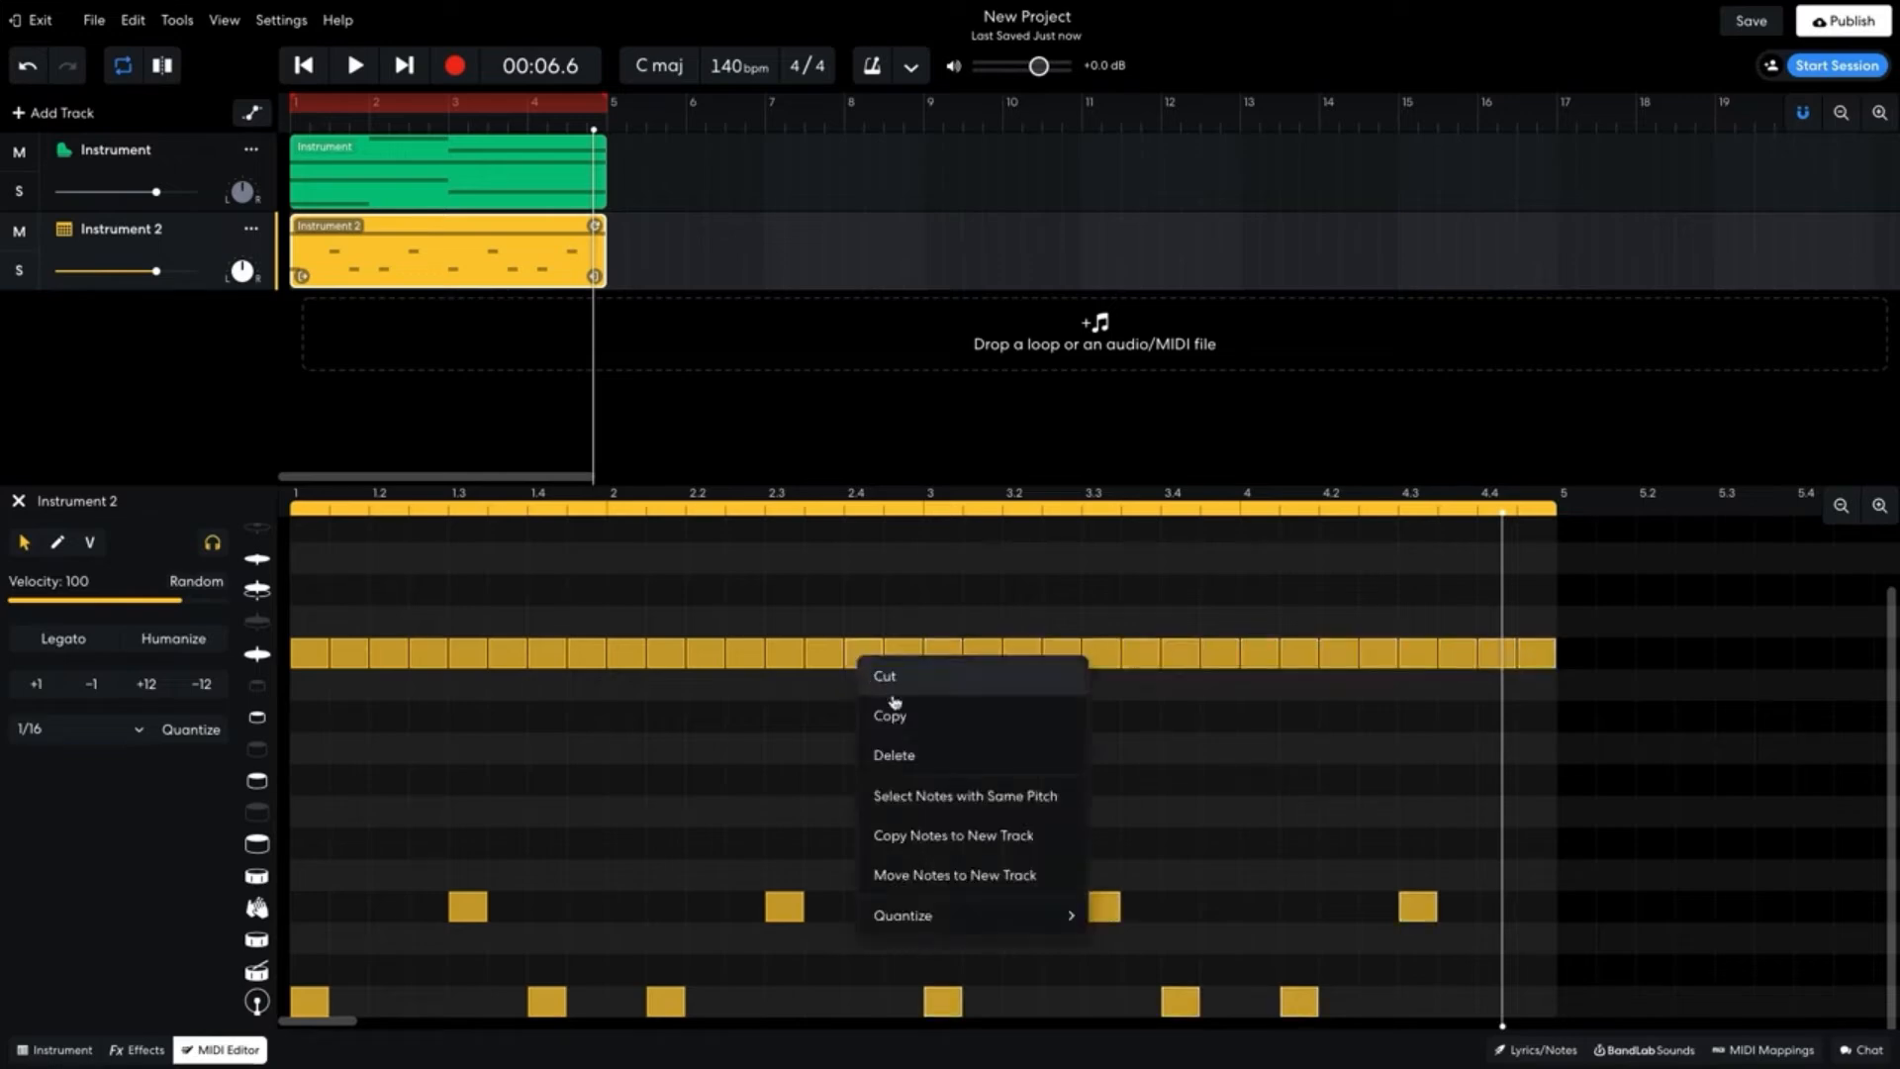
{"action": "left_click", "coordinate": [906, 754]}
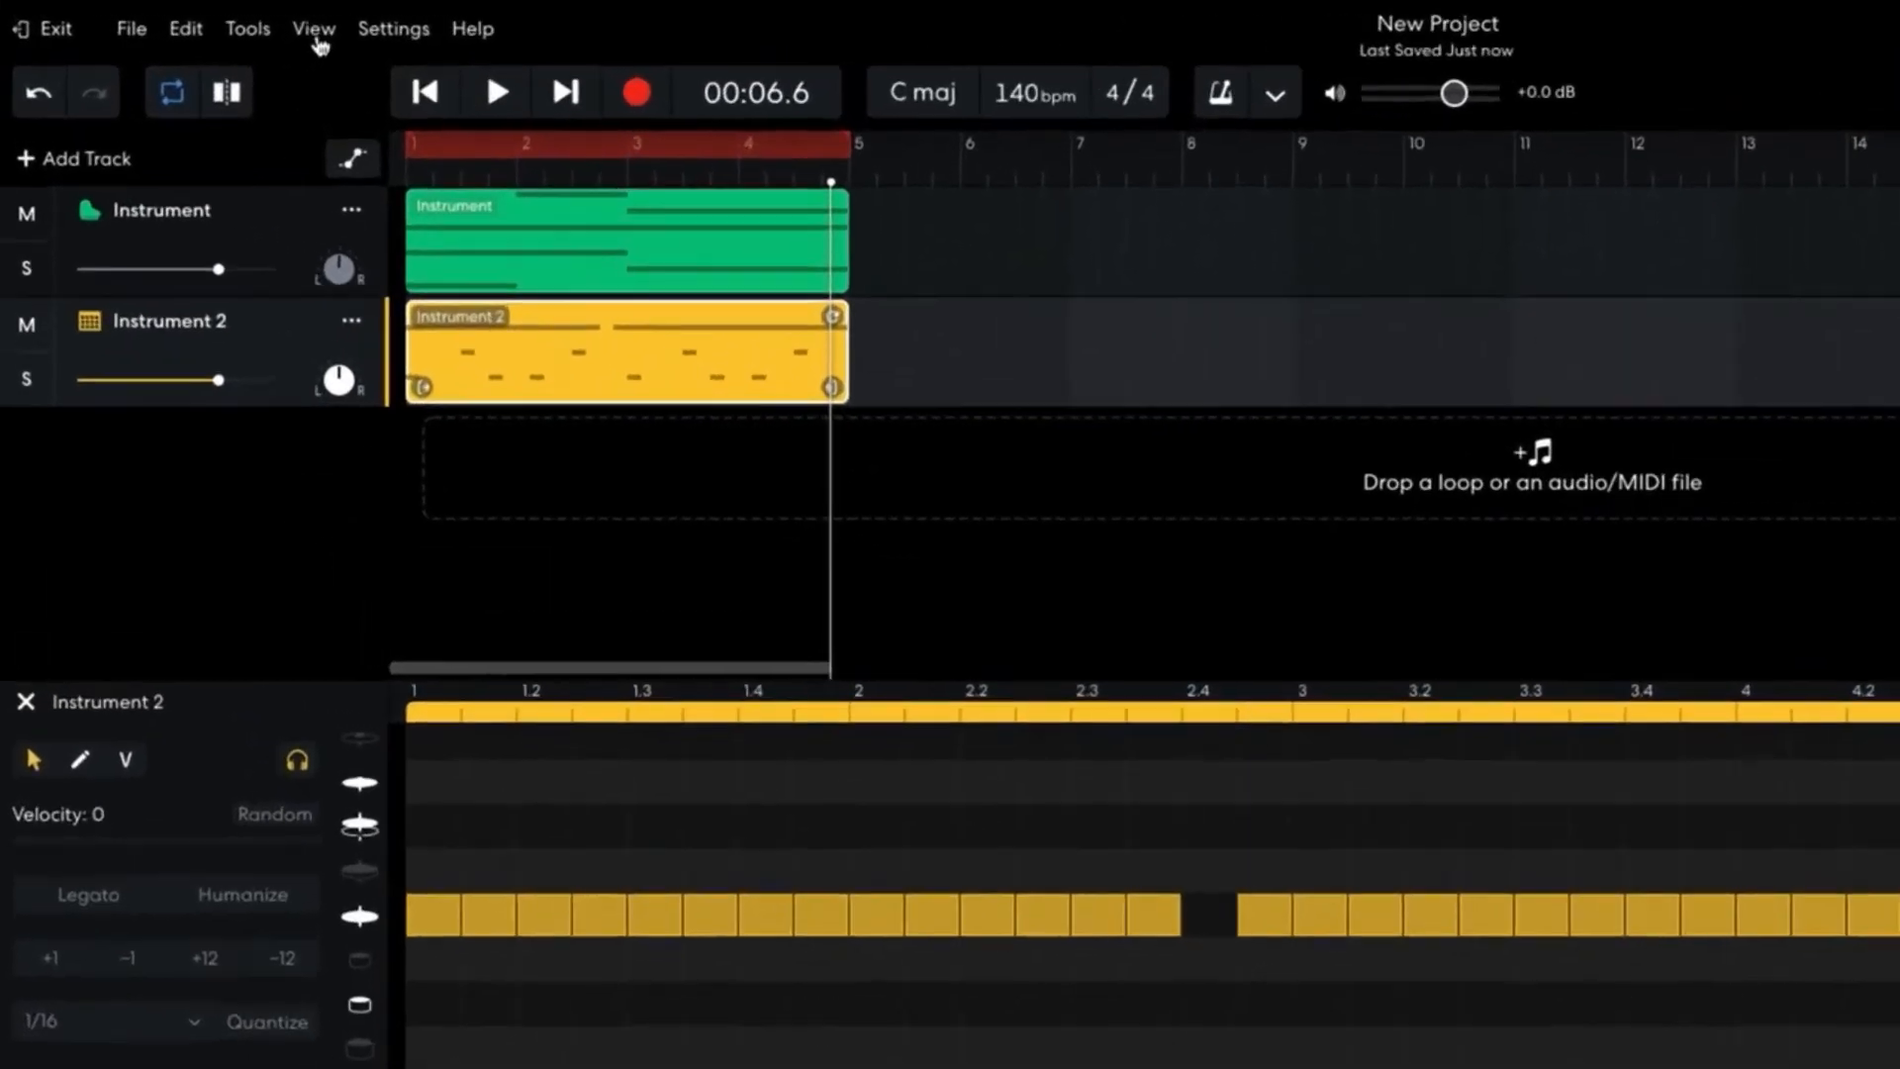
- Set the project's grid size to 1/32
{"action": "left_click", "coordinate": [224, 19]}
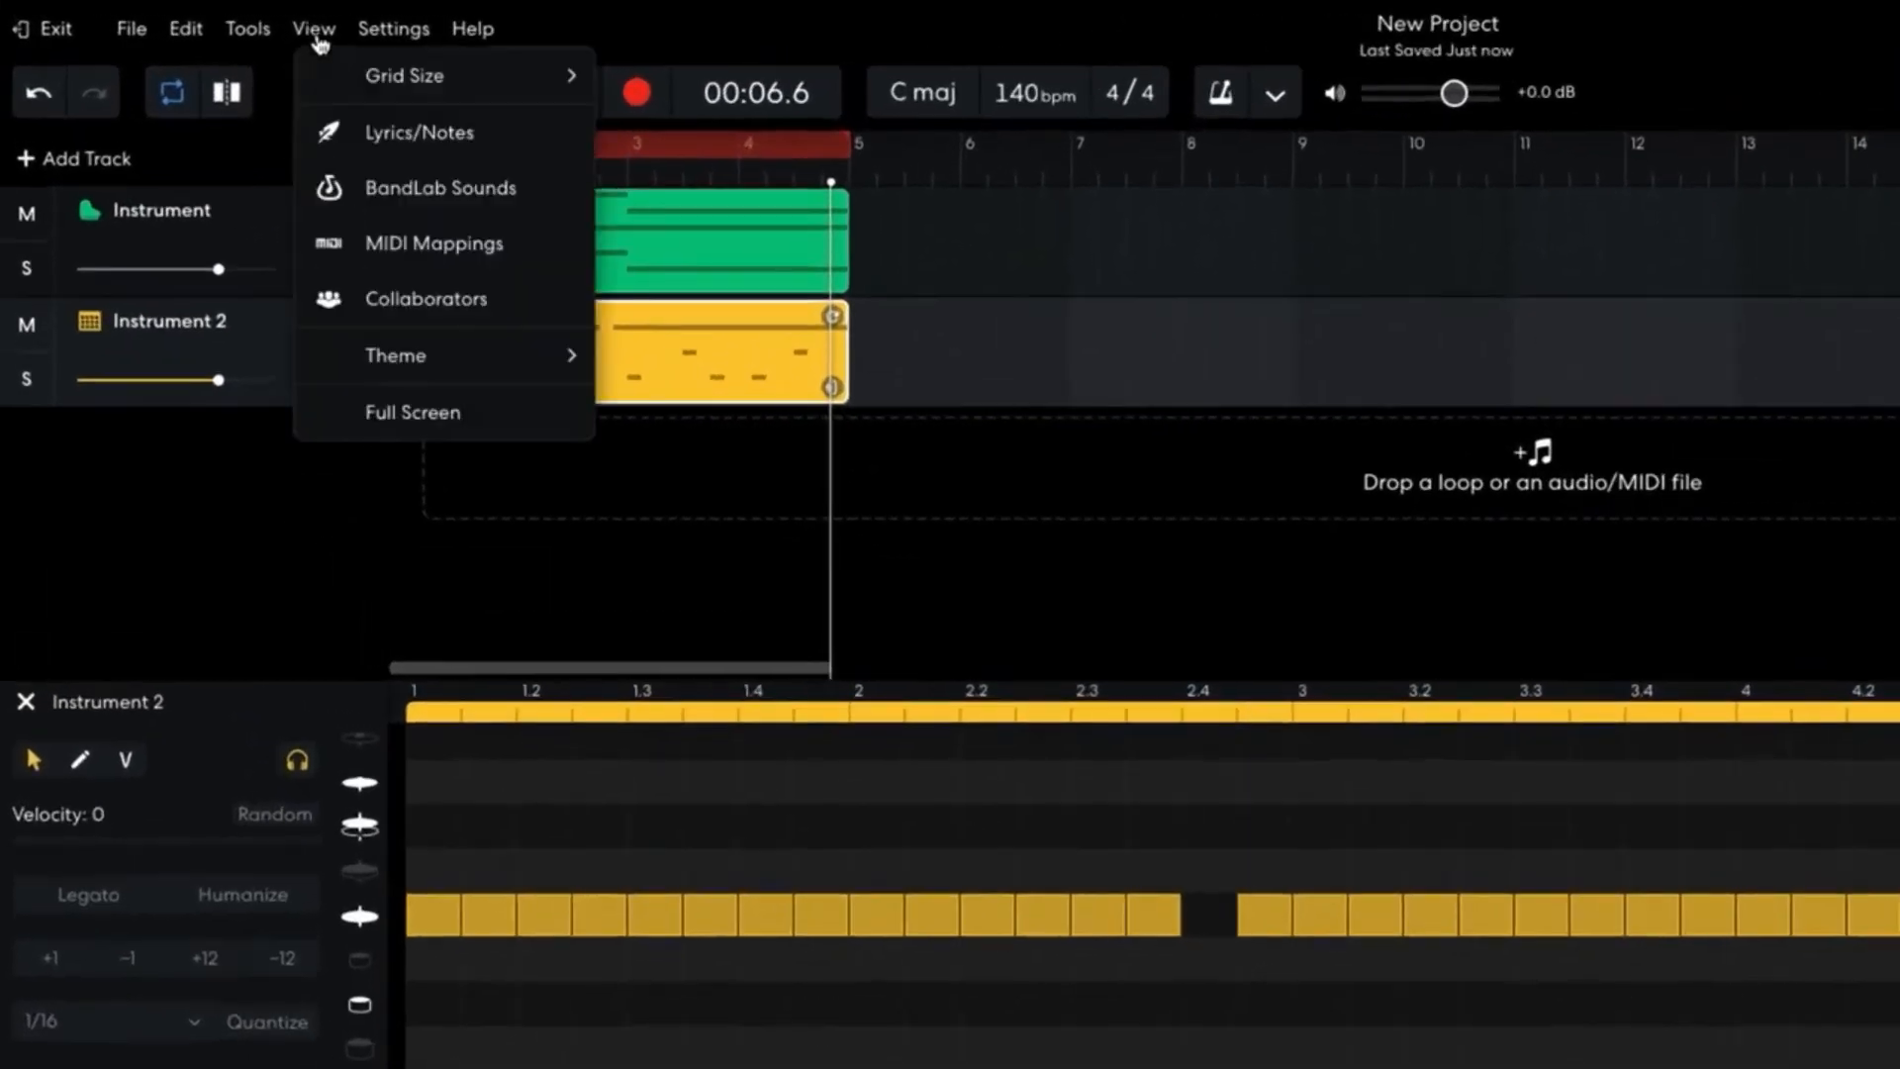
{"action": "mouse_move", "coordinate": [337, 79]}
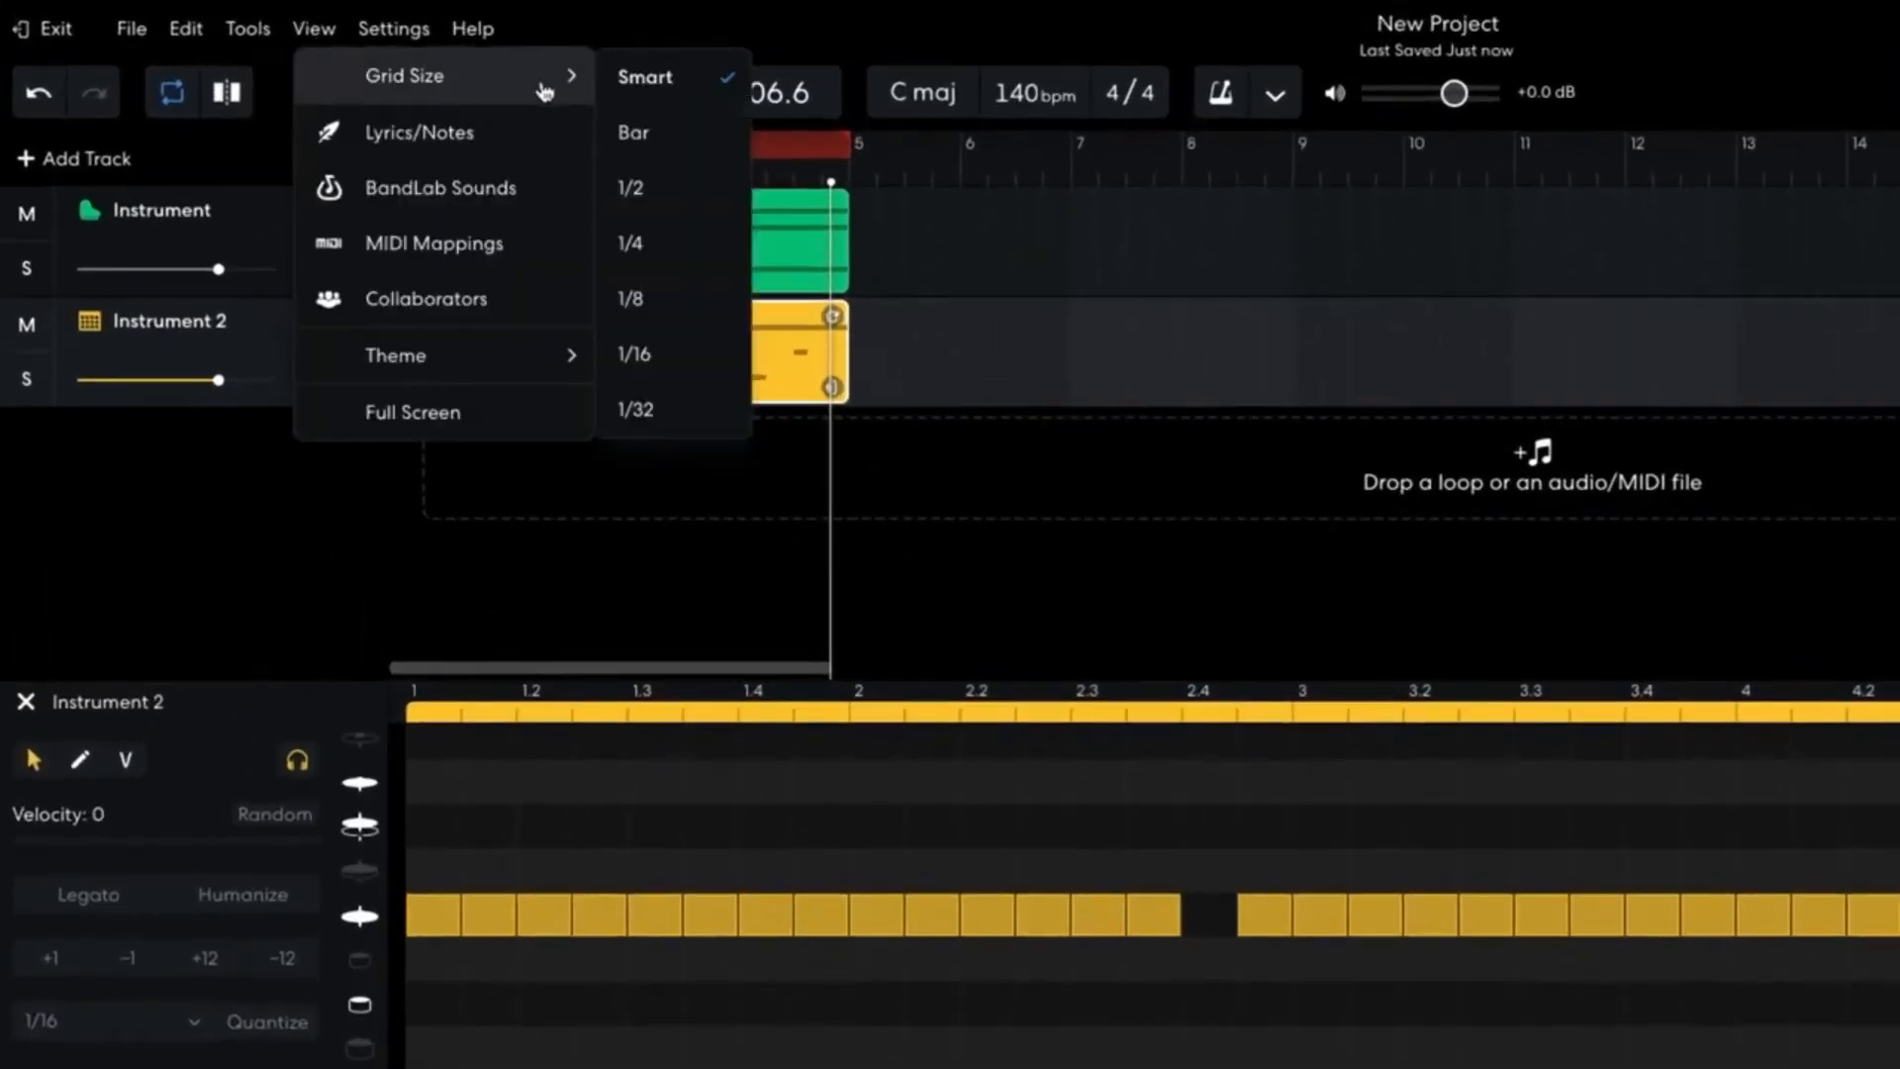
{"action": "left_click", "coordinate": [648, 411]}
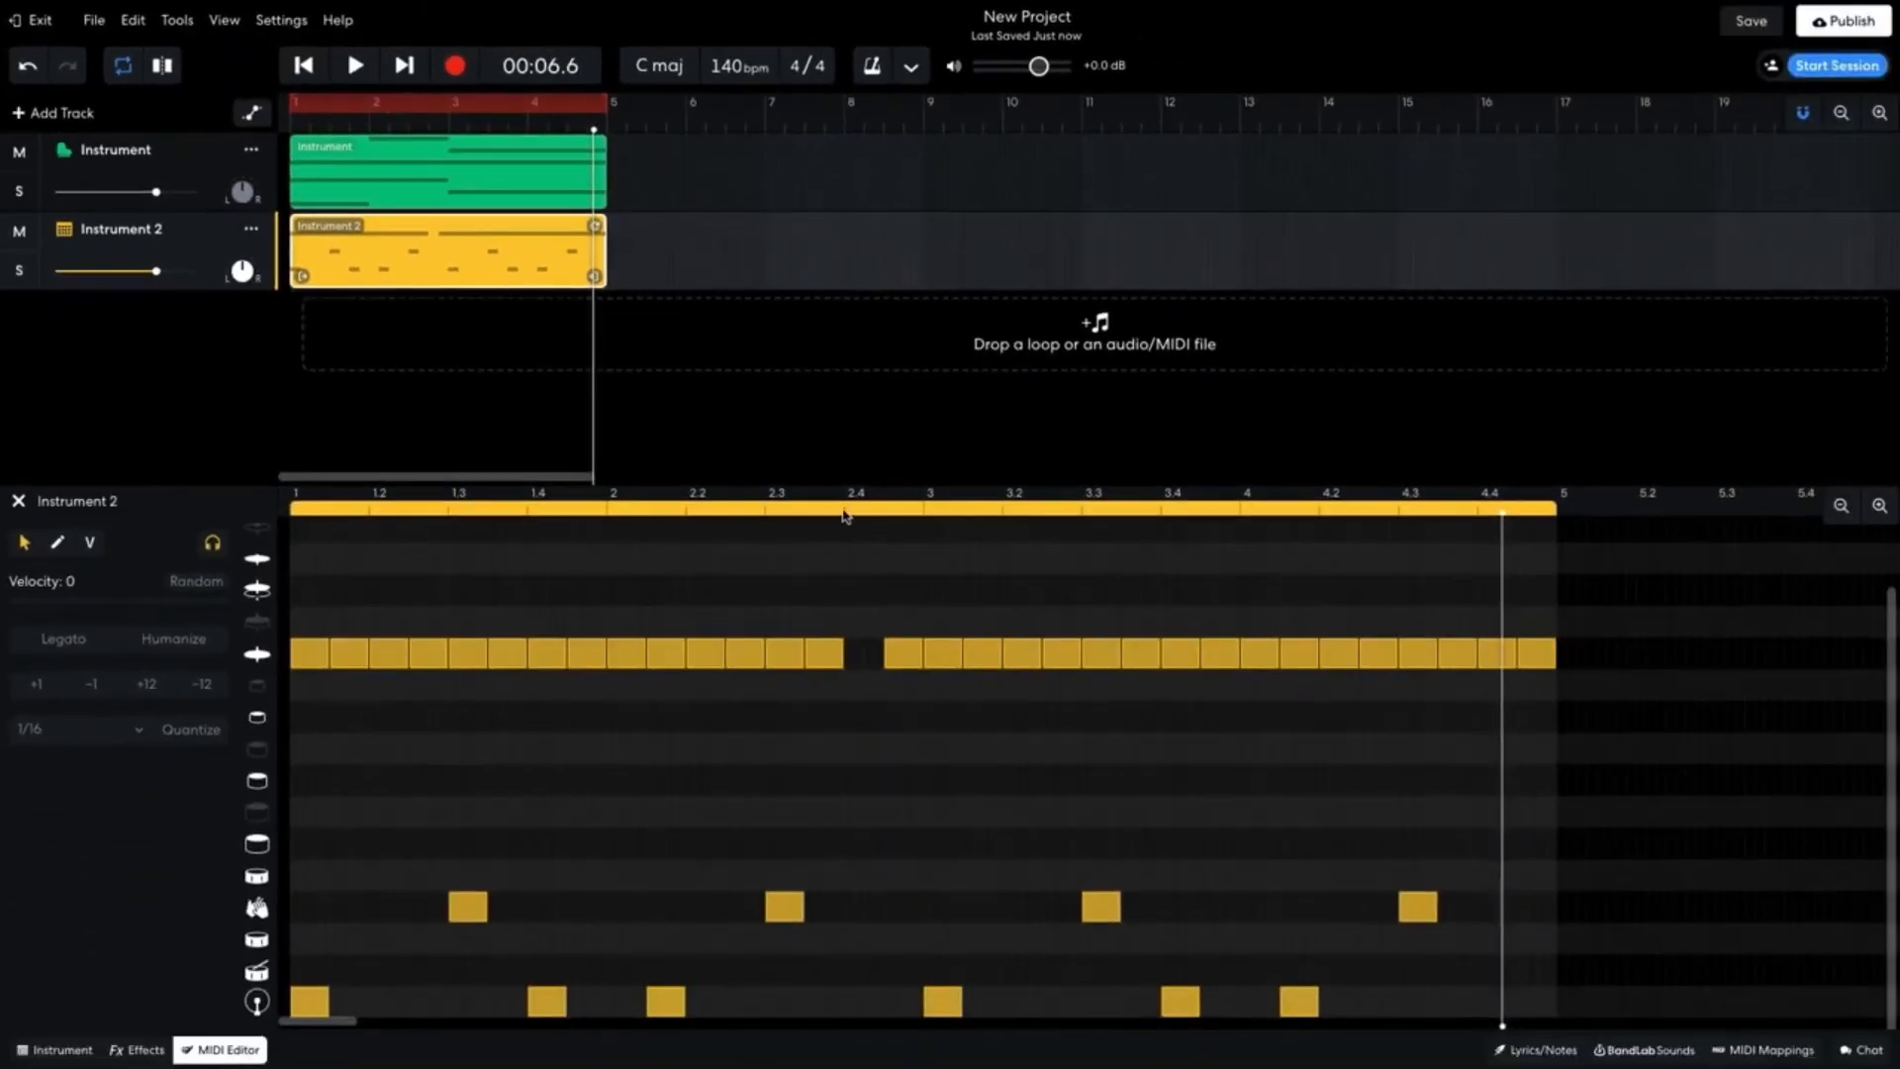
- Fill the hi-hat gap at 2.4 with four consecutive 1/32 notes and play the loop to hear the roll
{"action": "left_click", "coordinate": [844, 512]}
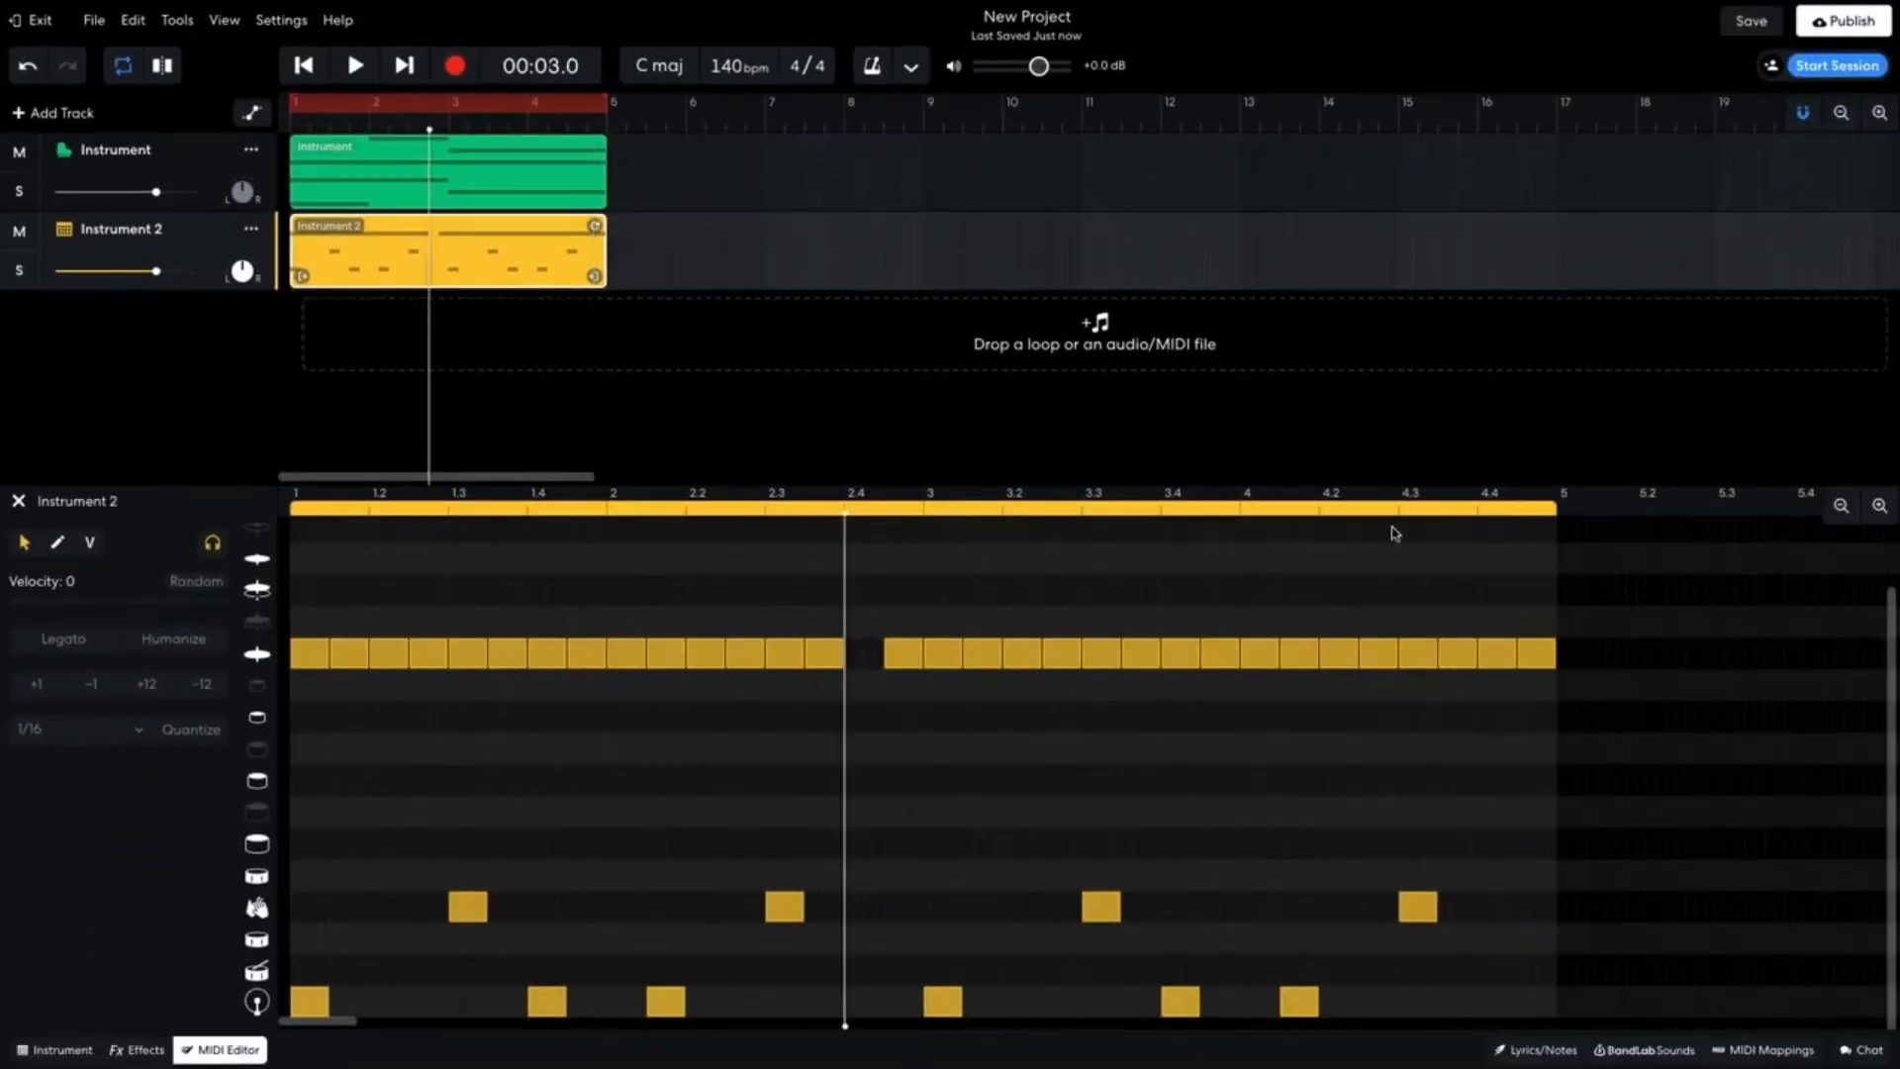
{"action": "left_click", "coordinate": [1880, 507]}
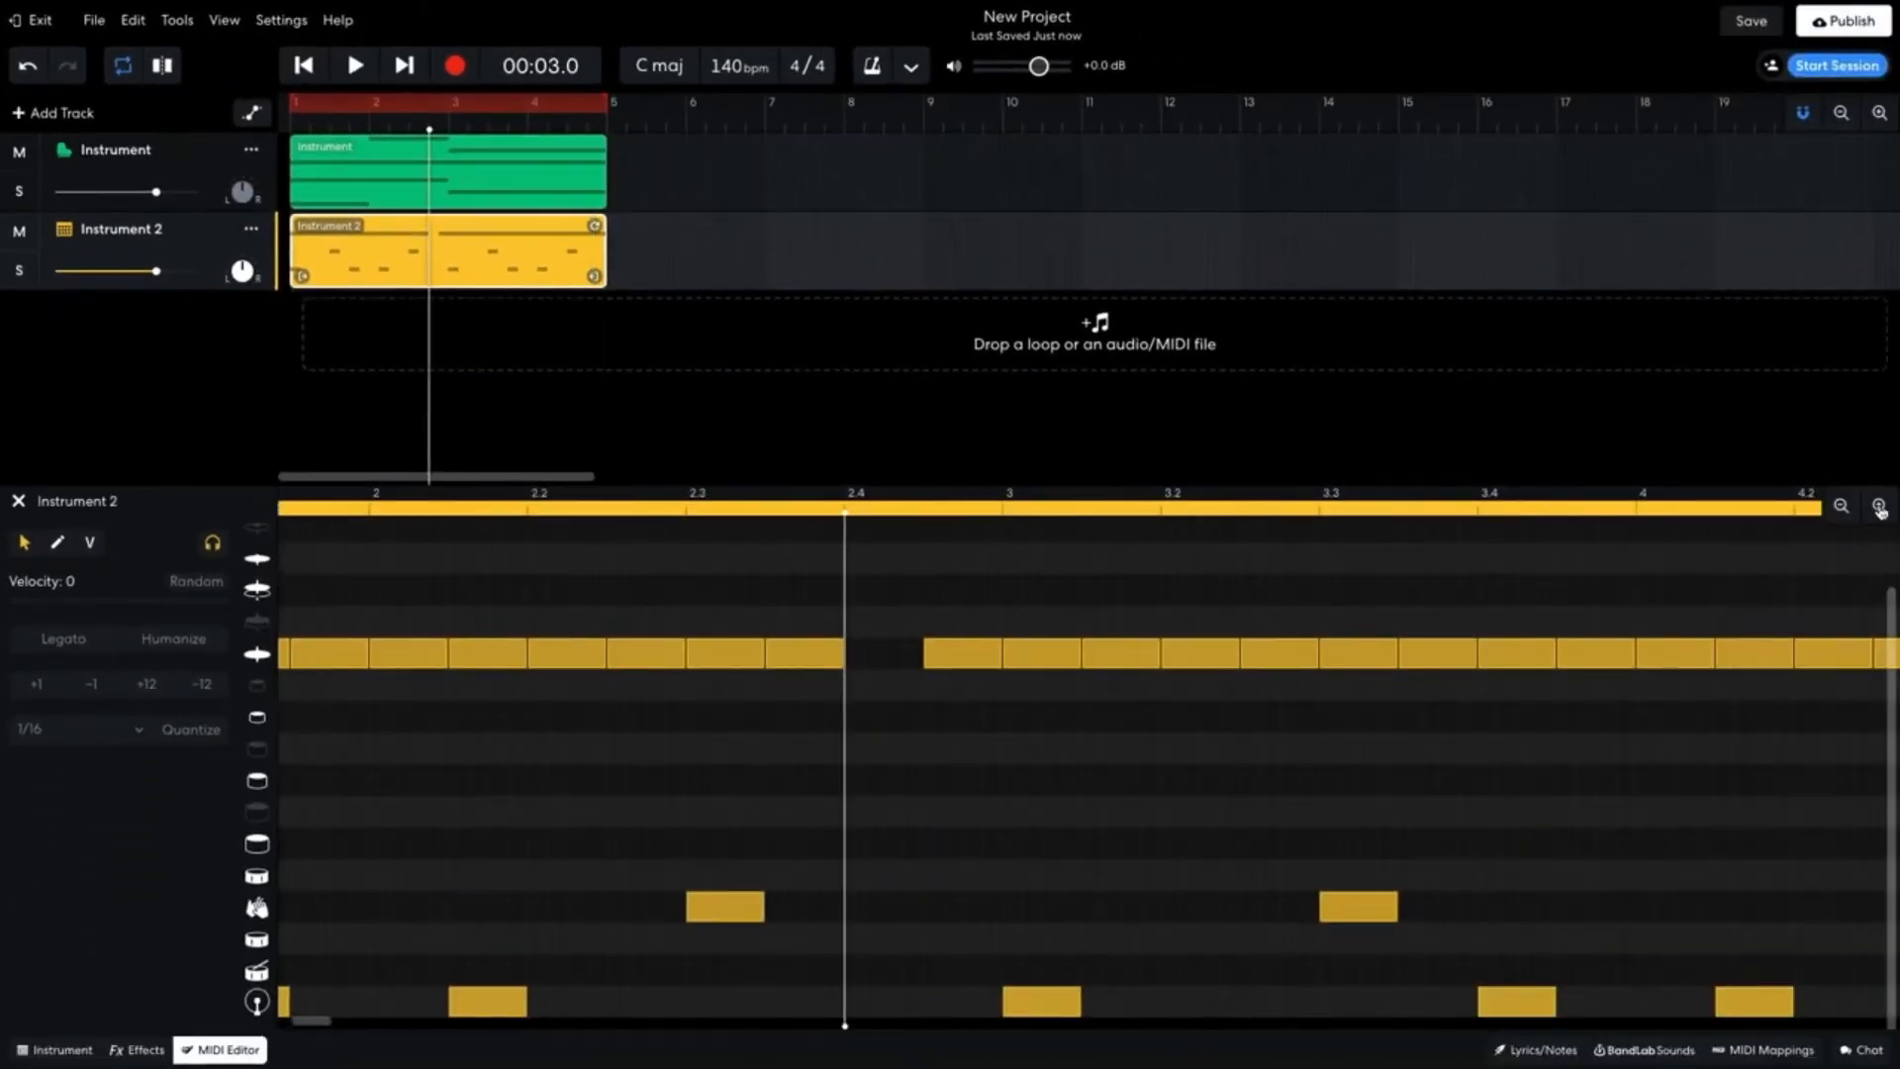
{"action": "left_click", "coordinate": [1879, 506]}
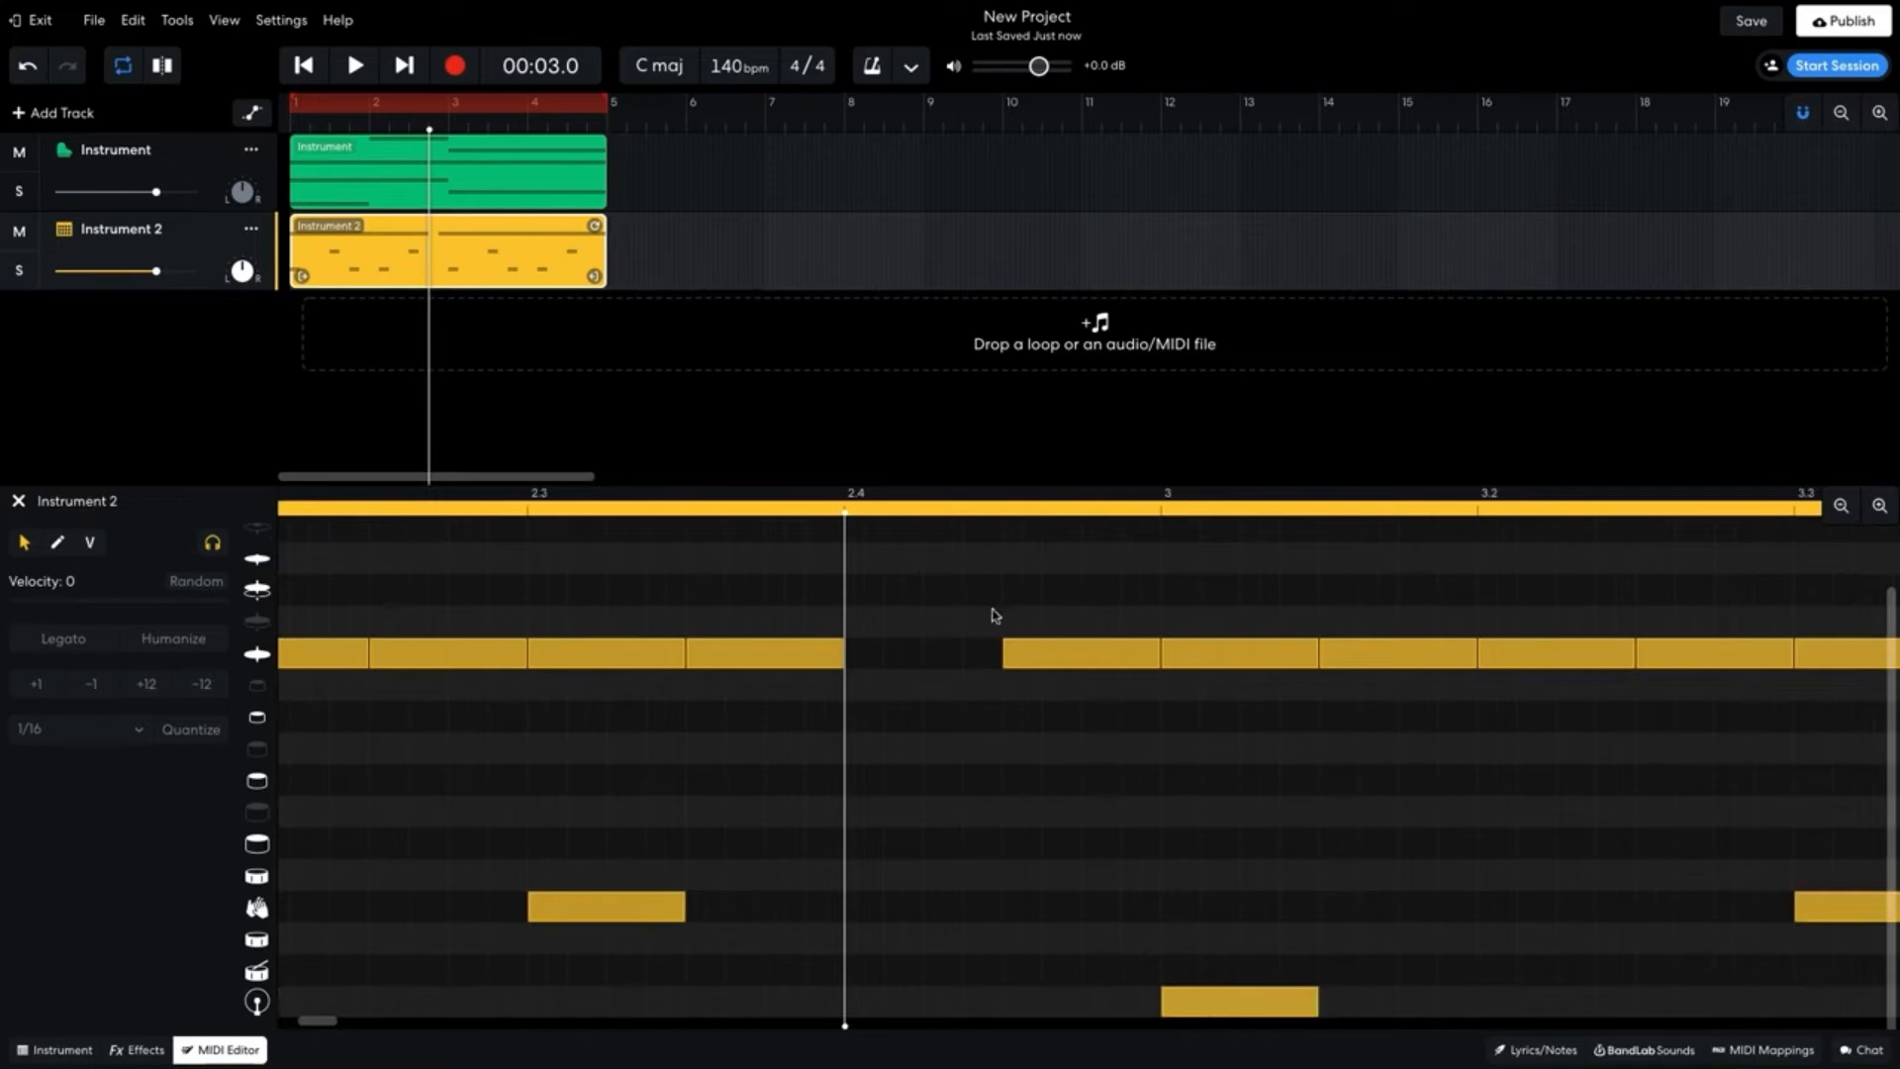
{"action": "left_click", "coordinate": [870, 655]}
{"action": "left_click", "coordinate": [905, 658]}
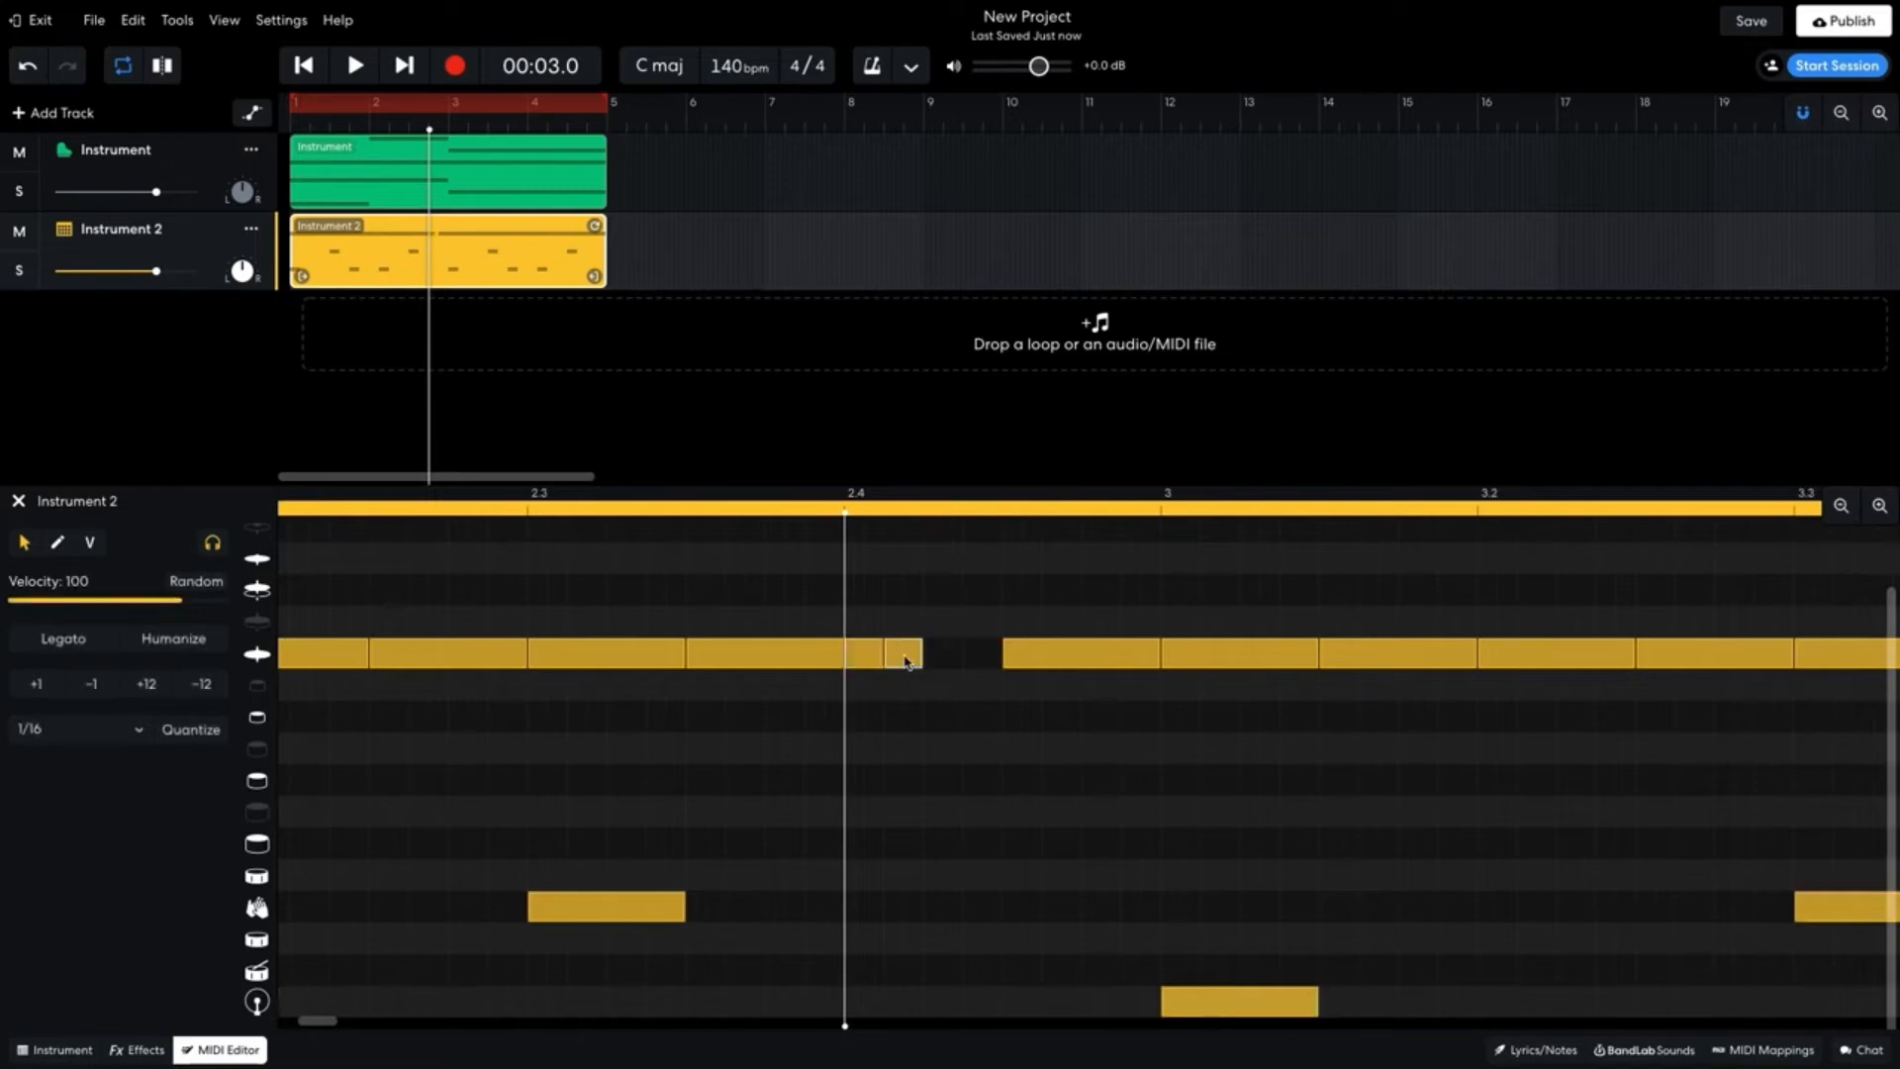
{"action": "left_click", "coordinate": [943, 657]}
{"action": "left_click", "coordinate": [981, 657]}
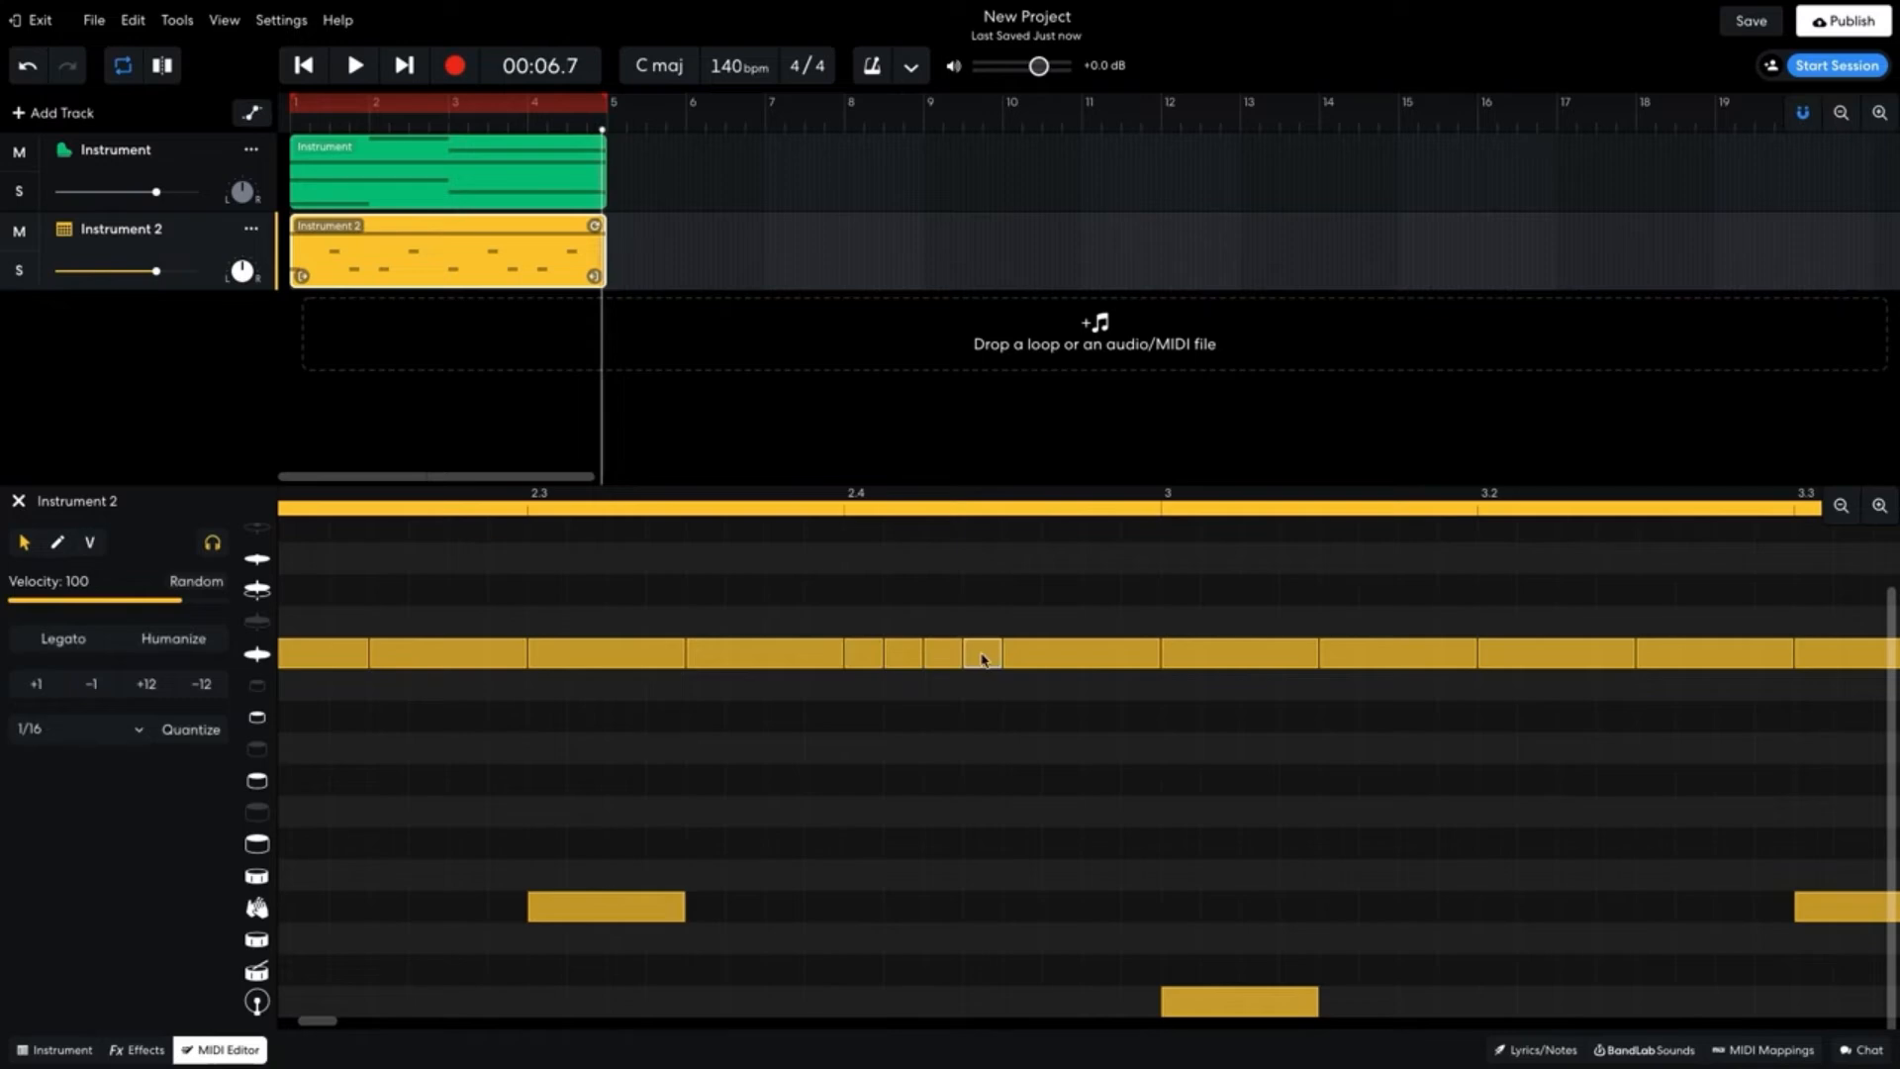
{"action": "key", "text": "space"}
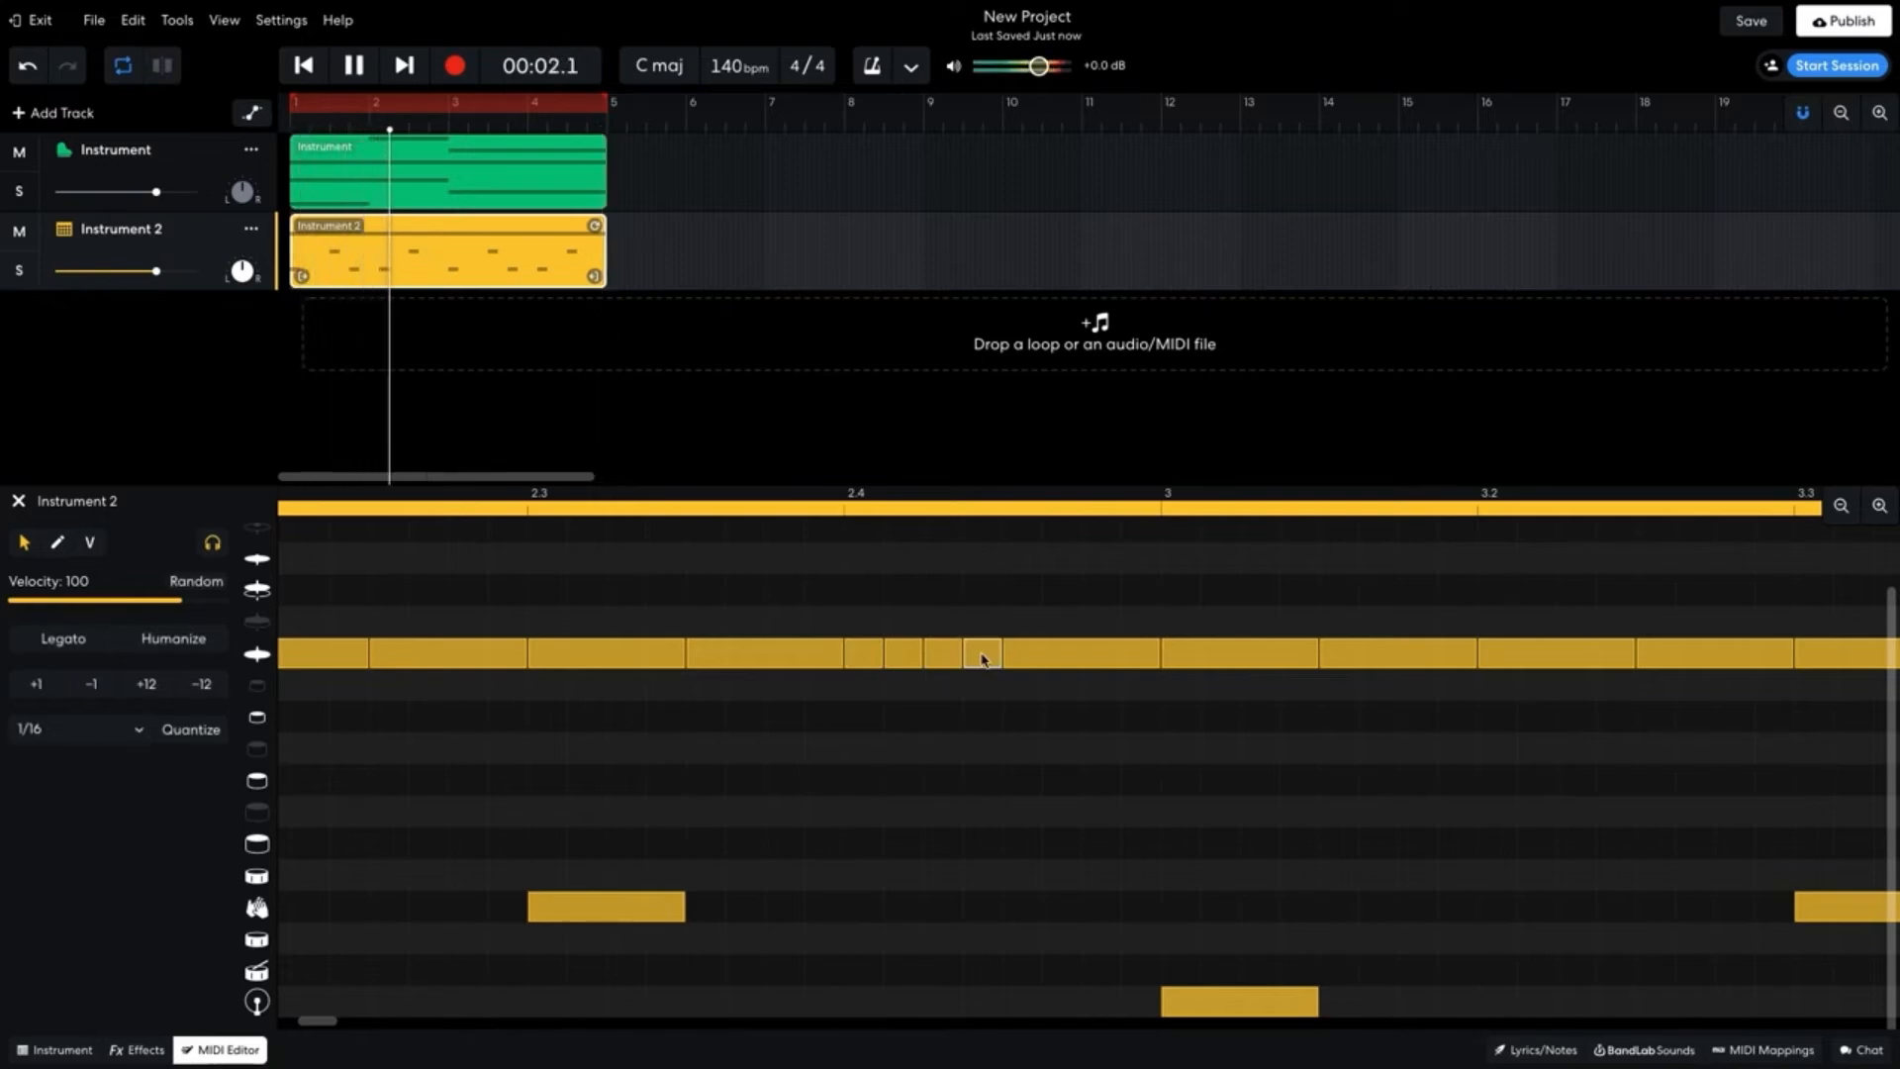
{"action": "key", "text": "space"}
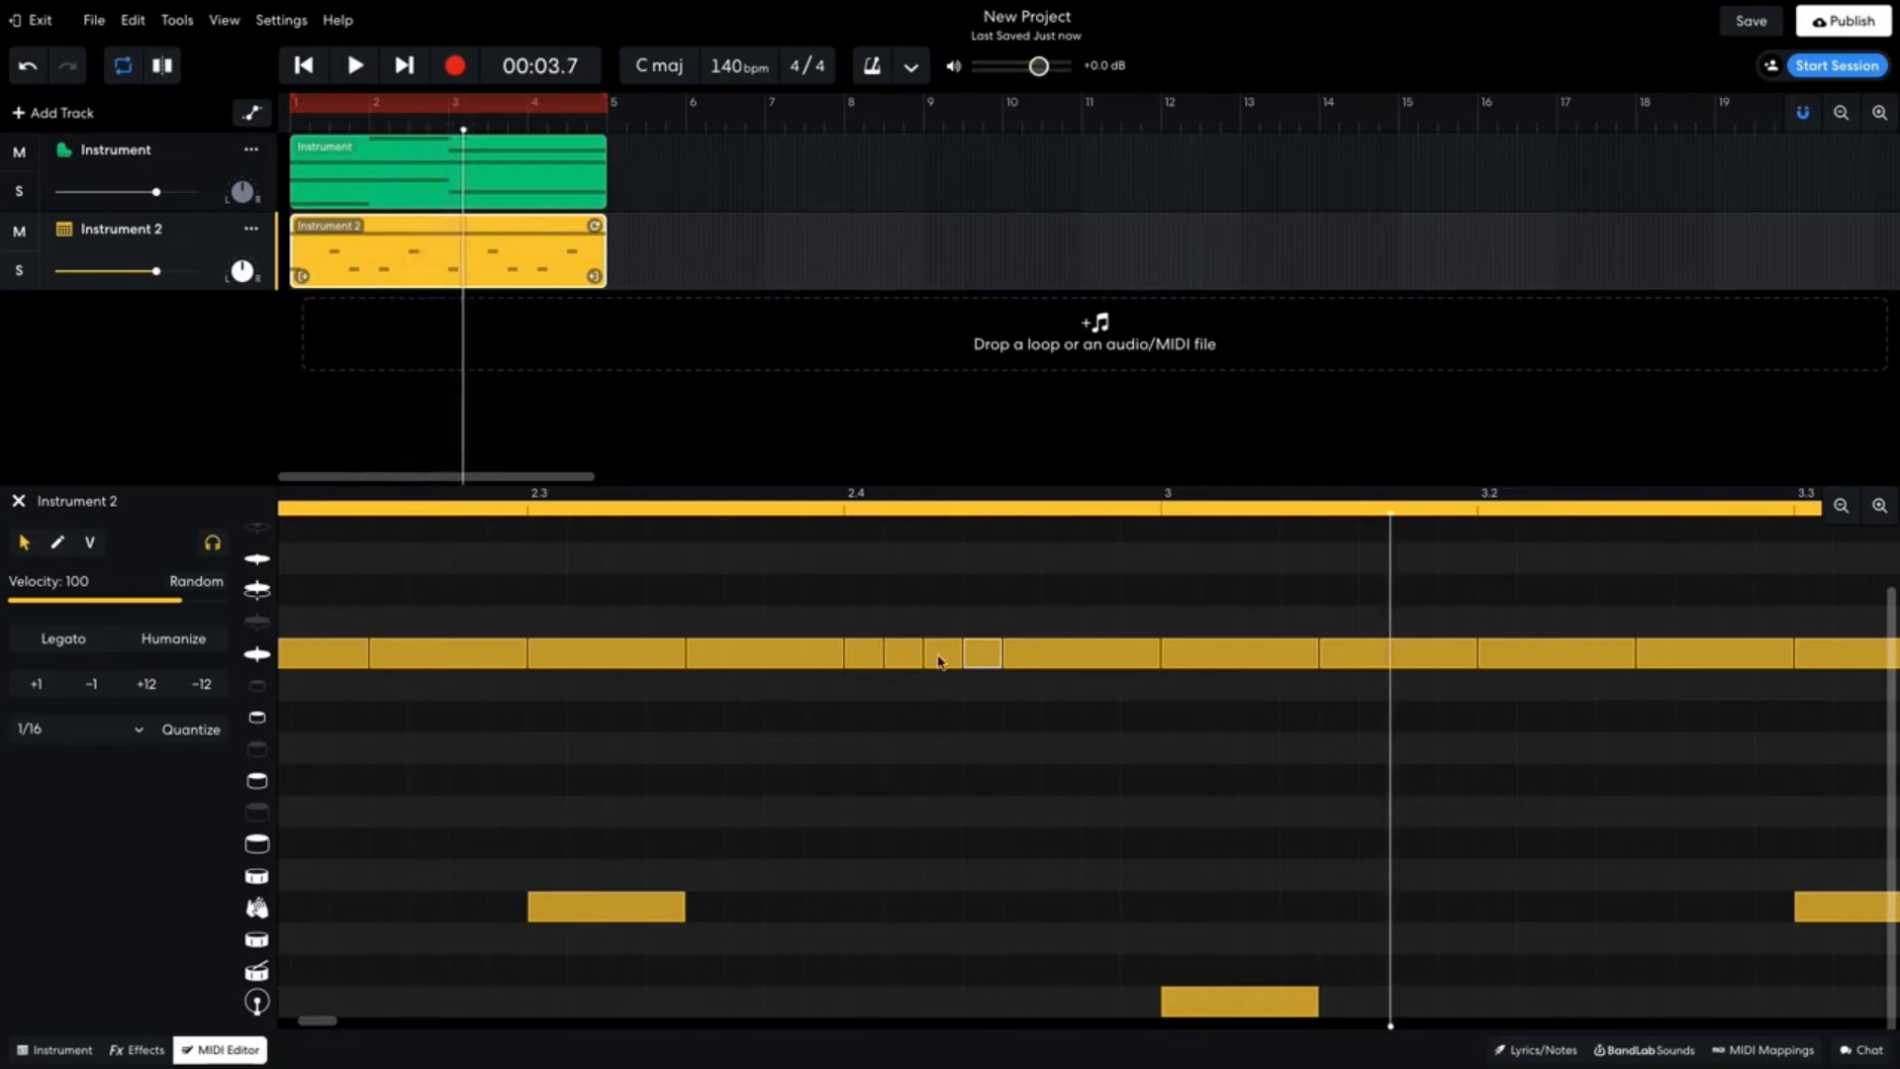
- Lower the velocity of the second and fourth notes of the hi-hat roll to about 81 and play it back
{"action": "left_click", "coordinate": [901, 657]}
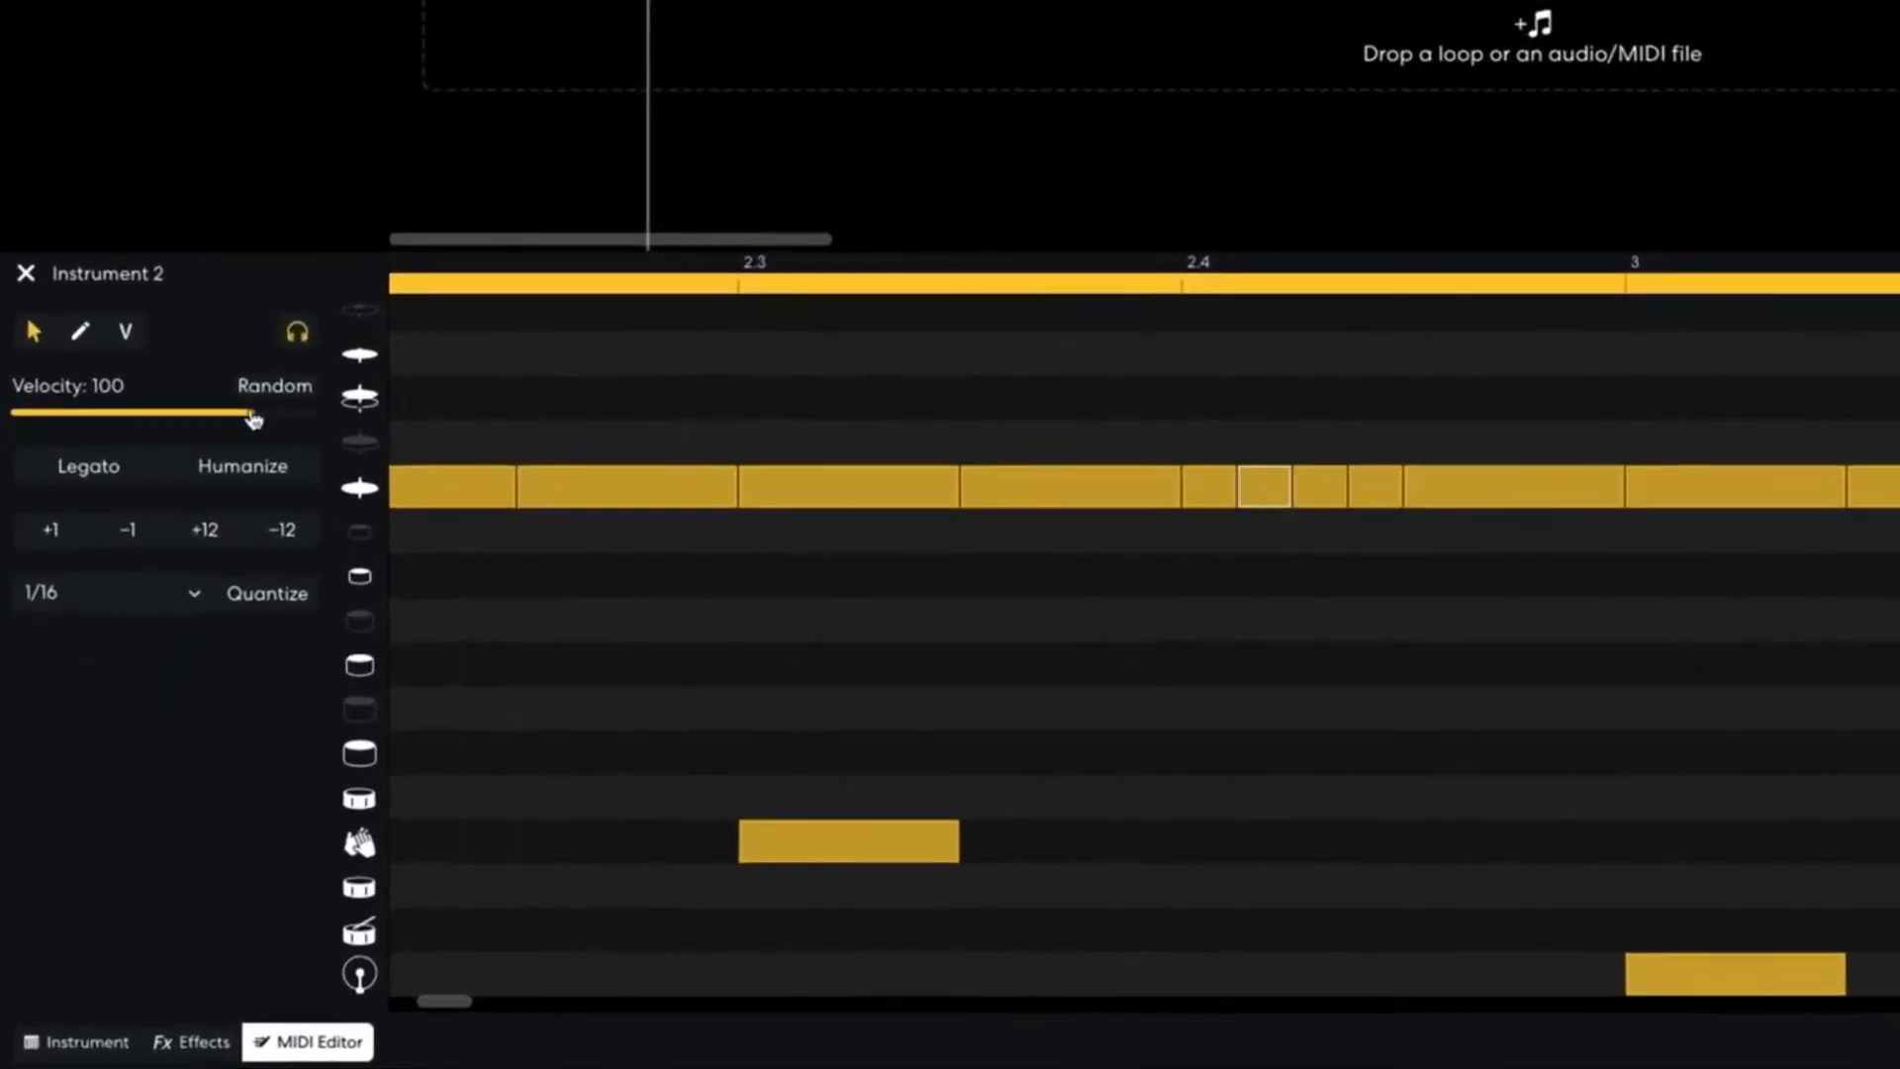
{"action": "left_click_drag", "start_coordinate": [253, 420], "coordinate": [222, 419]}
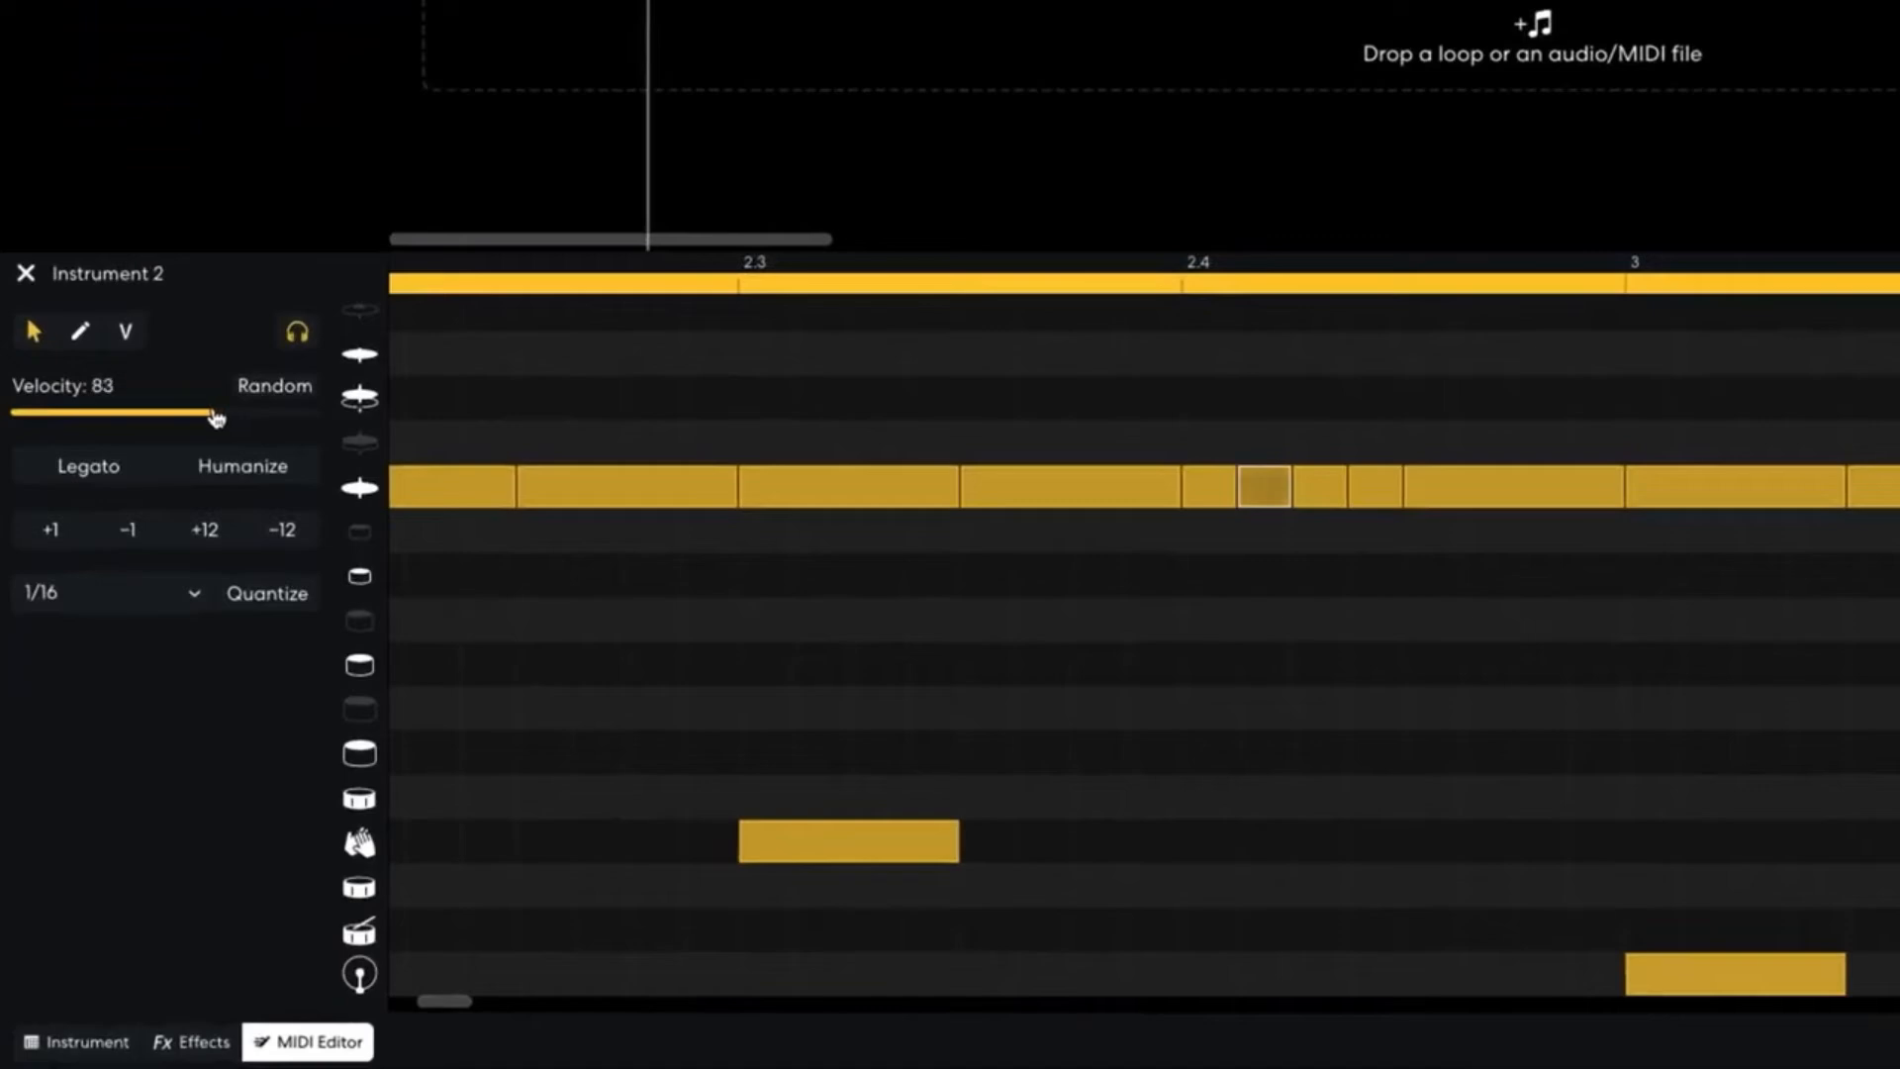
{"action": "left_click", "coordinate": [1352, 486]}
{"action": "left_click_drag", "start_coordinate": [255, 416], "coordinate": [216, 421]}
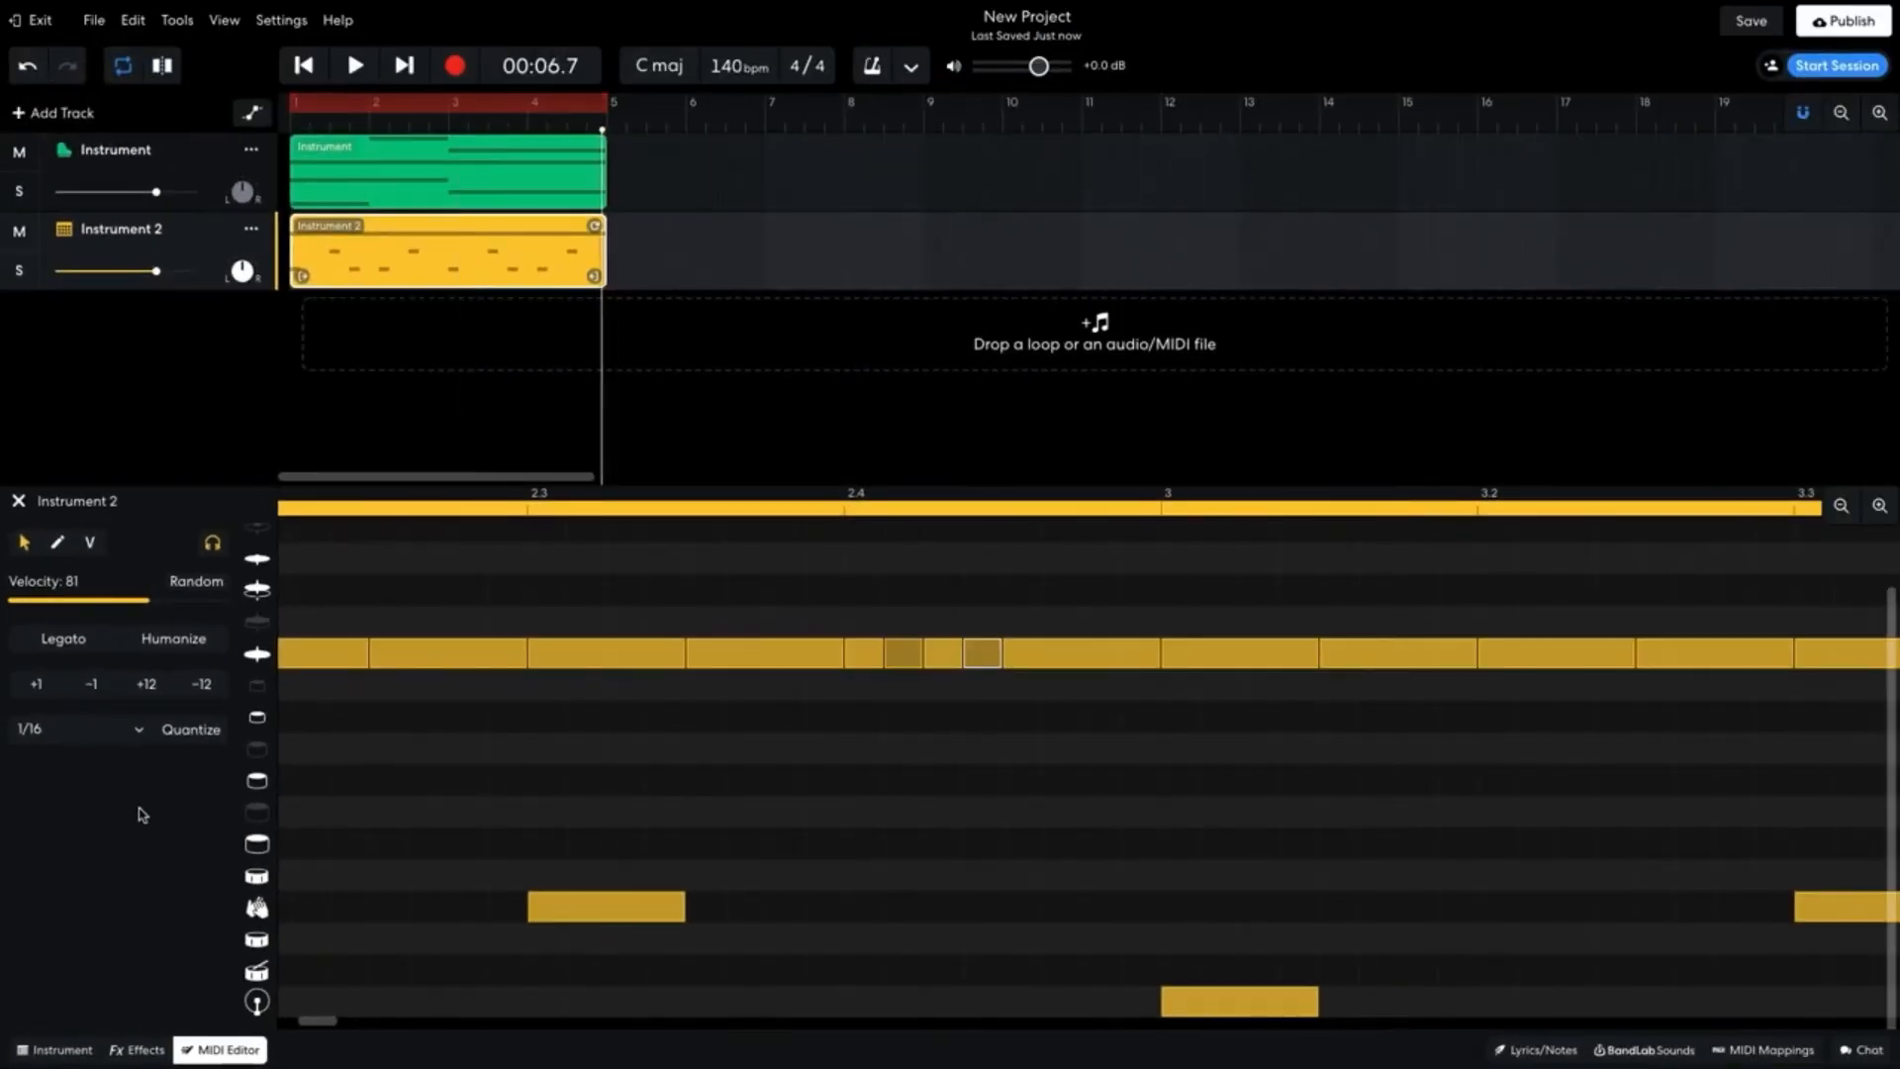
{"action": "key", "text": "space"}
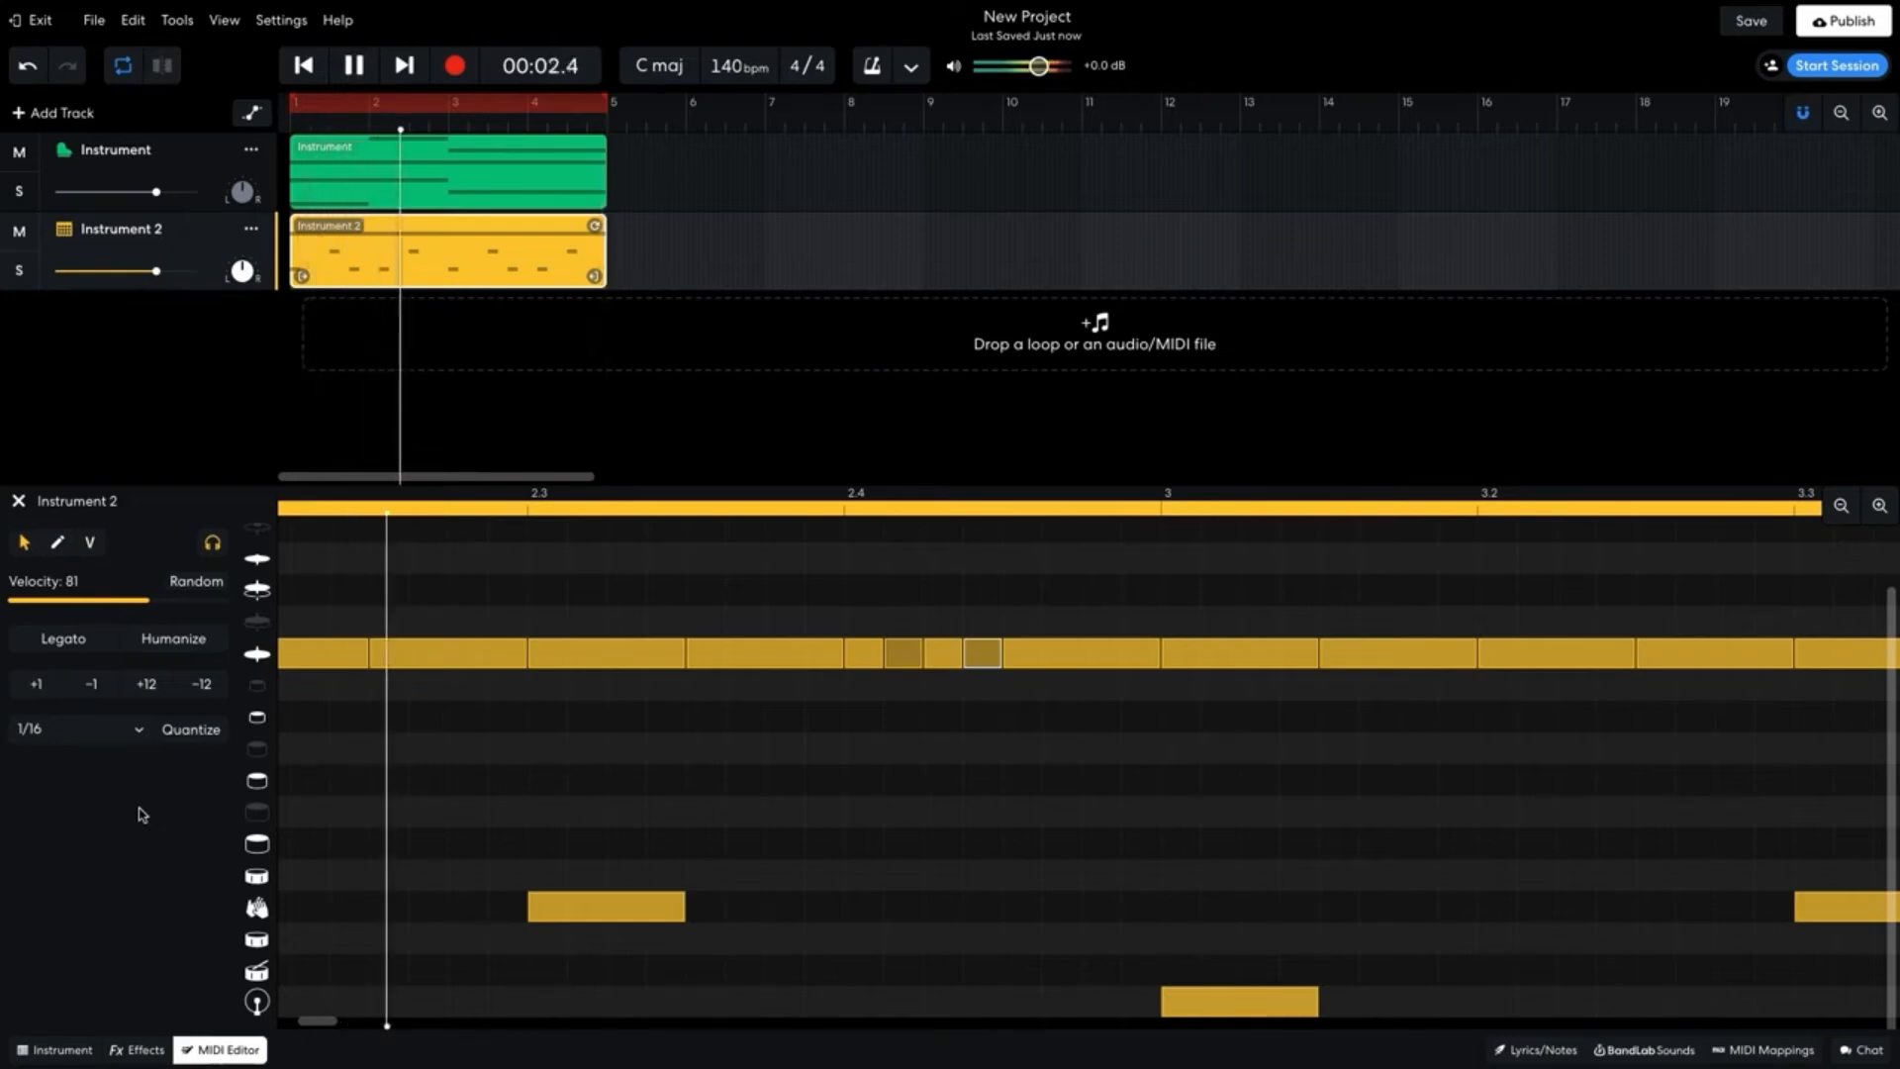
{"action": "key", "text": "space"}
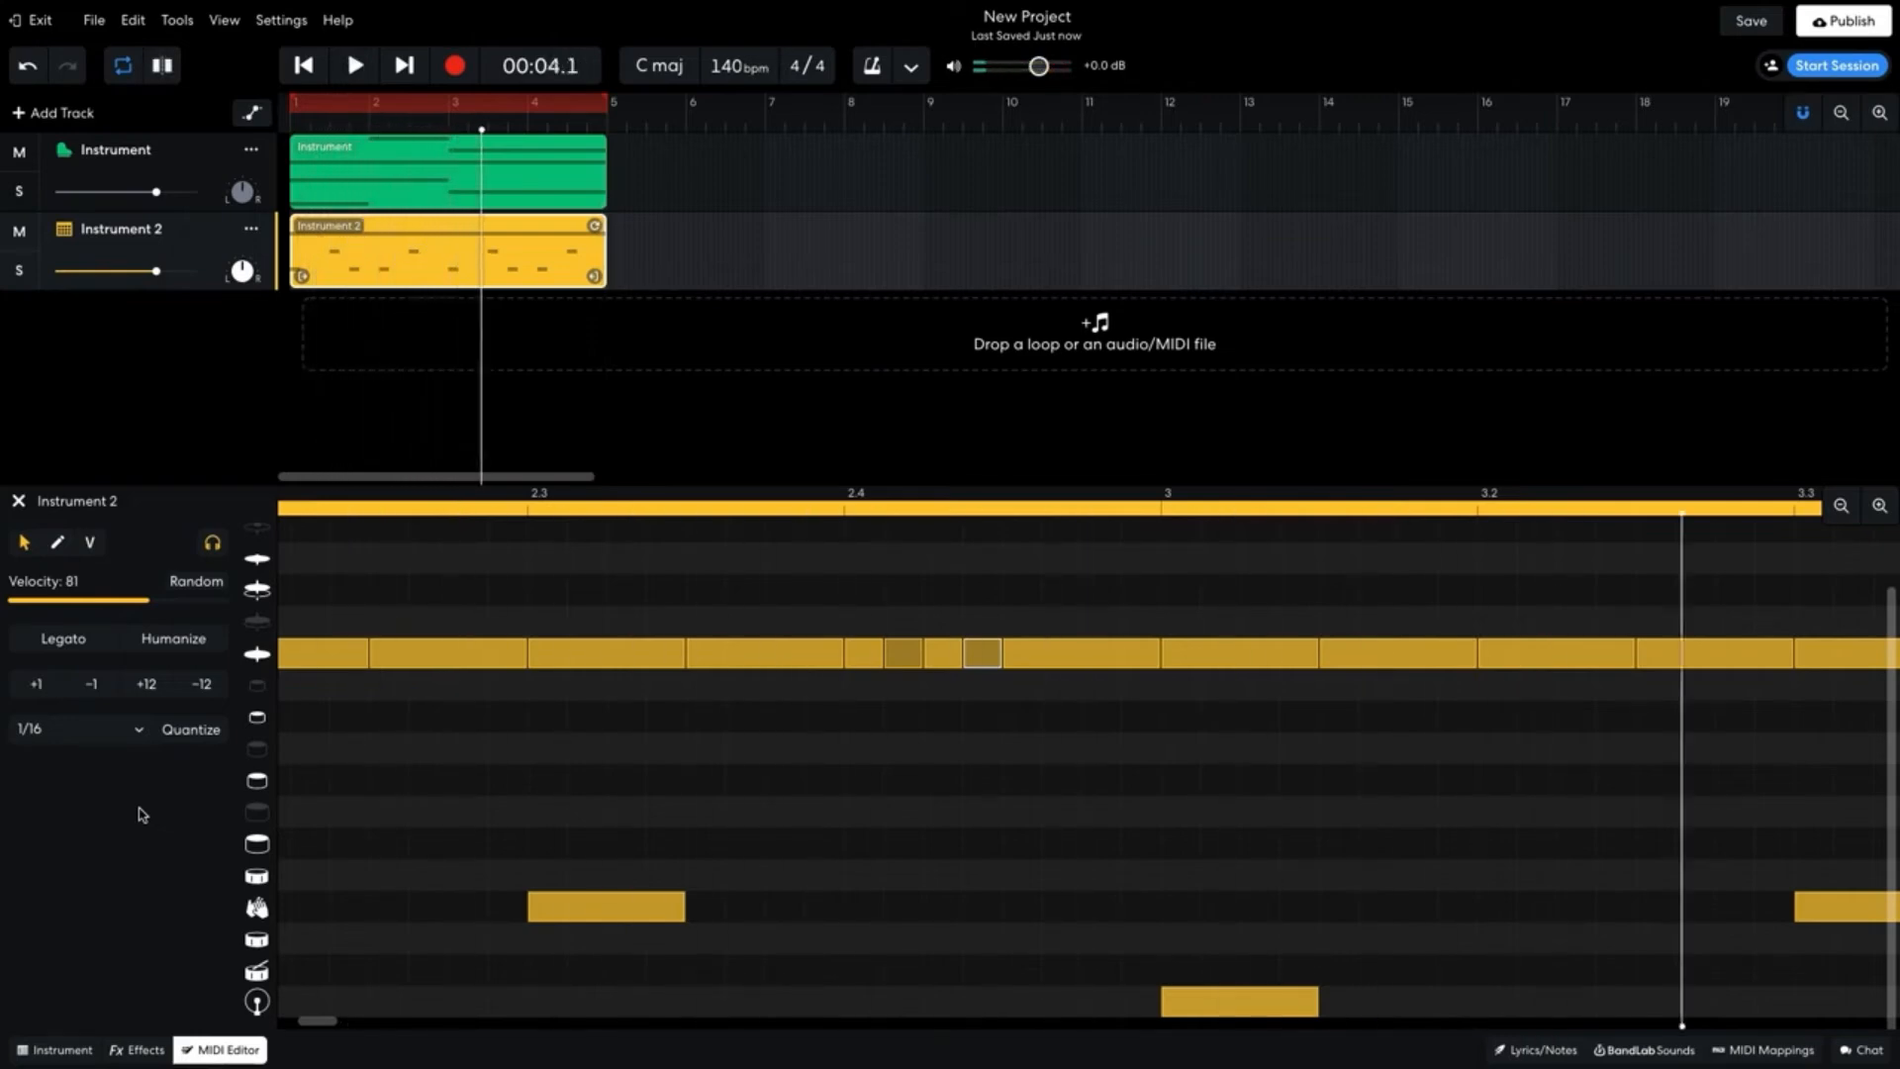
- Select all four notes of the hi-hat roll at 2.4 and copy them
{"action": "left_click", "coordinate": [869, 755]}
{"action": "left_click_drag", "start_coordinate": [877, 628], "coordinate": [992, 735]}
{"action": "right_click", "coordinate": [859, 655]}
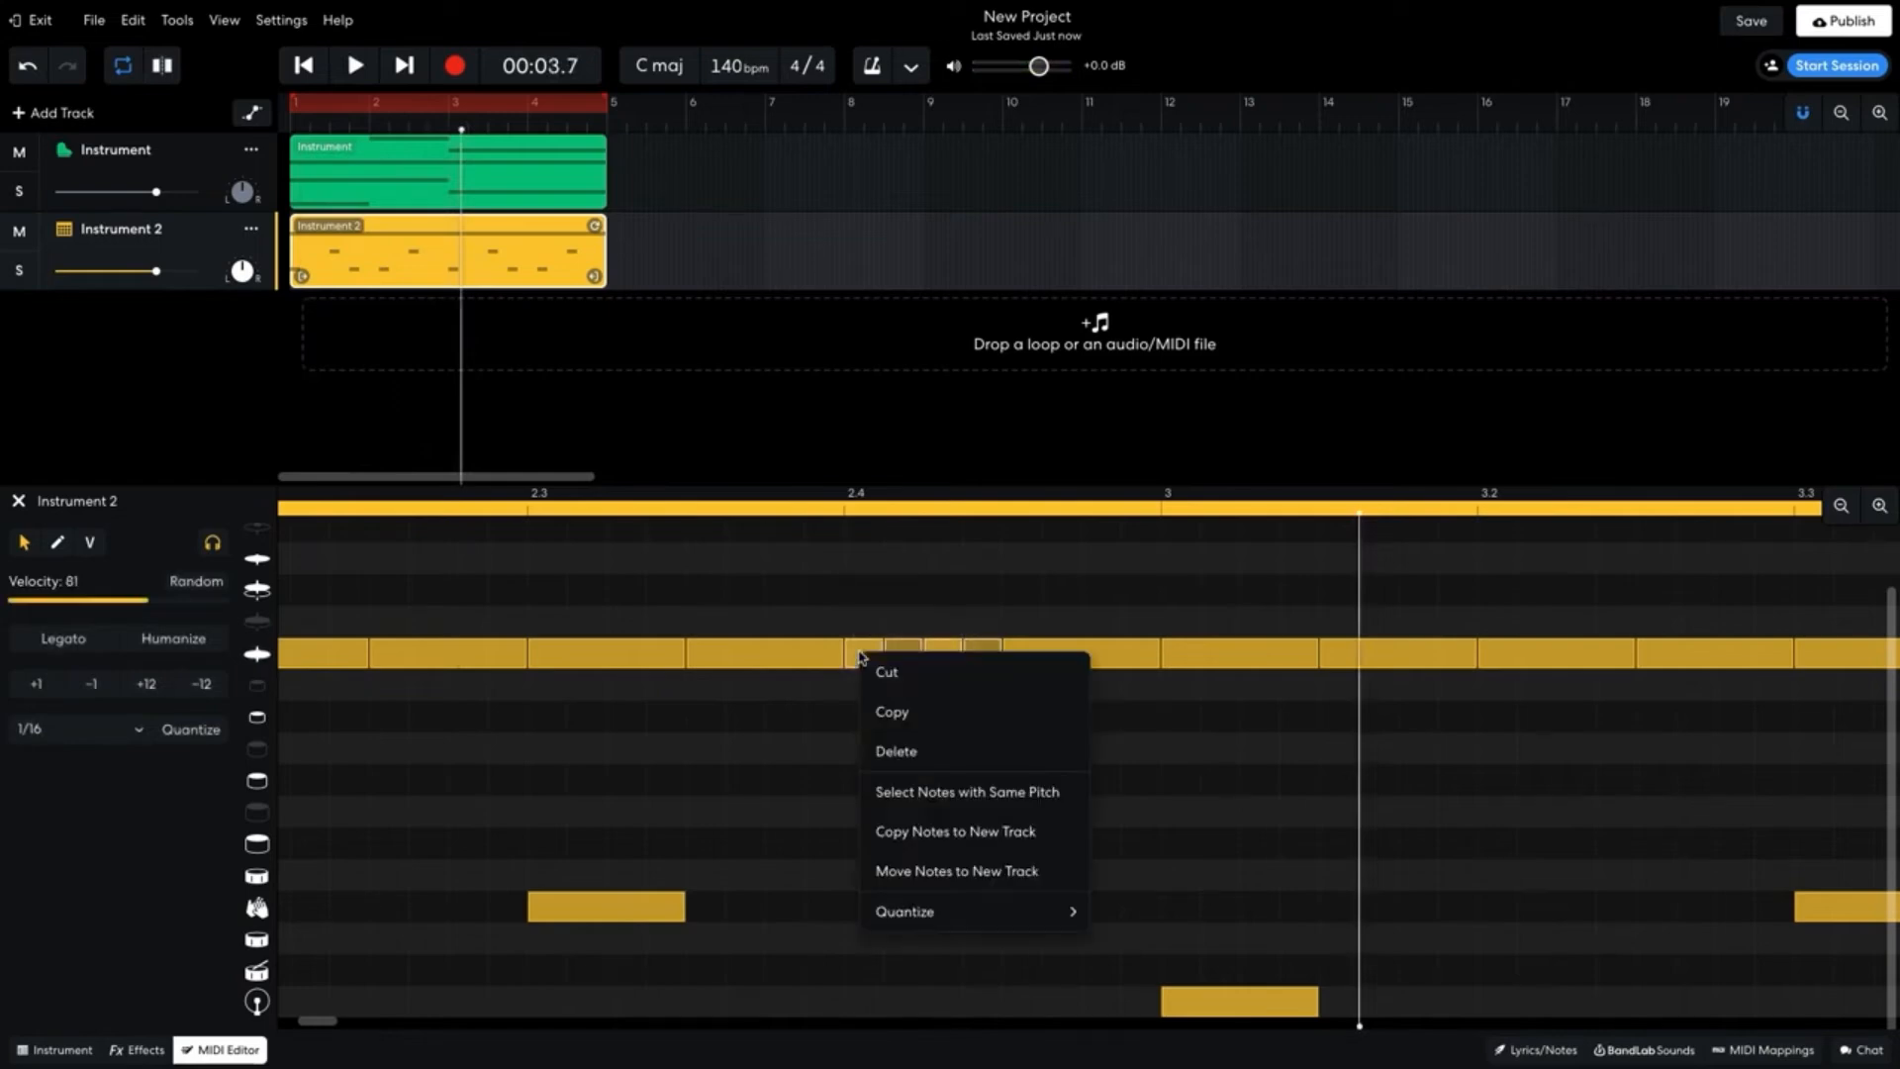
{"action": "left_click", "coordinate": [894, 709]}
- Replace the last hi-hat note of bar 4 with the copied four-note roll
{"action": "left_click", "coordinate": [1839, 506]}
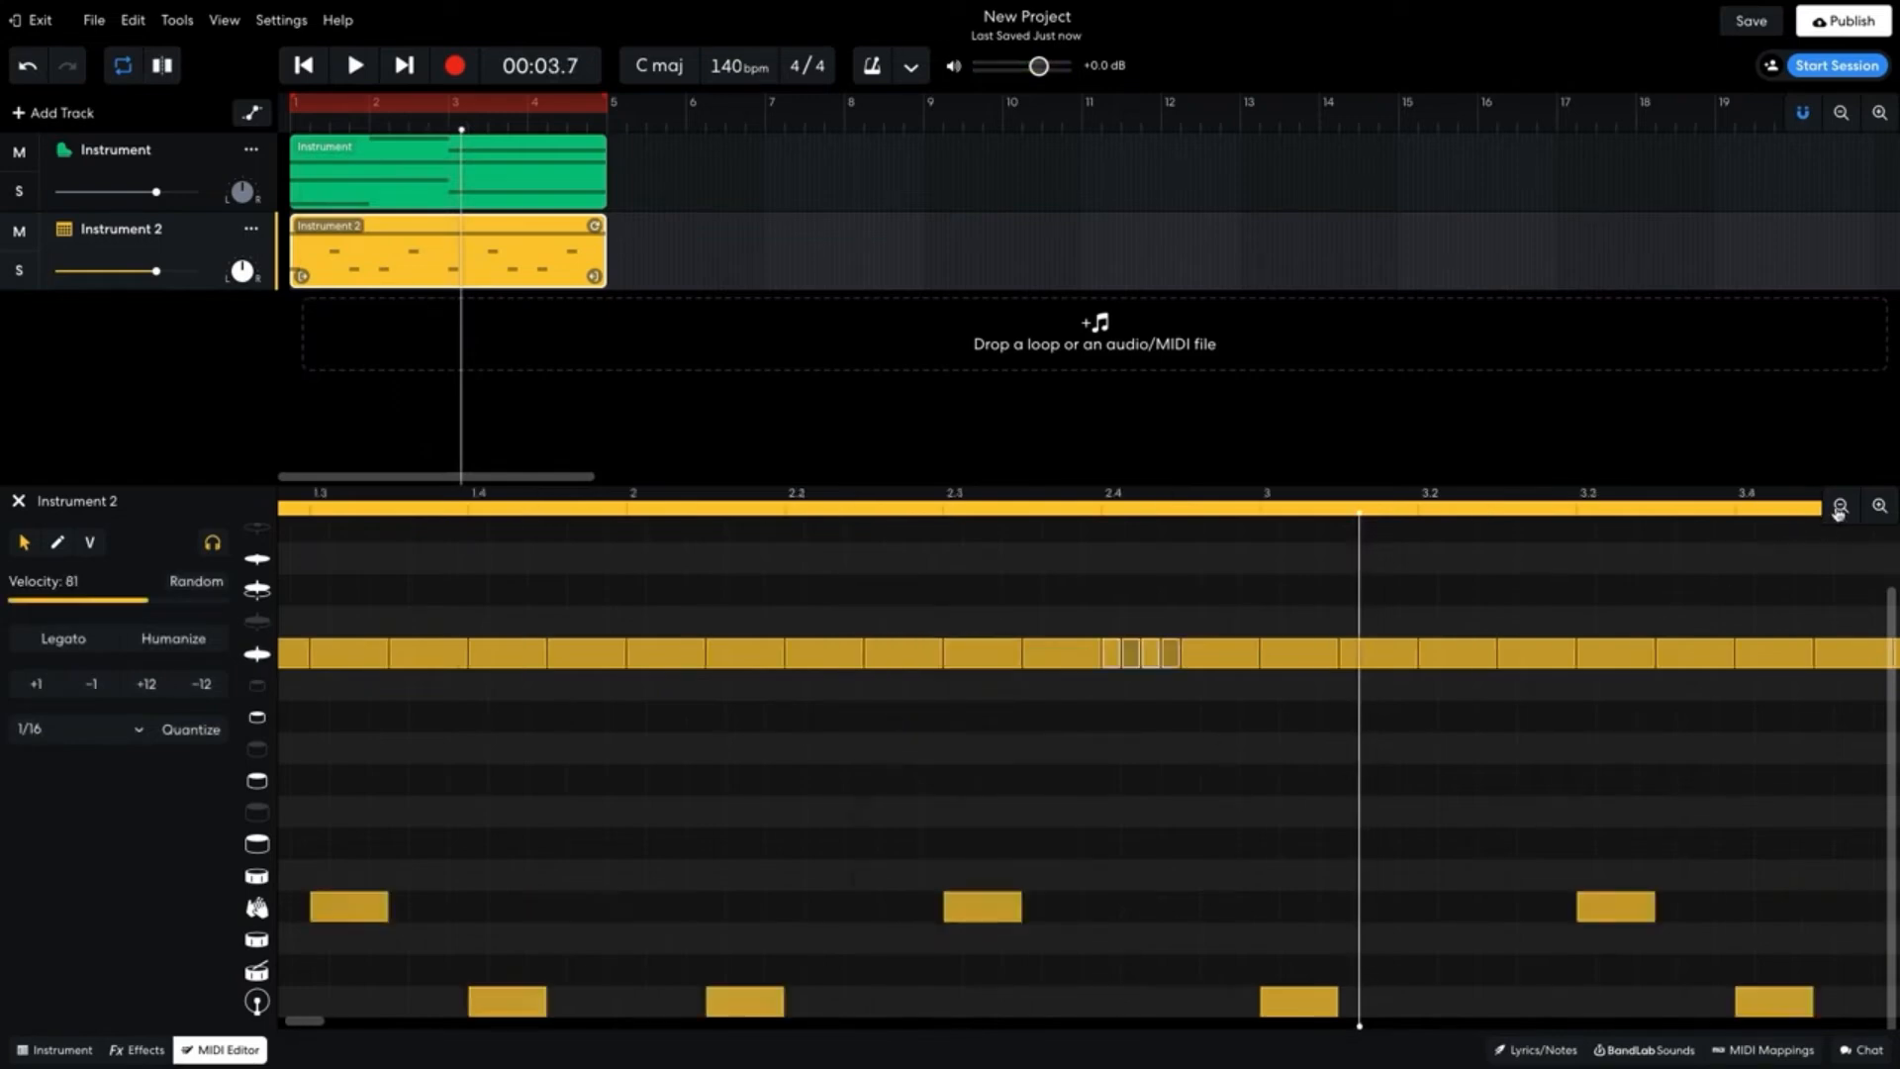
{"action": "left_click", "coordinate": [1839, 506]}
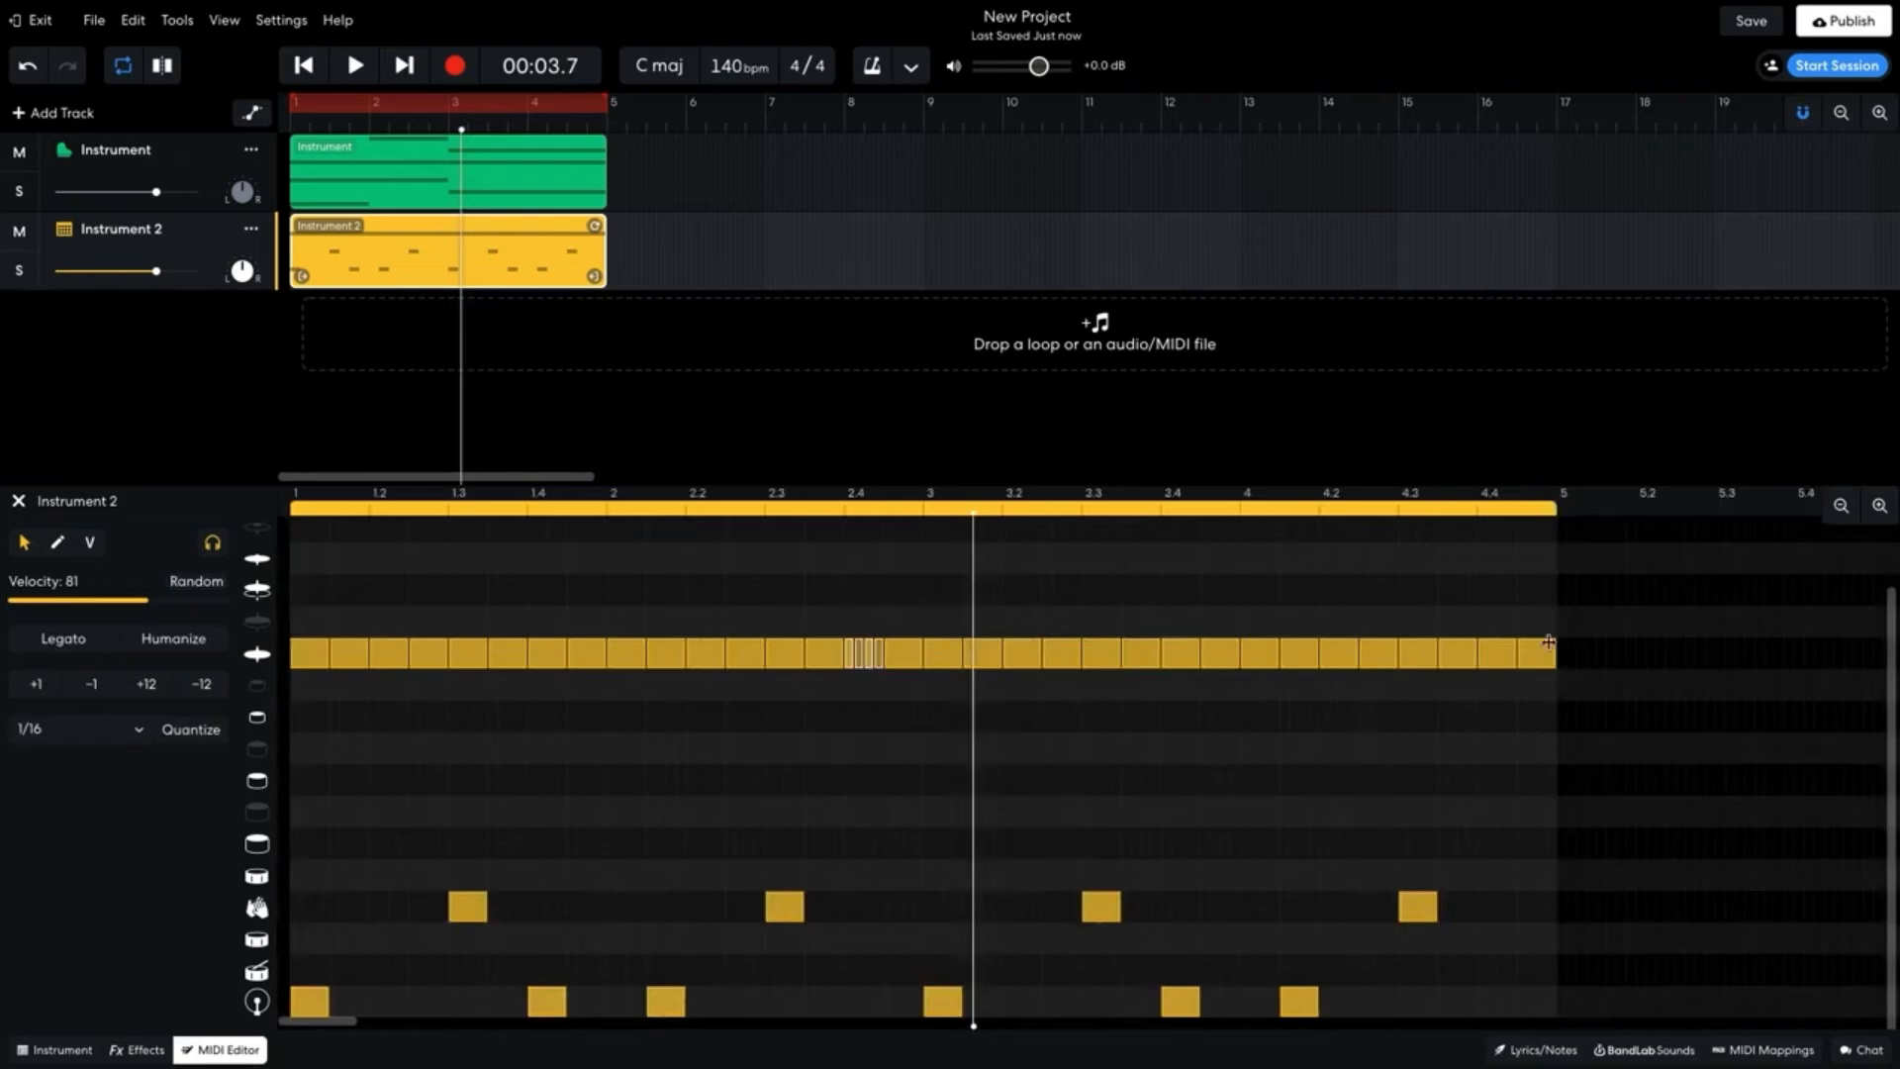
{"action": "right_click", "coordinate": [1548, 642]}
{"action": "left_click", "coordinate": [1570, 745]}
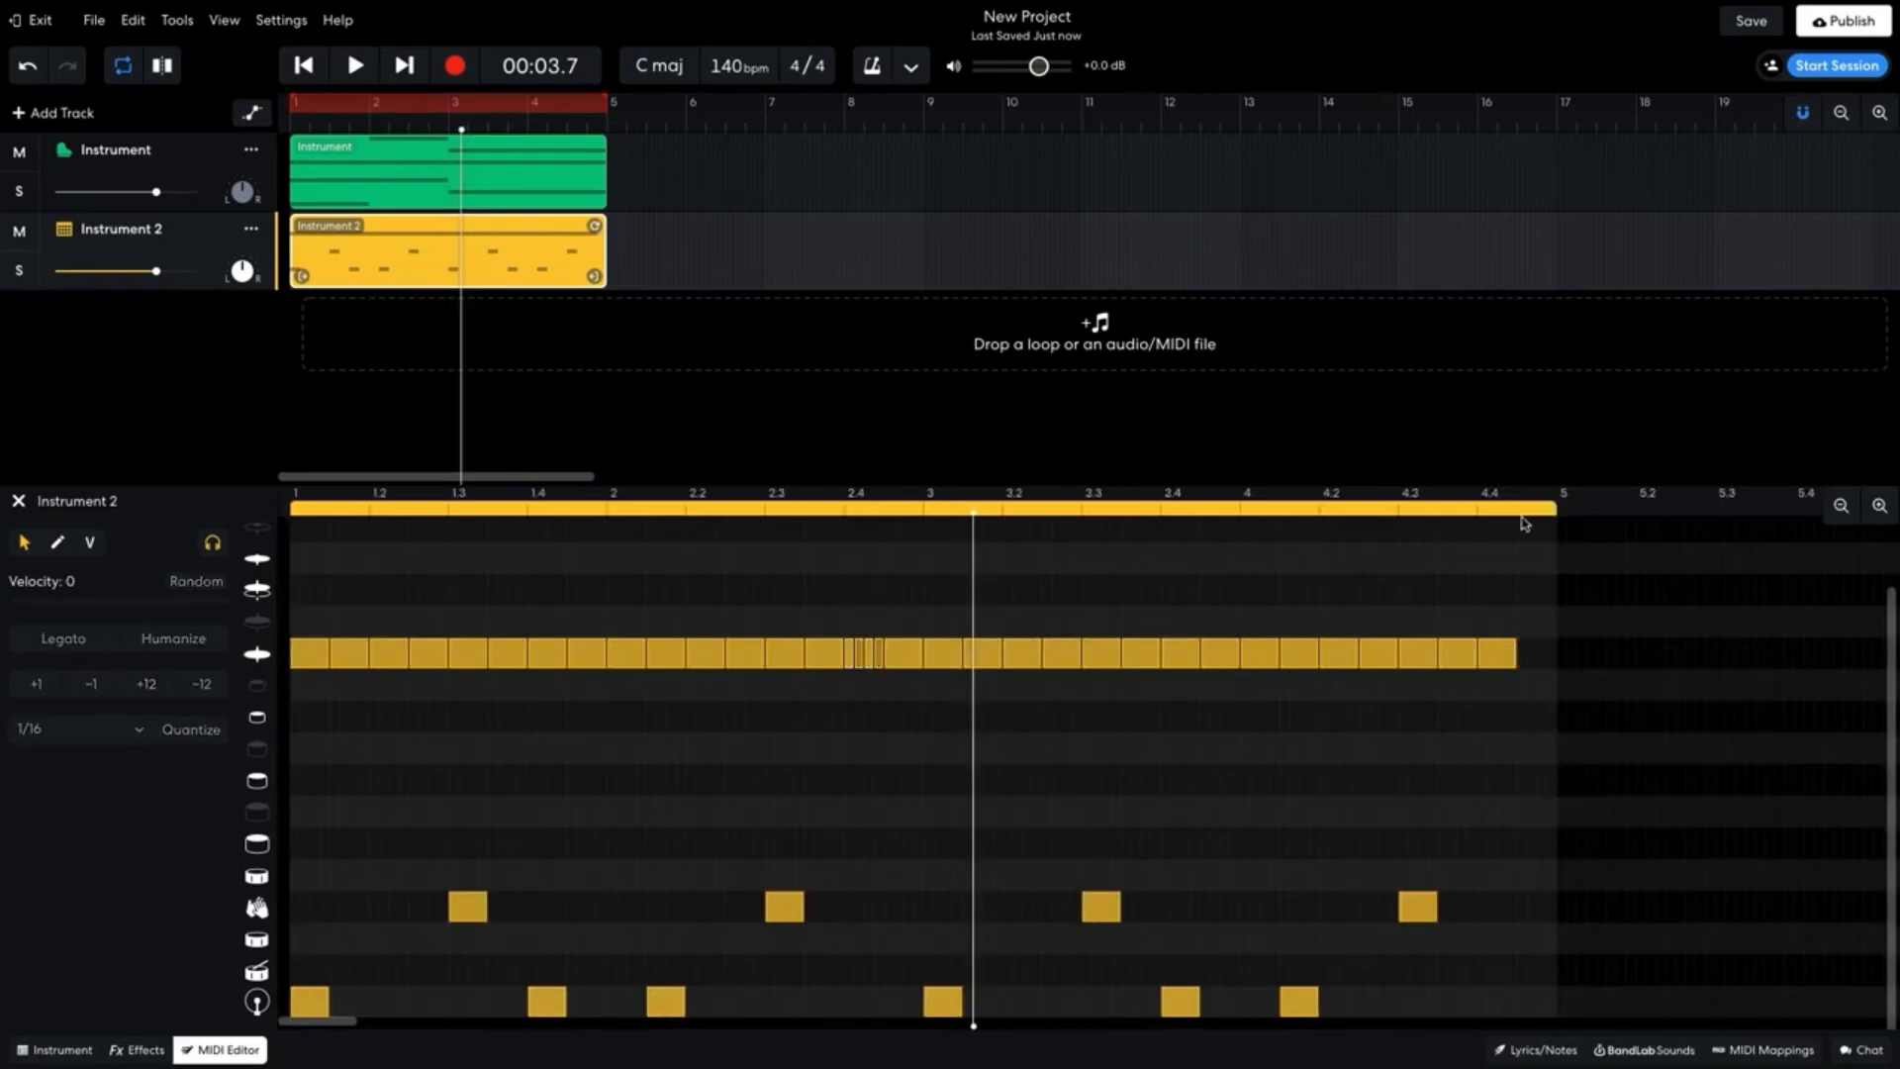
{"action": "left_click", "coordinate": [1517, 510]}
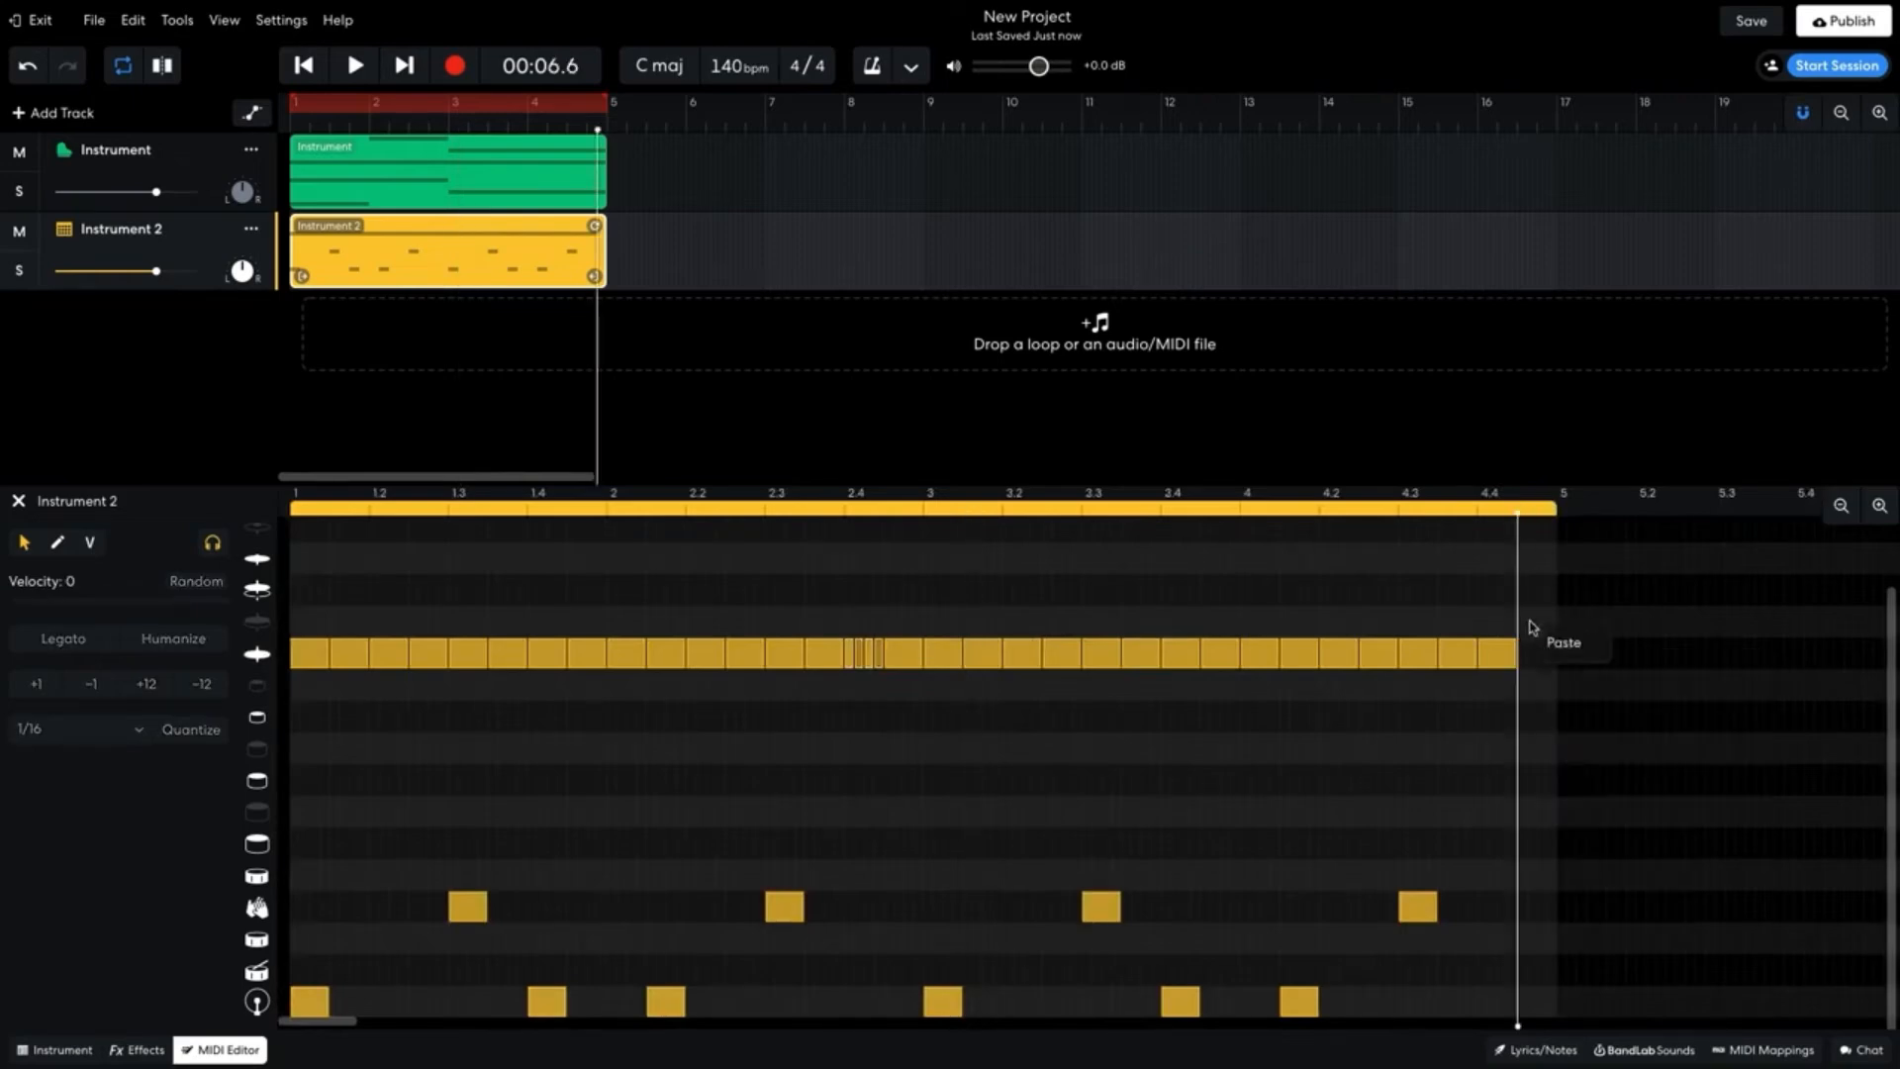
{"action": "left_click", "coordinate": [1541, 651]}
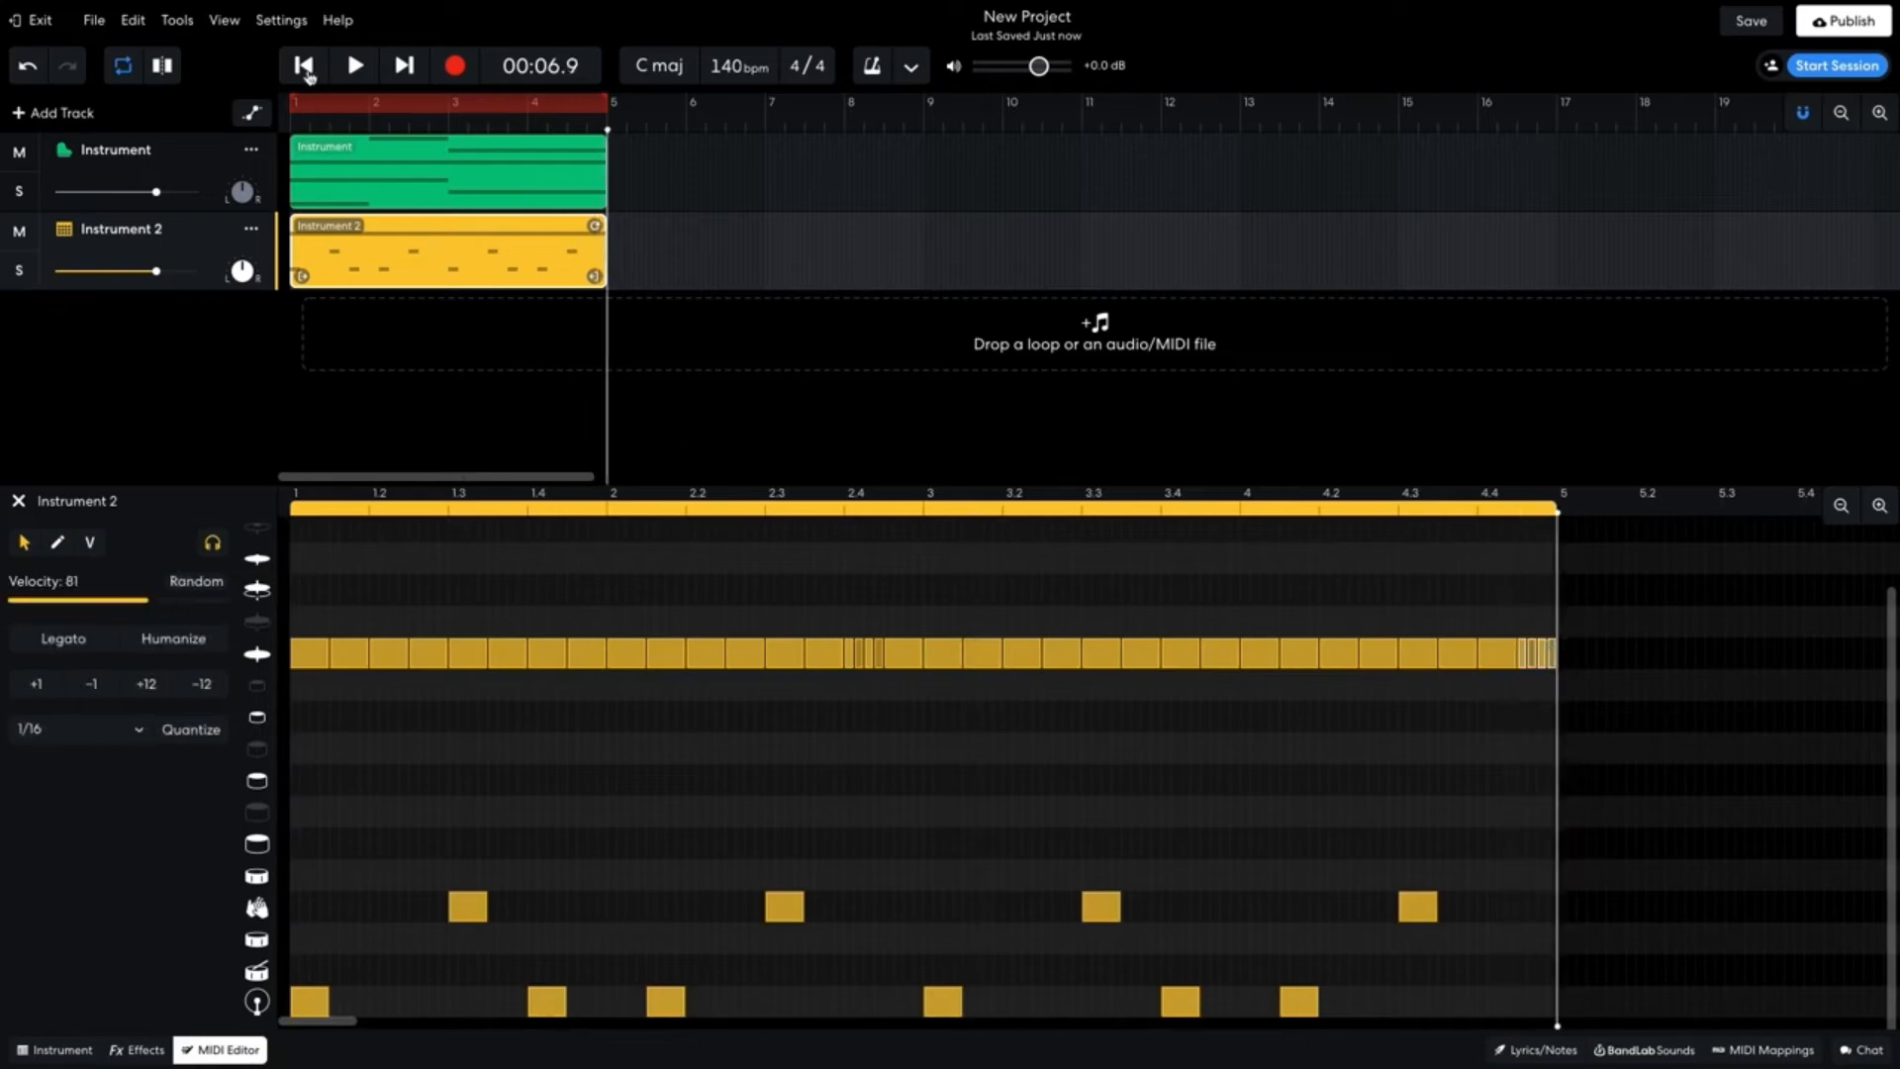
- Play the loop from the start to hear both hi-hat rolls, and stop it
{"action": "left_click", "coordinate": [306, 69]}
{"action": "key", "text": "space"}
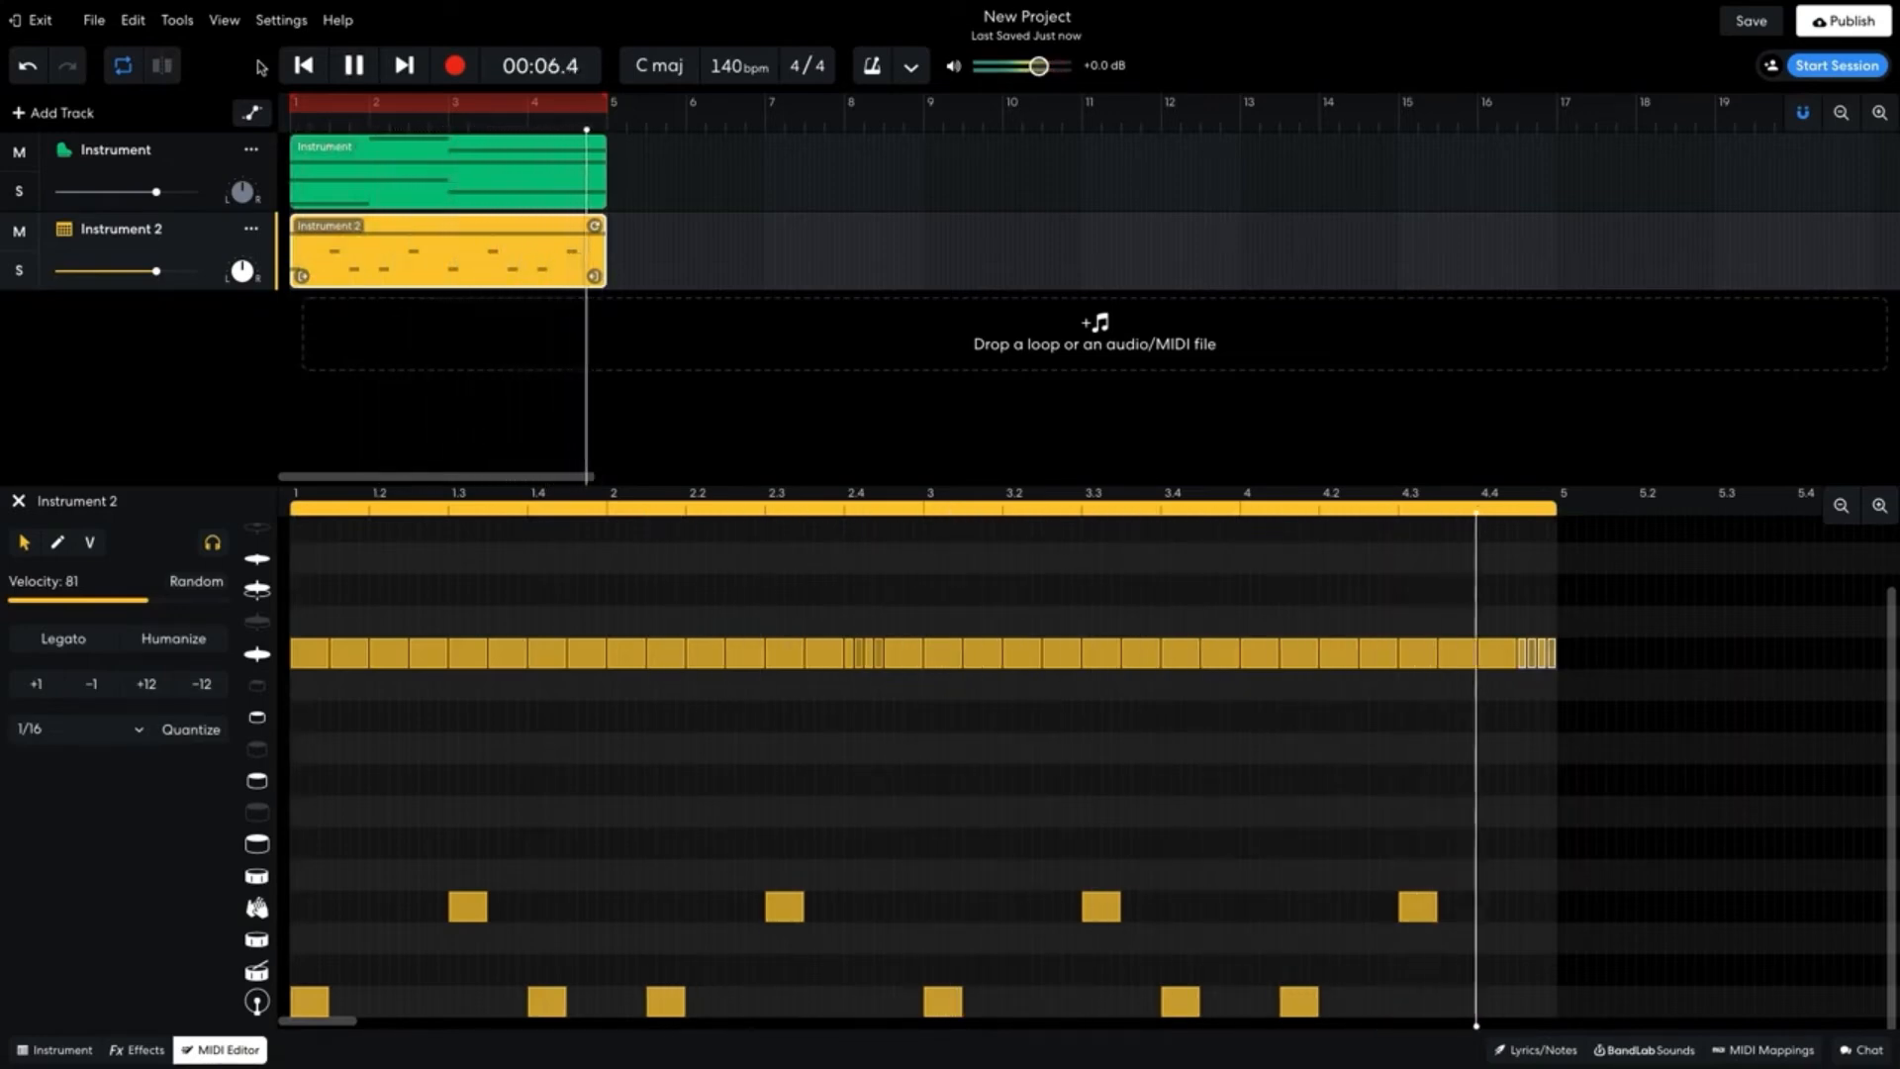
{"action": "key", "text": "space"}
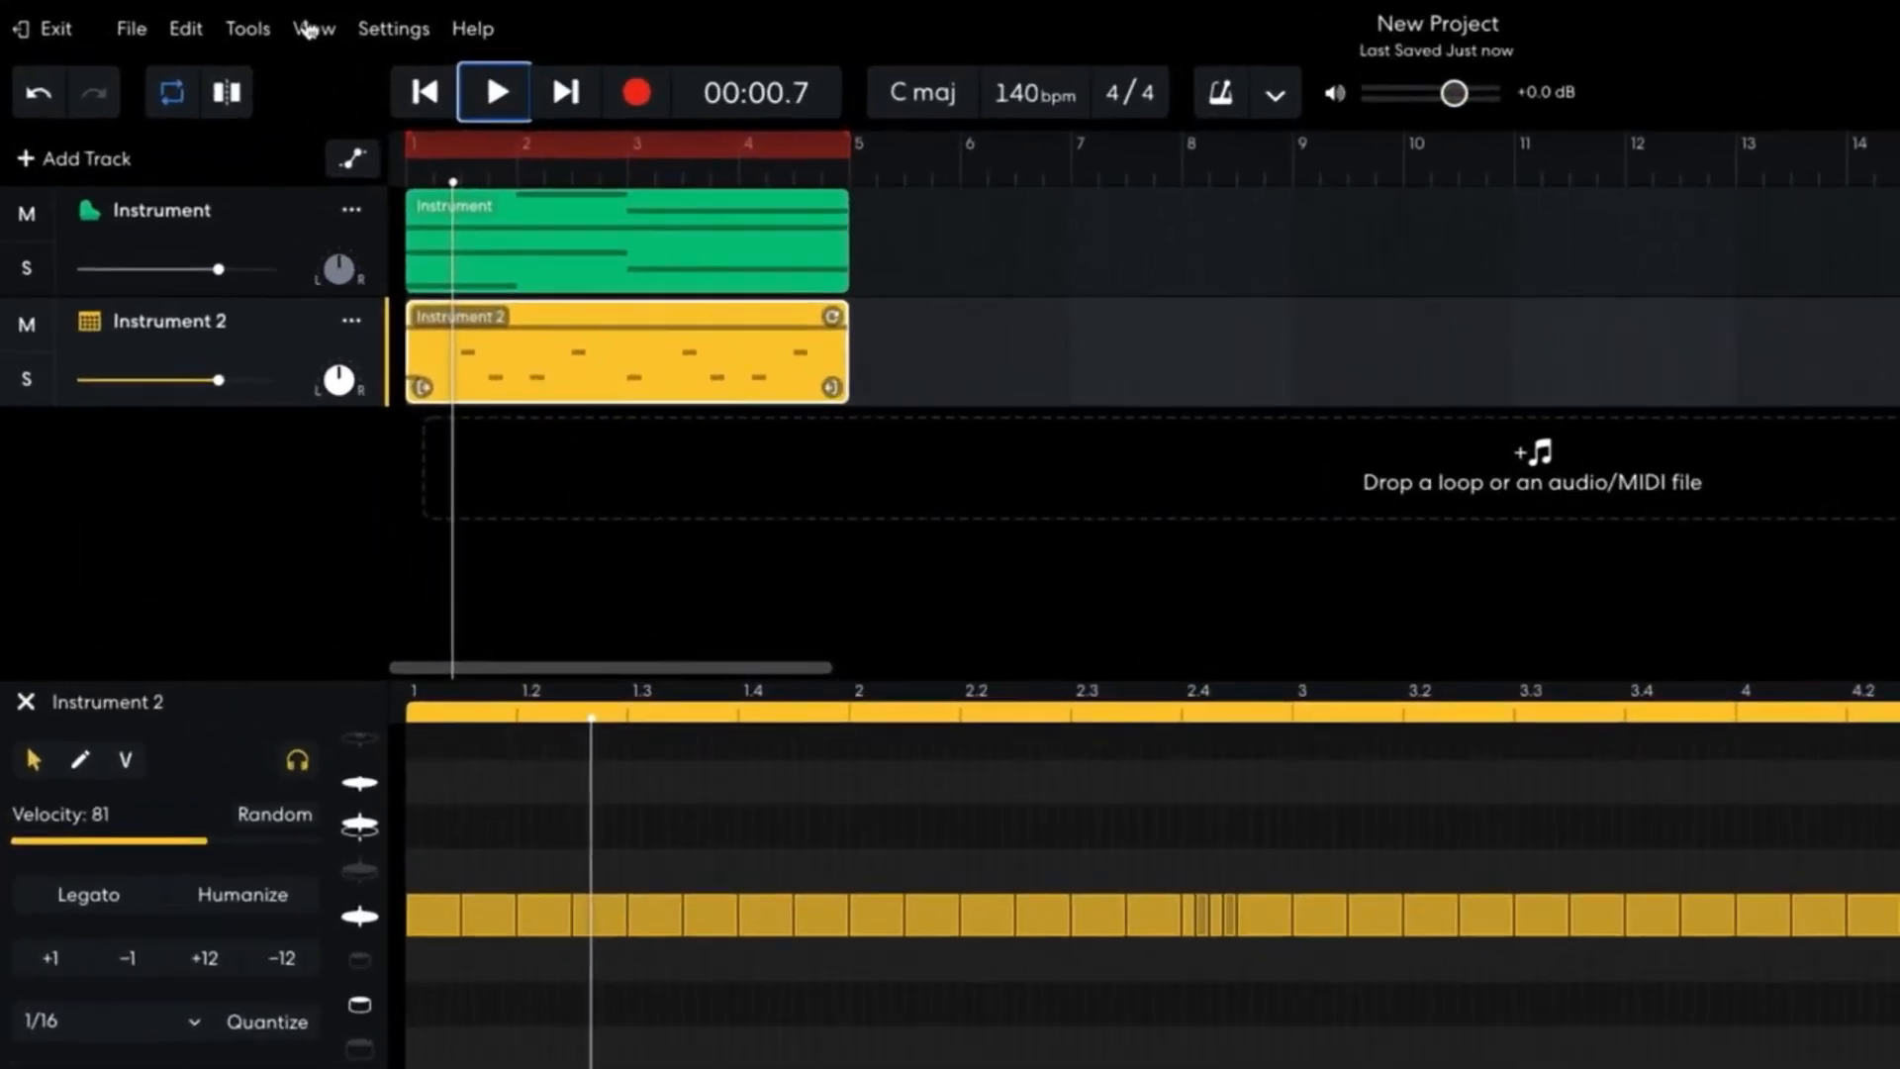
- Set the grid size back to Smart and check how the grid adapts at different zoom levels
{"action": "left_click", "coordinate": [223, 20]}
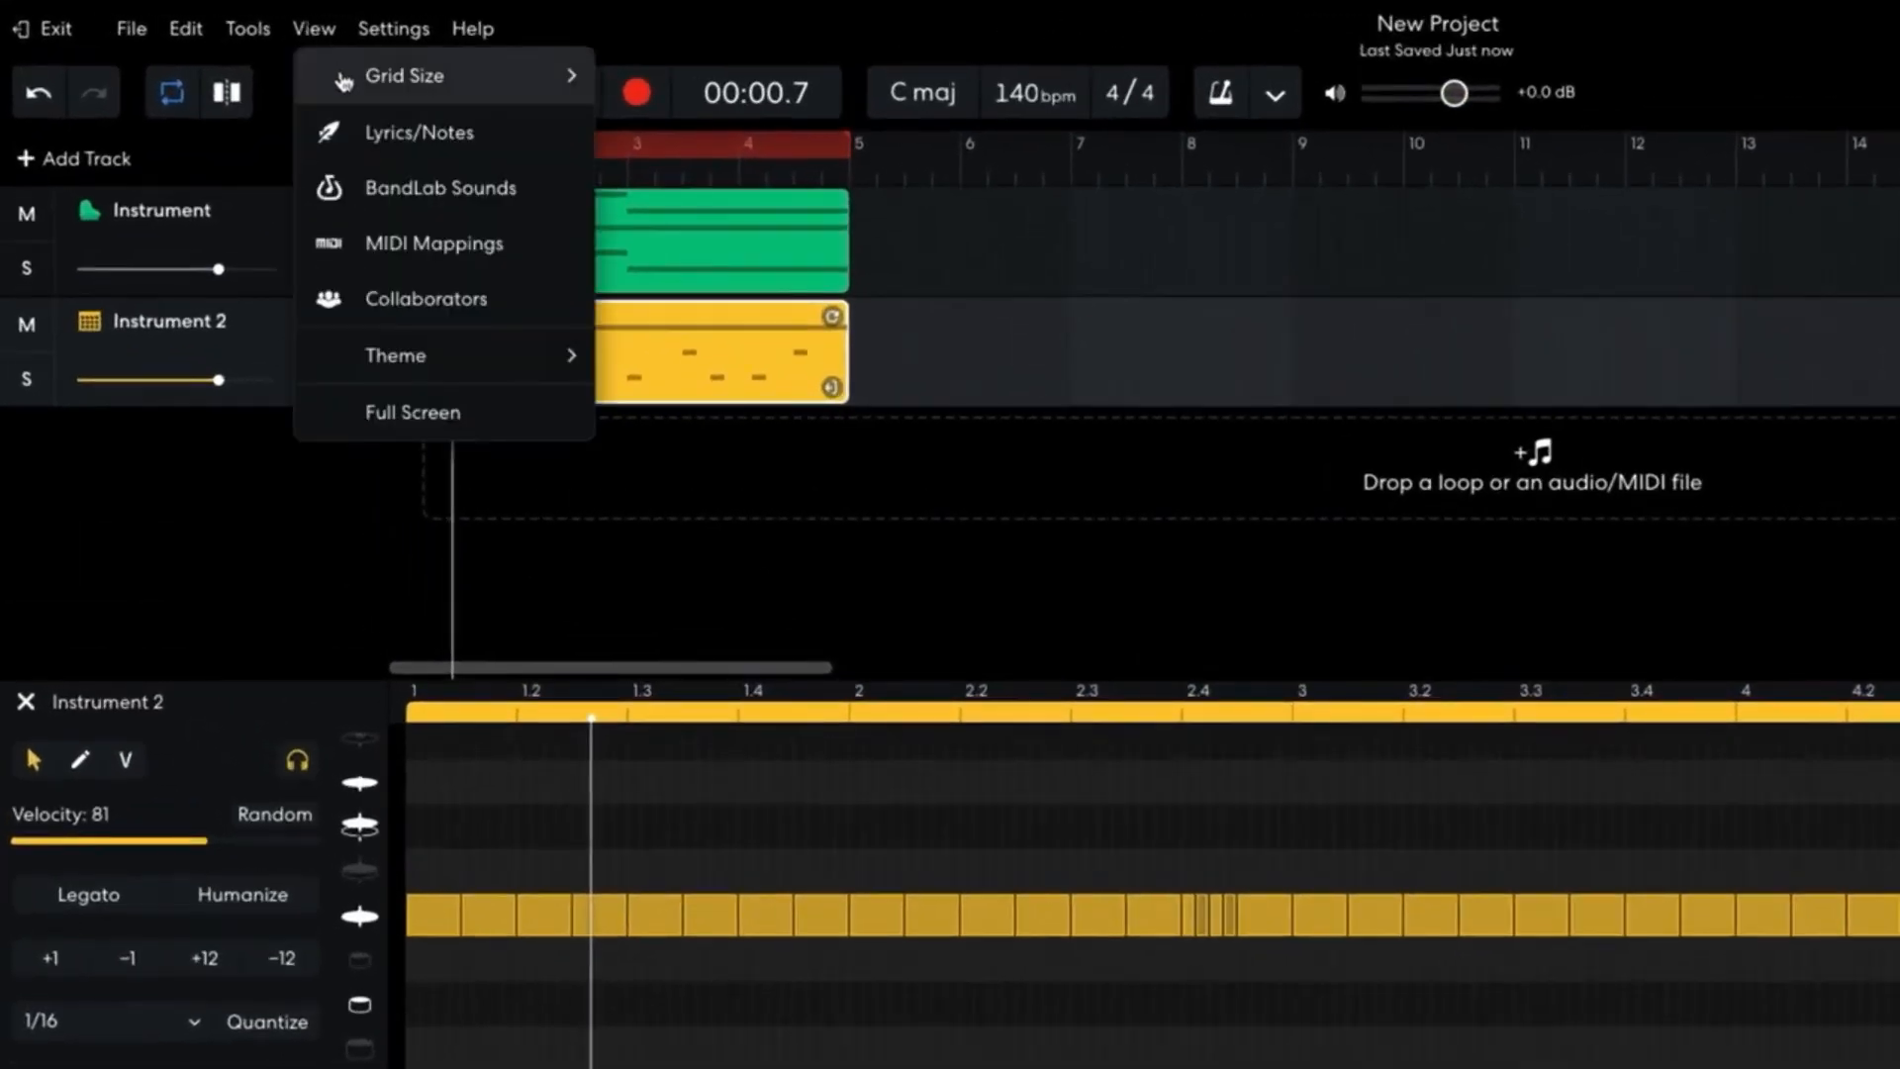
{"action": "left_click", "coordinate": [619, 75]}
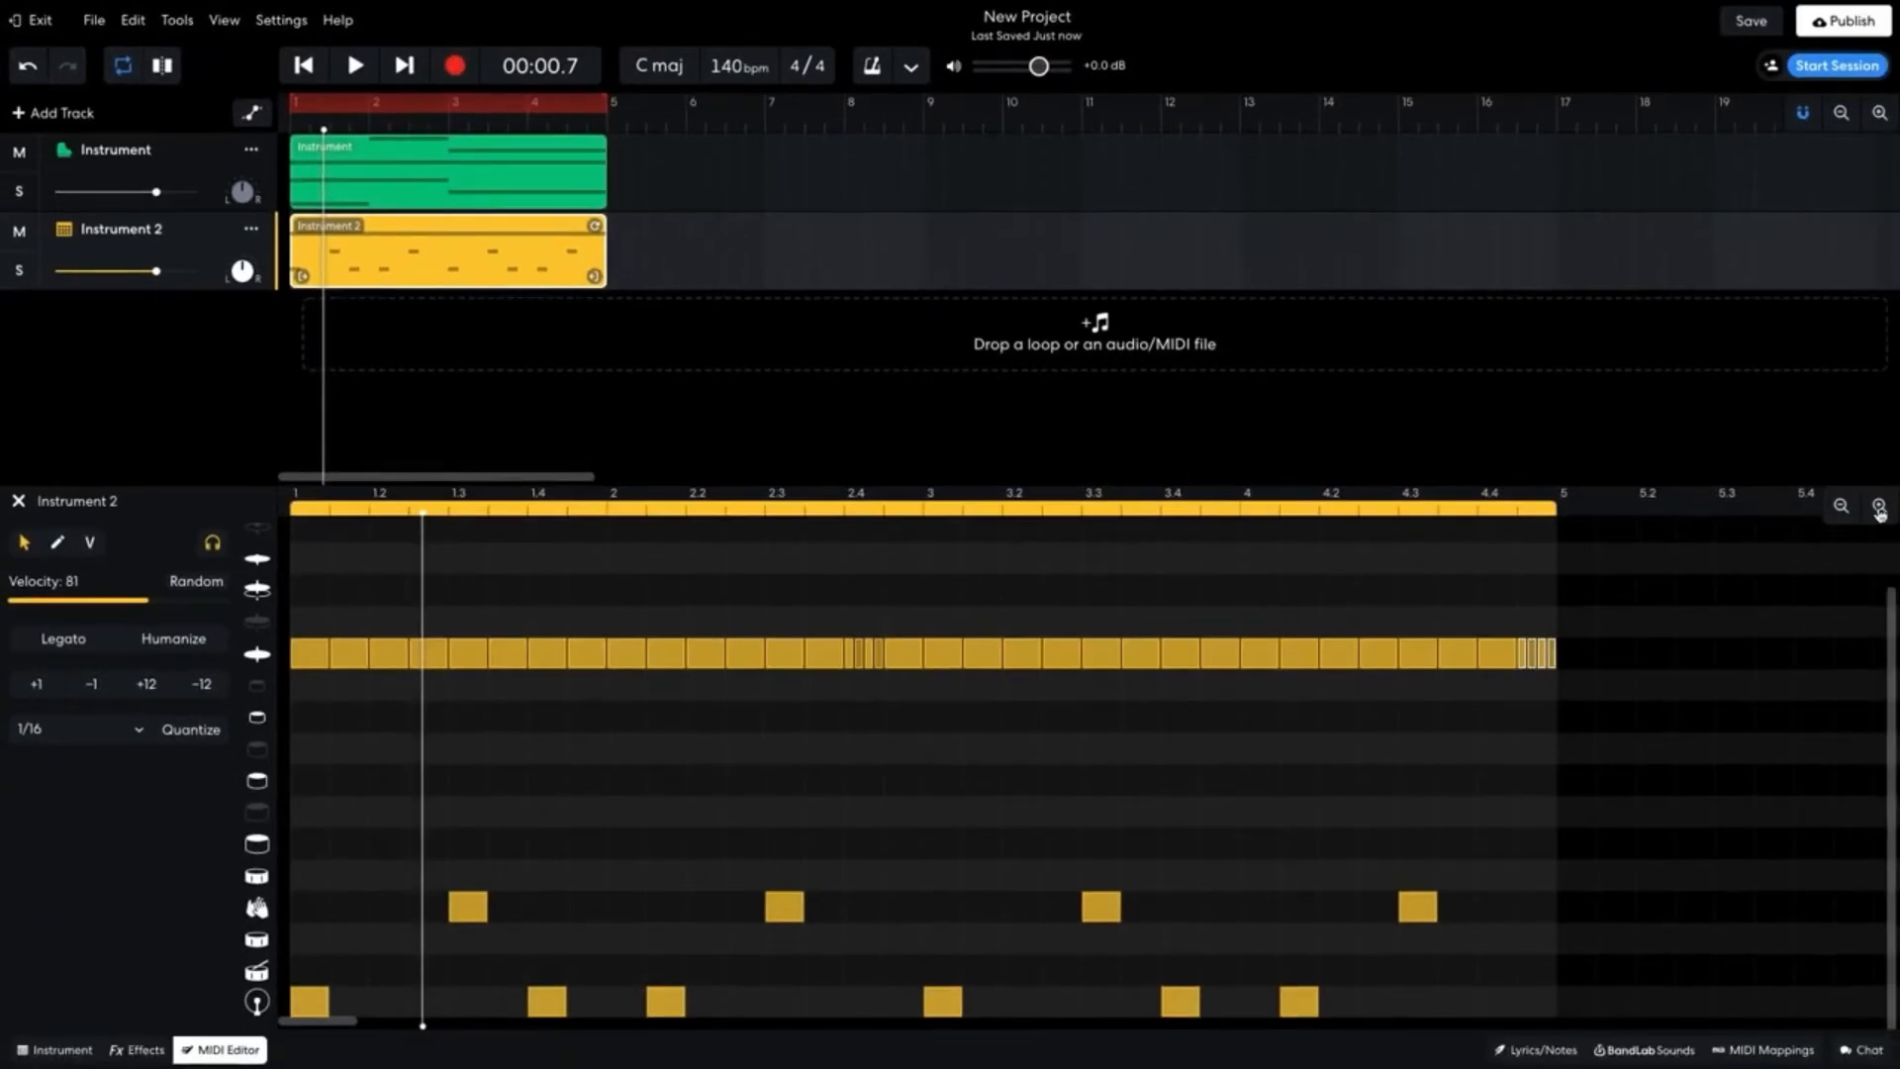
{"action": "left_click", "coordinate": [1879, 506]}
{"action": "left_click", "coordinate": [1878, 506]}
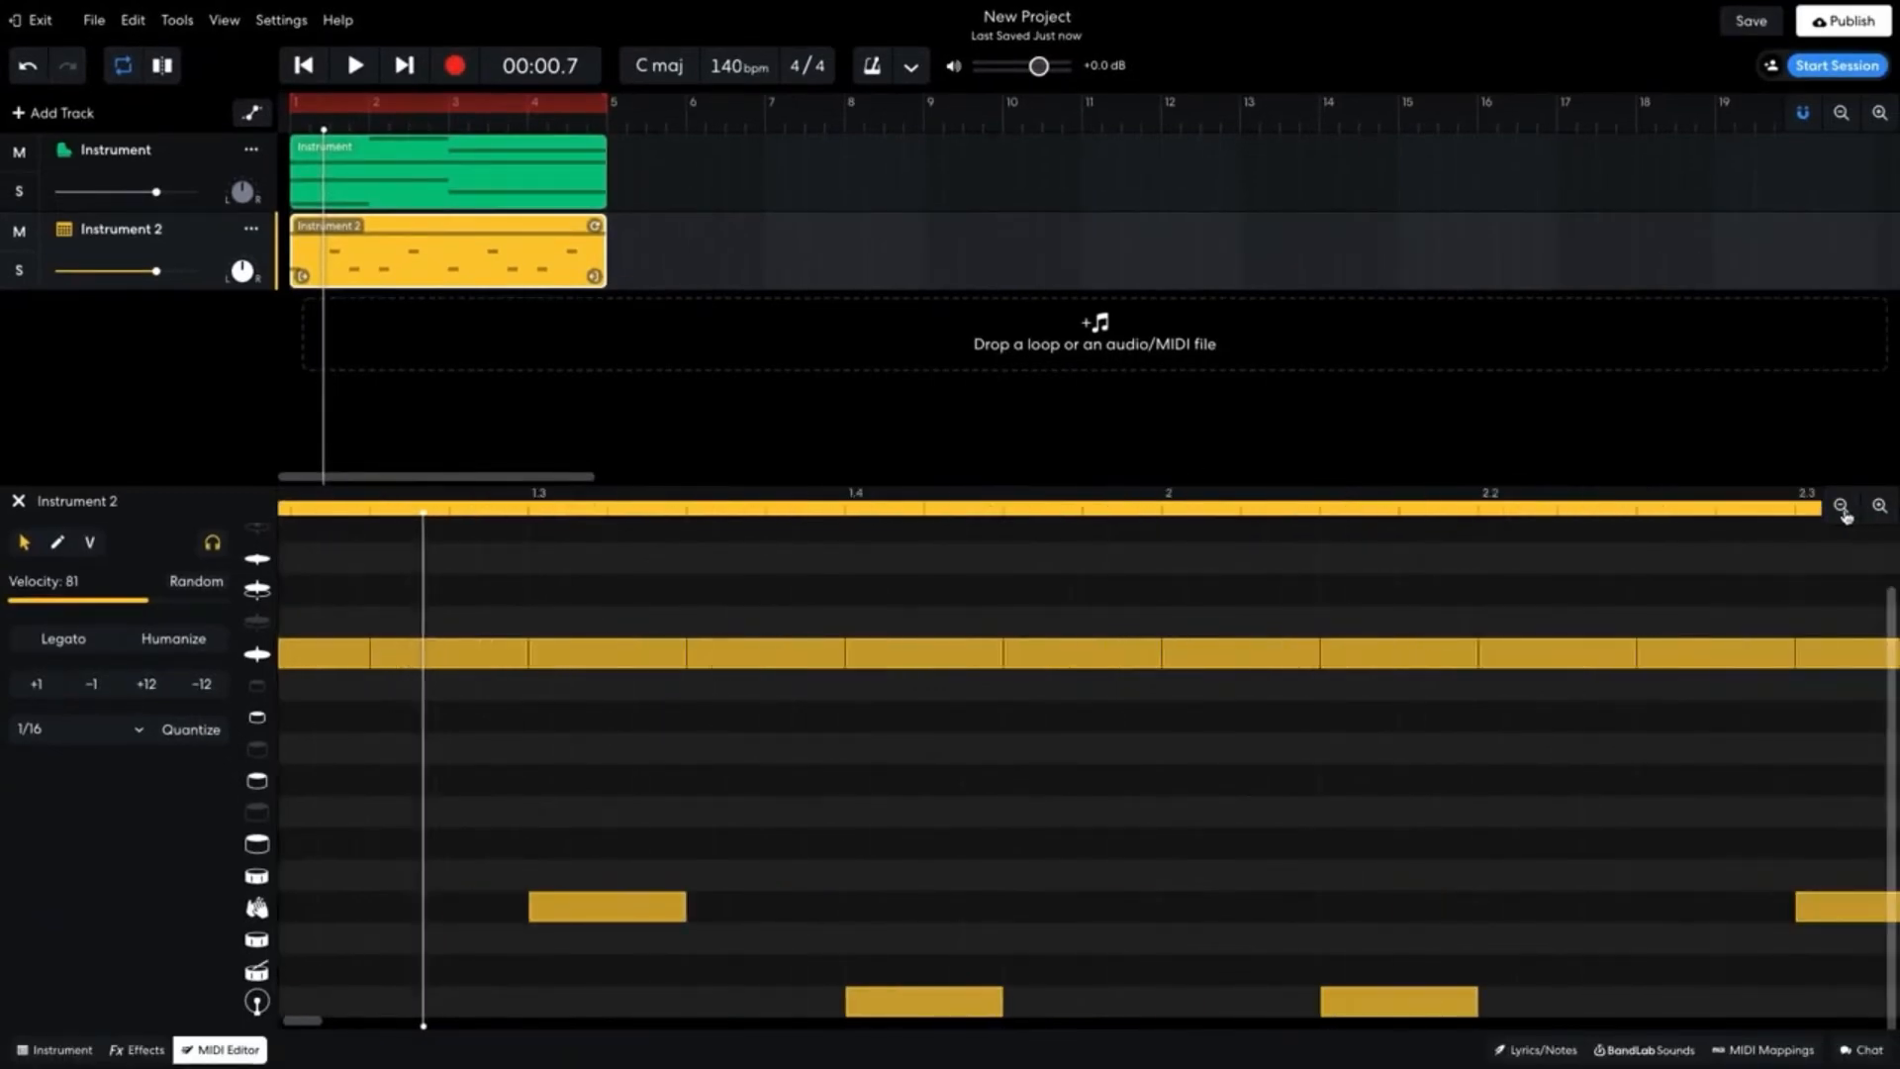
{"action": "left_click", "coordinate": [1841, 506]}
{"action": "left_click", "coordinate": [1840, 506]}
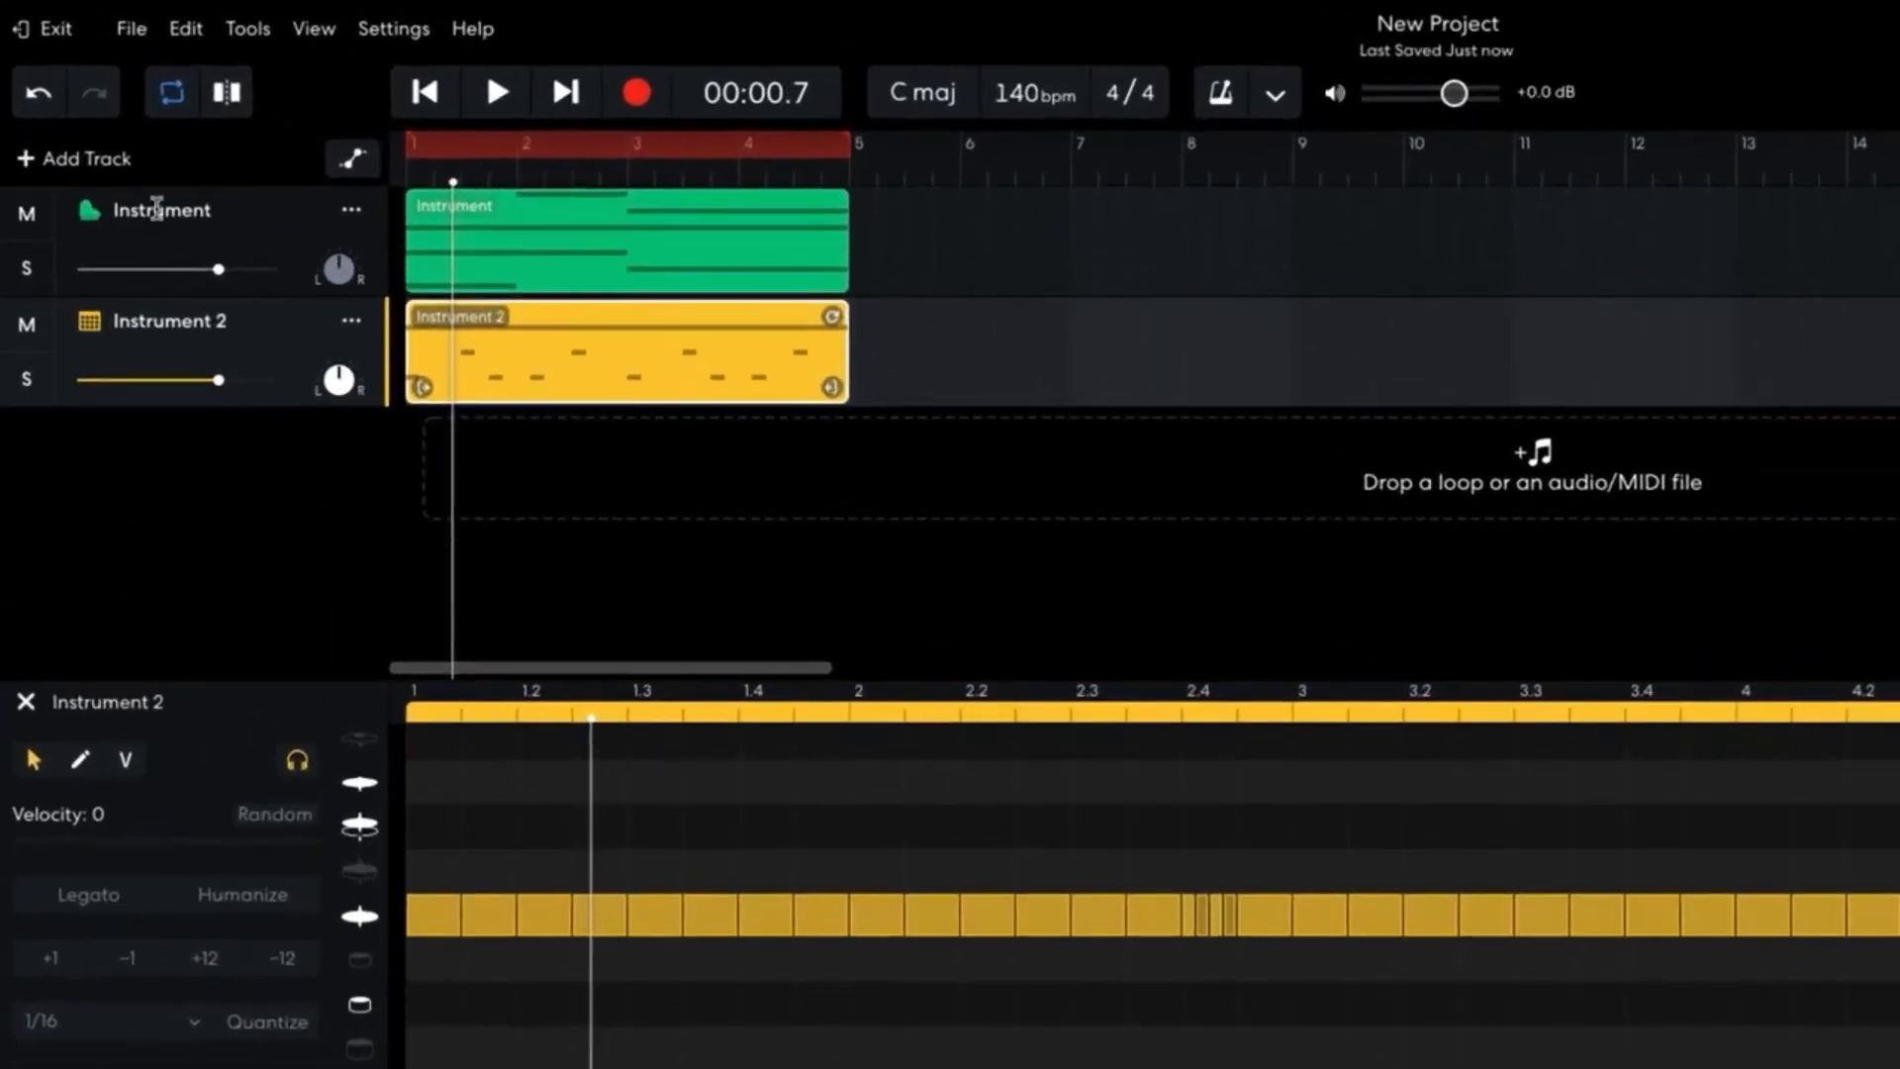
- Rename the first track as Piano and the second track as Drums
{"action": "double_click", "coordinate": [156, 209]}
{"action": "type", "text": "Piano"}
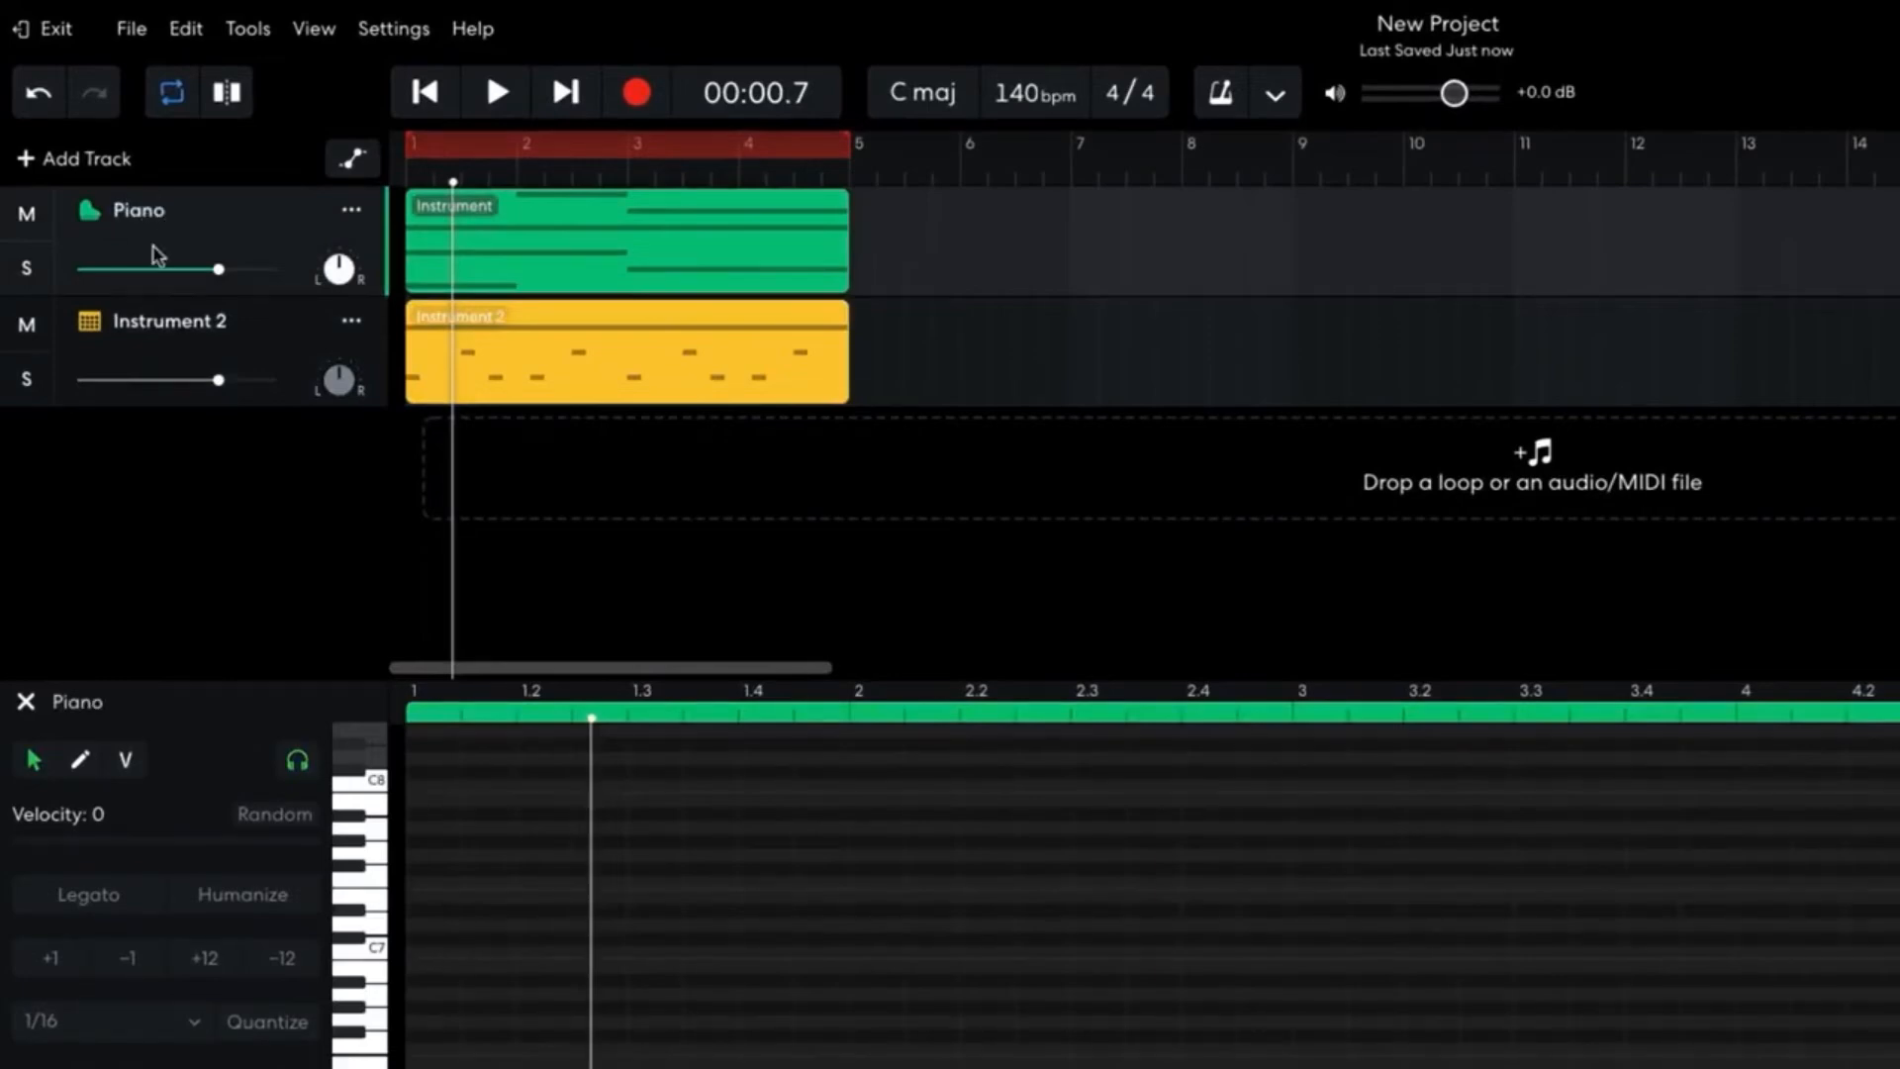
{"action": "double_click", "coordinate": [157, 319]}
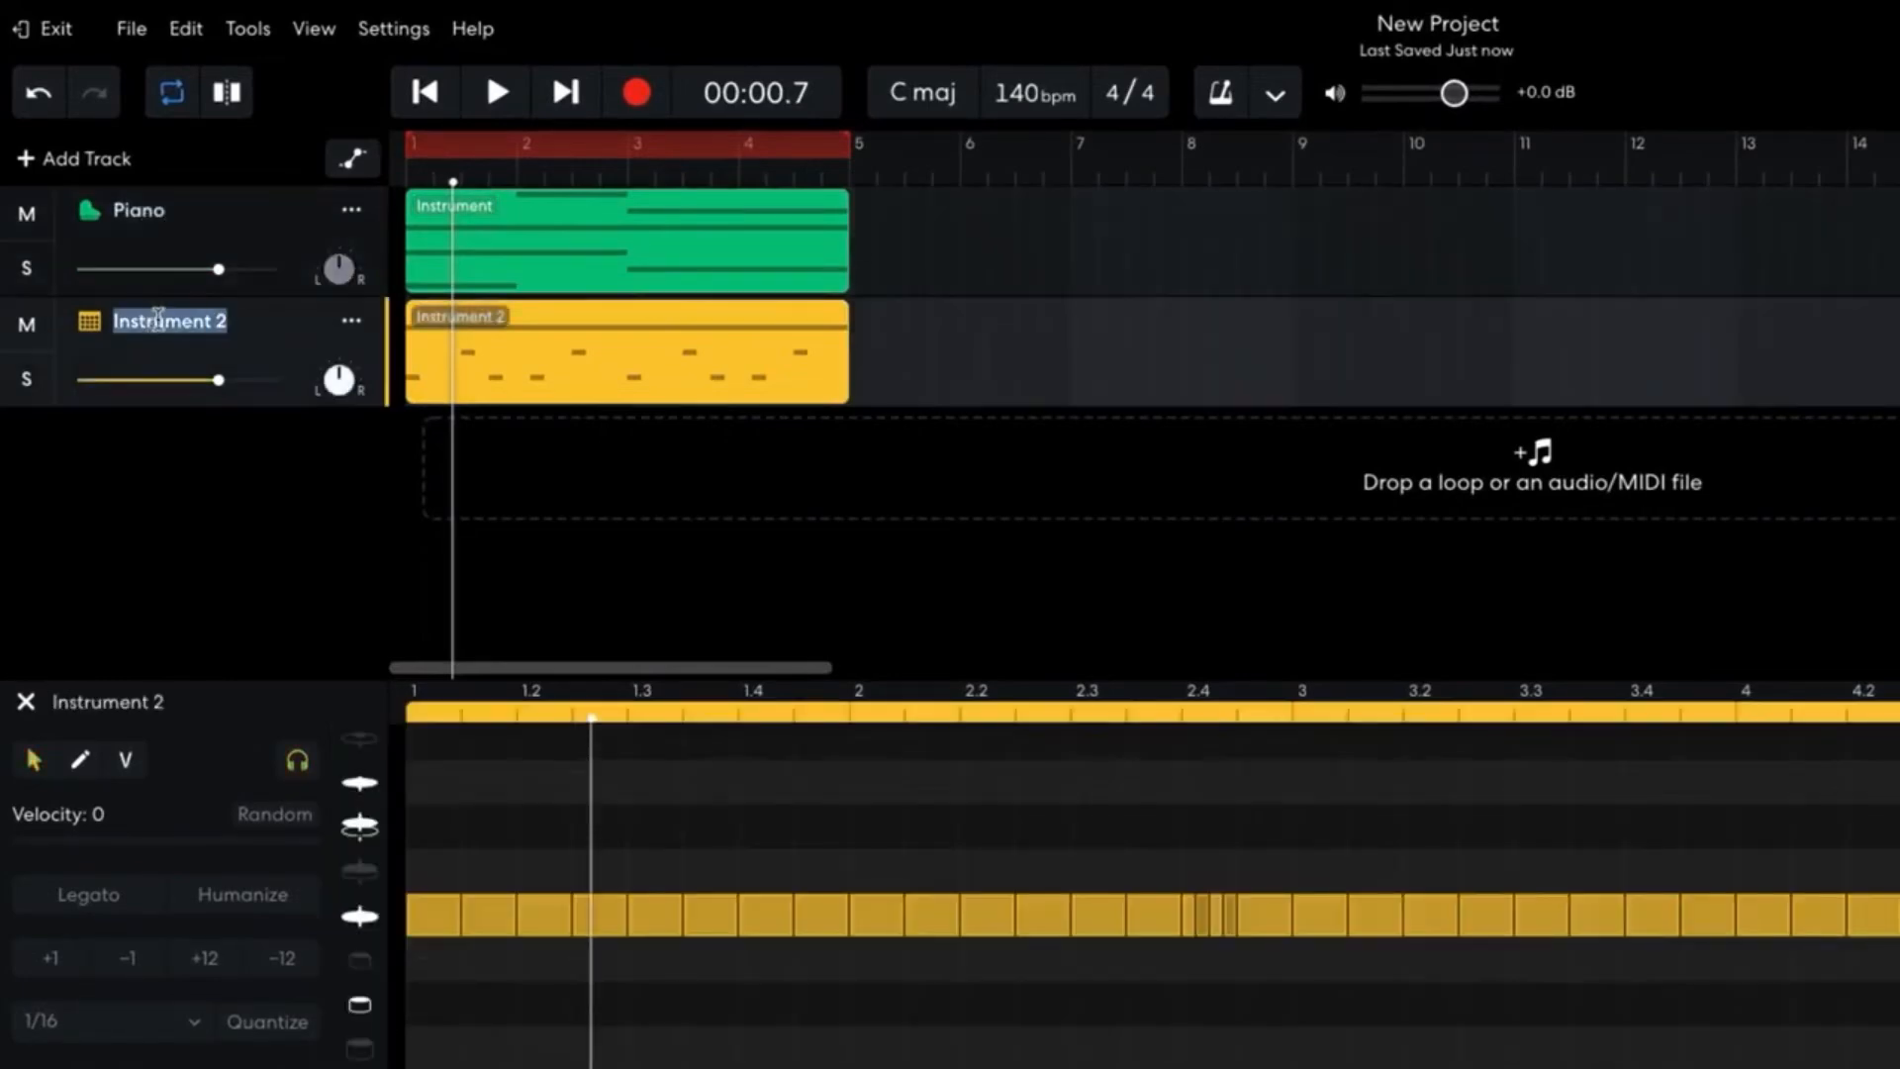
{"action": "type", "text": "Drums"}
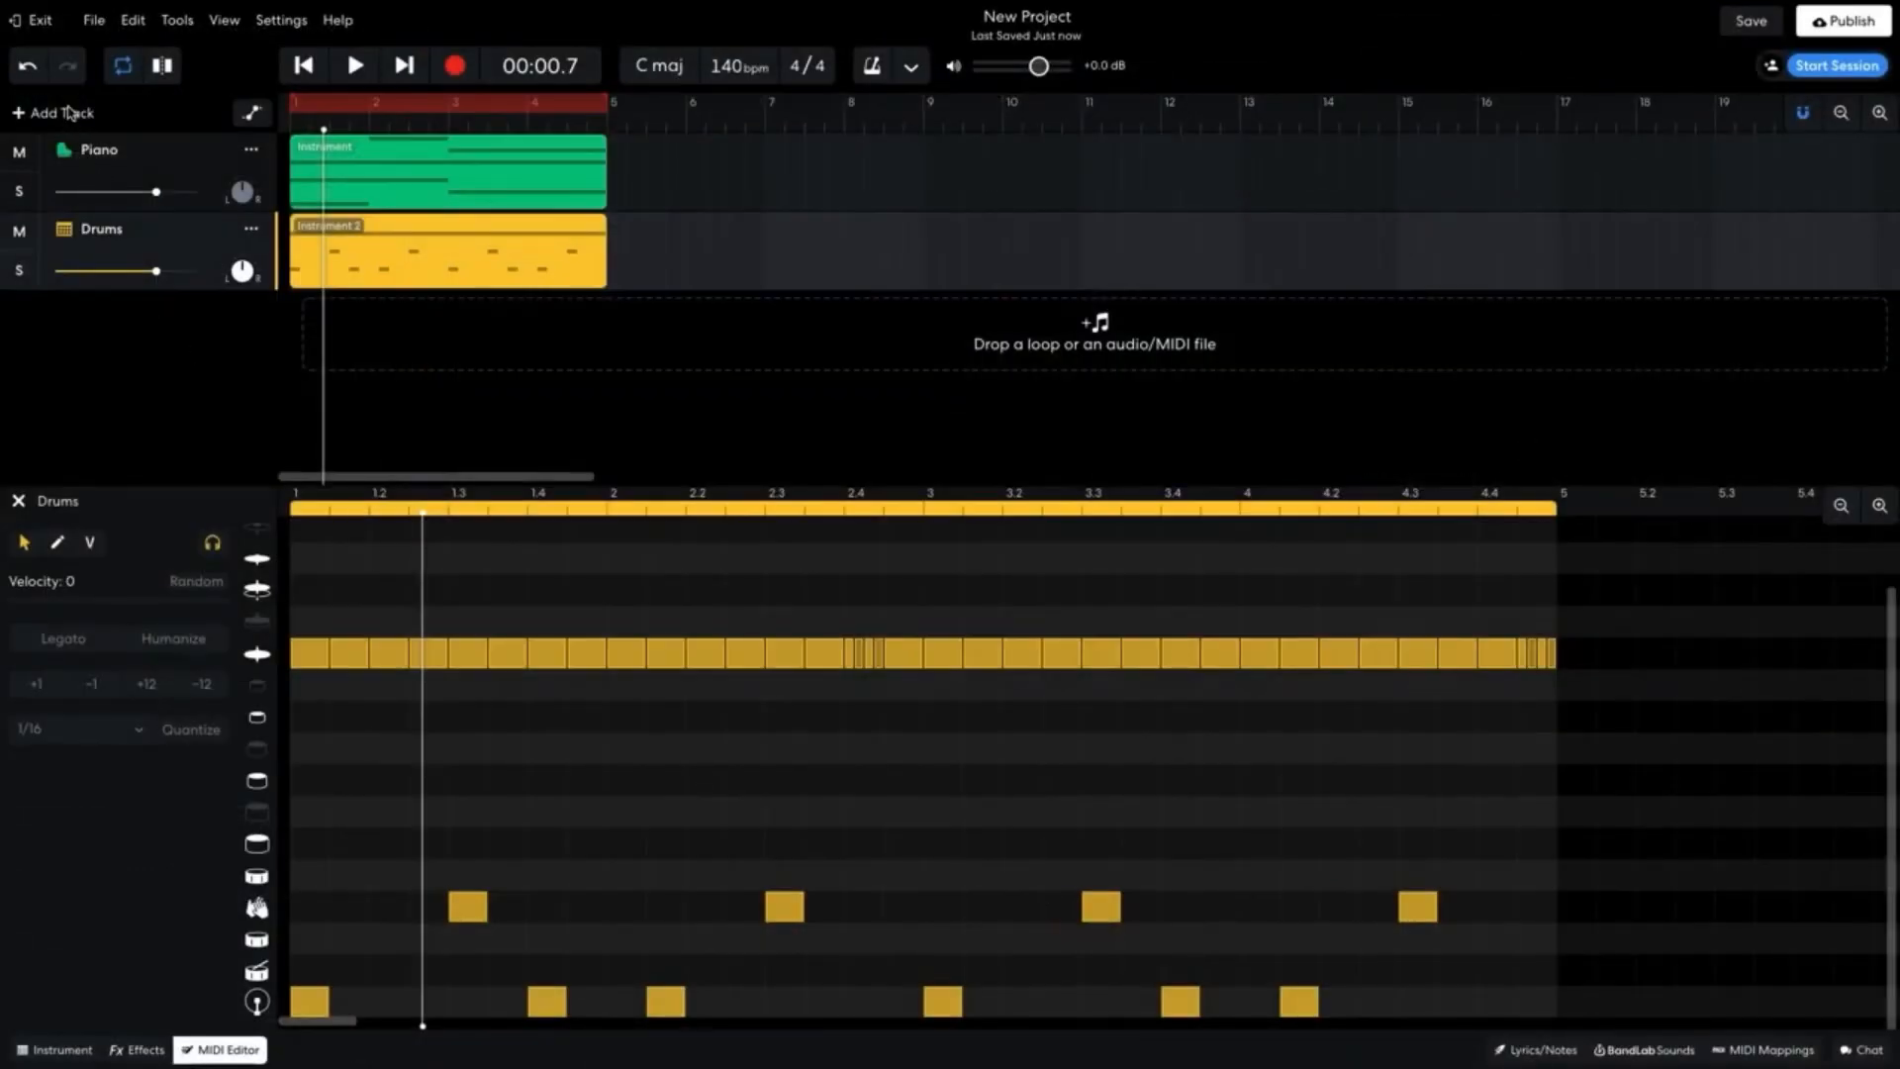
- Add a new instrument track and assign it the G-Funk Sine synth lead
{"action": "left_click", "coordinate": [68, 112]}
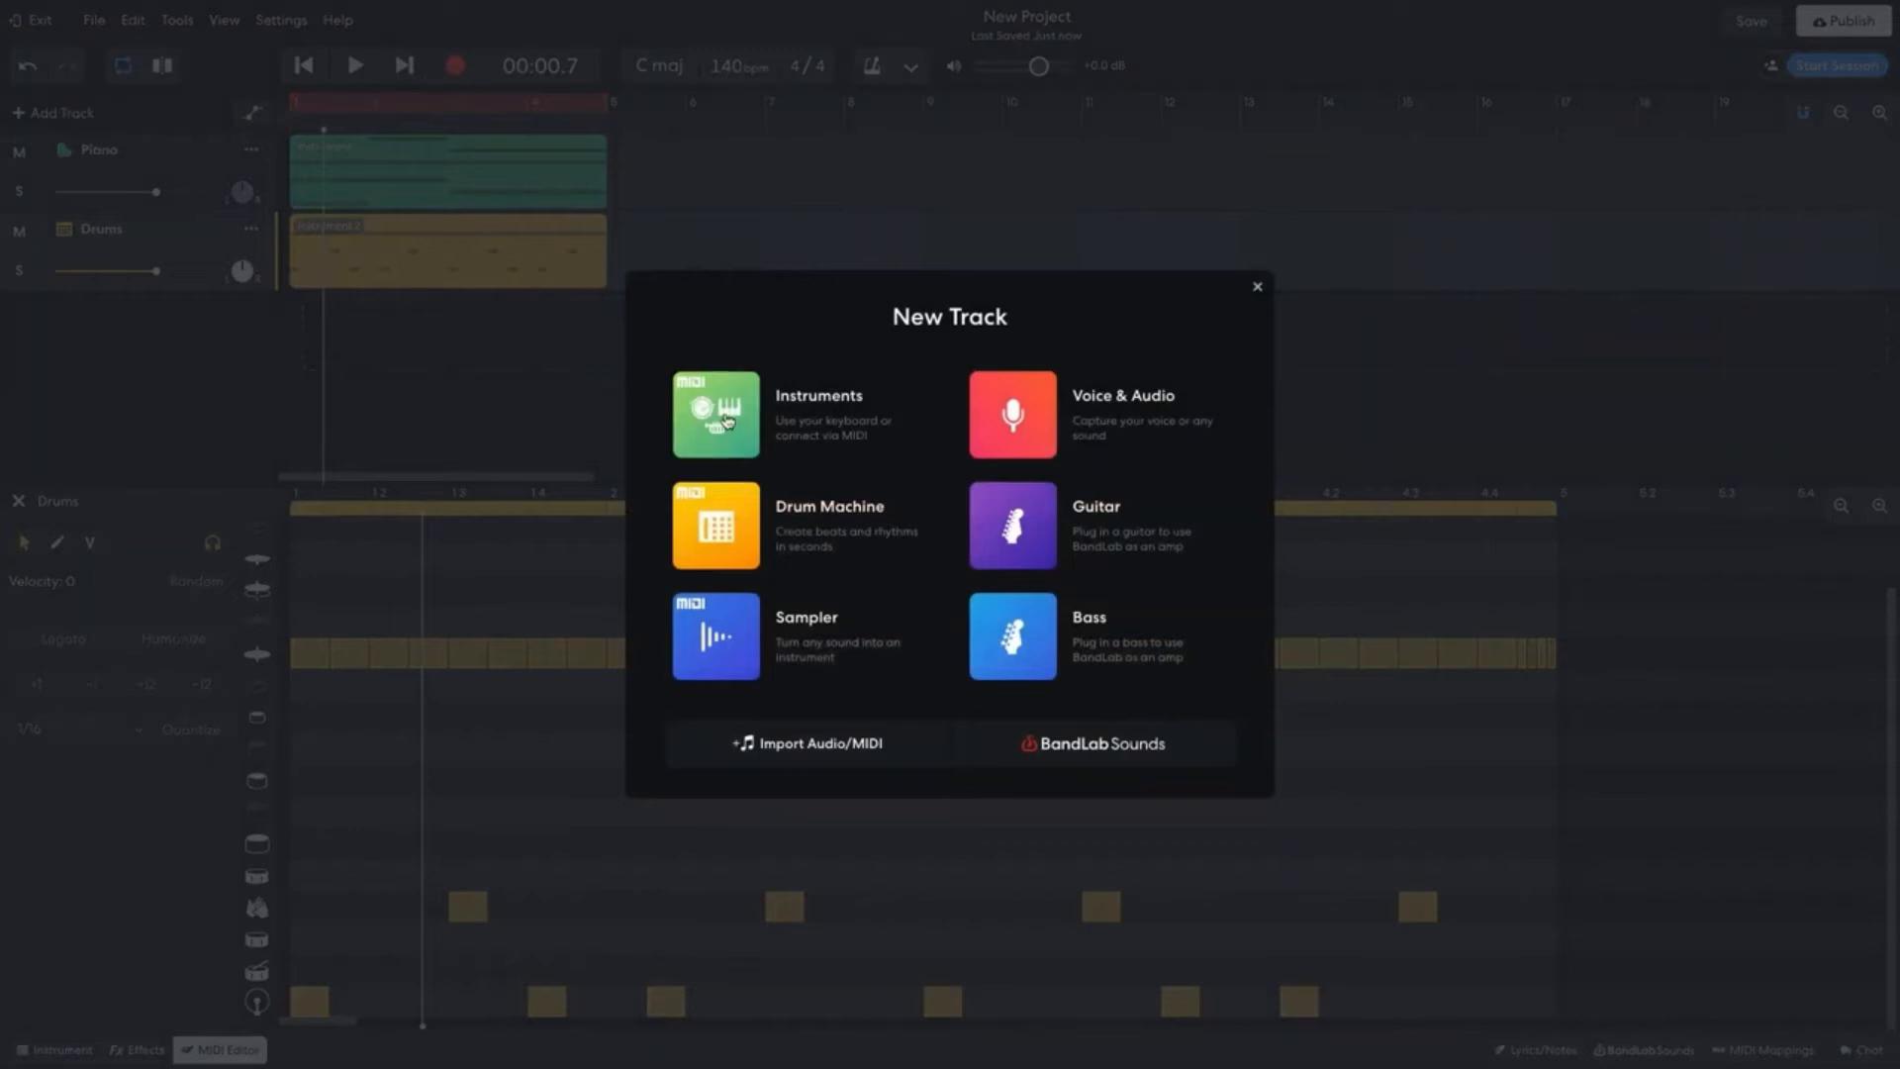
{"action": "left_click", "coordinate": [719, 418]}
{"action": "left_click", "coordinate": [74, 1044]}
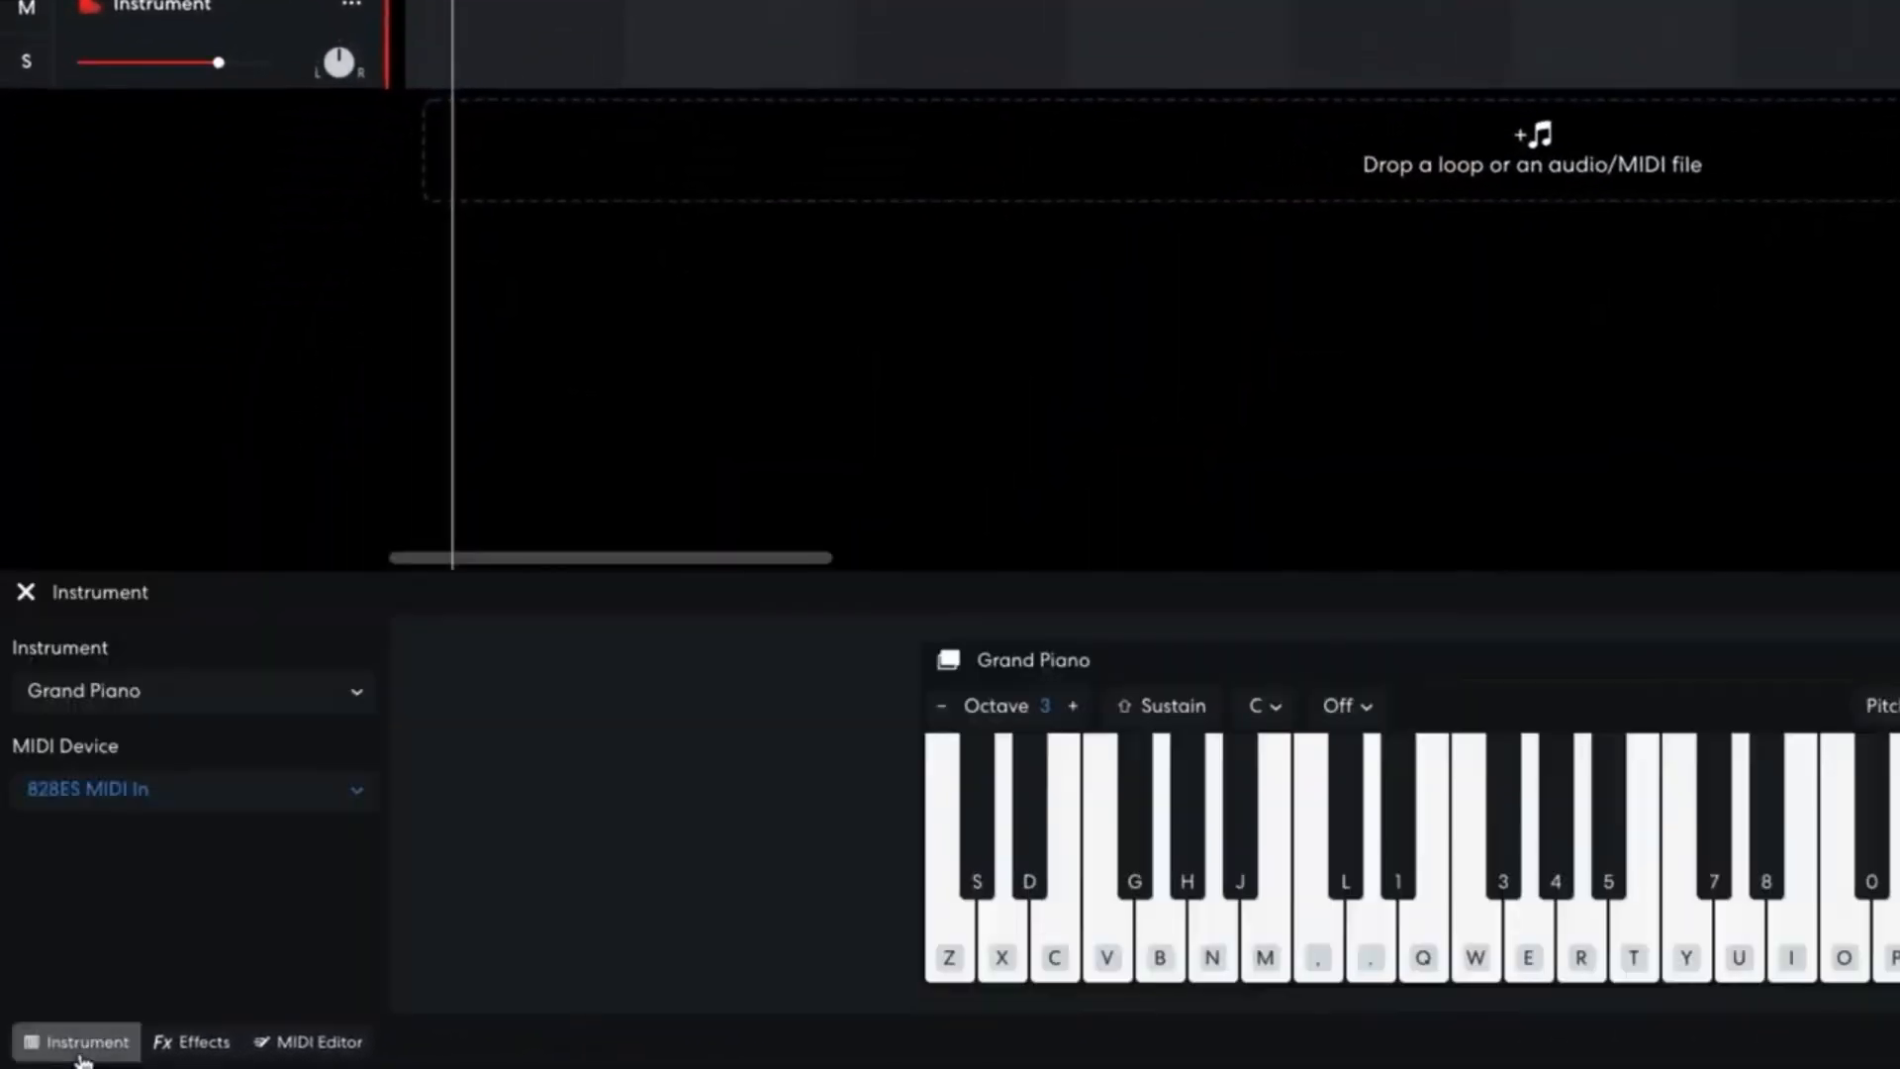
{"action": "left_click", "coordinate": [137, 699]}
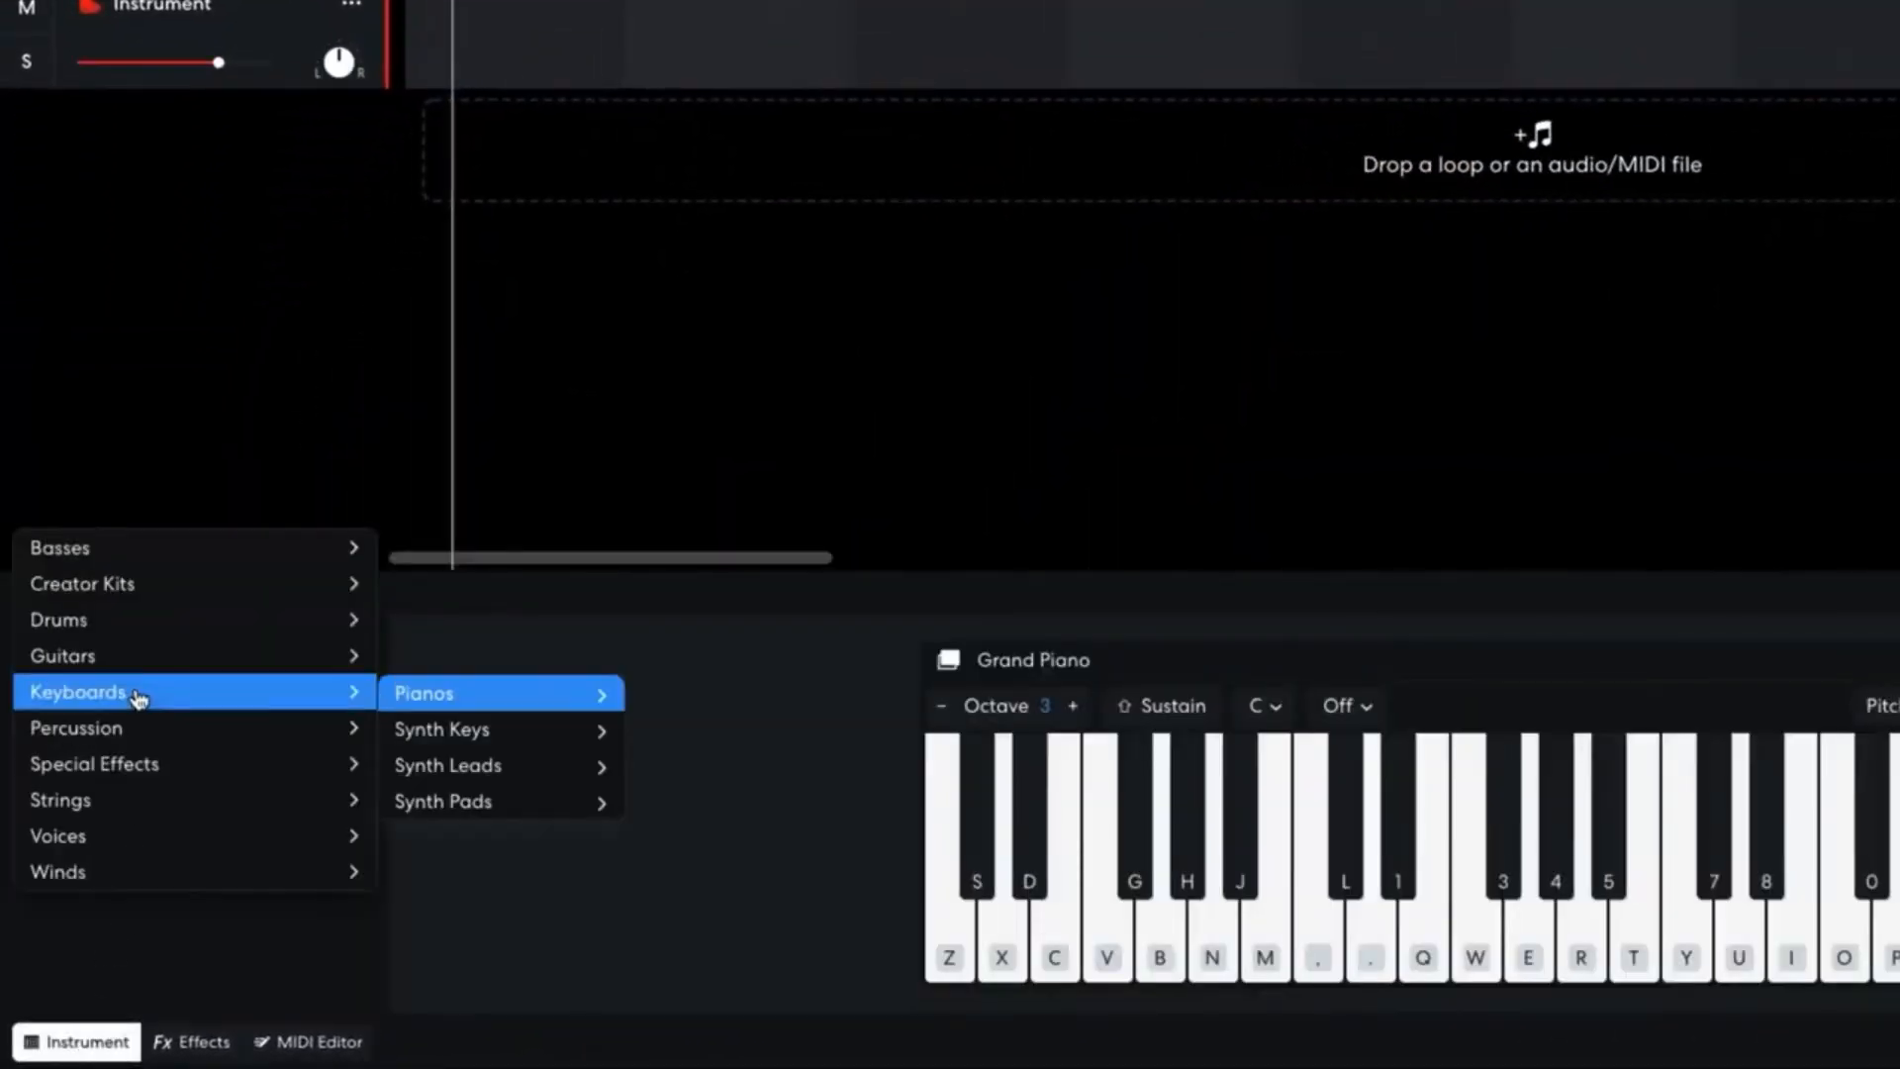
{"action": "mouse_move", "coordinate": [488, 768]}
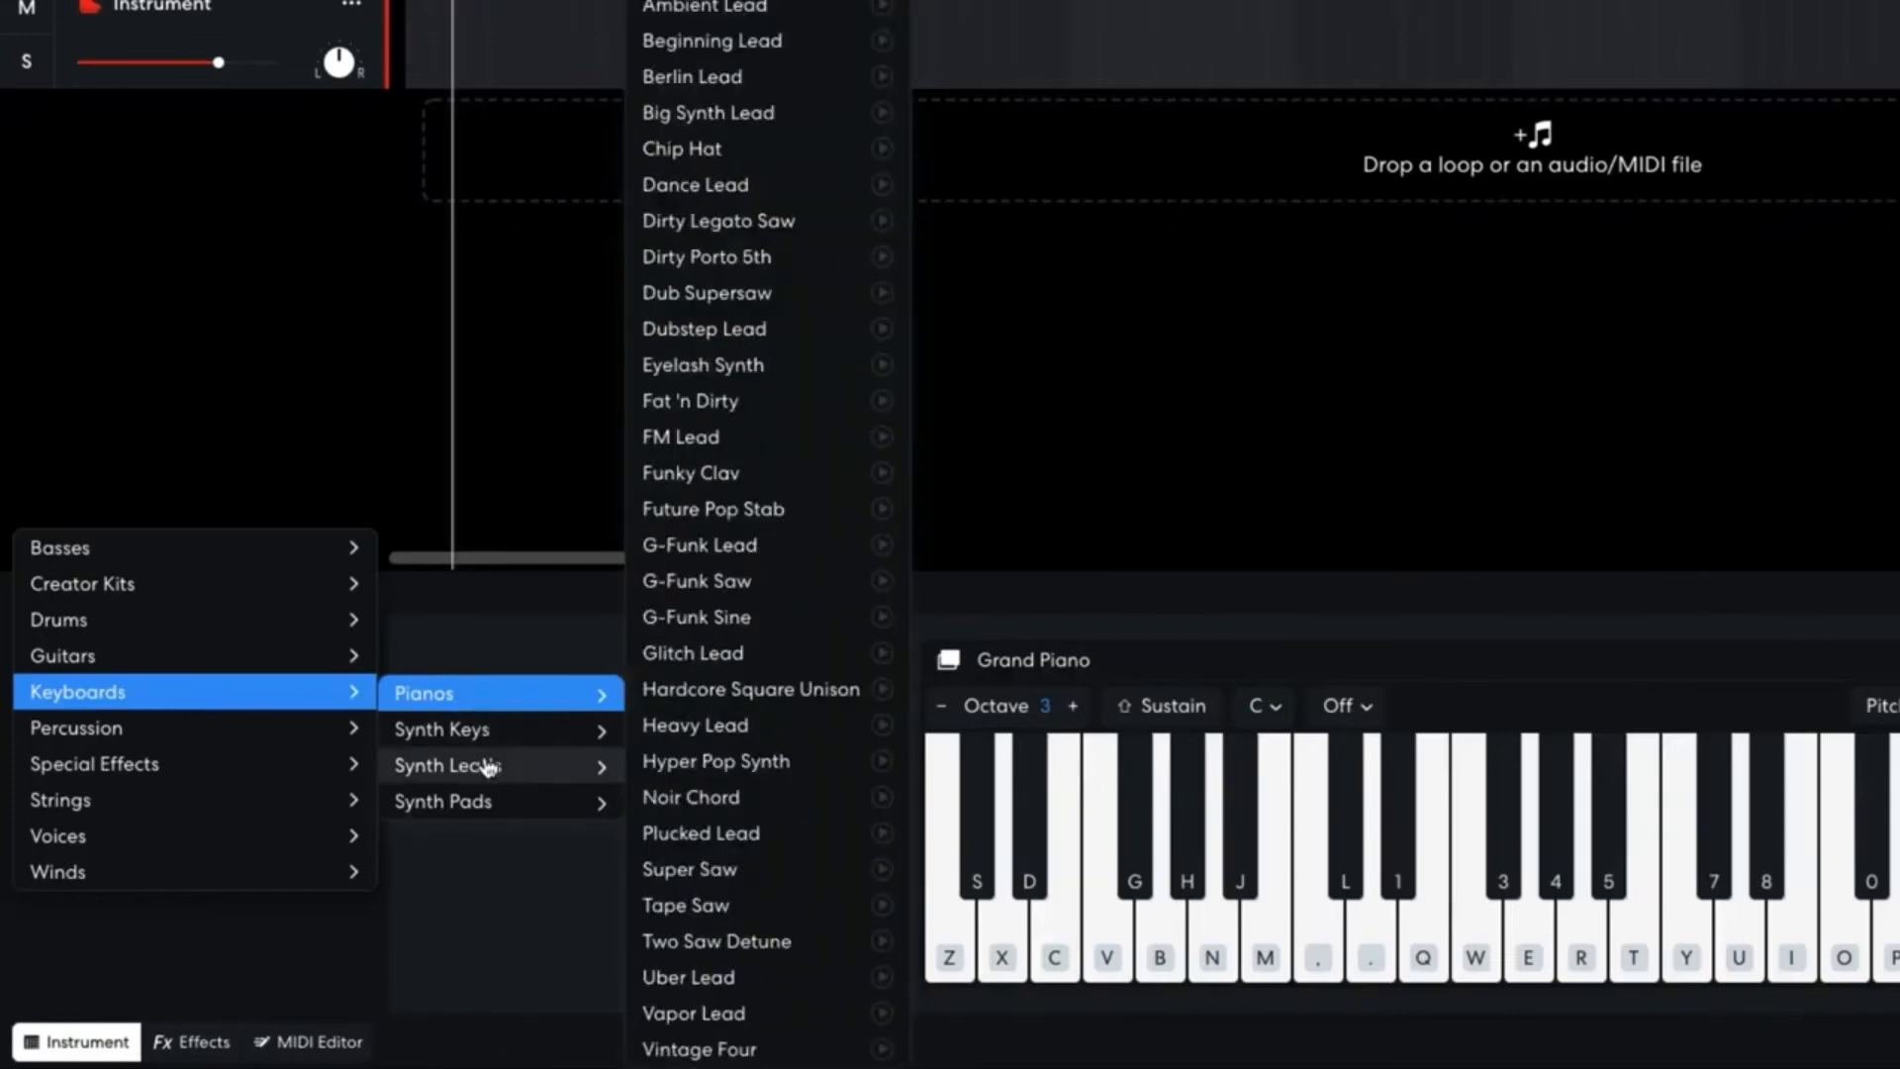
{"action": "left_click", "coordinate": [717, 616]}
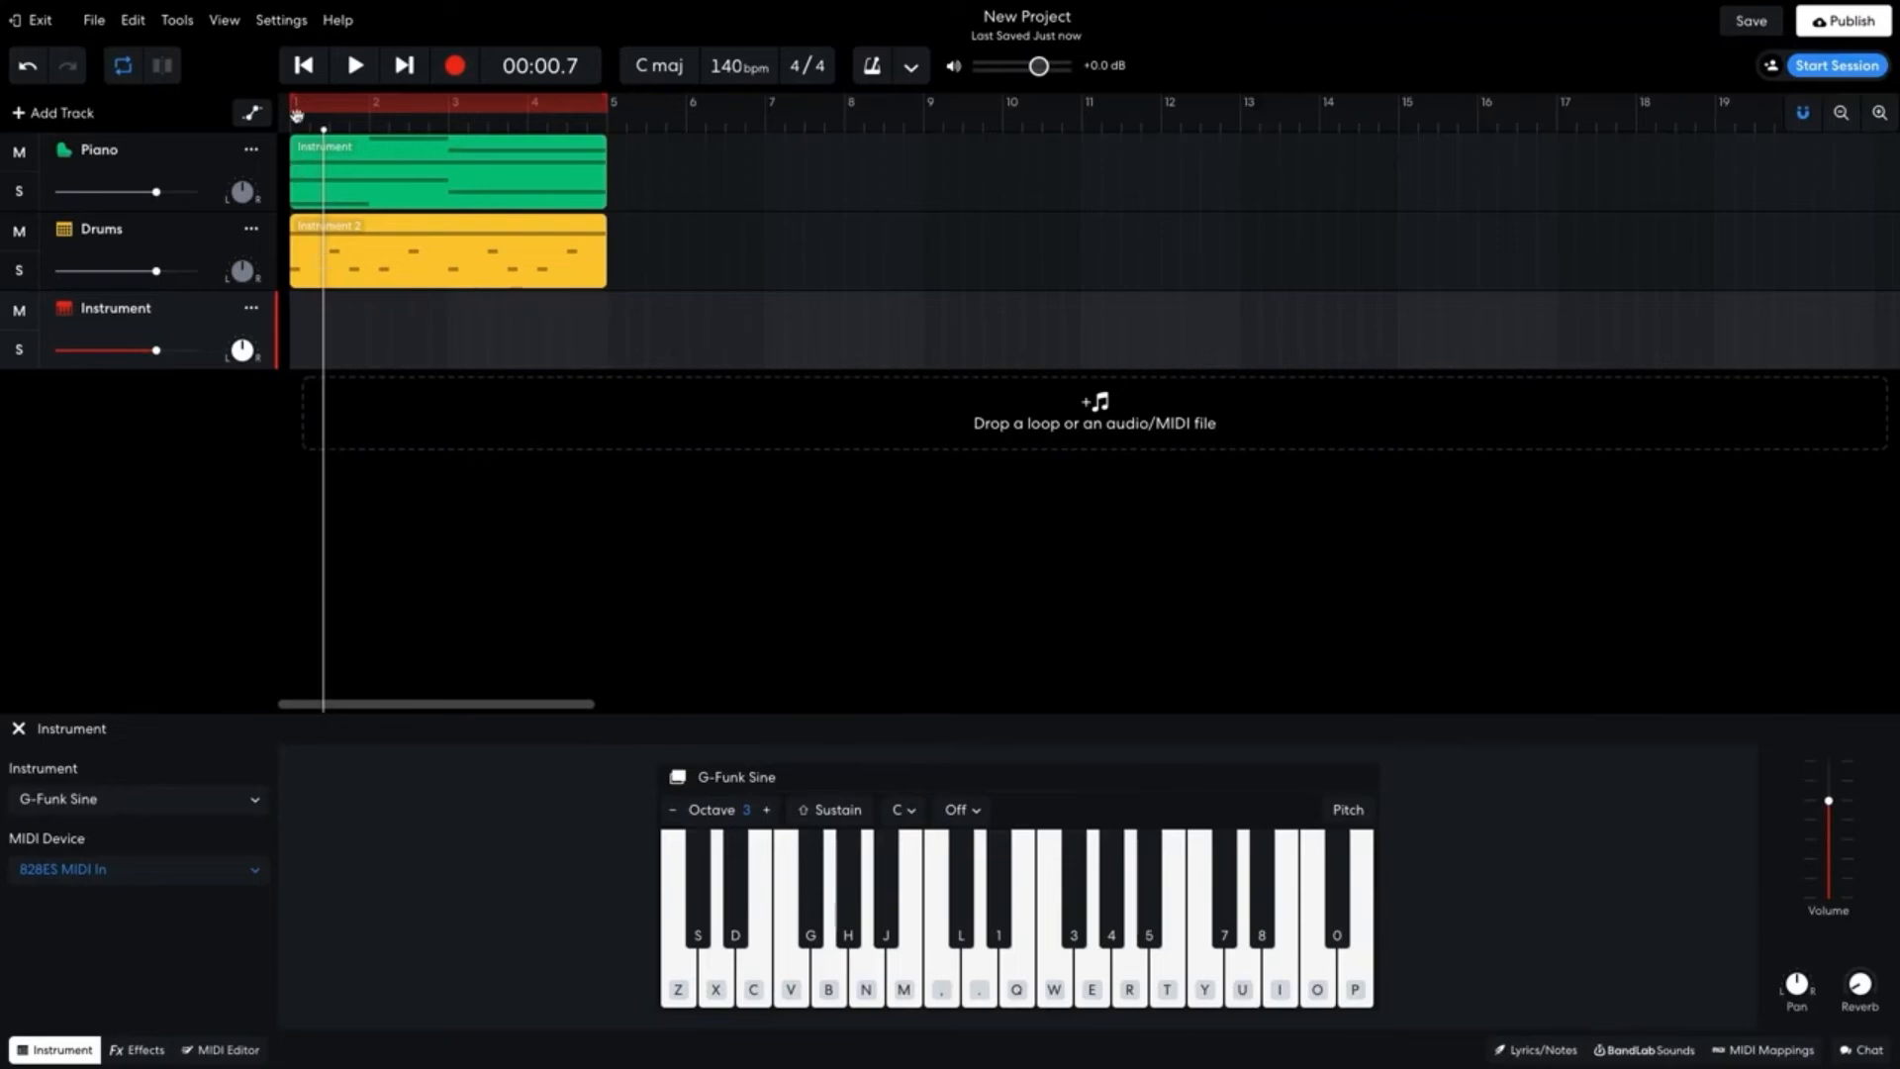
- Record a G-Funk Sine melody over the four-bar loop from the start of bar 1
{"action": "left_click", "coordinate": [303, 65]}
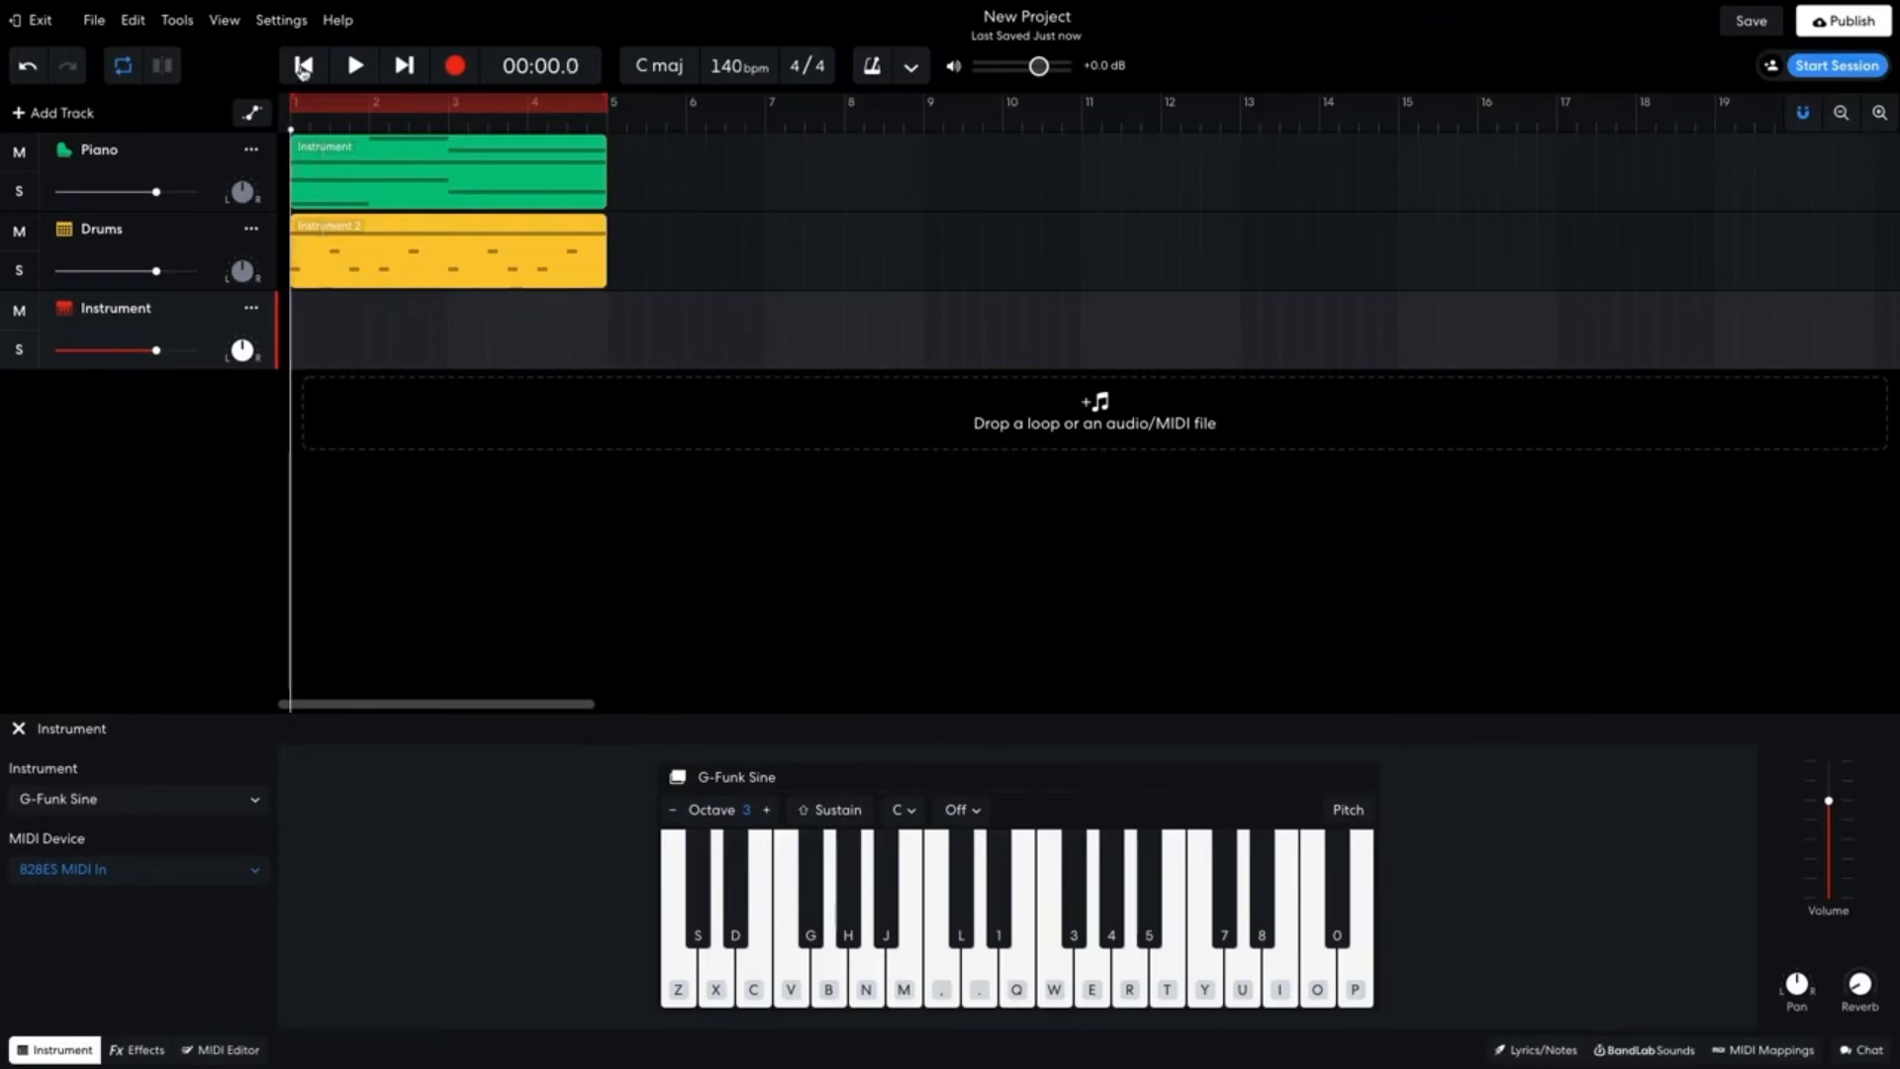
{"action": "left_click", "coordinate": [453, 66]}
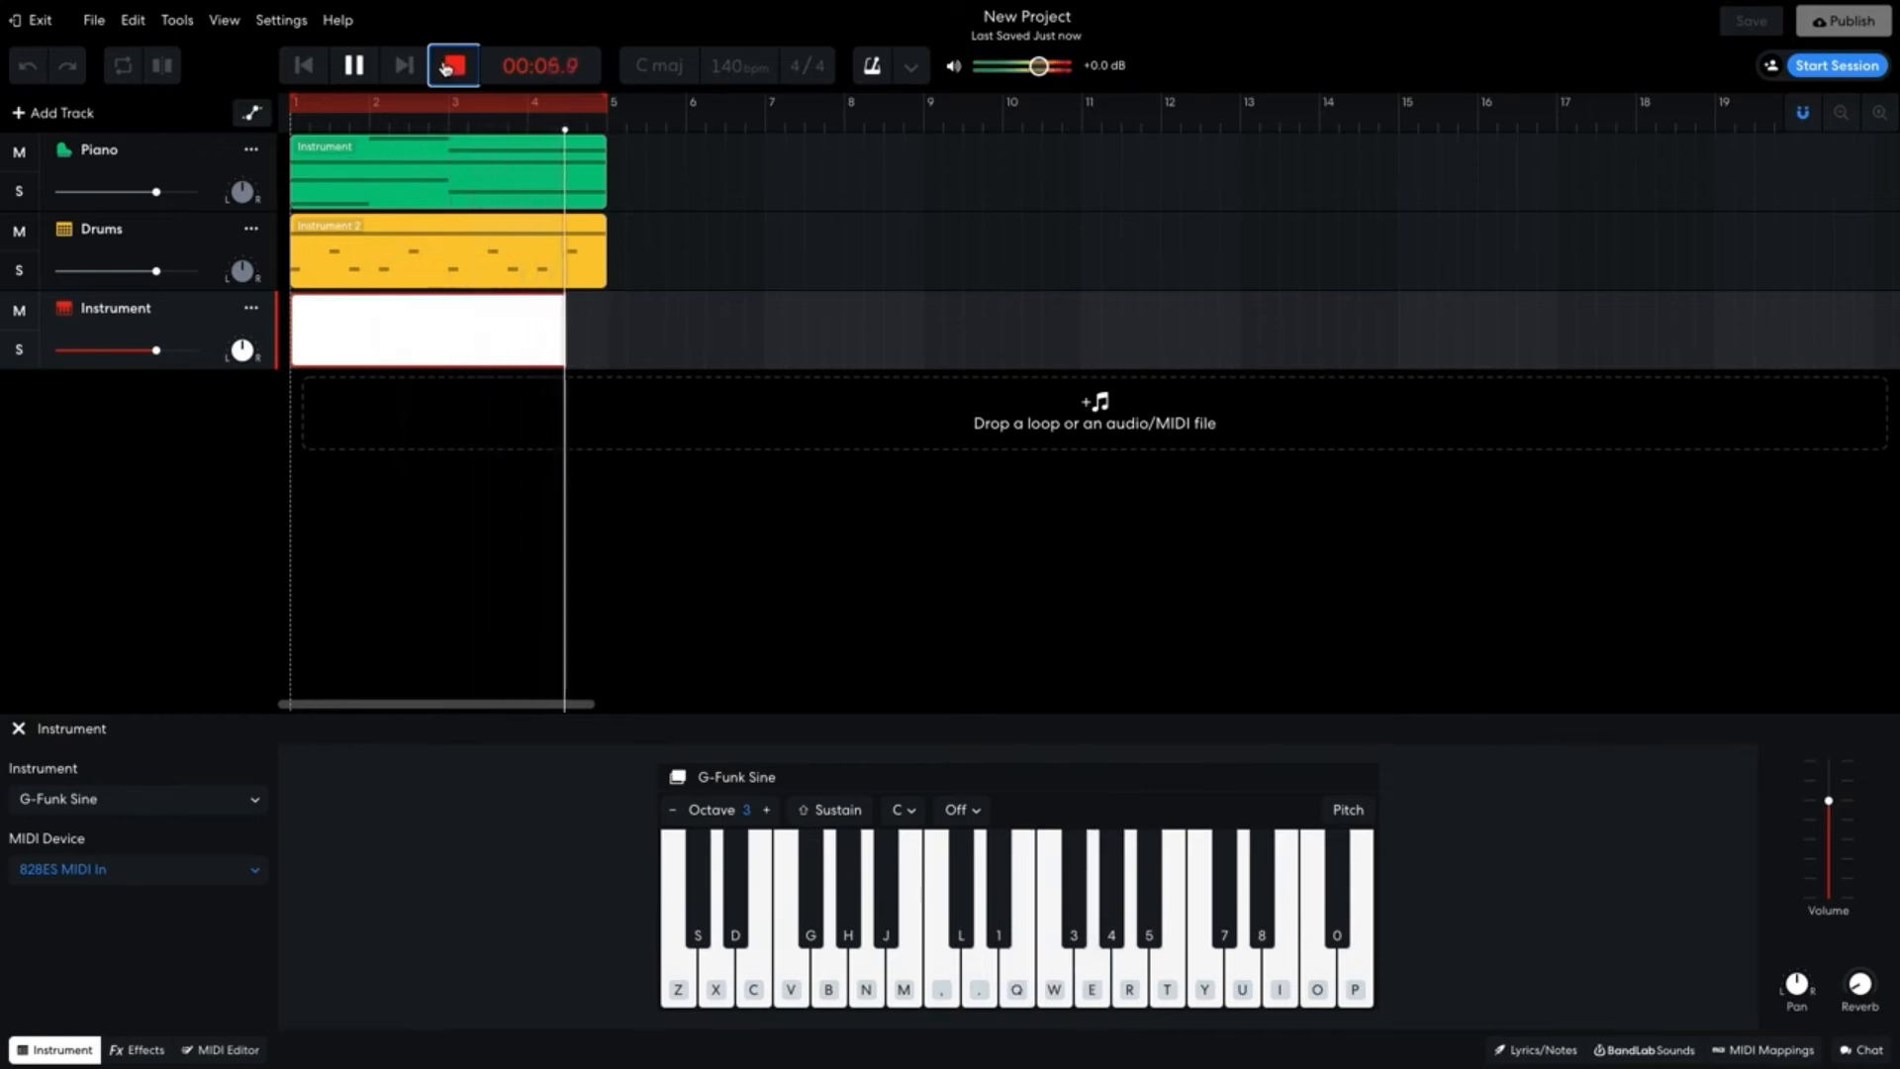
{"action": "left_click", "coordinate": [445, 68]}
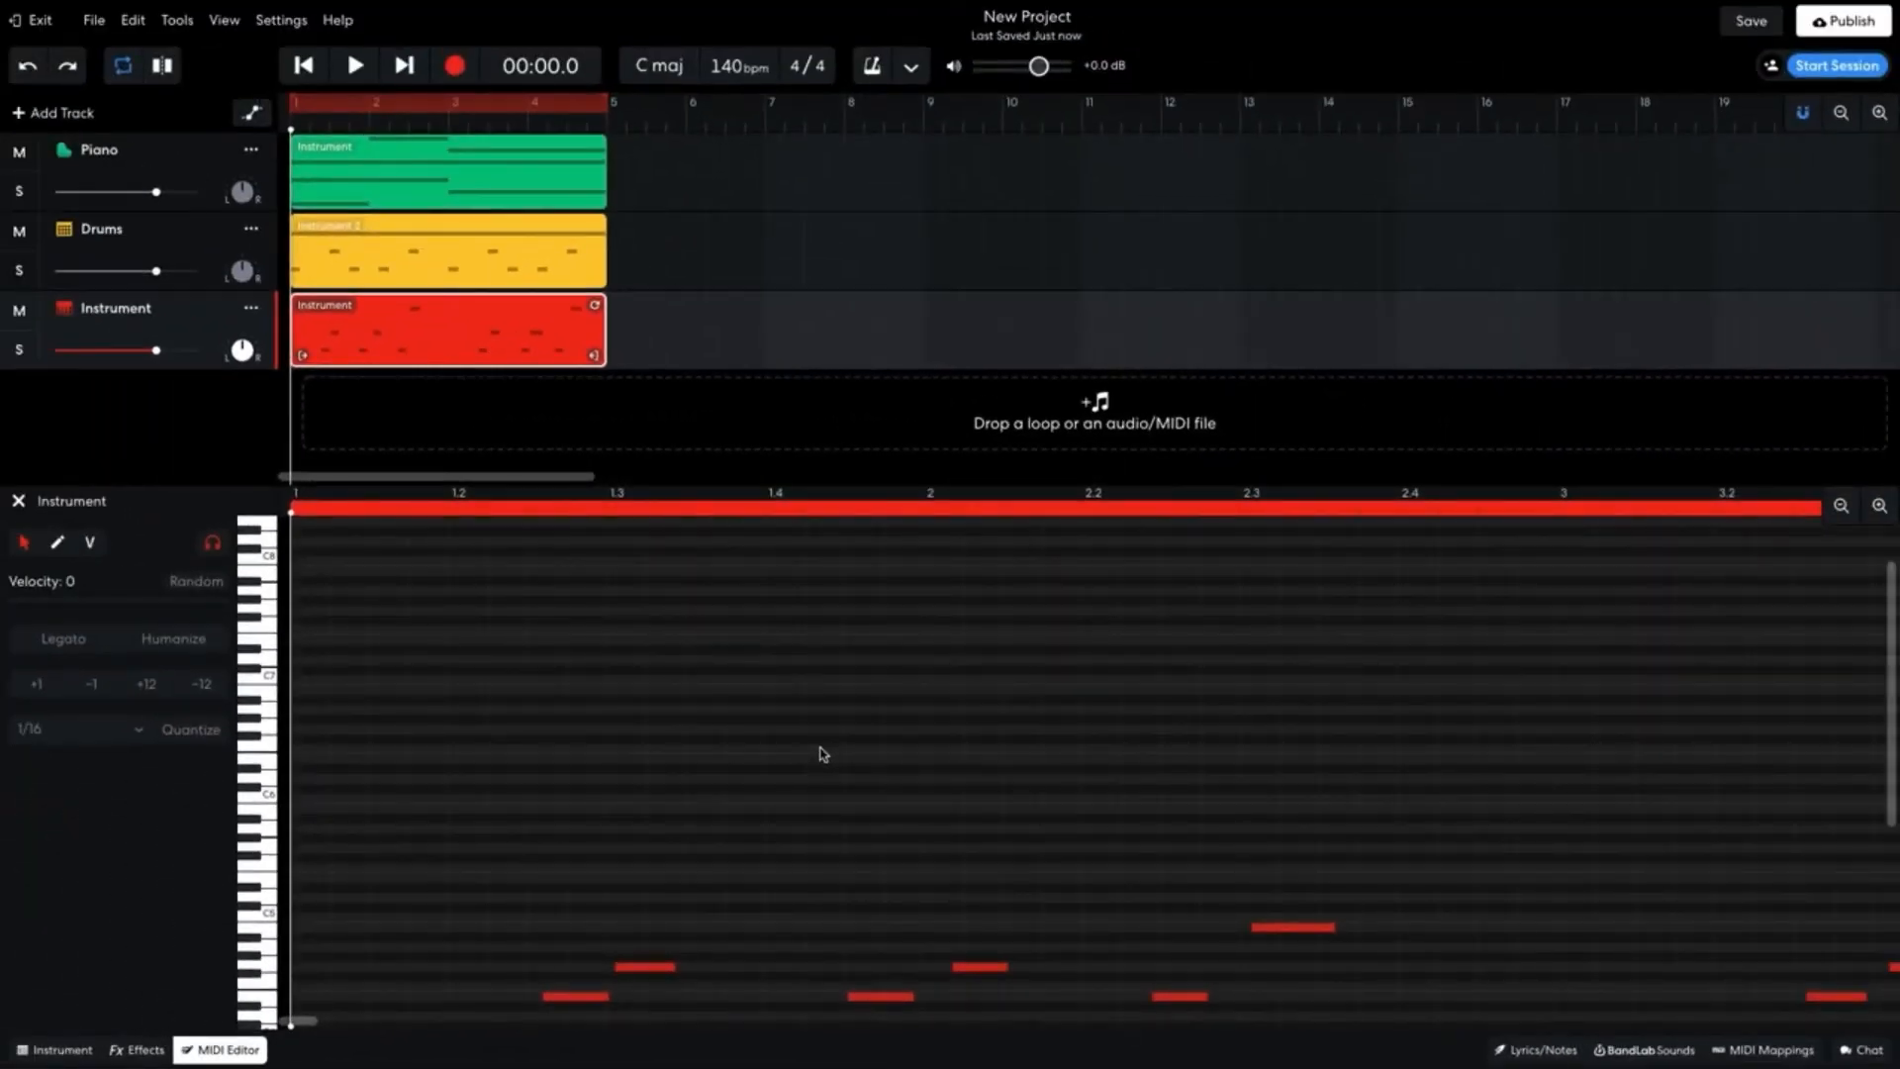
- Quantize all the recorded synth notes to 1/16 and play the loop to check their timing
{"action": "key", "text": "ctrl+a"}
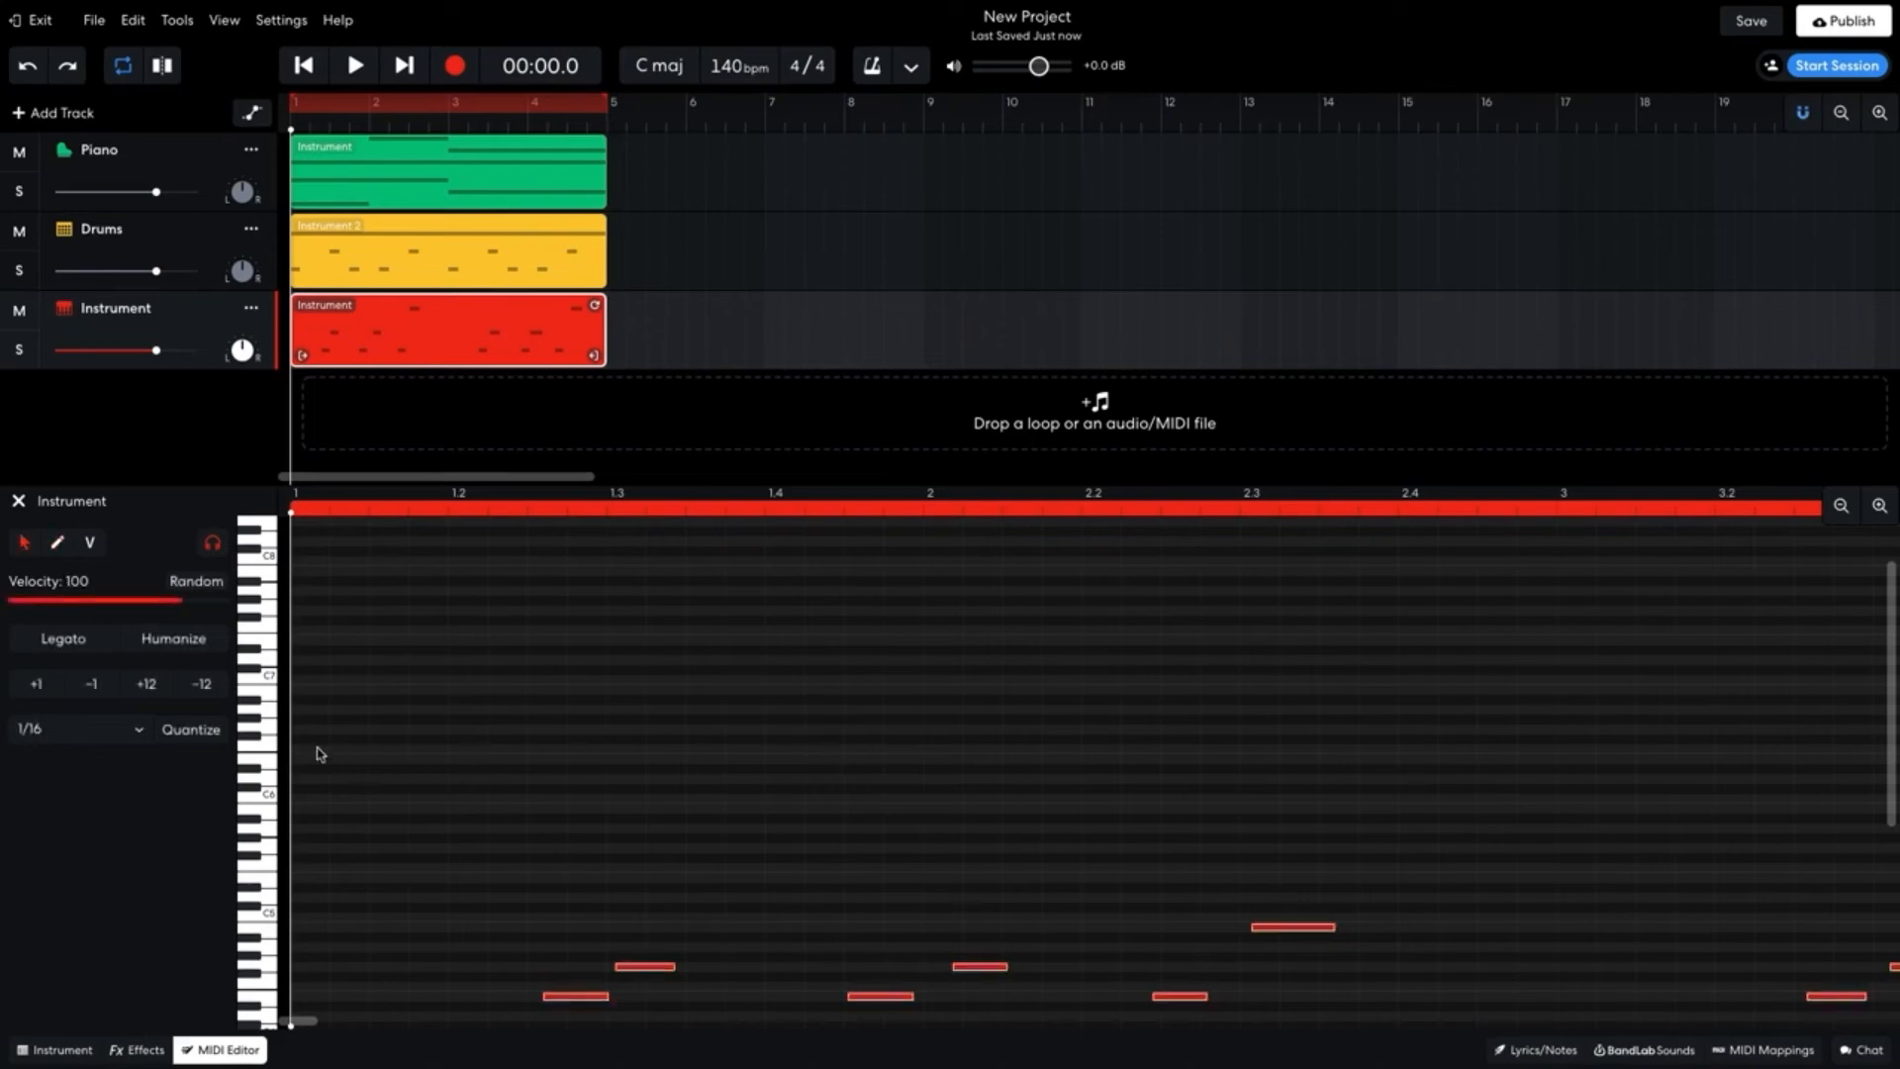
{"action": "left_click", "coordinate": [197, 732]}
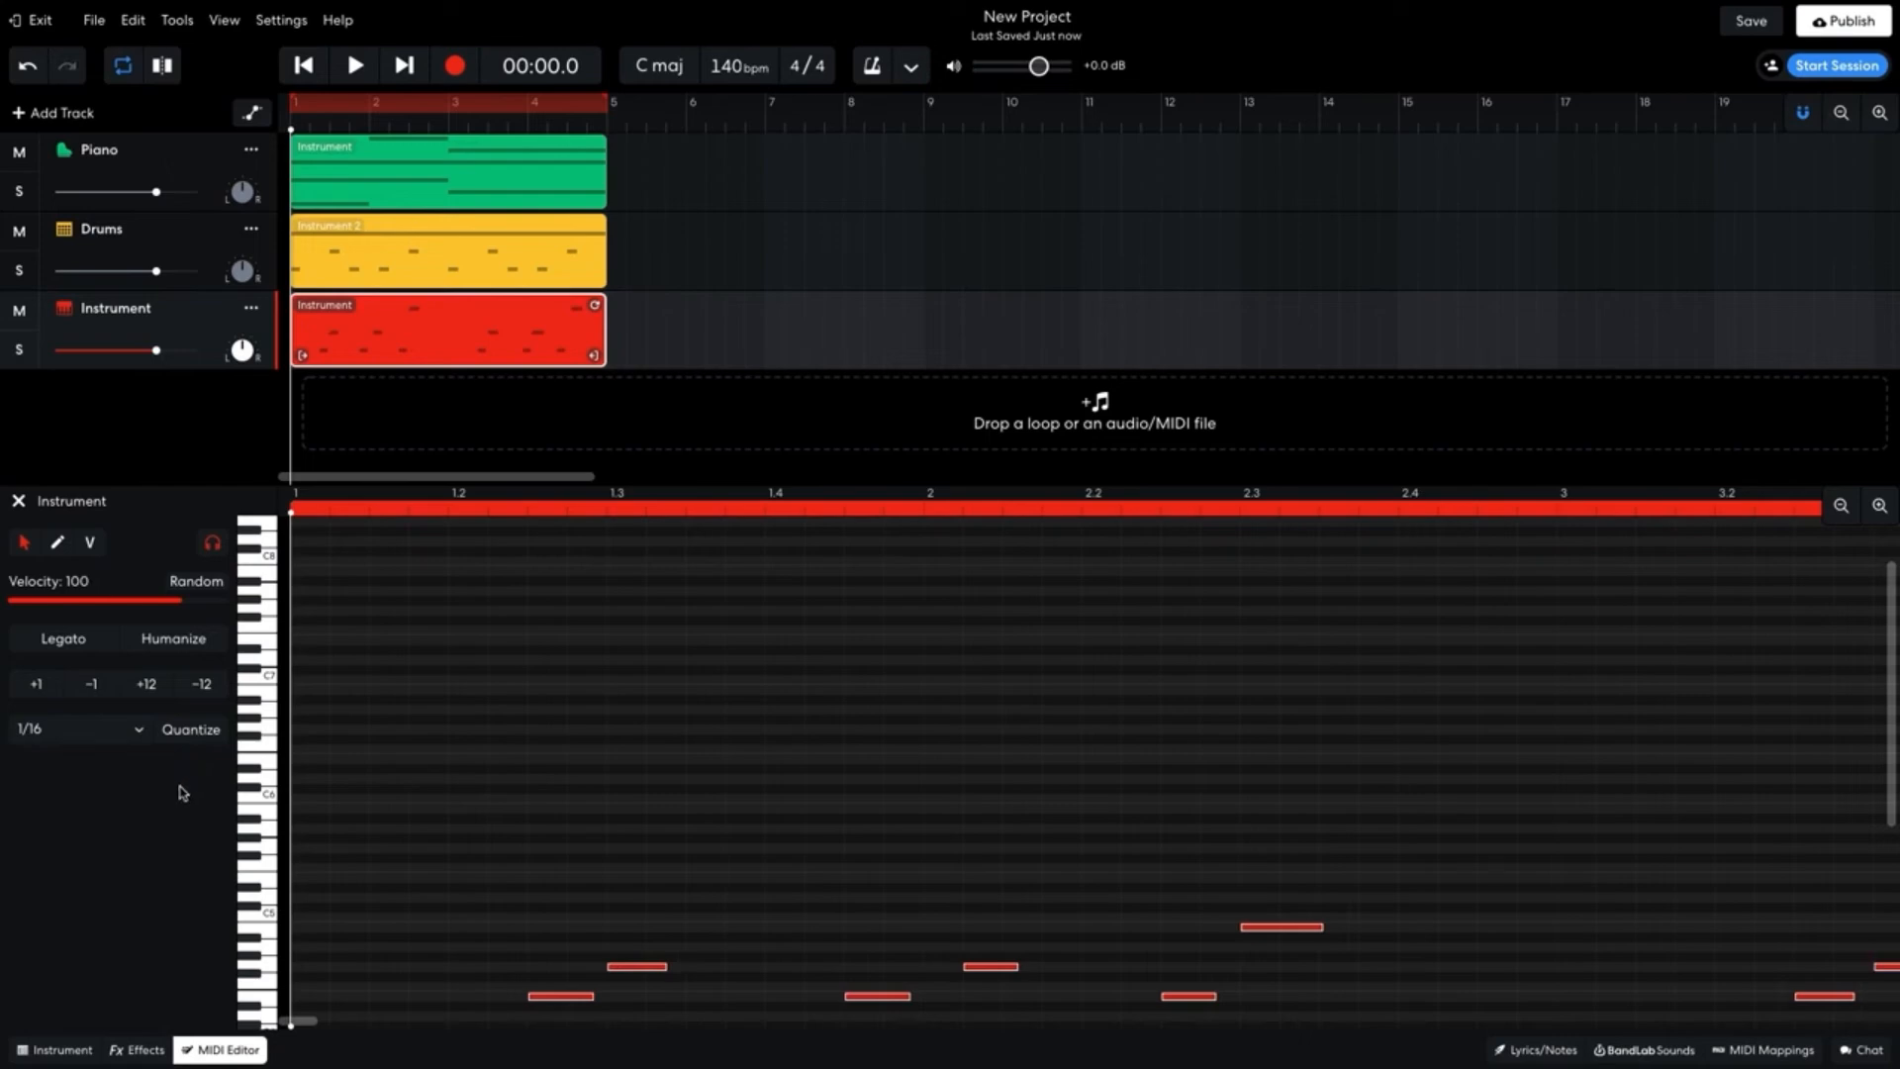
{"action": "key", "text": "space"}
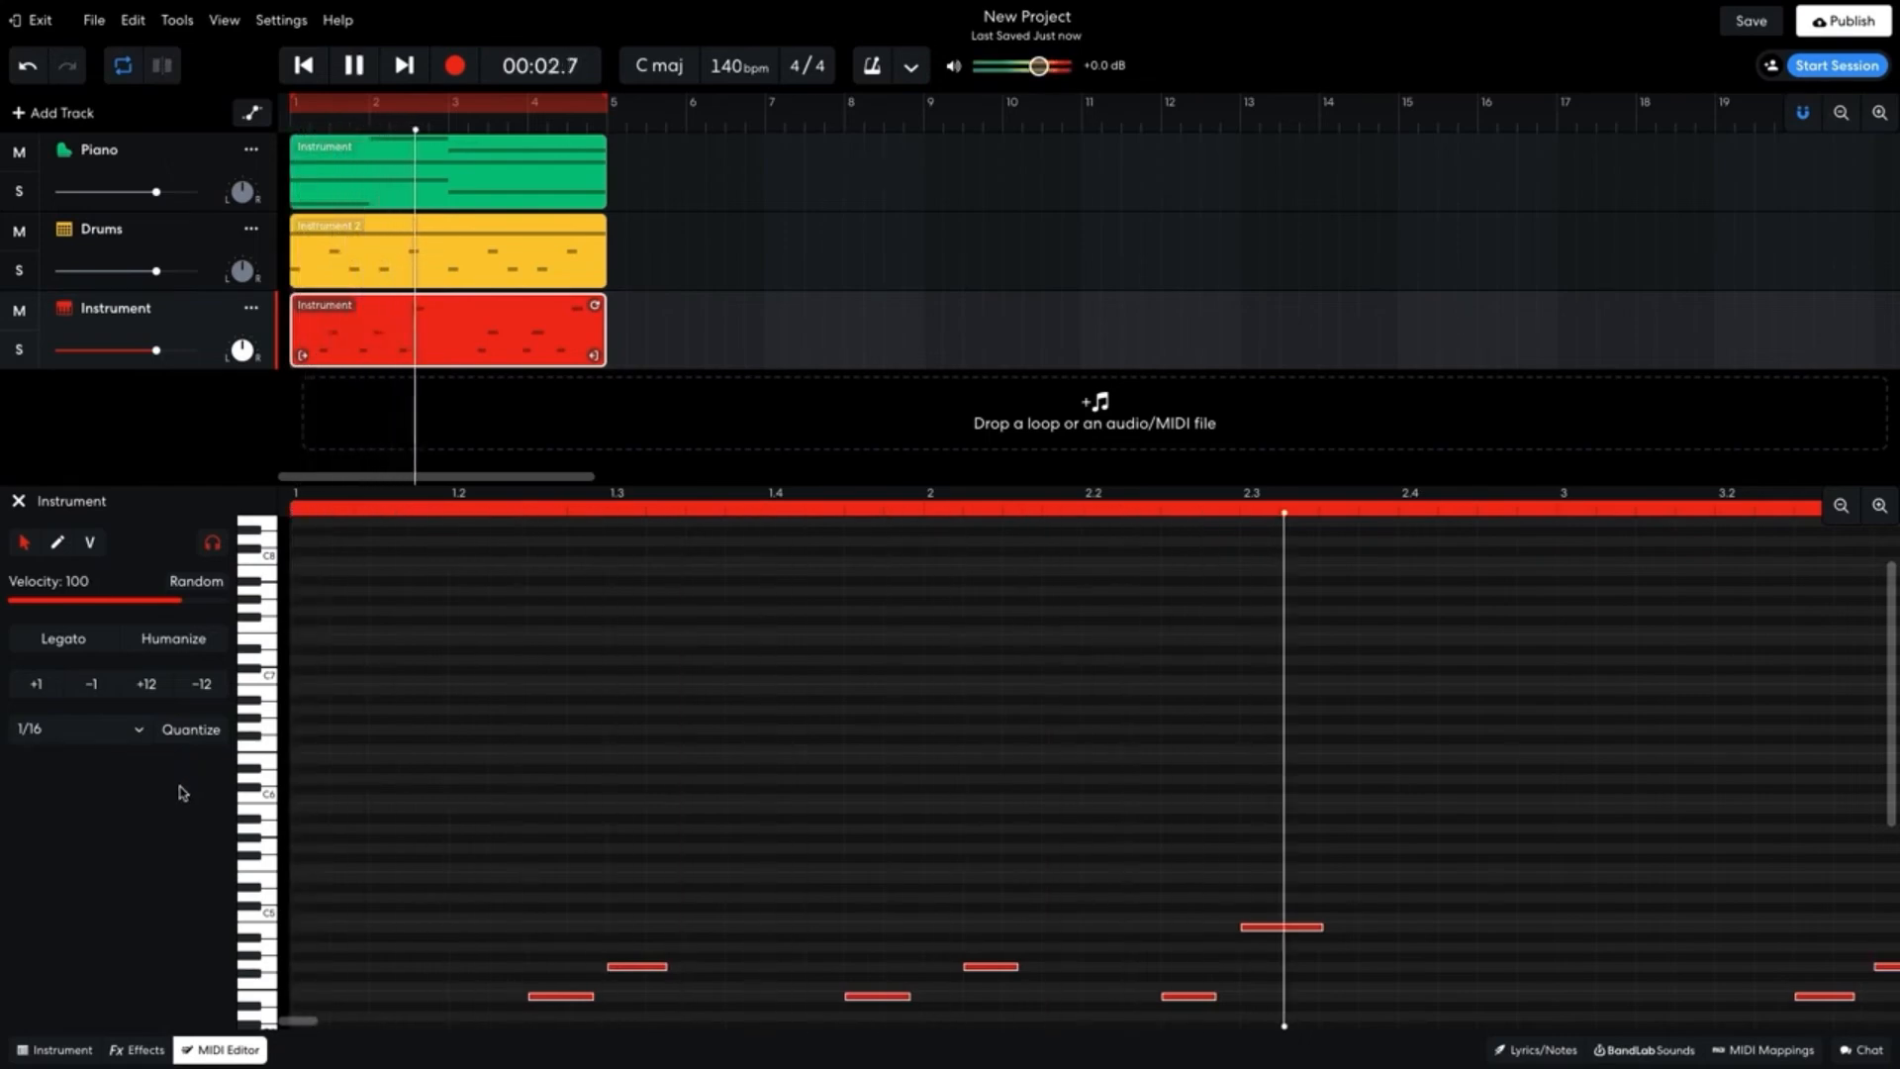
{"action": "key", "text": "space"}
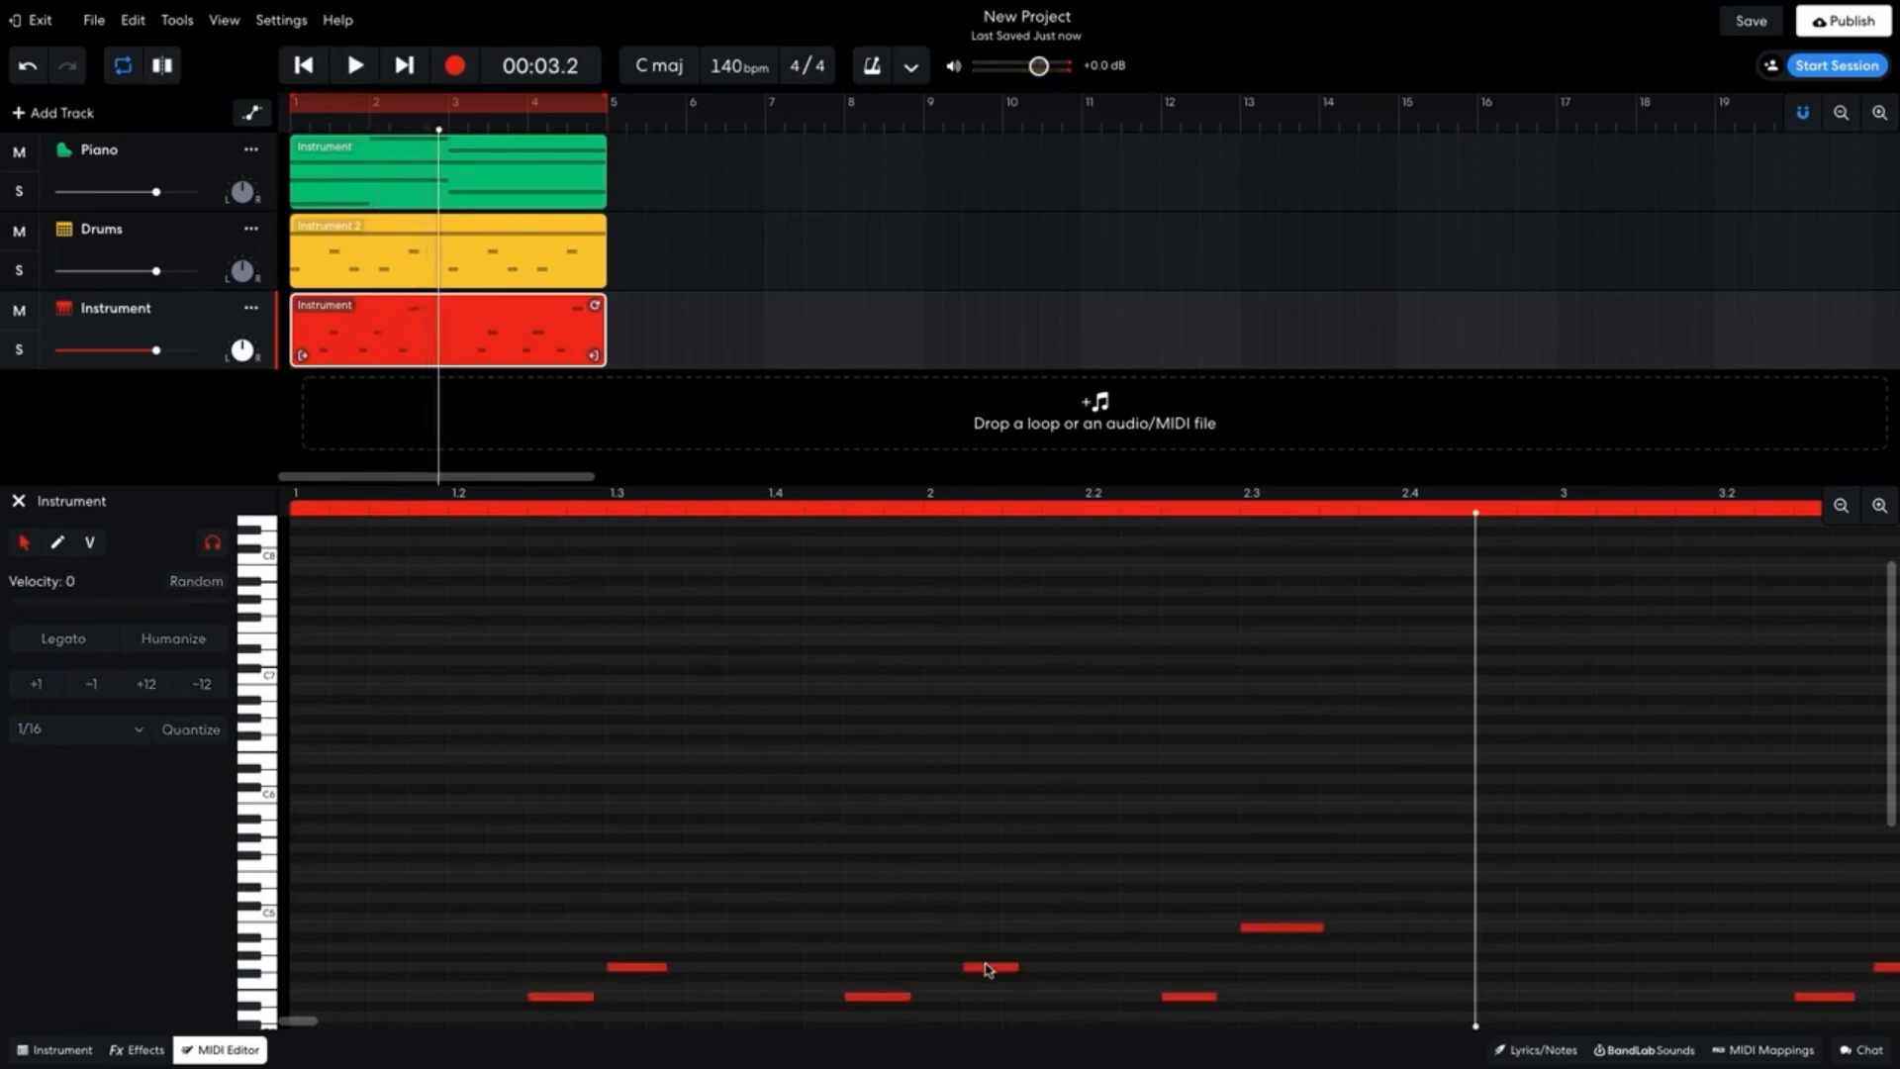
- Move the mistimed synth note just after bar 2 back to the start of bar 2, and replay the loop from the beginning
{"action": "double_click", "coordinate": [989, 968]}
{"action": "left_click_drag", "start_coordinate": [989, 968], "coordinate": [953, 970]}
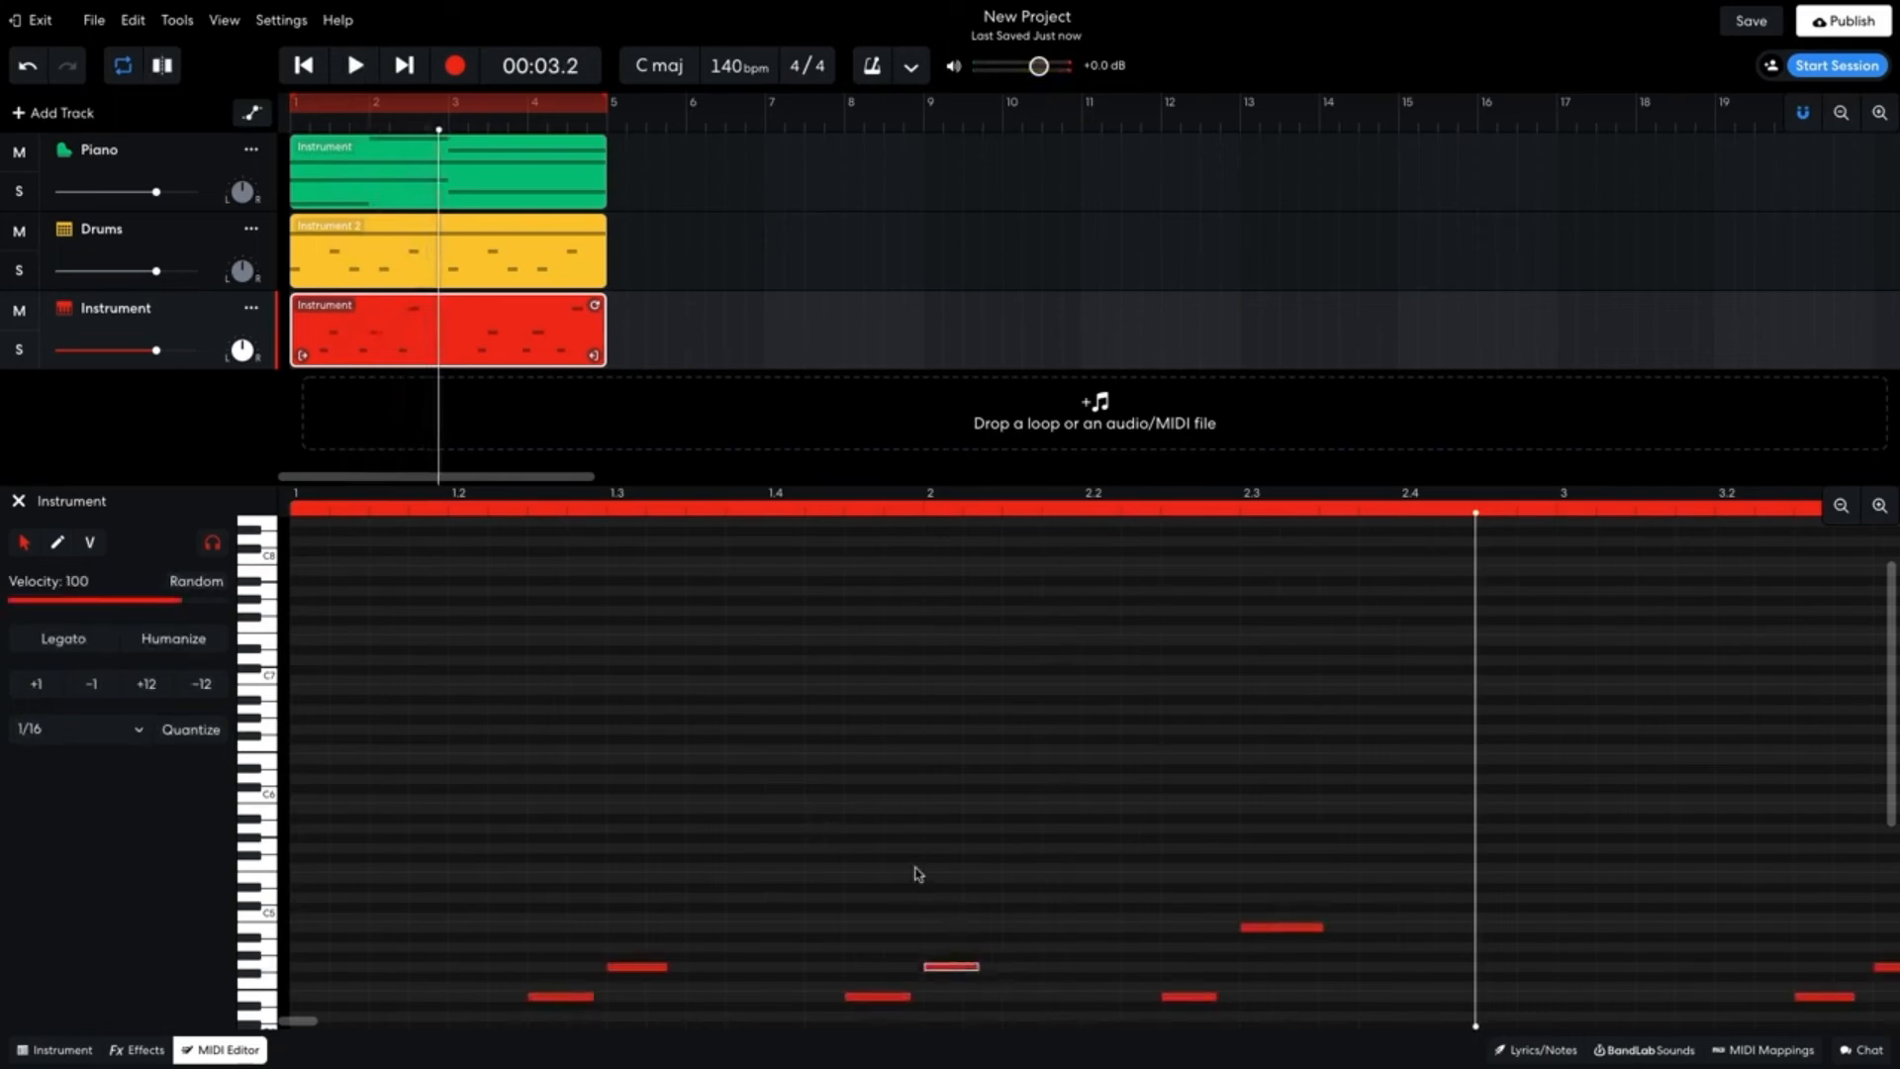
{"action": "left_click", "coordinate": [305, 66]}
{"action": "key", "text": "space"}
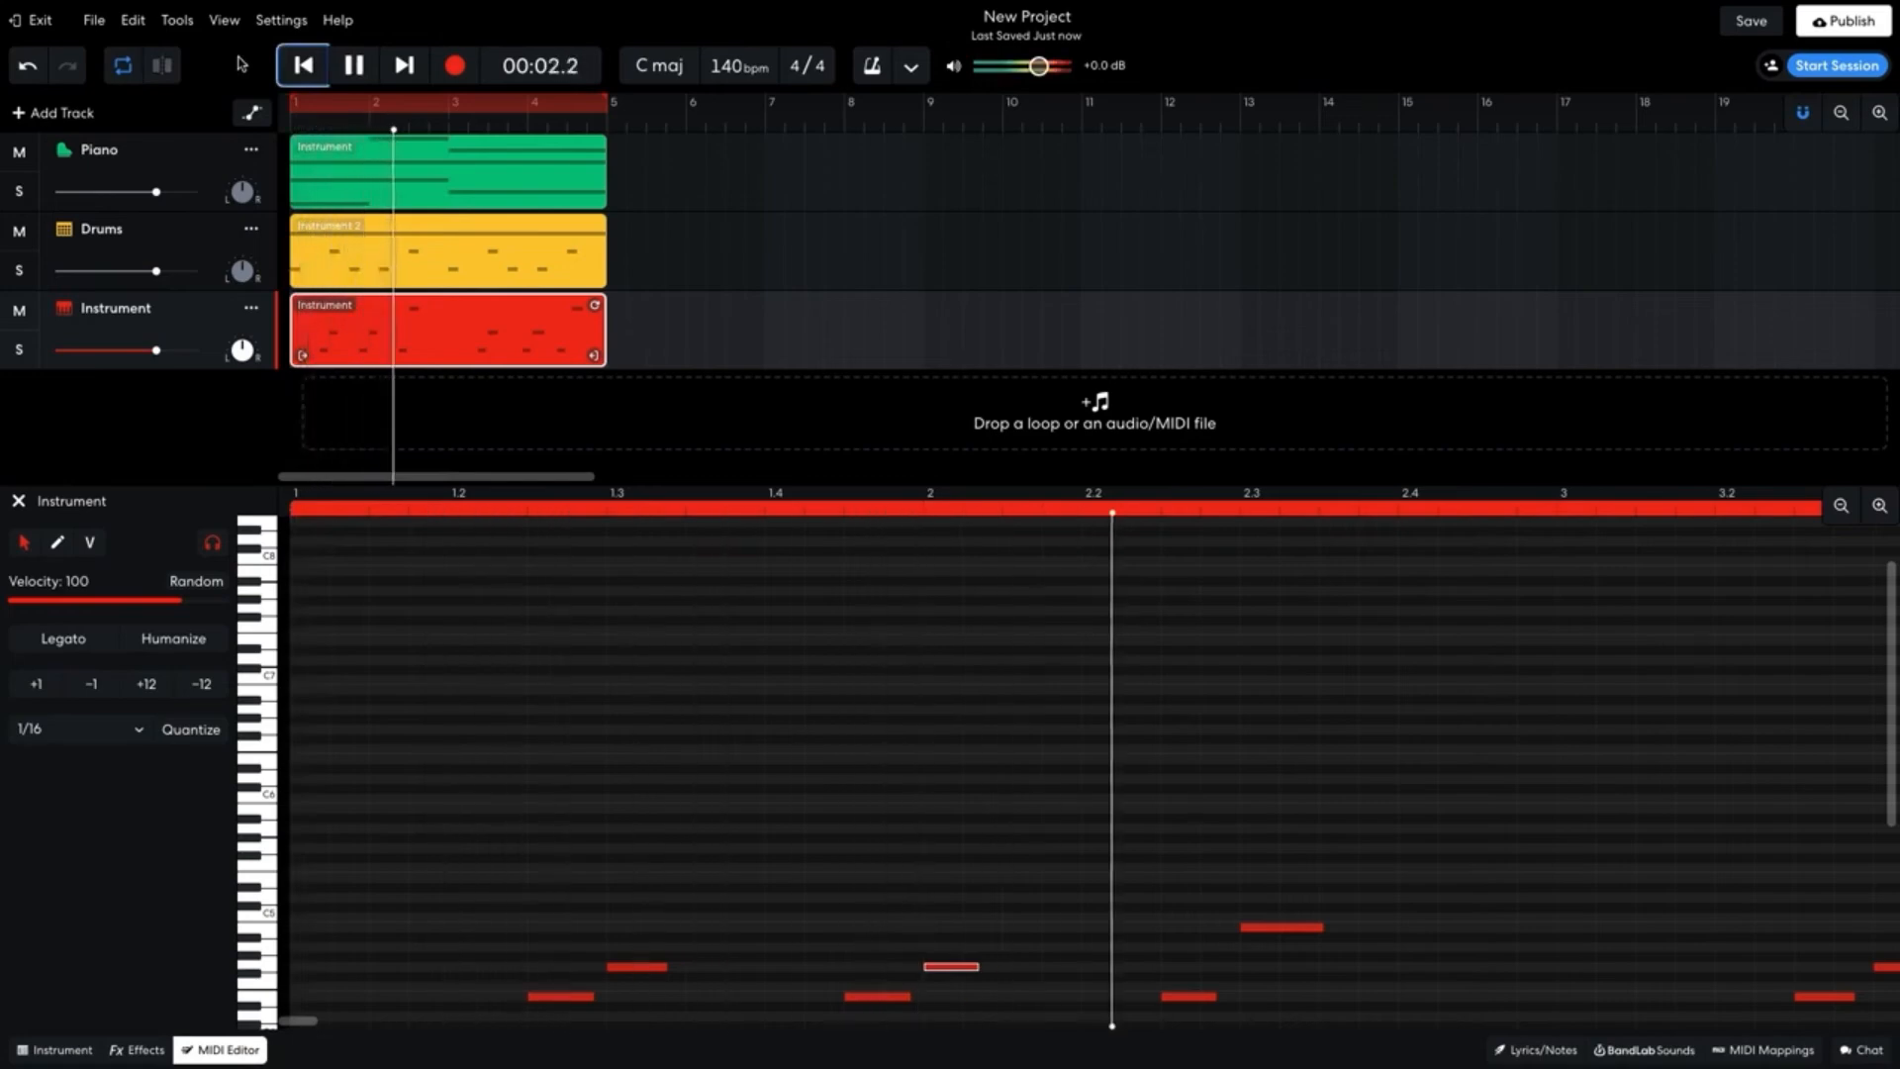
{"action": "key", "text": "space"}
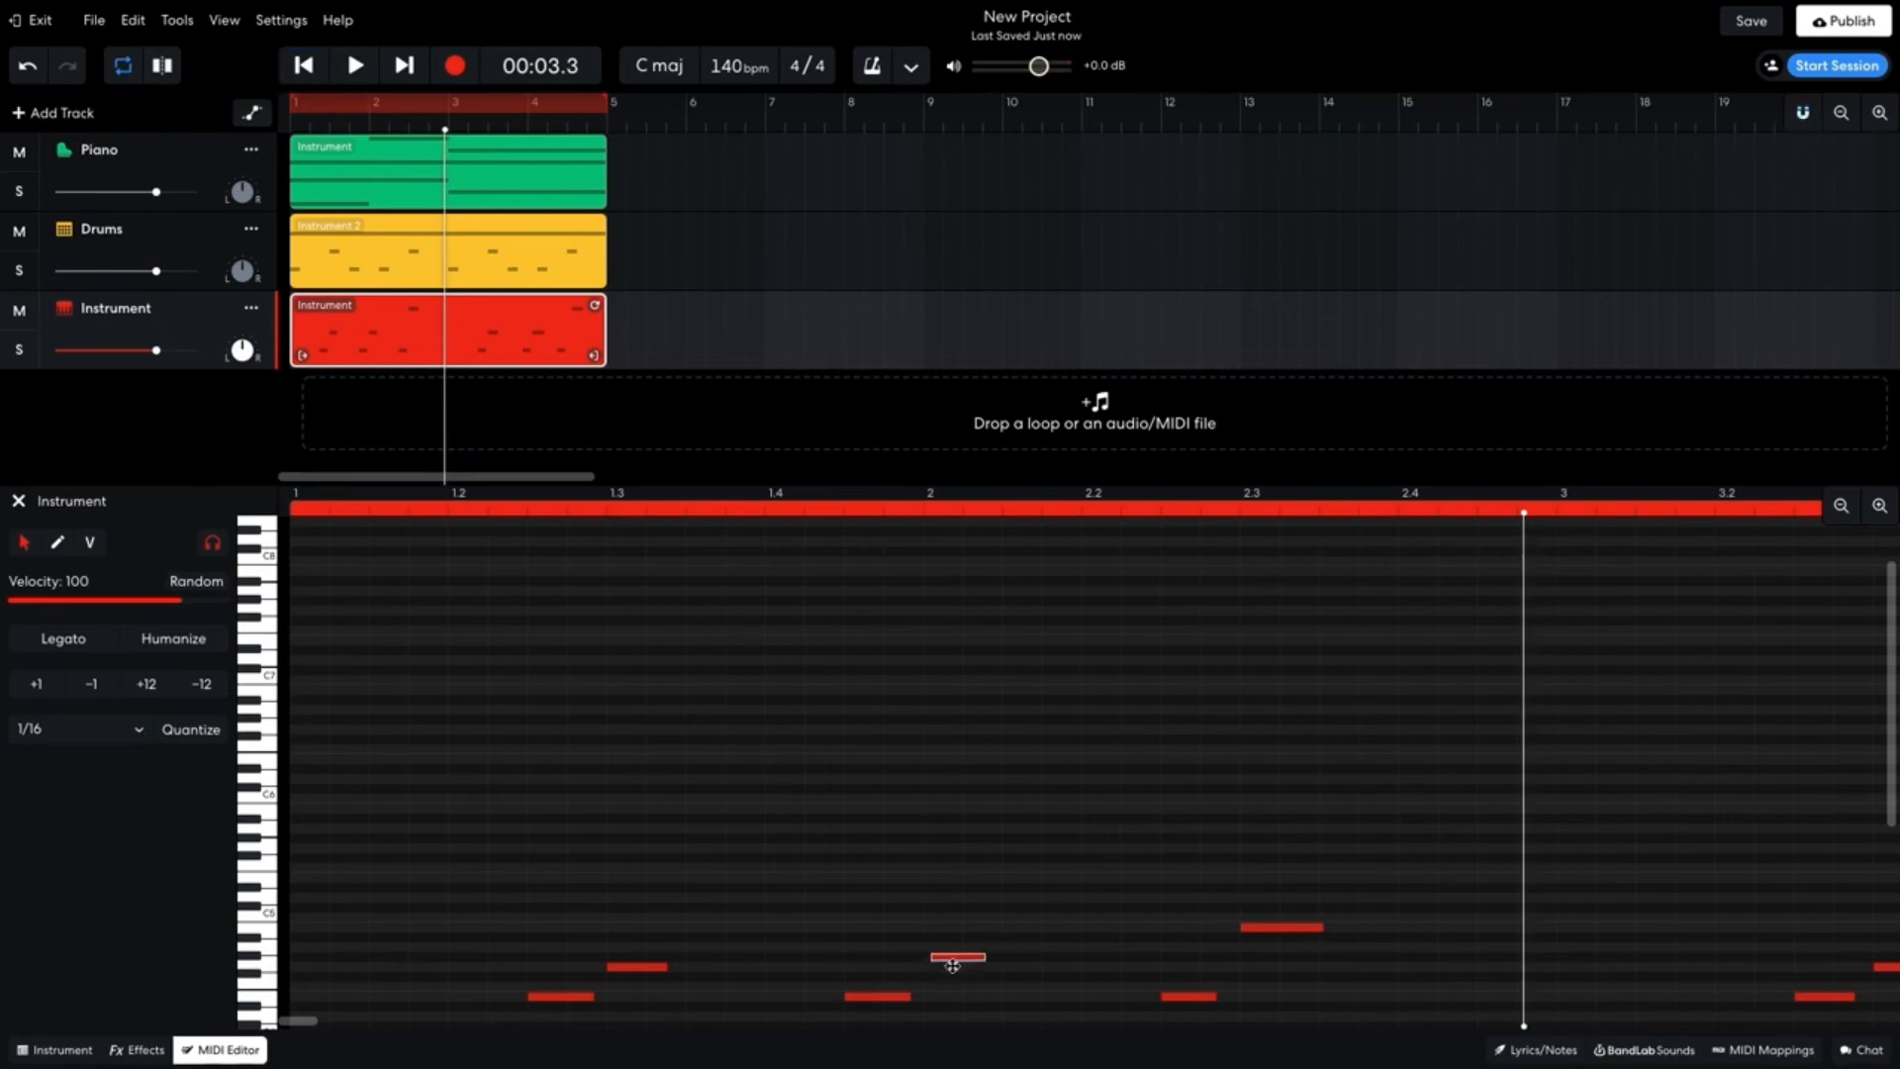
- Nudge the synth note at bar 2 slightly off the grid with snapping off, and turn snap to grid back on
{"action": "mouse_move", "coordinate": [943, 967]}
{"action": "left_mouse_down"}
{"action": "mouse_move", "coordinate": [987, 969]}
{"action": "mouse_move", "coordinate": [953, 969]}
{"action": "left_mouse_up"}
{"action": "left_click", "coordinate": [1802, 113]}
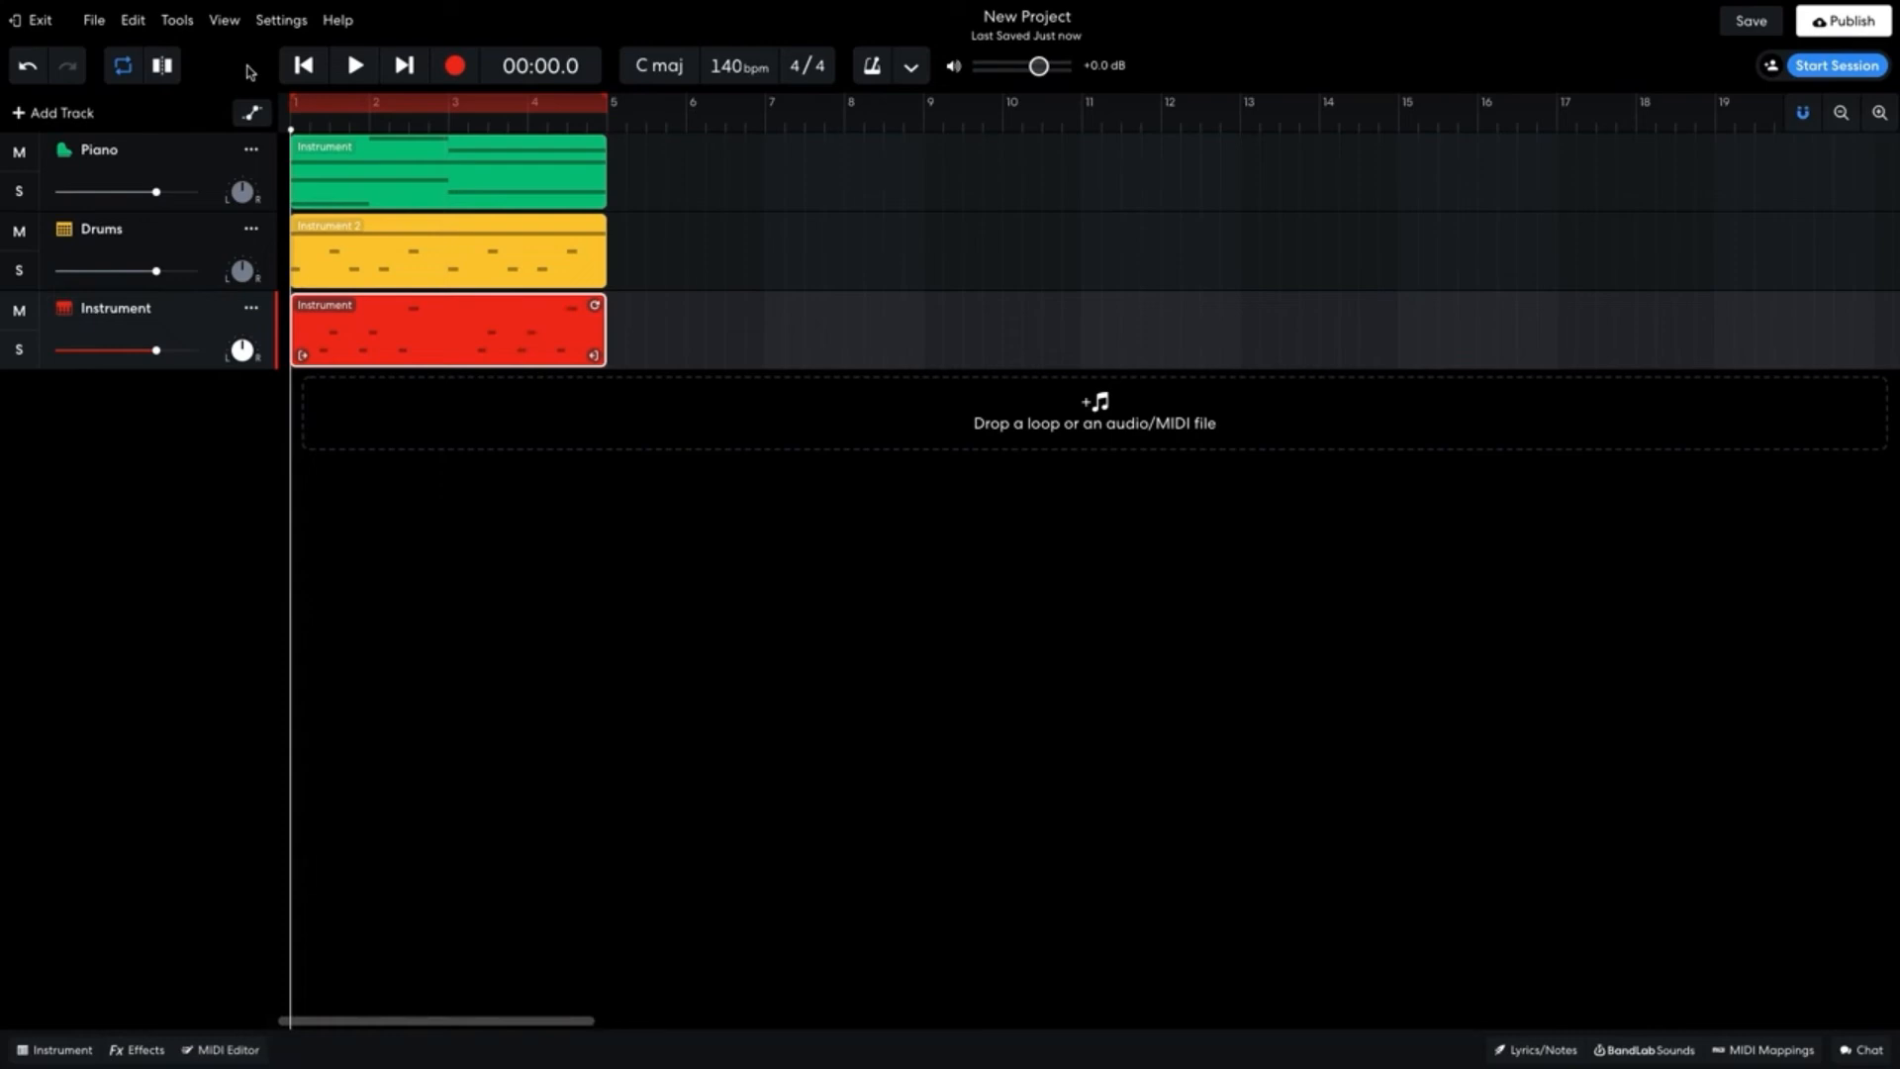
- Play the full loop to judge the mix, lower the Piano, Drums and synth track volumes to about -3 dB, and replay it
{"action": "key", "text": "space"}
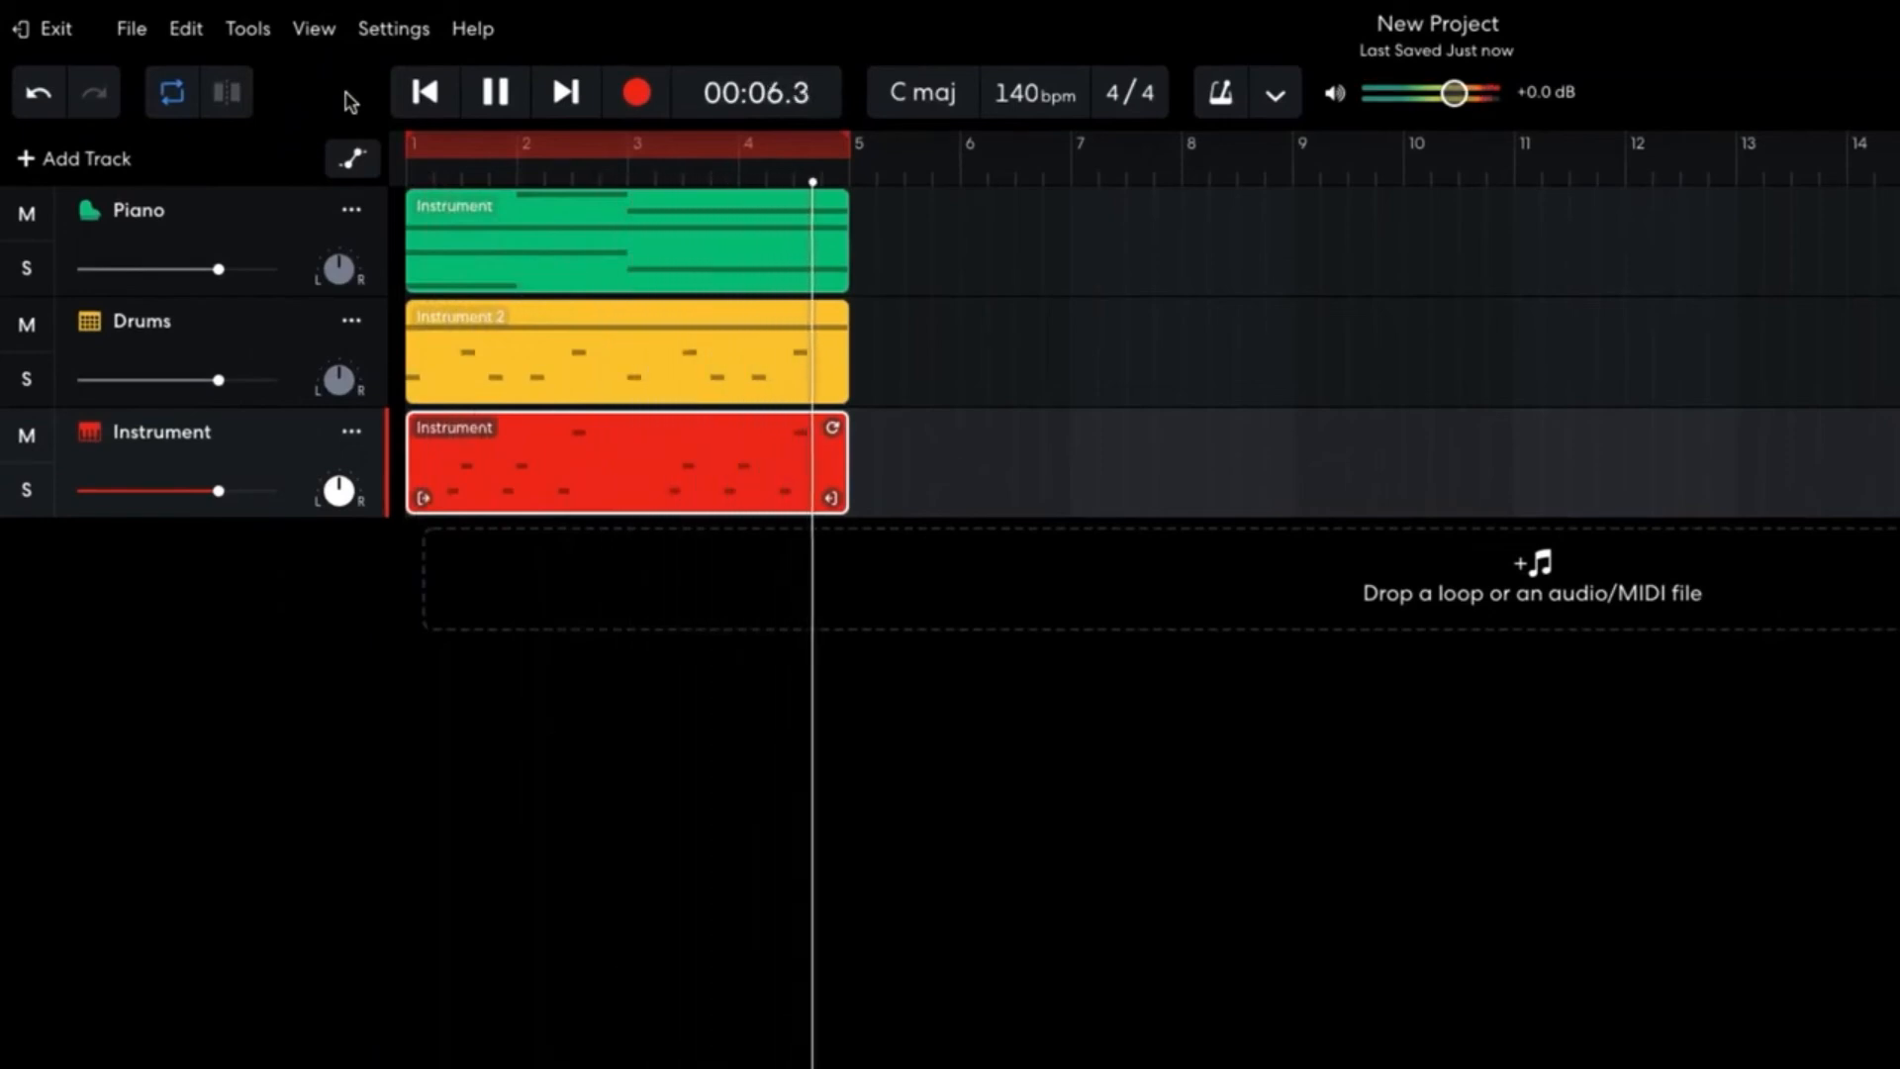
{"action": "key", "text": "space"}
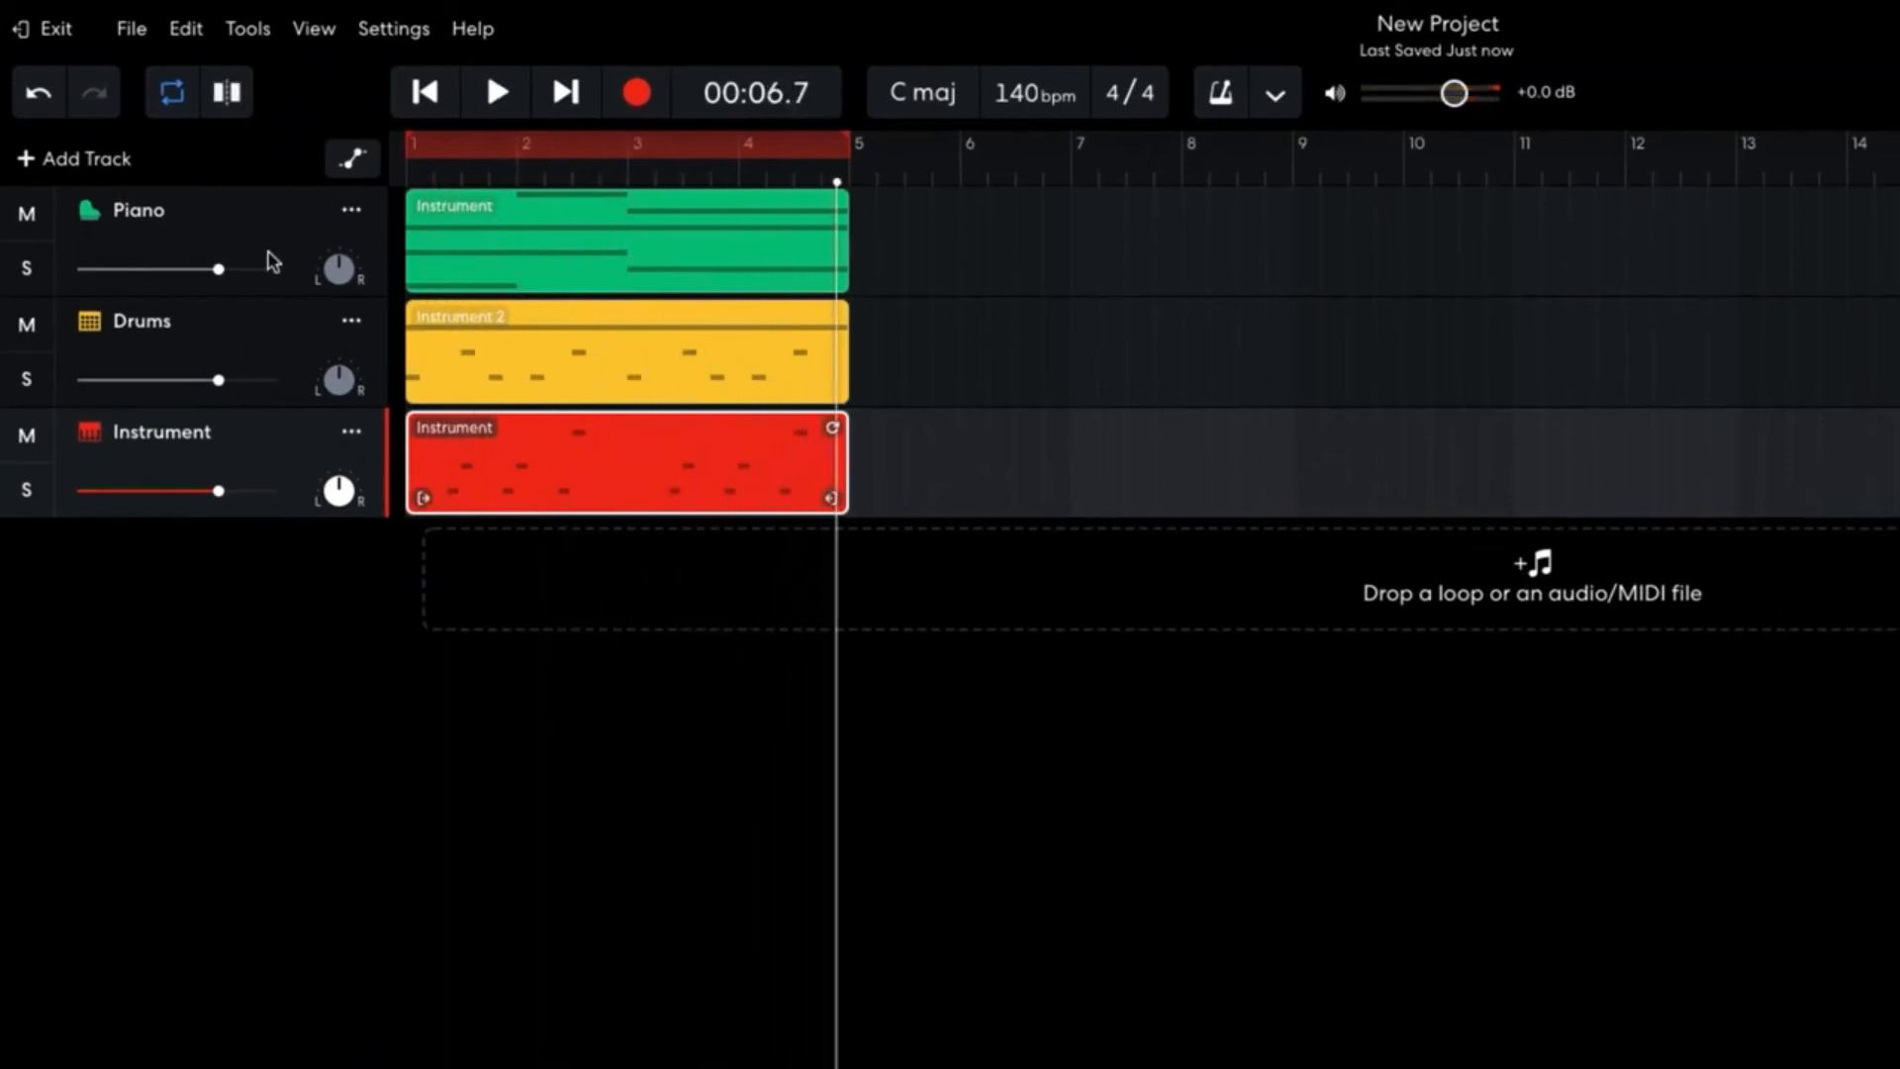
{"action": "mouse_move", "coordinate": [218, 268]}
{"action": "left_mouse_down"}
{"action": "mouse_move", "coordinate": [188, 270]}
{"action": "mouse_move", "coordinate": [247, 280]}
{"action": "left_mouse_up"}
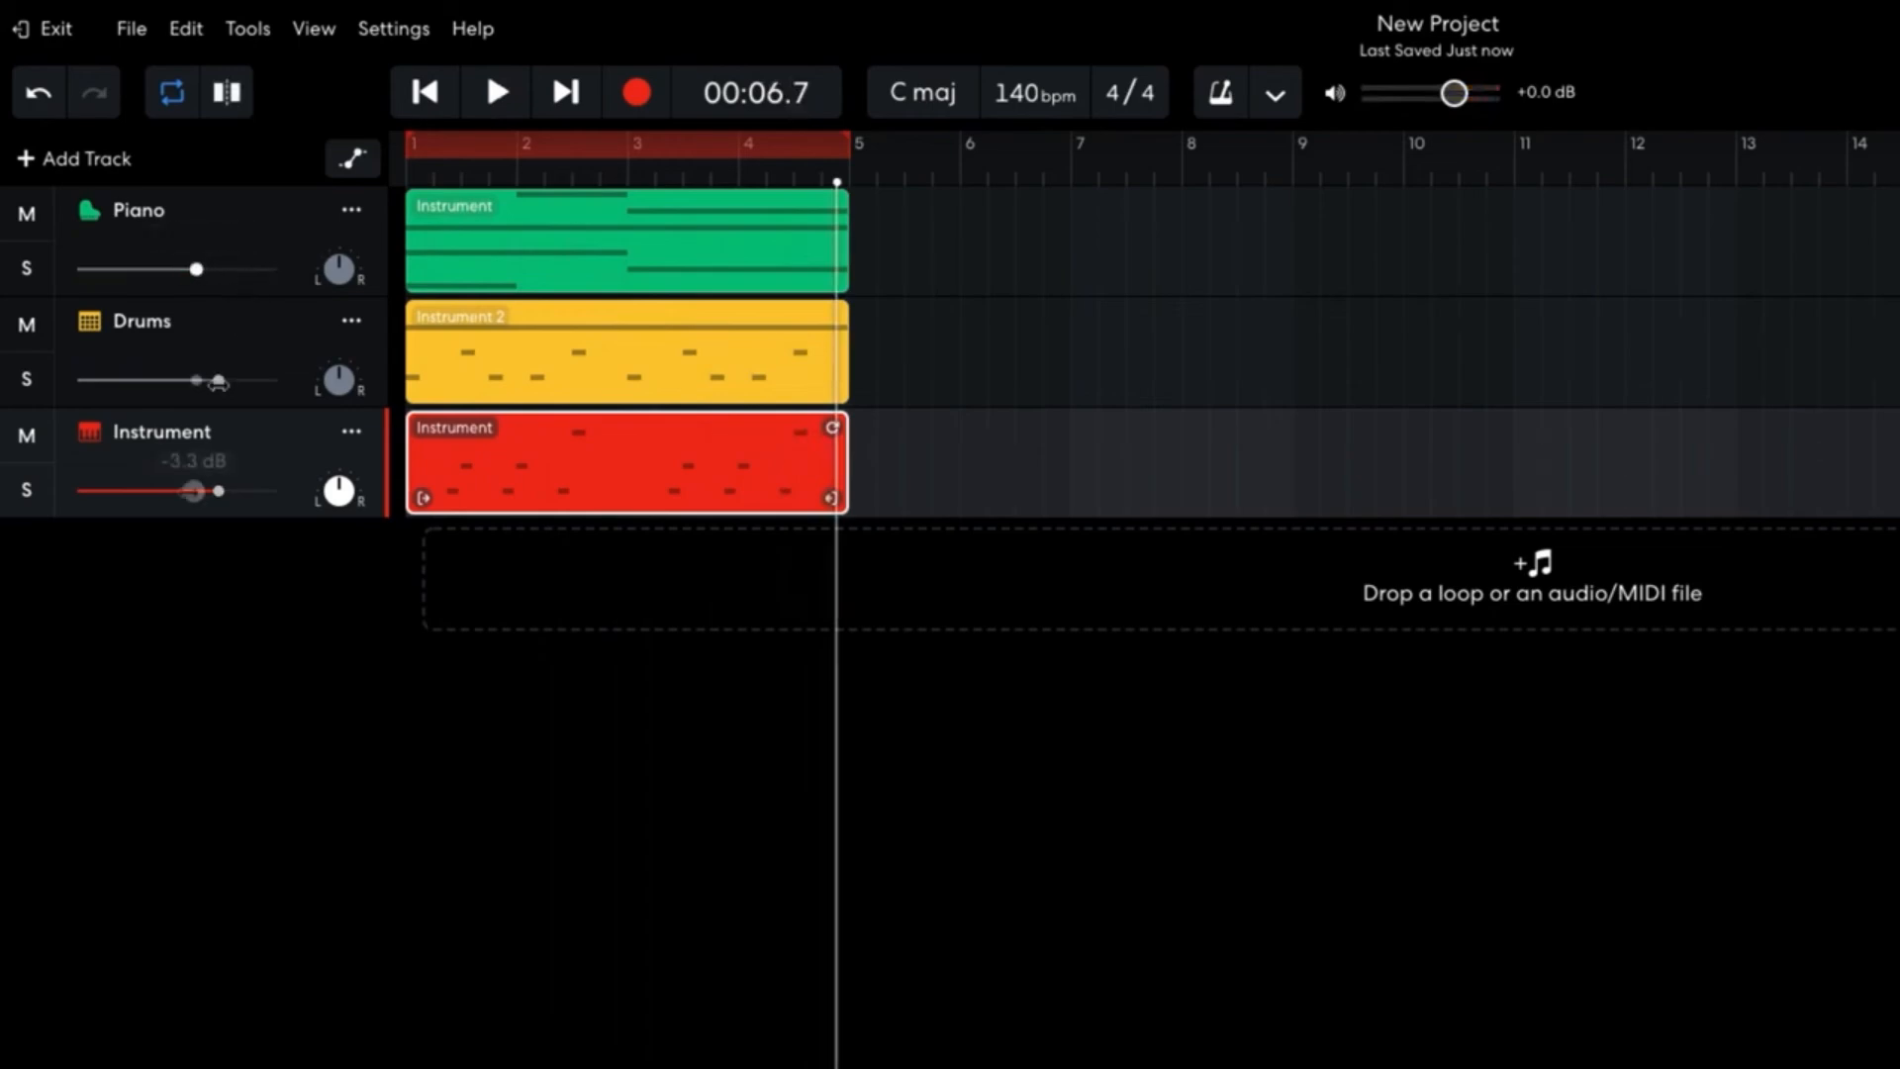
{"action": "left_click_drag", "start_coordinate": [192, 492], "coordinate": [196, 490]}
{"action": "key", "text": "space"}
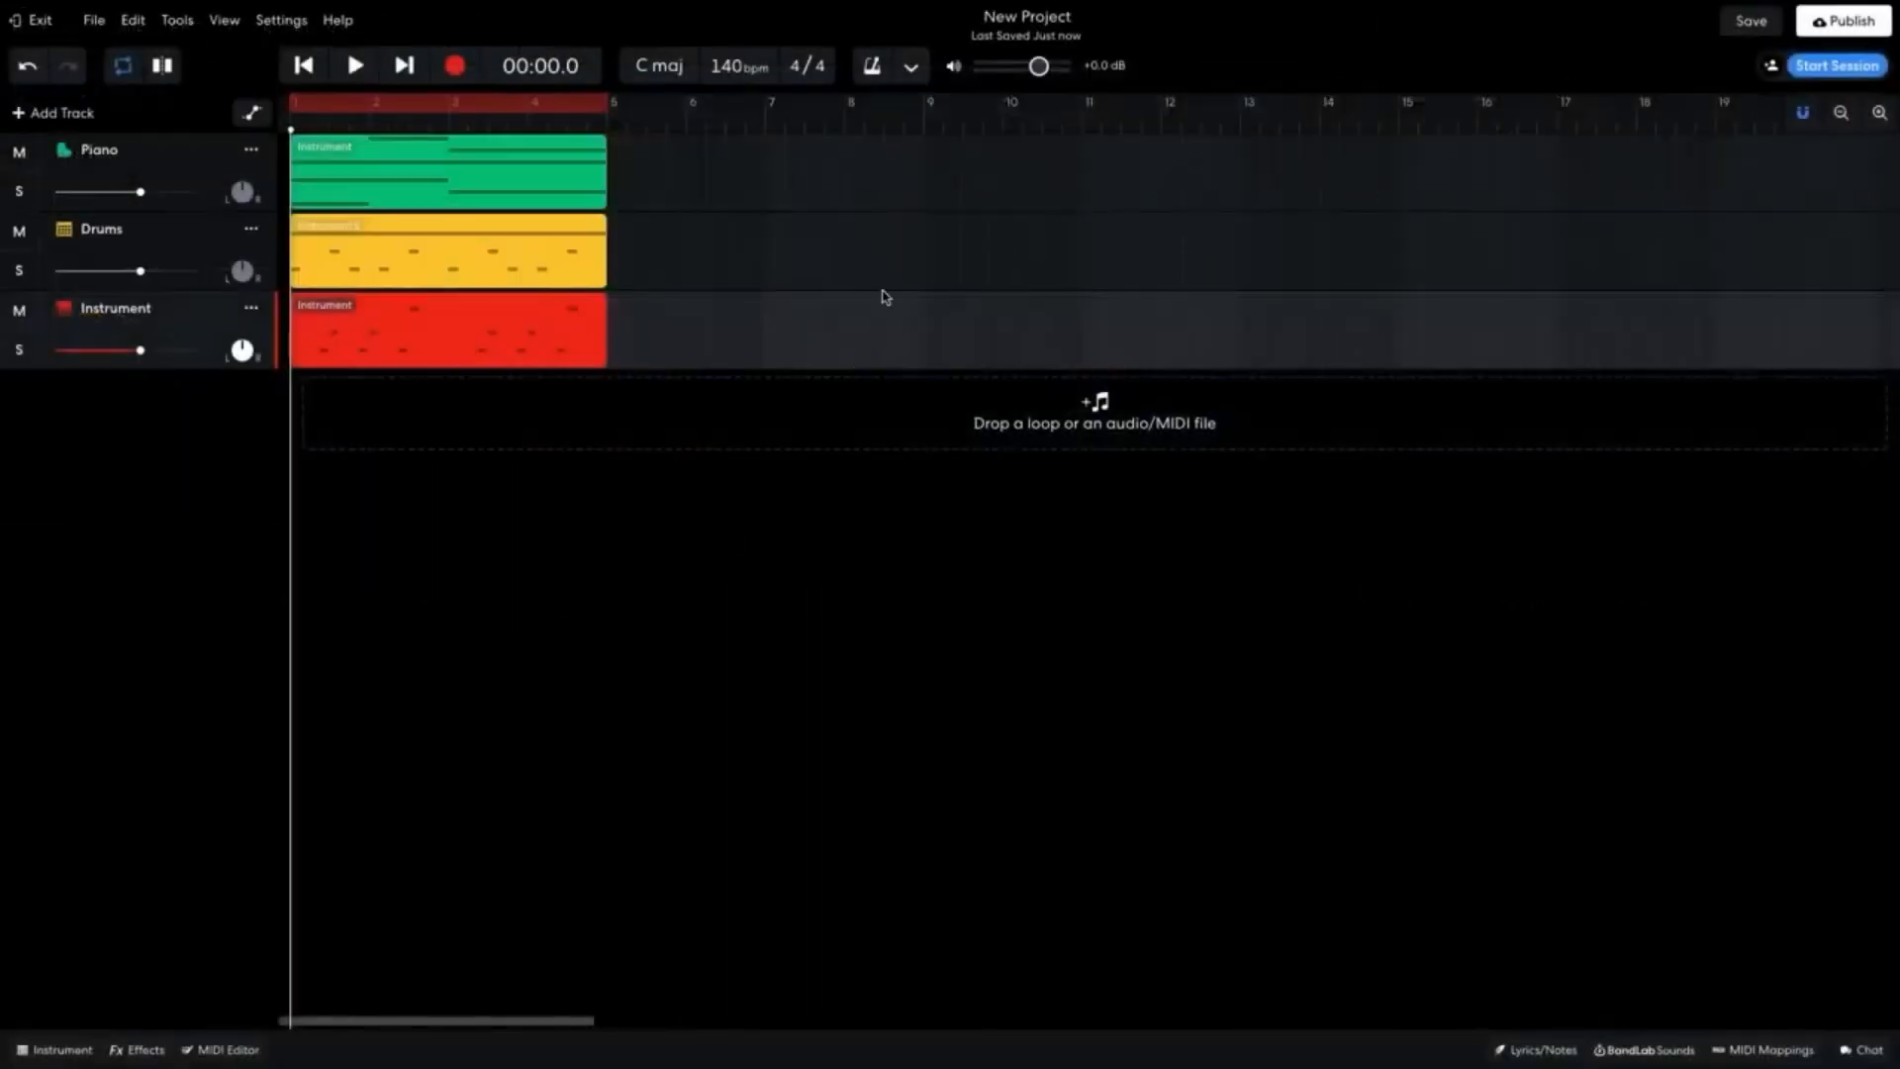
- Rename the project as Piano Trap and save it
{"action": "left_click", "coordinate": [1036, 14]}
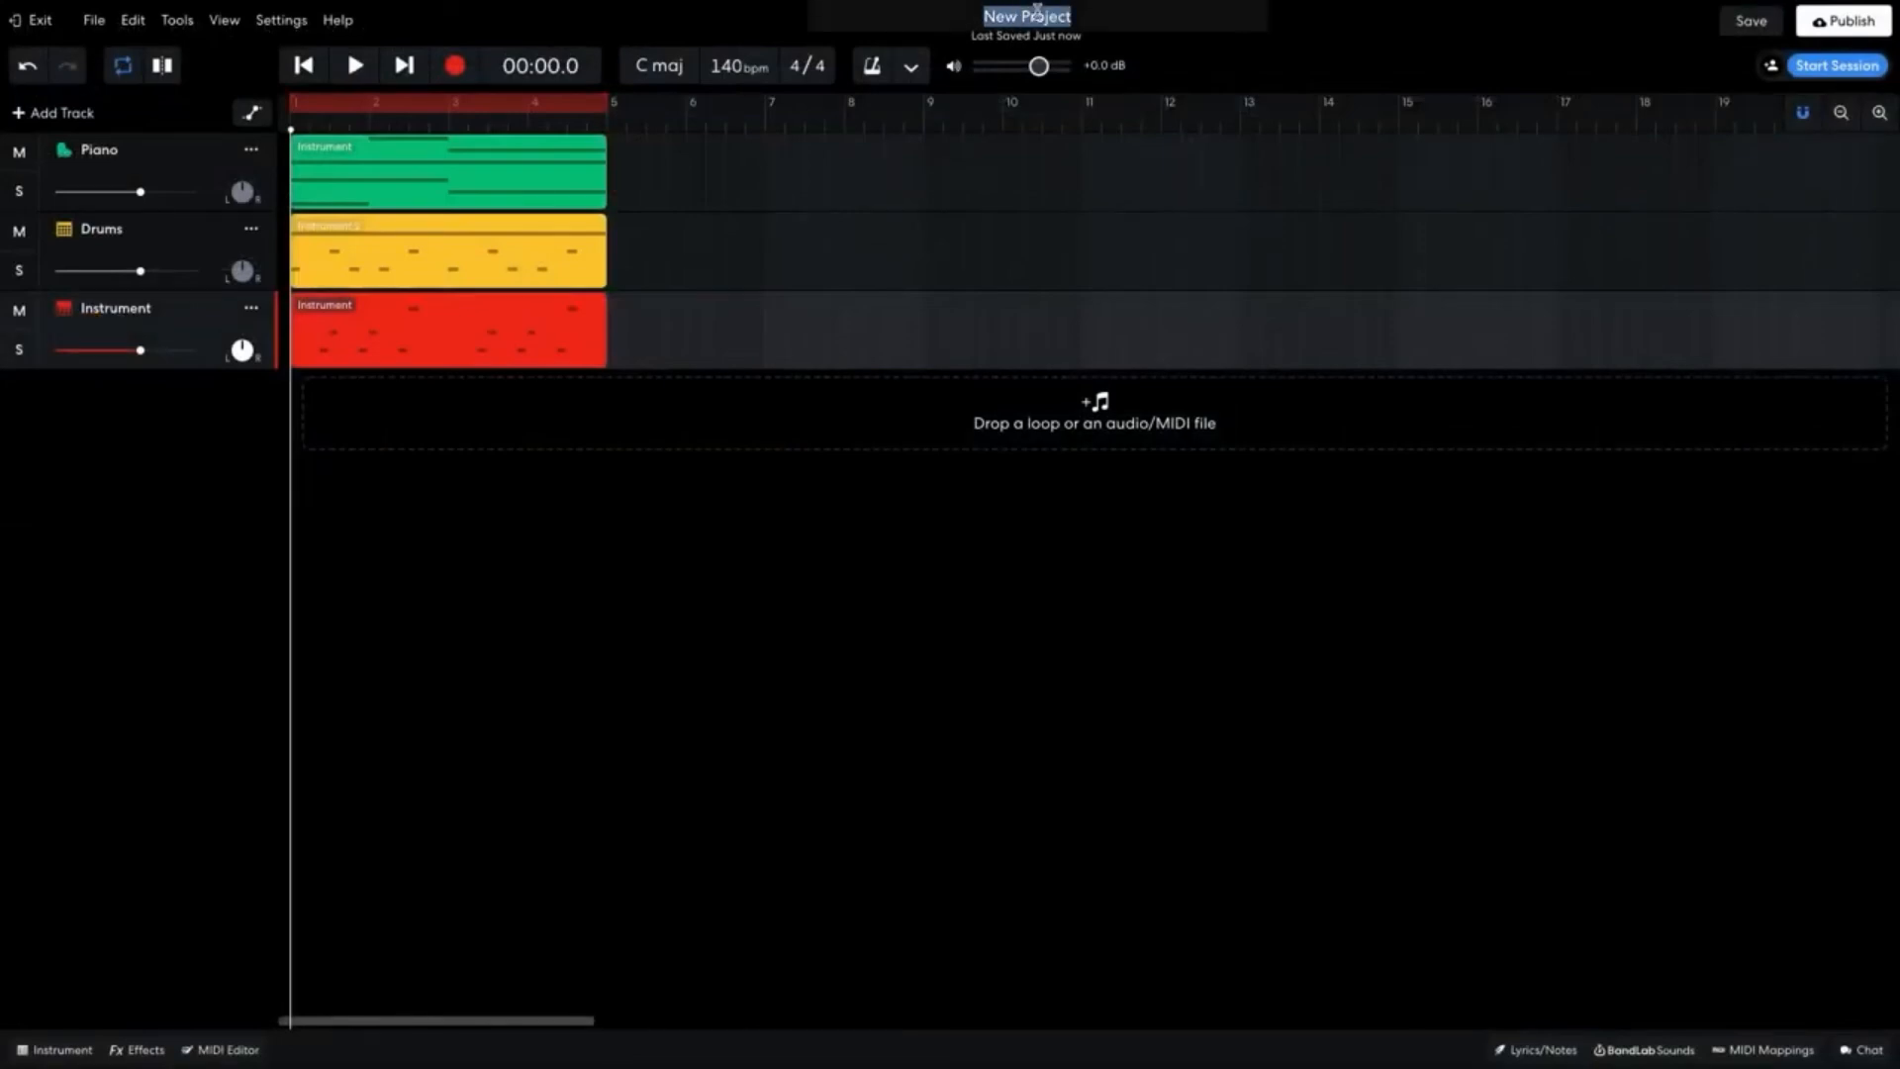
{"action": "type", "text": "Piano Trap"}
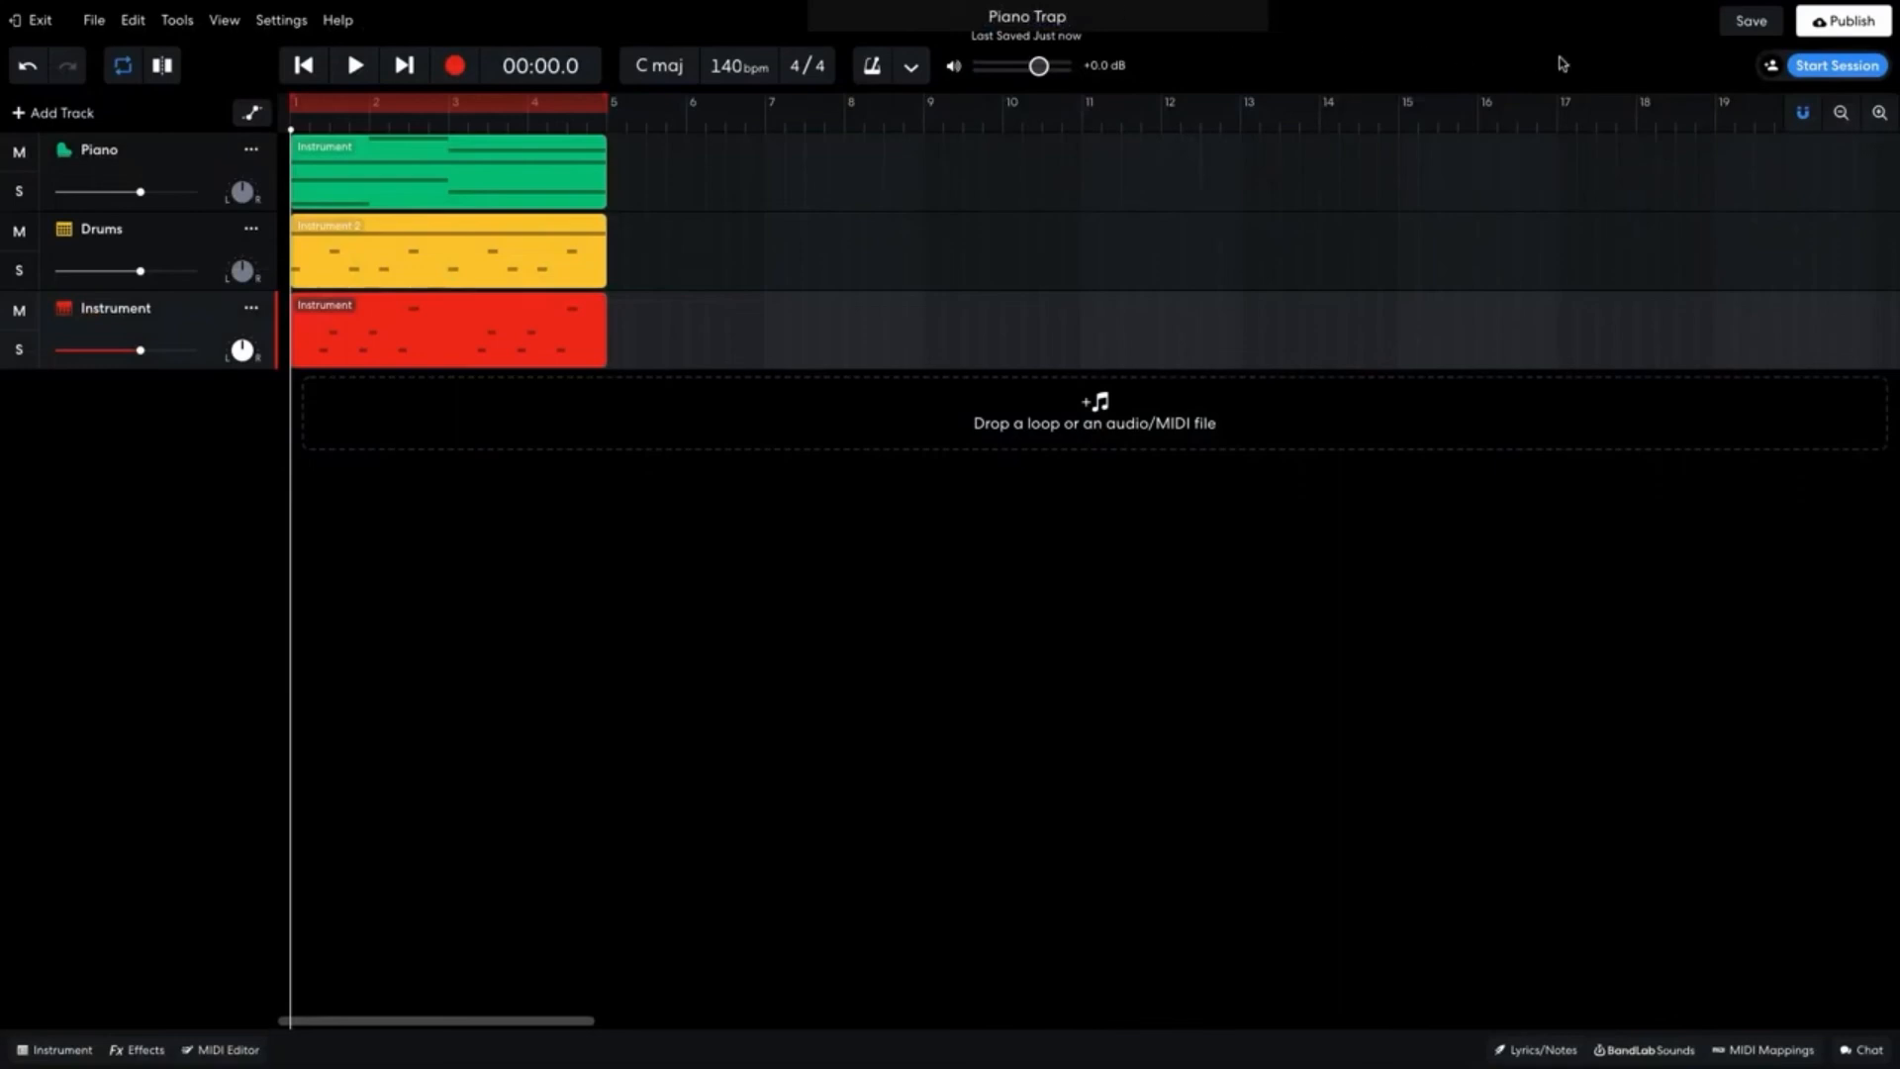
{"action": "left_click", "coordinate": [1748, 23]}
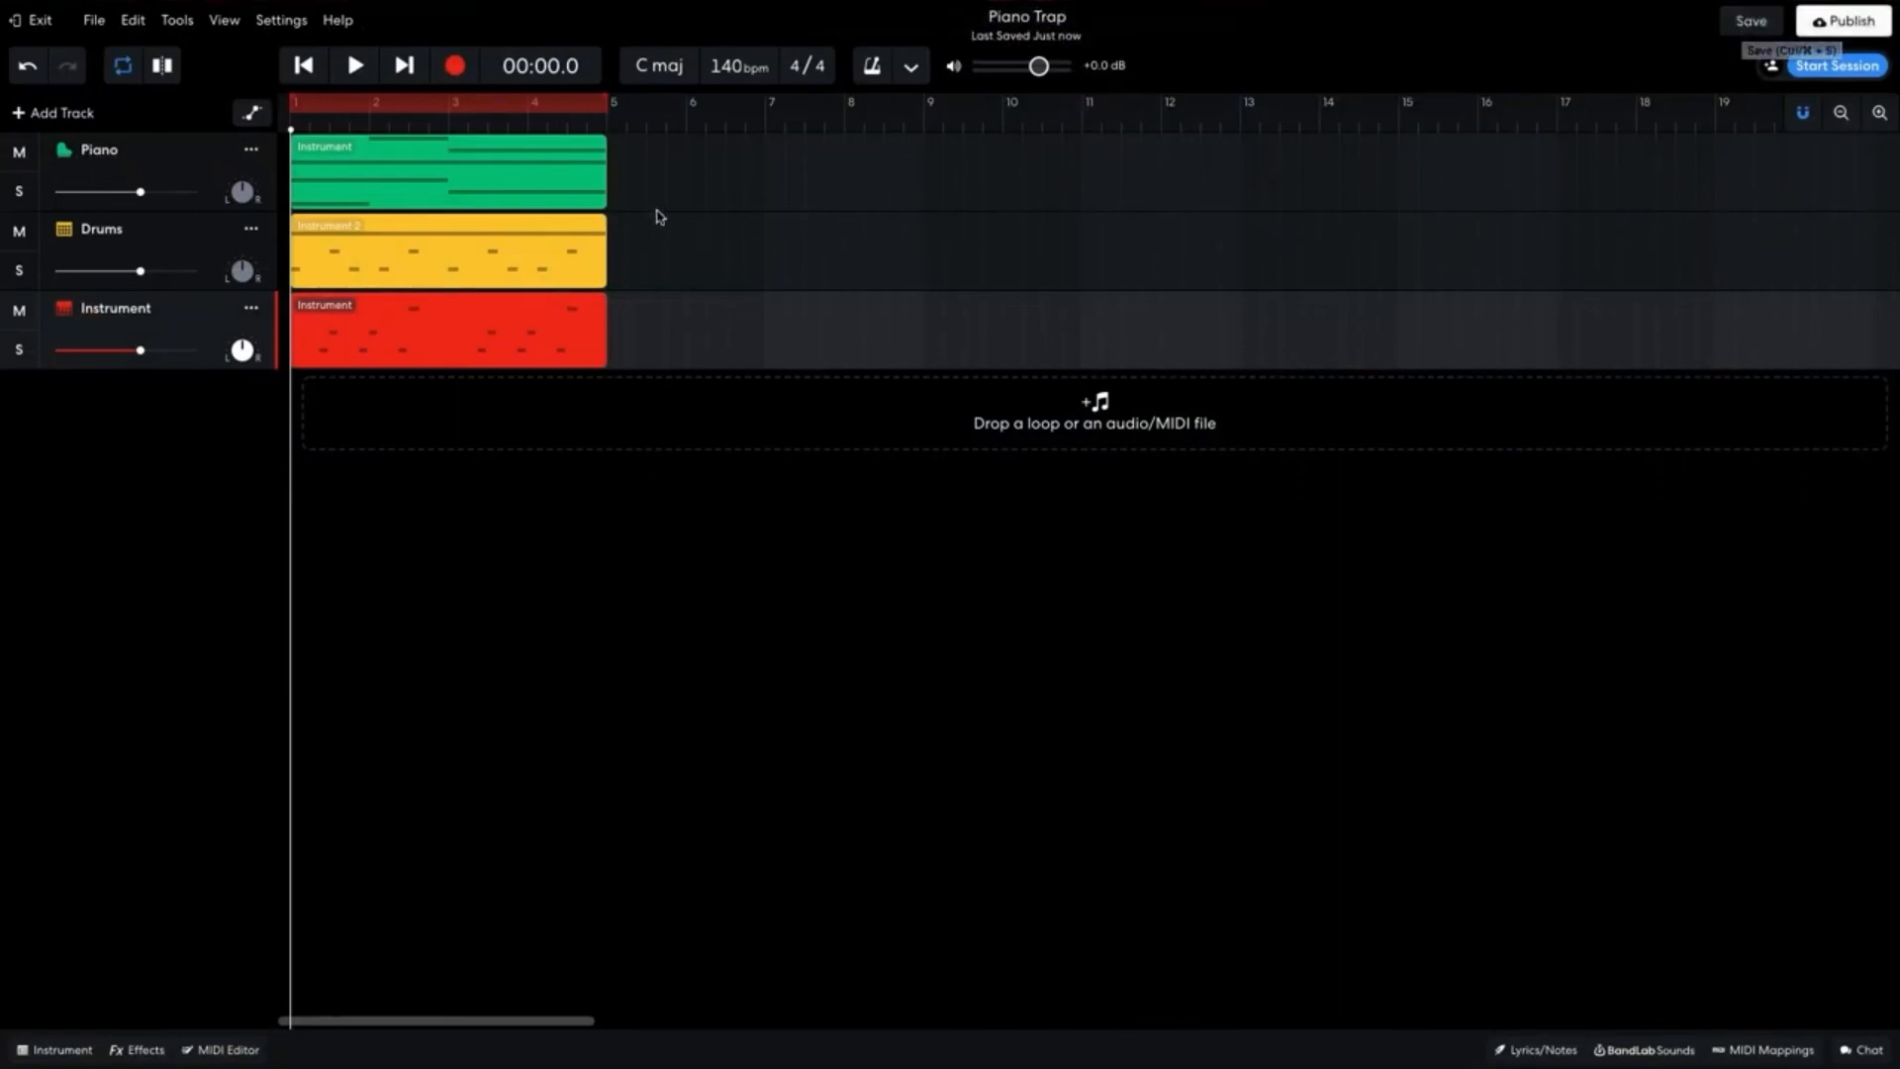
- Bring up the MIDI and WAV export options for the Piano region
{"action": "right_click", "coordinate": [457, 179]}
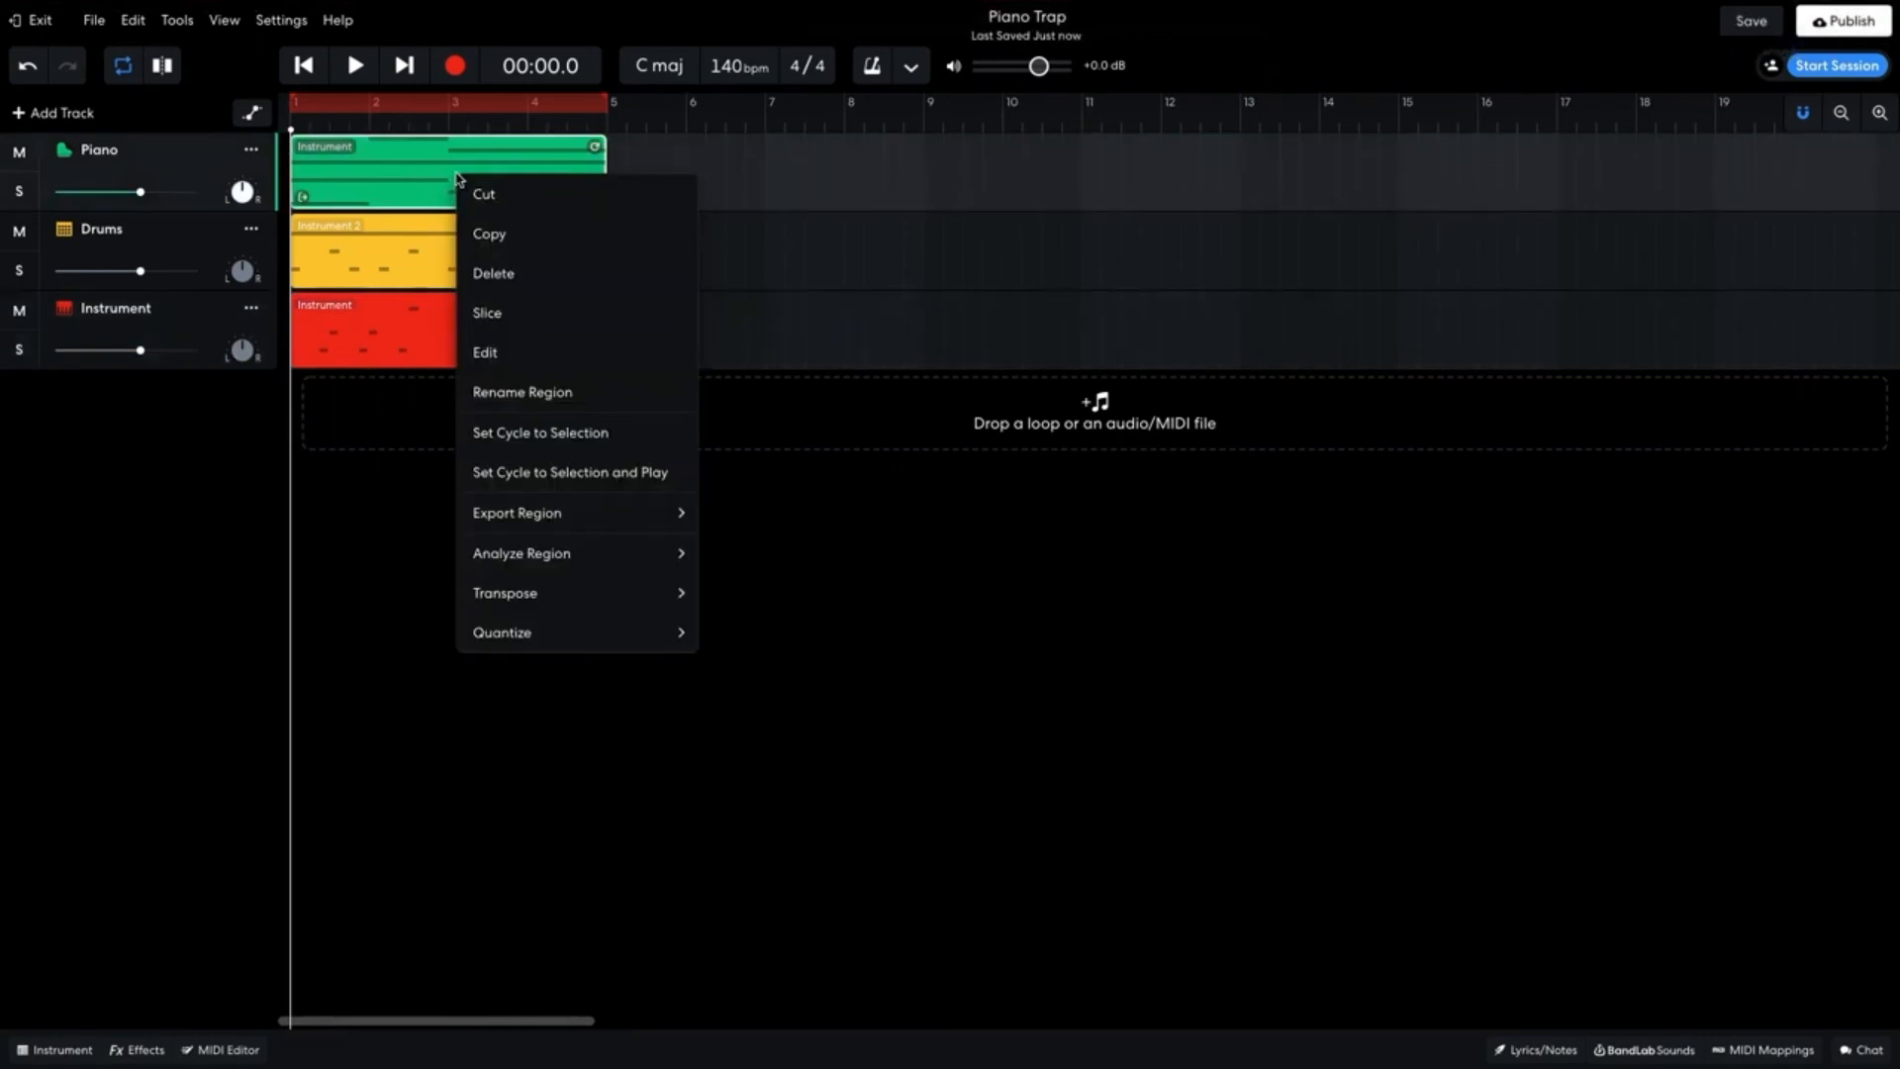
{"action": "mouse_move", "coordinate": [551, 510]}
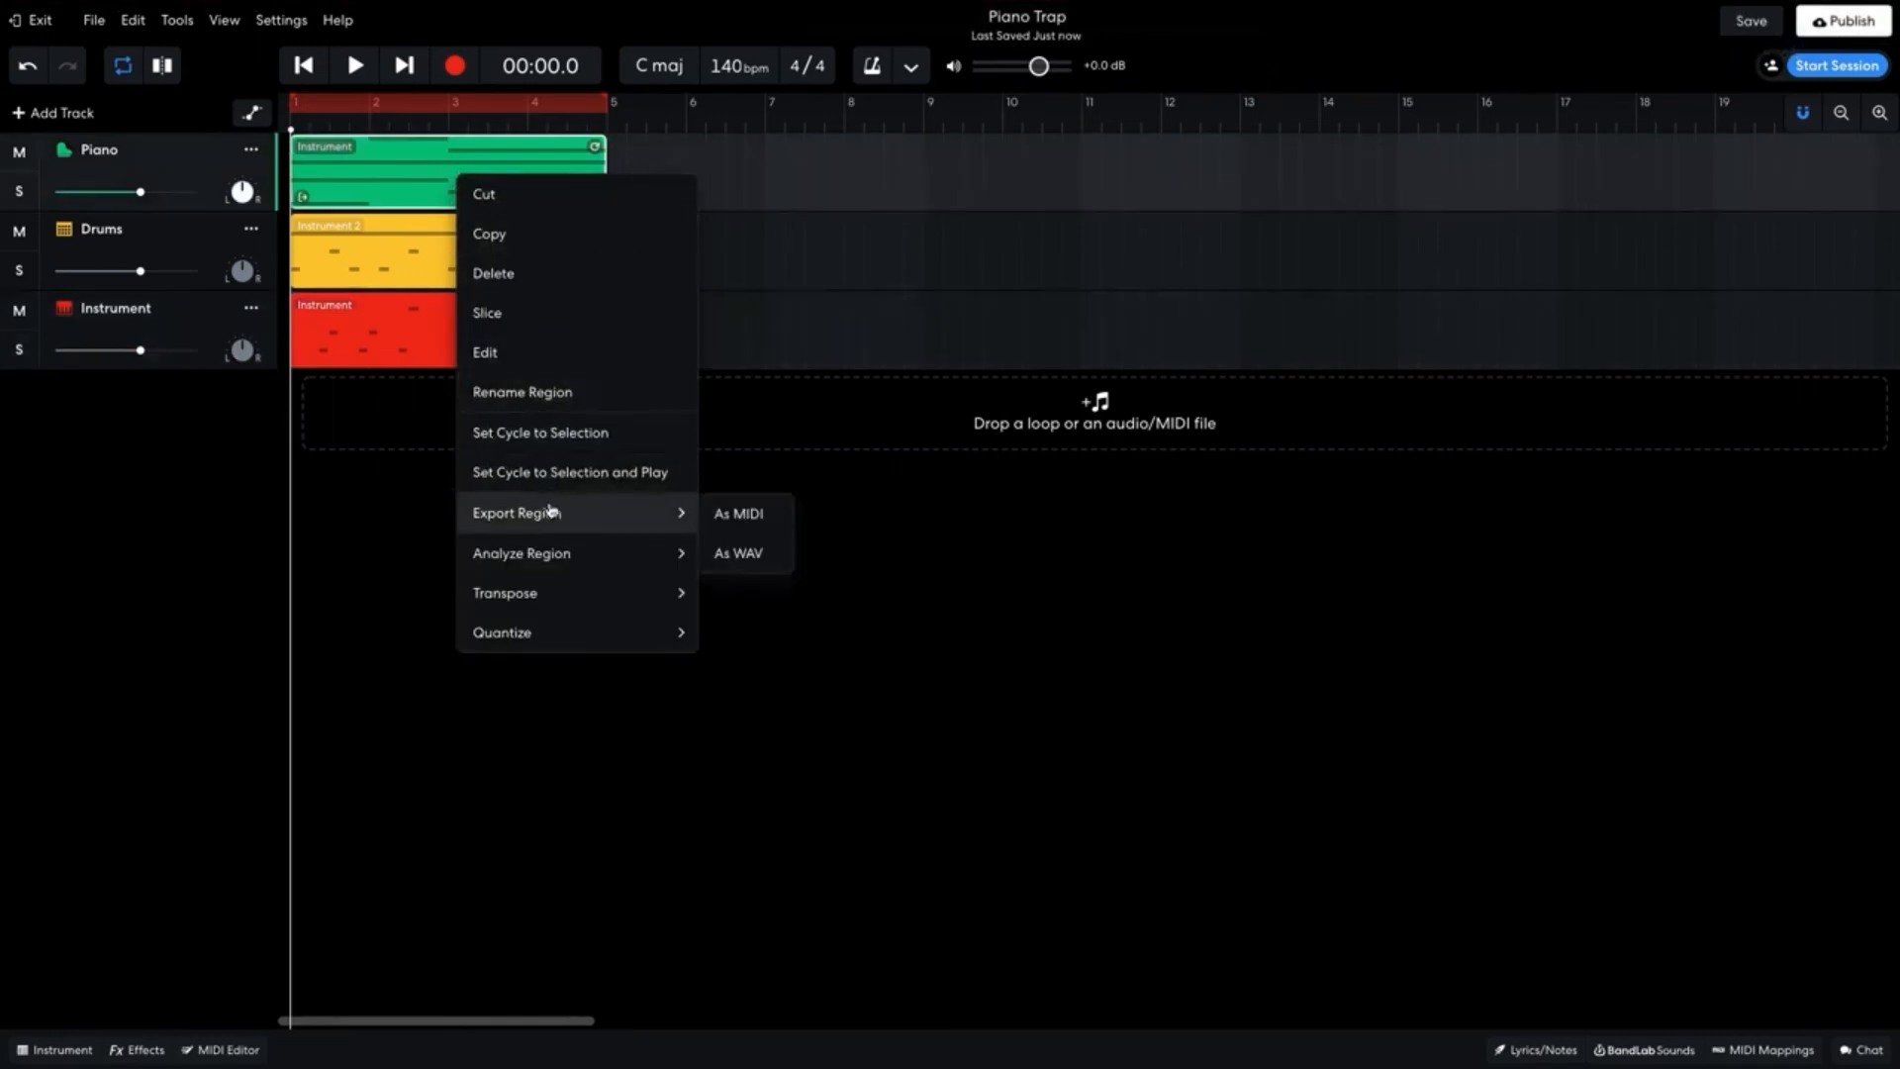